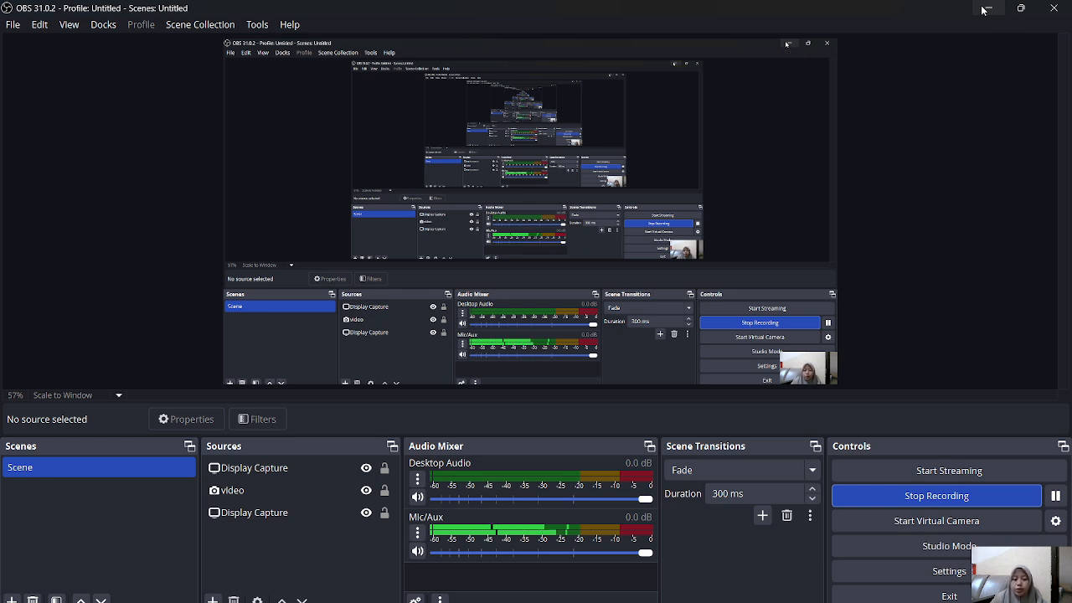
Step: Switch to Chrome and search Google for "batas desa indonesia shp"
{"action": "left_click", "coordinate": [981, 10]}
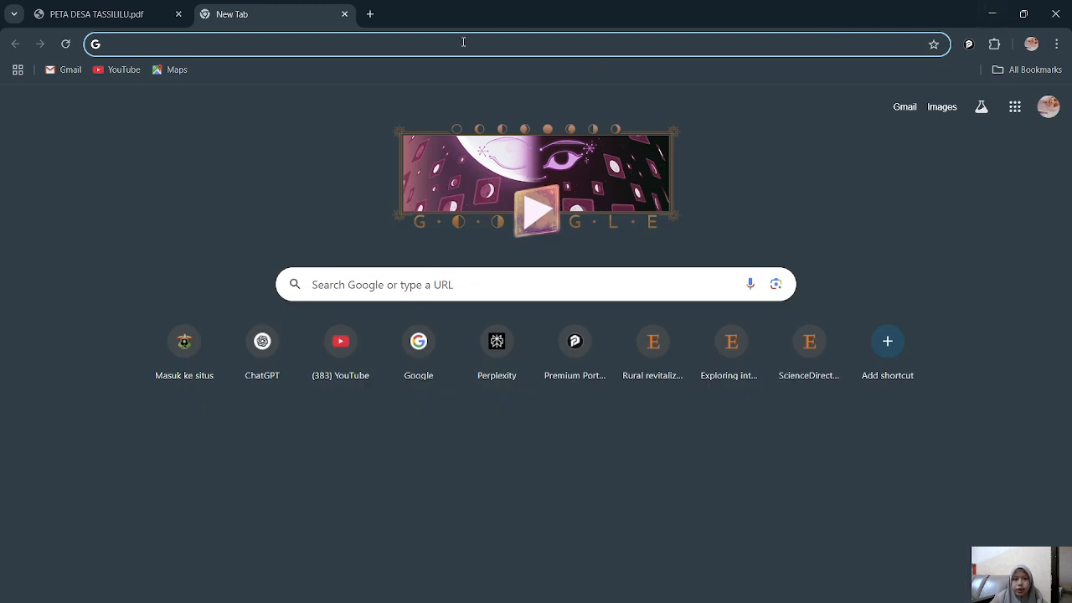
{"action": "left_click", "coordinate": [316, 48]}
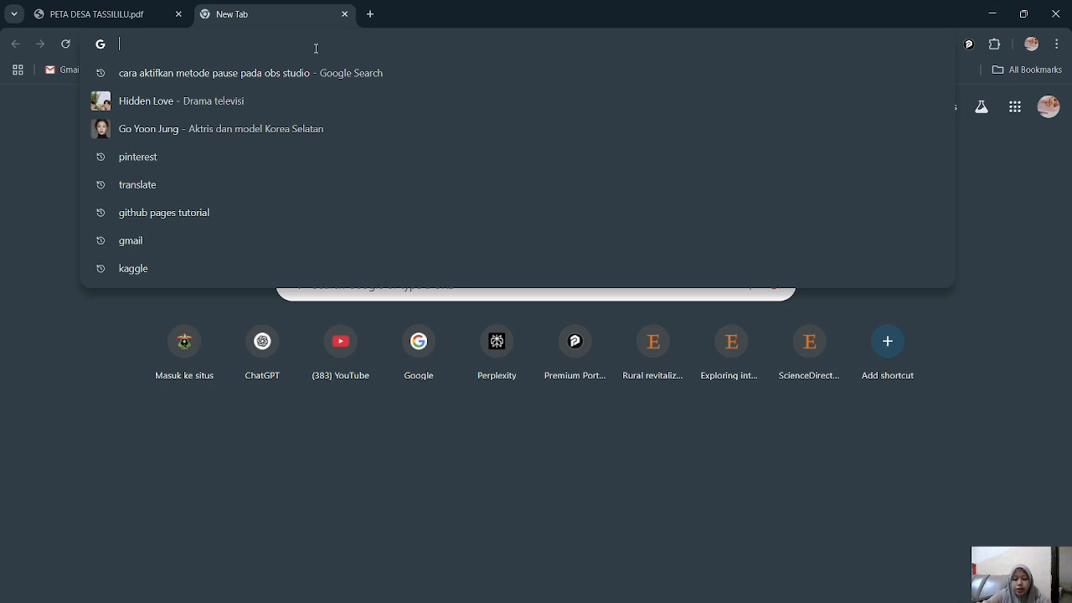
{"action": "type", "text": "BATAS DESA "}
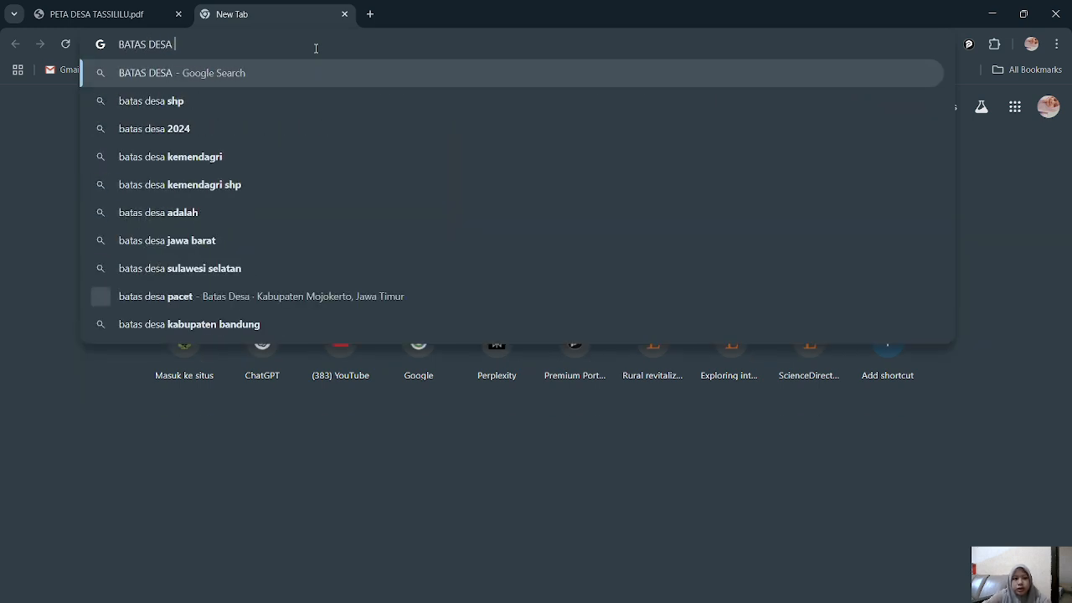
{"action": "type", "text": "INDONESIA "}
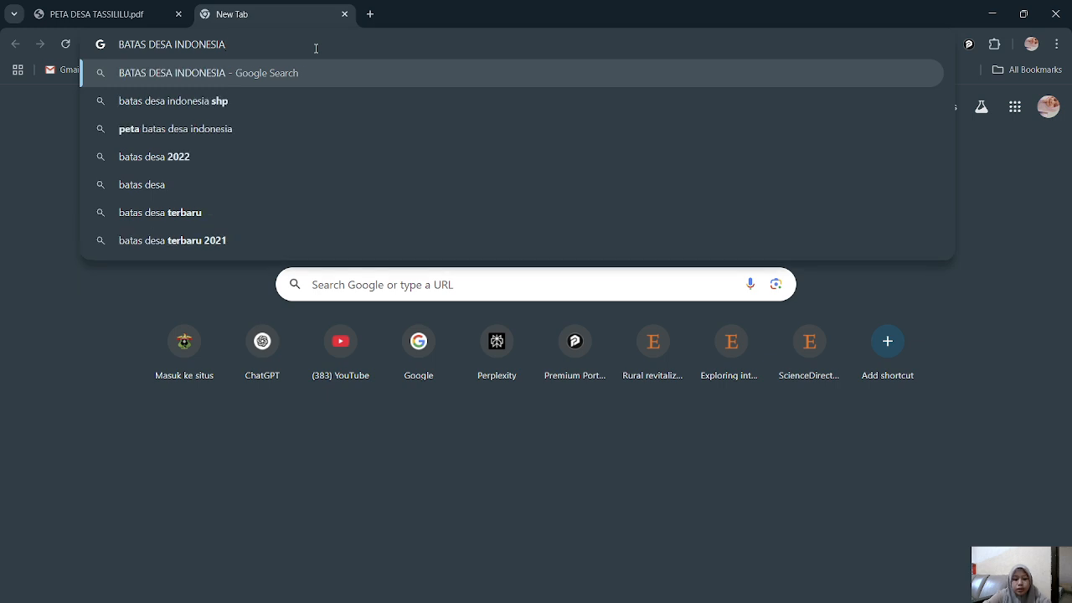
{"action": "type", "text": "2"}
{"action": "key", "text": "BackSpace"}
{"action": "key", "text": "Down"}
{"action": "key", "text": "Return"}
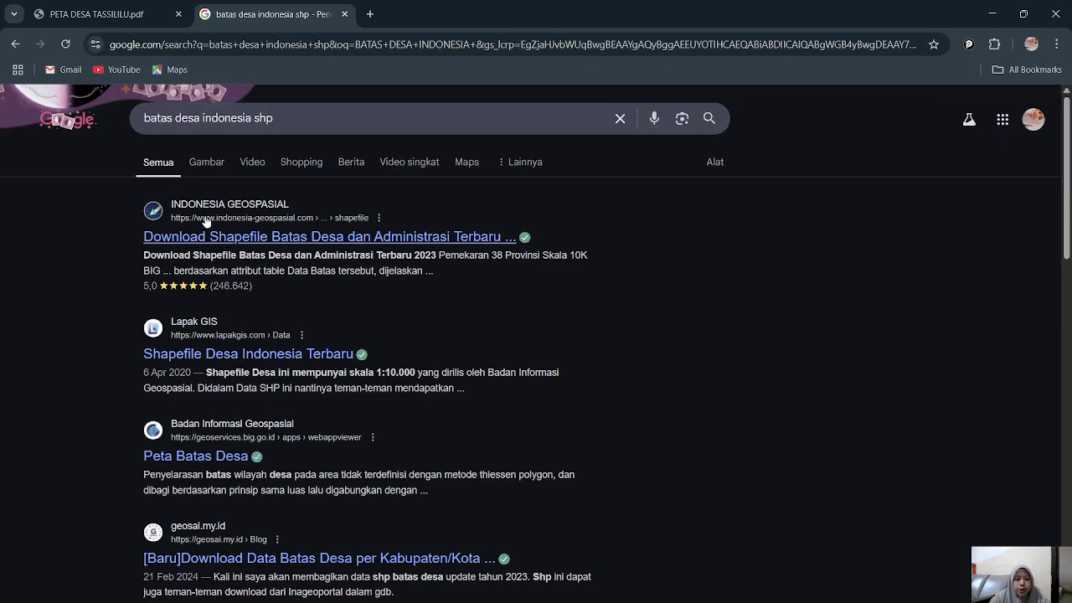
Step: Open the Indonesia Geospasial result on village boundaries, go to its shapefile downloads and accept the terms and conditions
{"action": "left_click", "coordinate": [262, 237]}
{"action": "scroll", "coordinate": [304, 351], "scroll_direction": "down", "scroll_amount": 5}
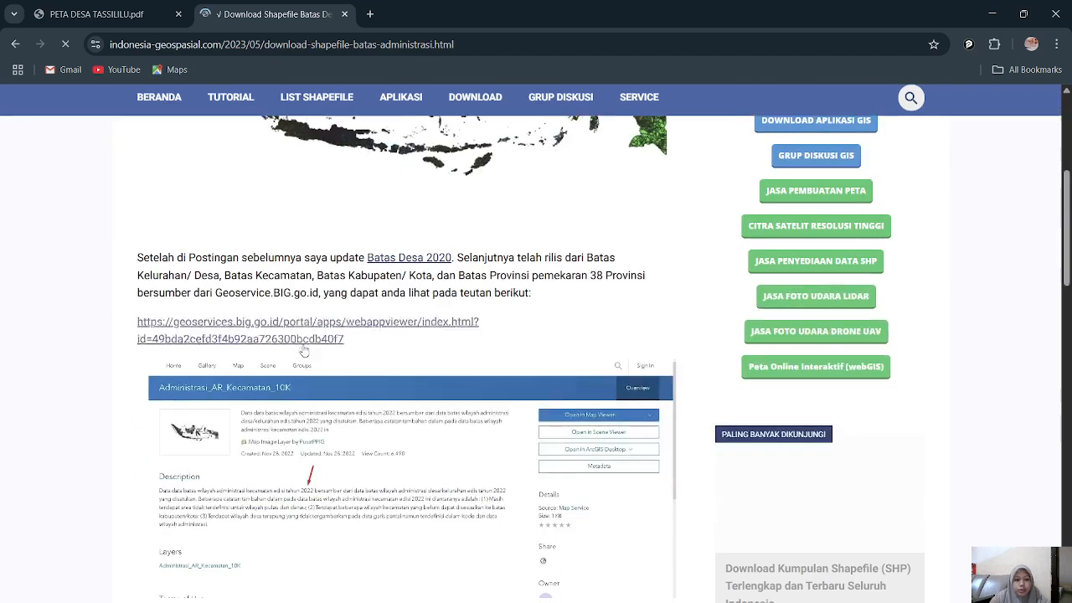
{"action": "scroll", "coordinate": [303, 351], "scroll_direction": "up", "scroll_amount": 5}
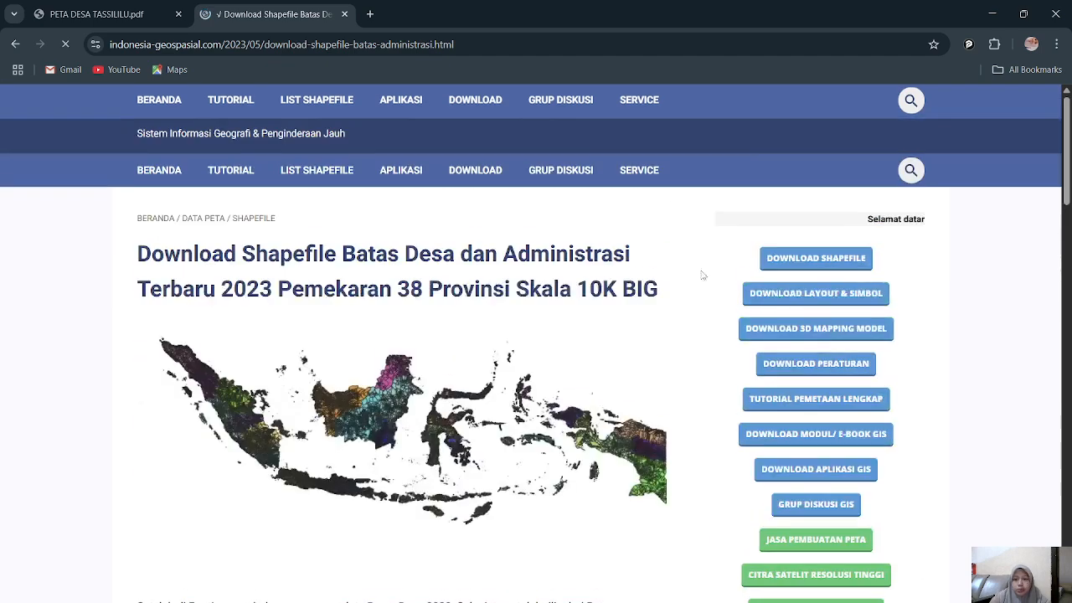
{"action": "left_click", "coordinate": [802, 268]}
{"action": "scroll", "coordinate": [537, 308], "scroll_direction": "down", "scroll_amount": 5}
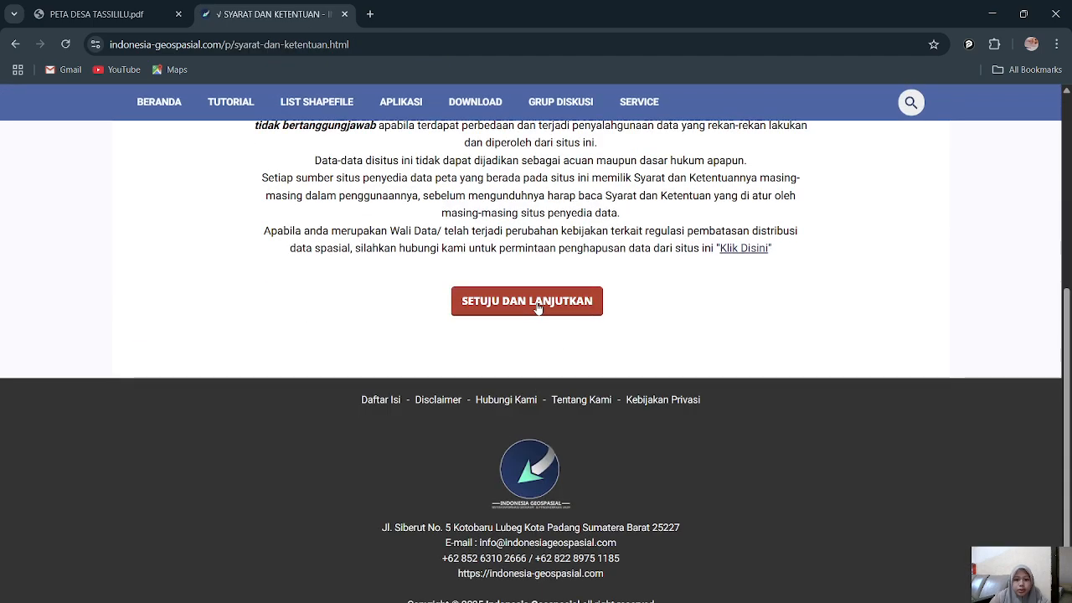
{"action": "left_click", "coordinate": [538, 309]}
Step: Open the "Download SHP Batas Administrasi Tahun 2019" page from the shapefile list
{"action": "scroll", "coordinate": [330, 354], "scroll_direction": "down", "scroll_amount": 10}
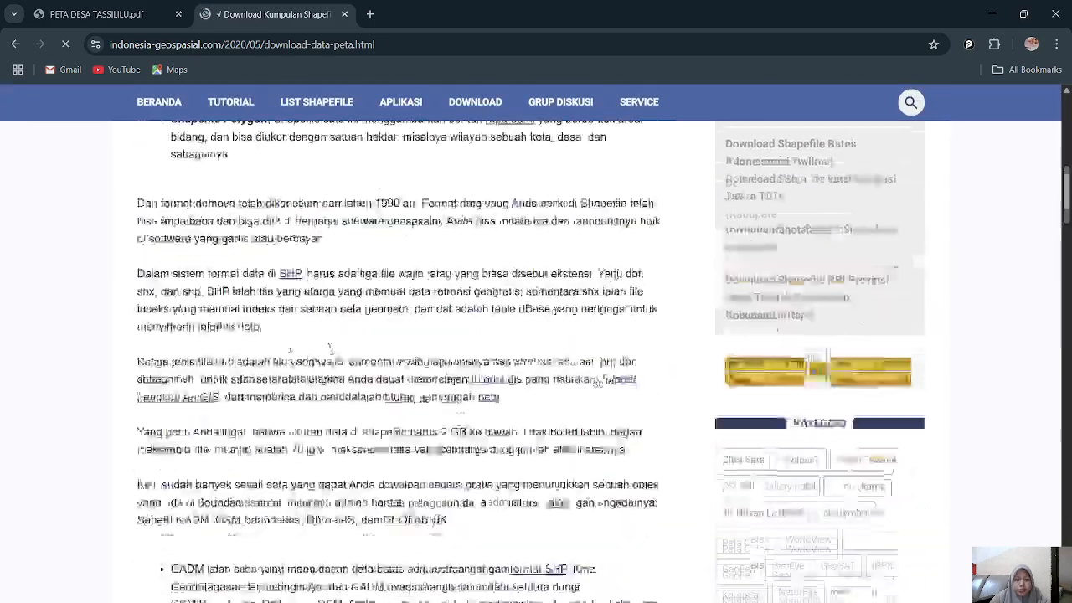
{"action": "scroll", "coordinate": [331, 352], "scroll_direction": "down", "scroll_amount": 15}
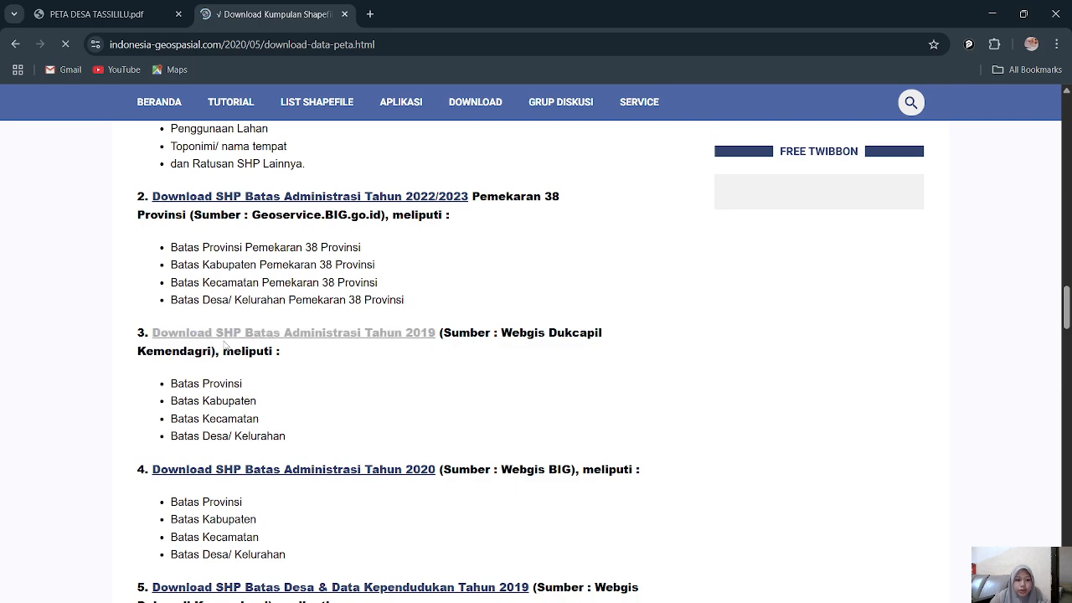
{"action": "left_click", "coordinate": [268, 343]}
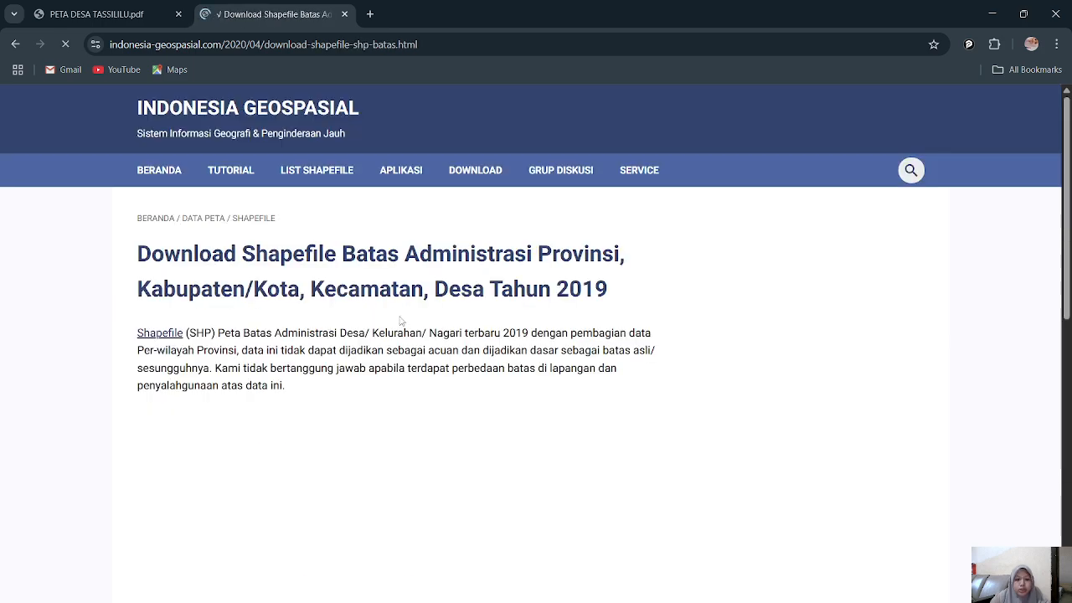
Step: Open the 2019 Desa/Kelurahan boundary shapefile downloads and browse the province list down to Sulawesi Selatan
{"action": "scroll", "coordinate": [406, 383], "scroll_direction": "down", "scroll_amount": 2}
{"action": "scroll", "coordinate": [407, 383], "scroll_direction": "down", "scroll_amount": 20}
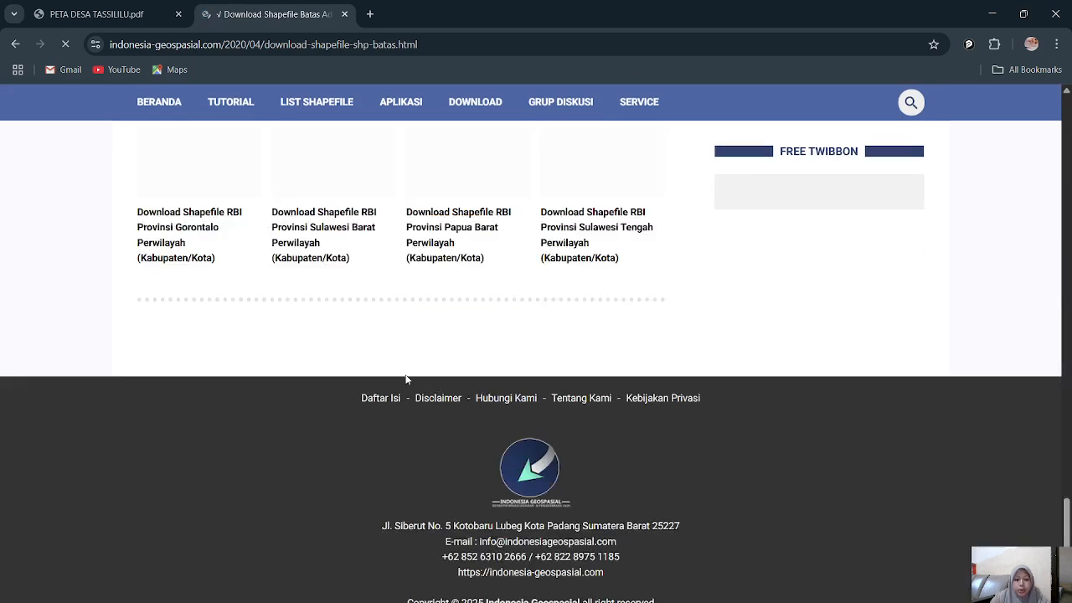
{"action": "scroll", "coordinate": [407, 377], "scroll_direction": "up", "scroll_amount": 5}
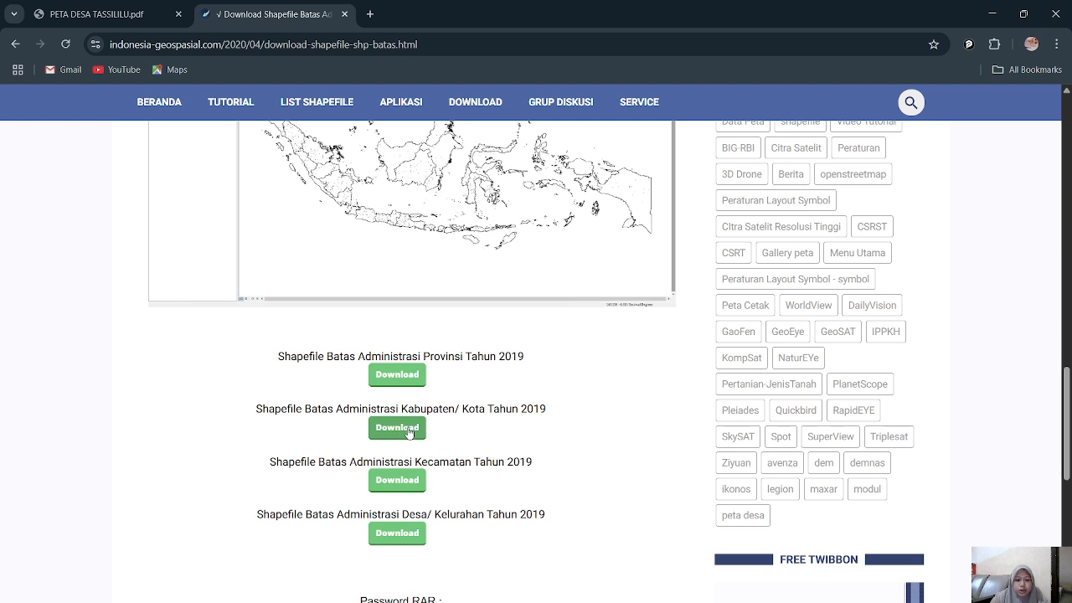
{"action": "scroll", "coordinate": [397, 419], "scroll_direction": "down", "scroll_amount": 1}
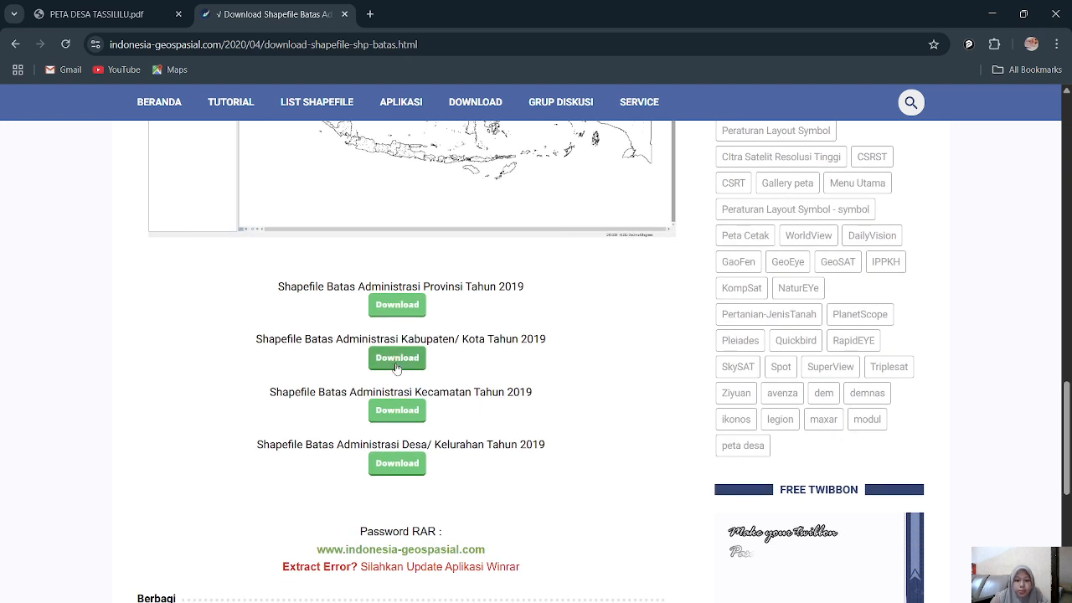
{"action": "left_click", "coordinate": [391, 467]}
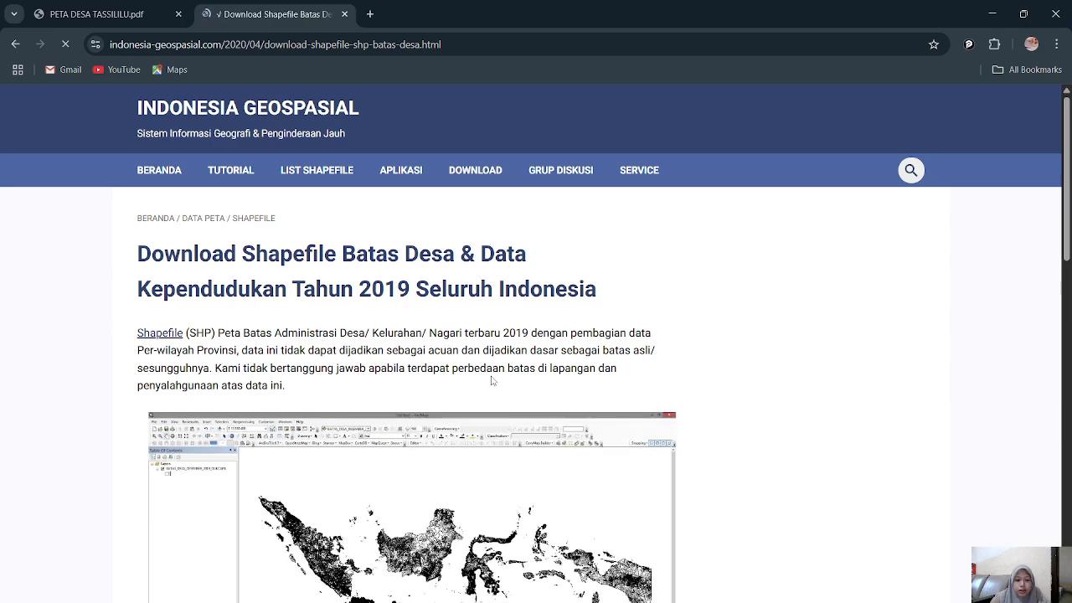
{"action": "scroll", "coordinate": [572, 320], "scroll_direction": "down", "scroll_amount": 10}
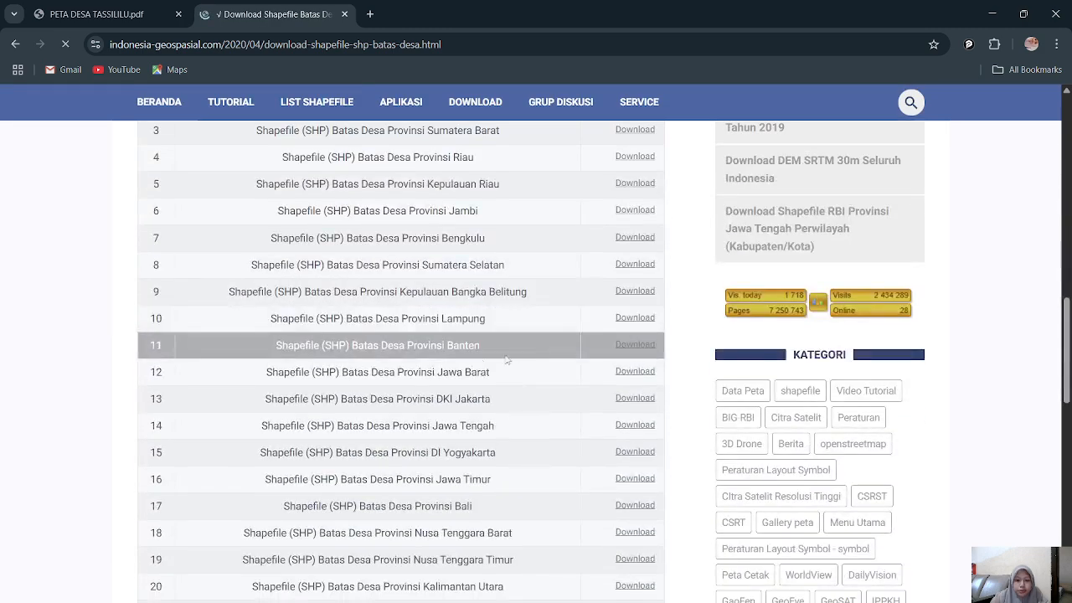
{"action": "scroll", "coordinate": [423, 443], "scroll_direction": "down", "scroll_amount": 3}
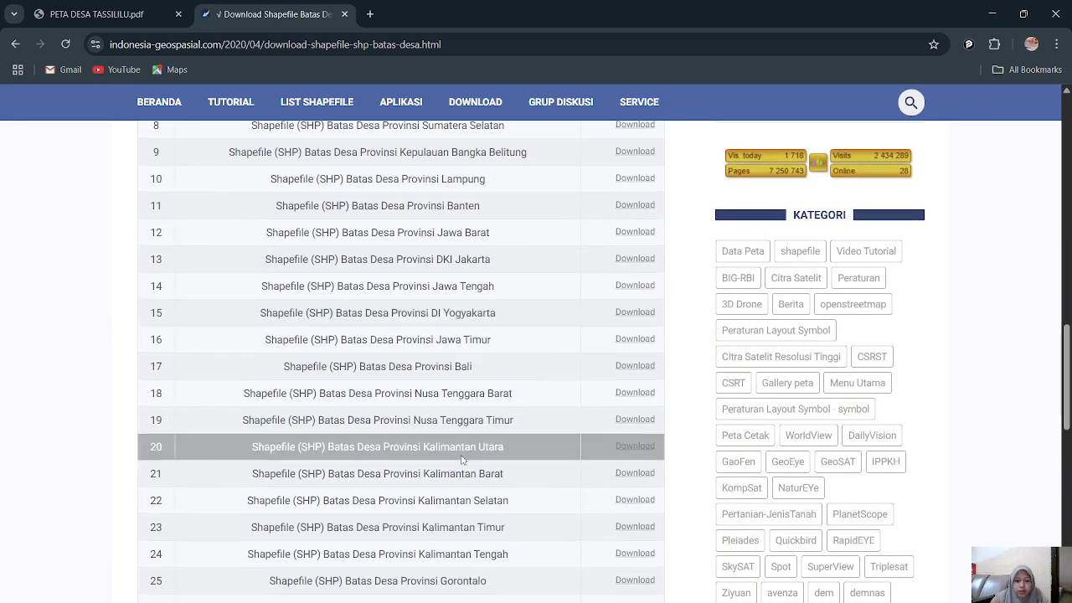
{"action": "scroll", "coordinate": [602, 412], "scroll_direction": "down", "scroll_amount": 2}
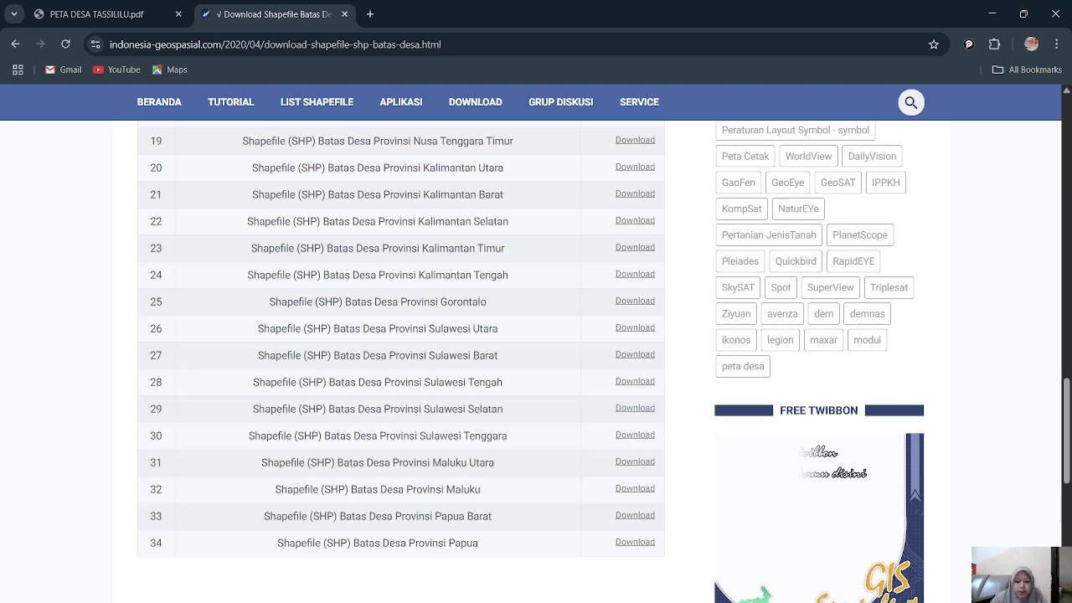
Step: Switch to File Explorer and check the Downloads folder for the Sulawesi Selatan village boundary data
{"action": "key", "text": "alt+Tab"}
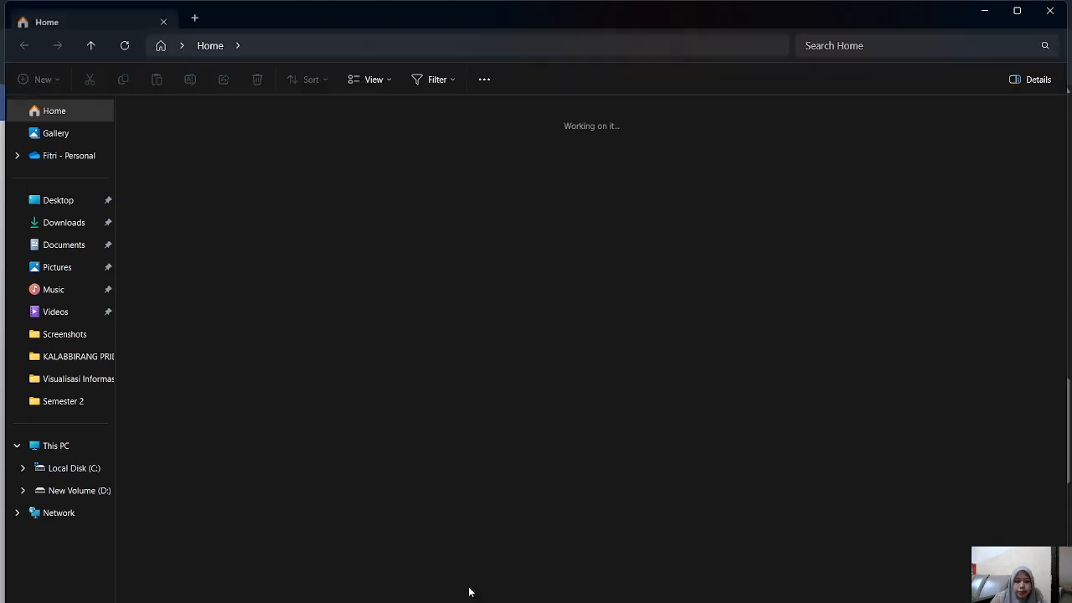
{"action": "left_click", "coordinate": [65, 222]}
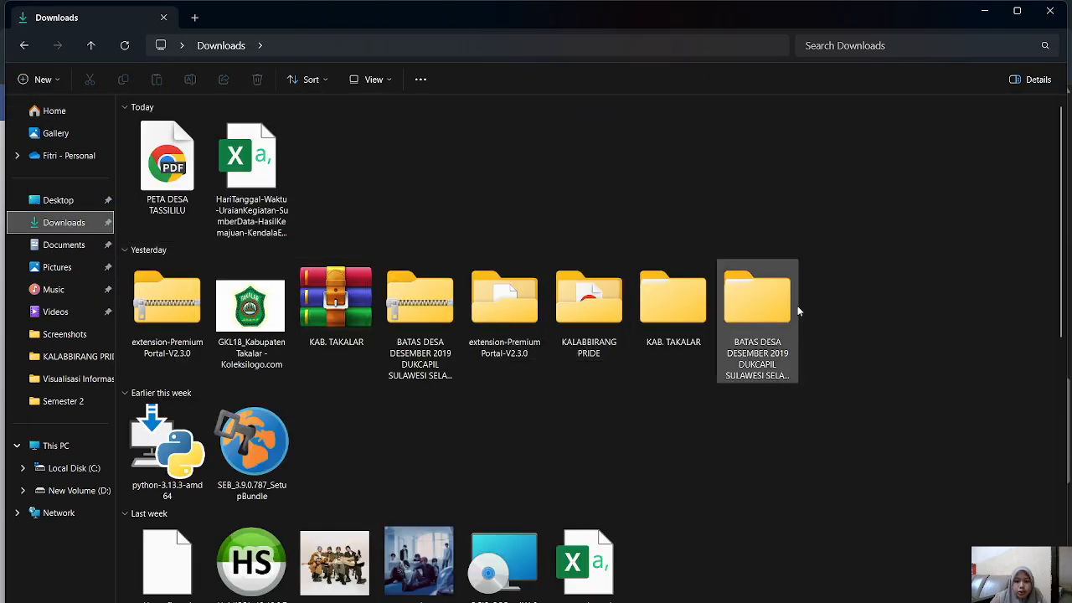
{"action": "left_click", "coordinate": [984, 11]}
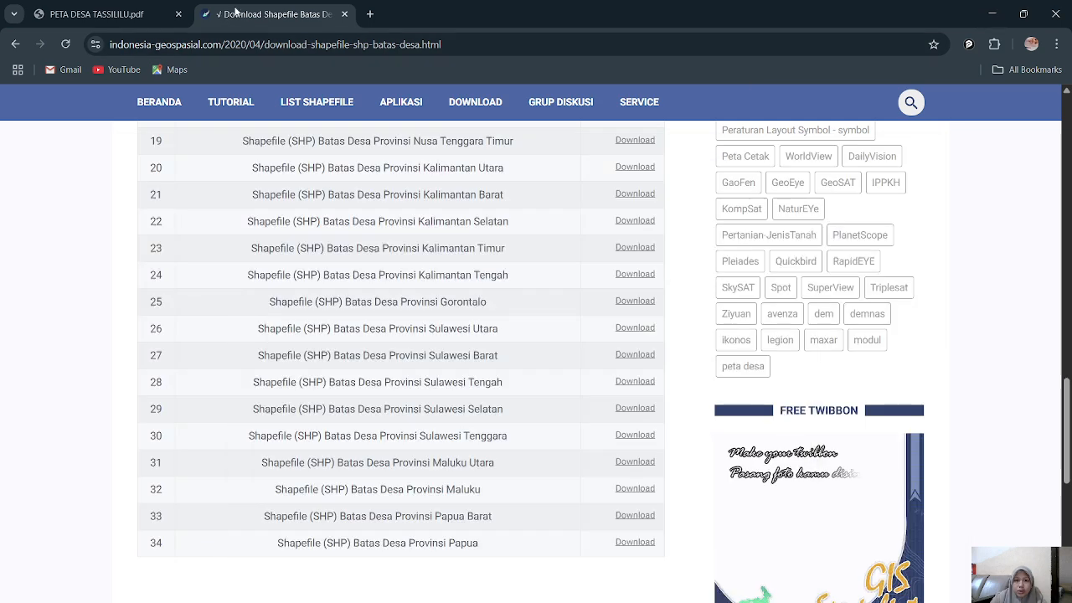
Step: Switch to QGIS and create a new empty project from the EPSG:4326 - WGS 84 template
{"action": "left_click", "coordinate": [992, 14]}
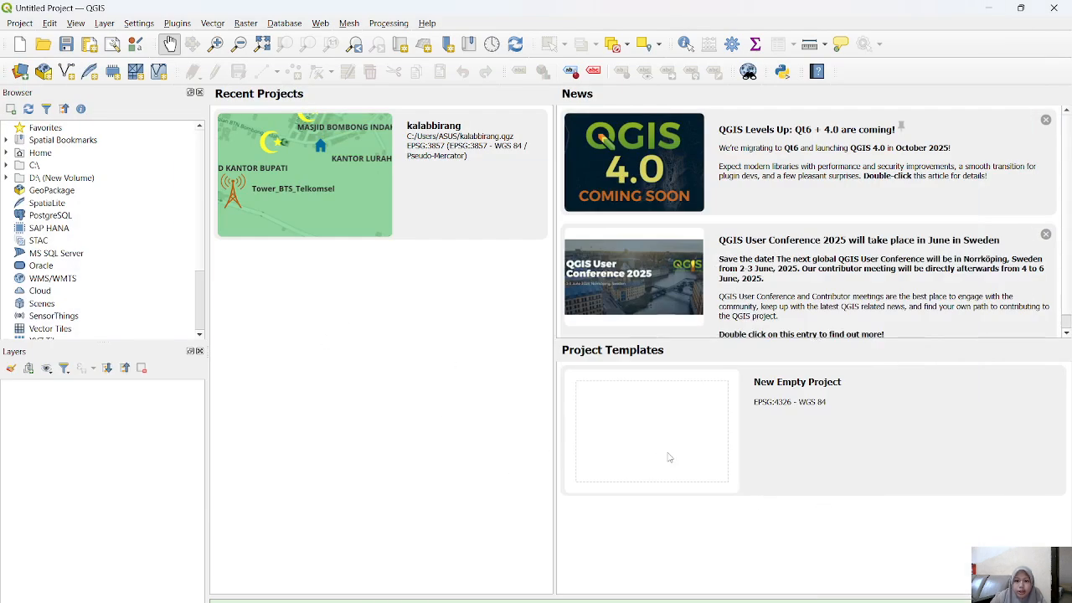
{"action": "double_click", "coordinate": [737, 419]}
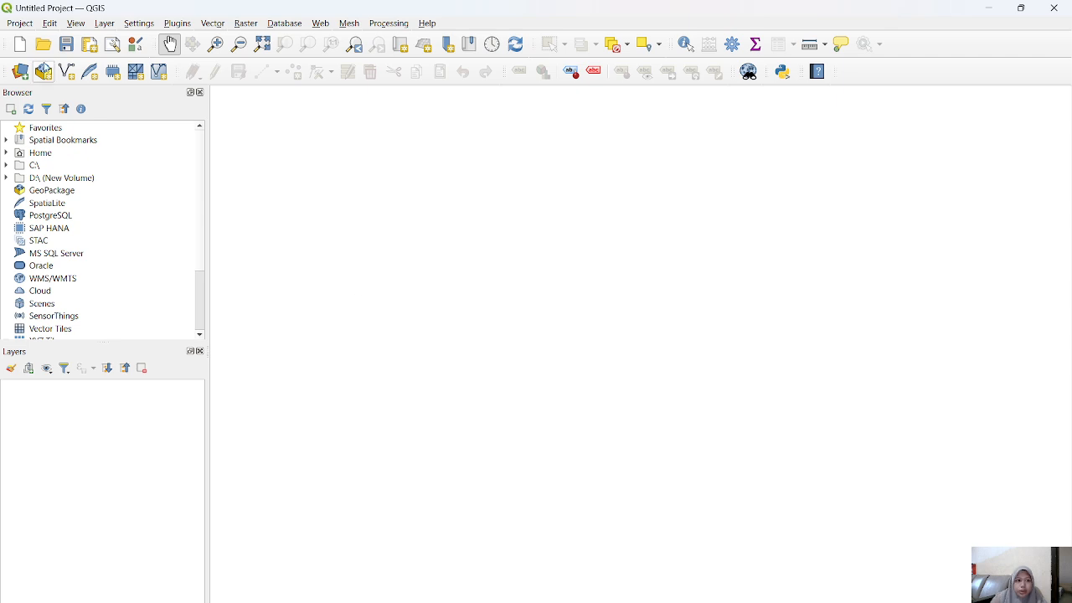
Step: Add BATAS_DESA_DESEMBER_2019_DUKCAPIL_SULAWESI_SELATAN.shp from the extracted folder in Downloads as a vector layer
{"action": "left_click", "coordinate": [25, 80]}
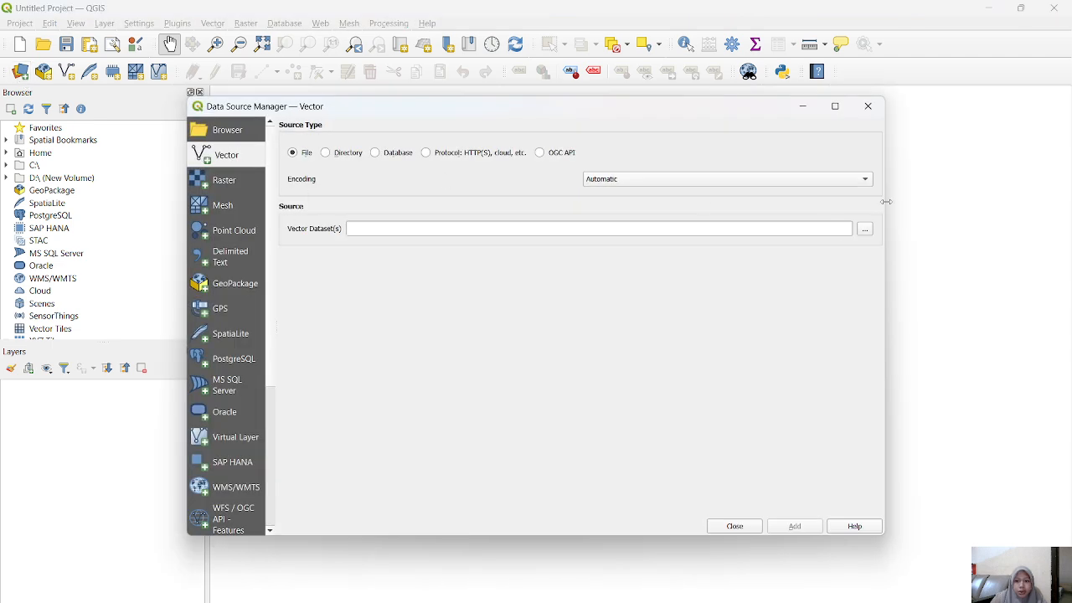
{"action": "left_click", "coordinate": [864, 229]}
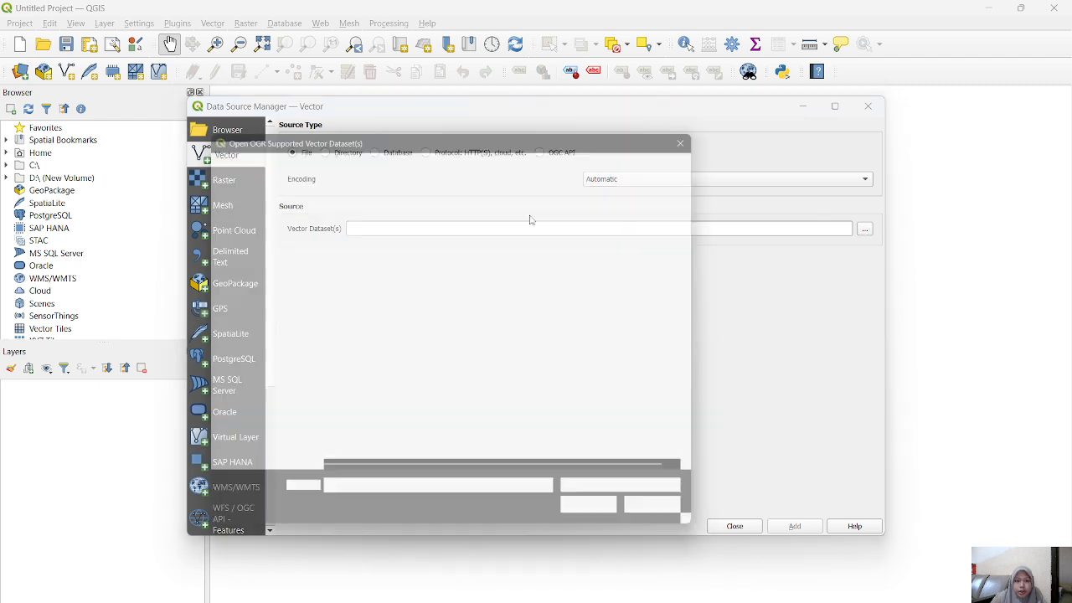
{"action": "left_click", "coordinate": [251, 275]}
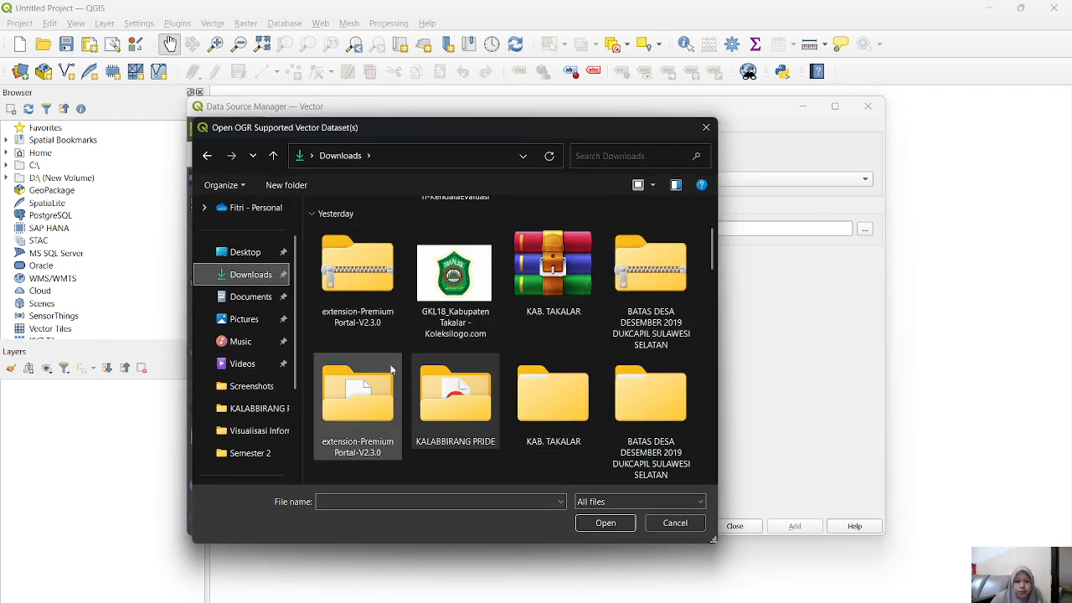
{"action": "double_click", "coordinate": [638, 396]}
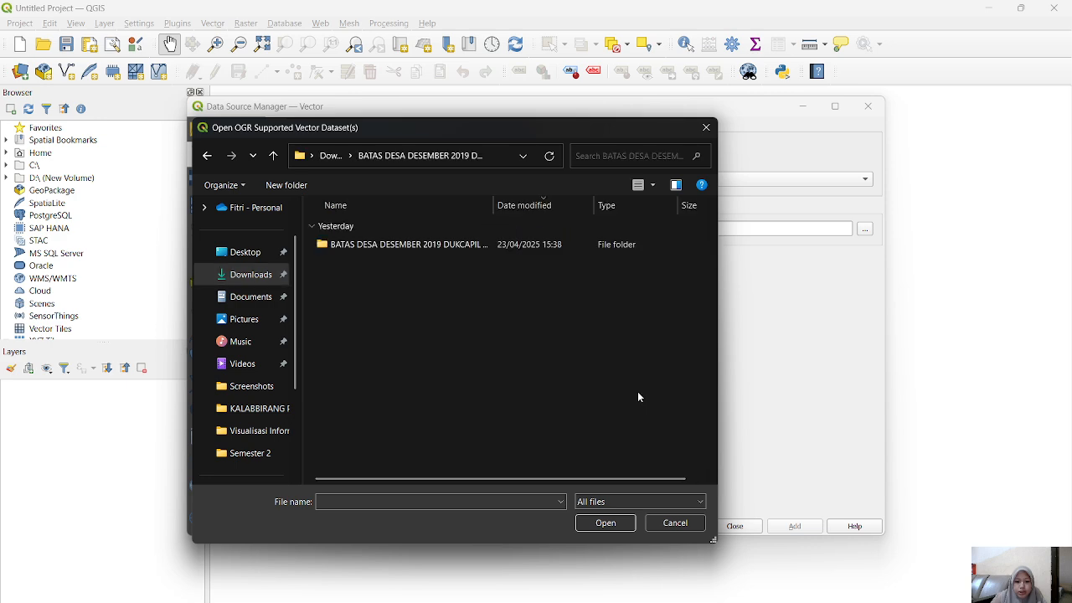
{"action": "double_click", "coordinate": [410, 247]}
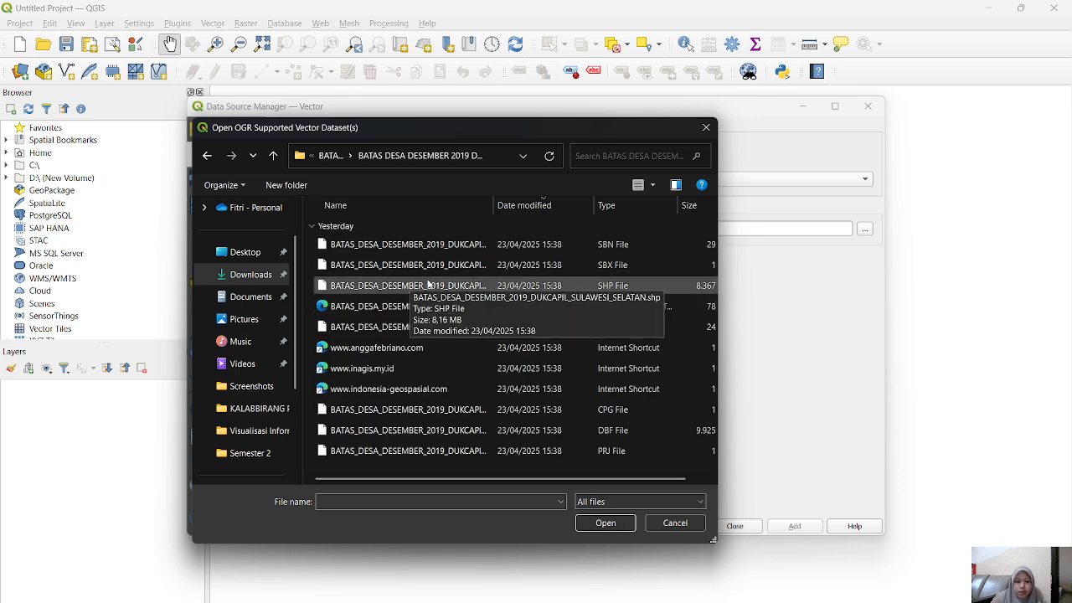
{"action": "left_click", "coordinate": [427, 286]}
{"action": "left_click", "coordinate": [602, 524]}
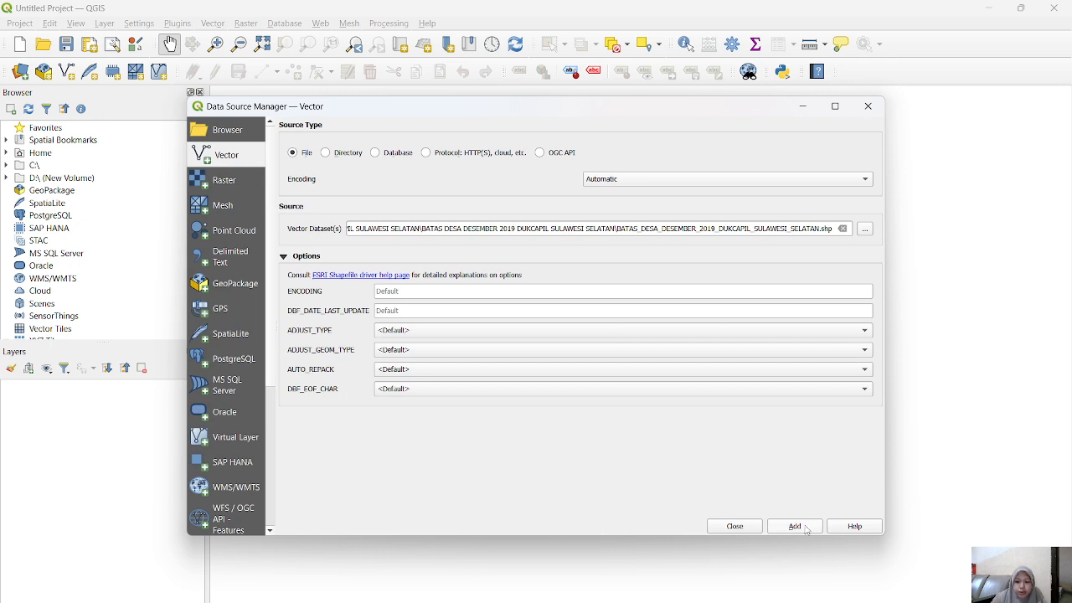
{"action": "left_click", "coordinate": [804, 528]}
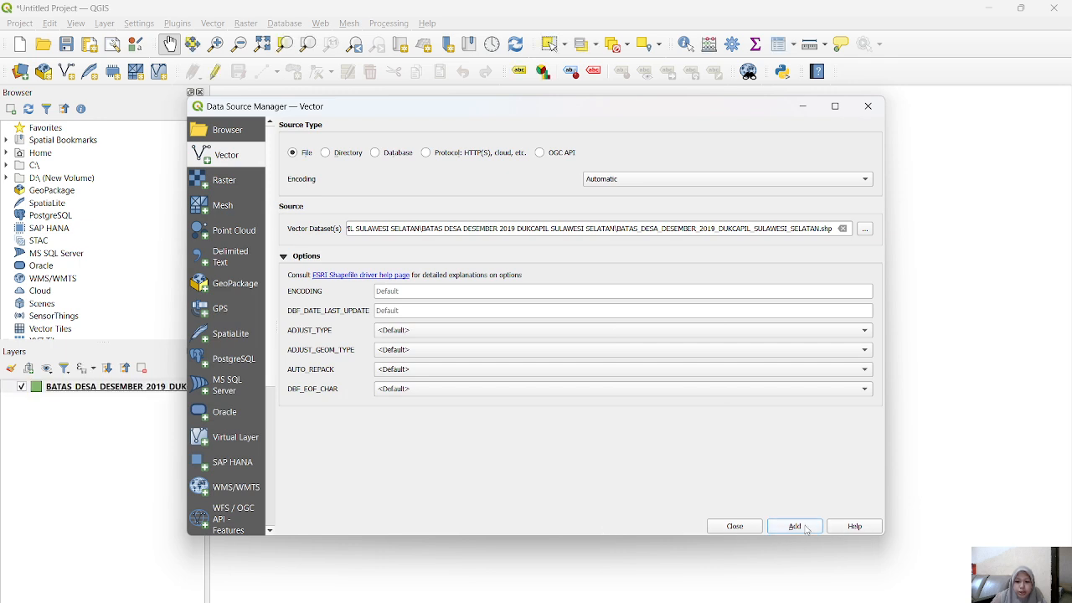
{"action": "left_click", "coordinate": [877, 110]}
Step: Open the form for a new XYZ Tiles connection to view its settings, and close it without creating a connection
{"action": "left_click_drag", "start_coordinate": [652, 373], "coordinate": [445, 436]}
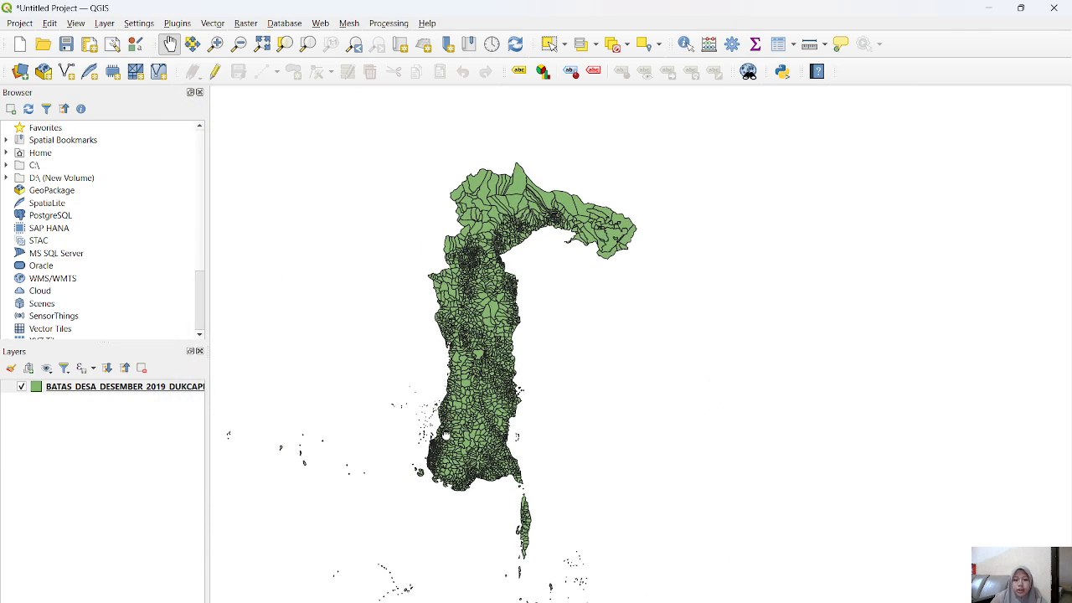
{"action": "left_click_drag", "start_coordinate": [476, 378], "coordinate": [546, 385]}
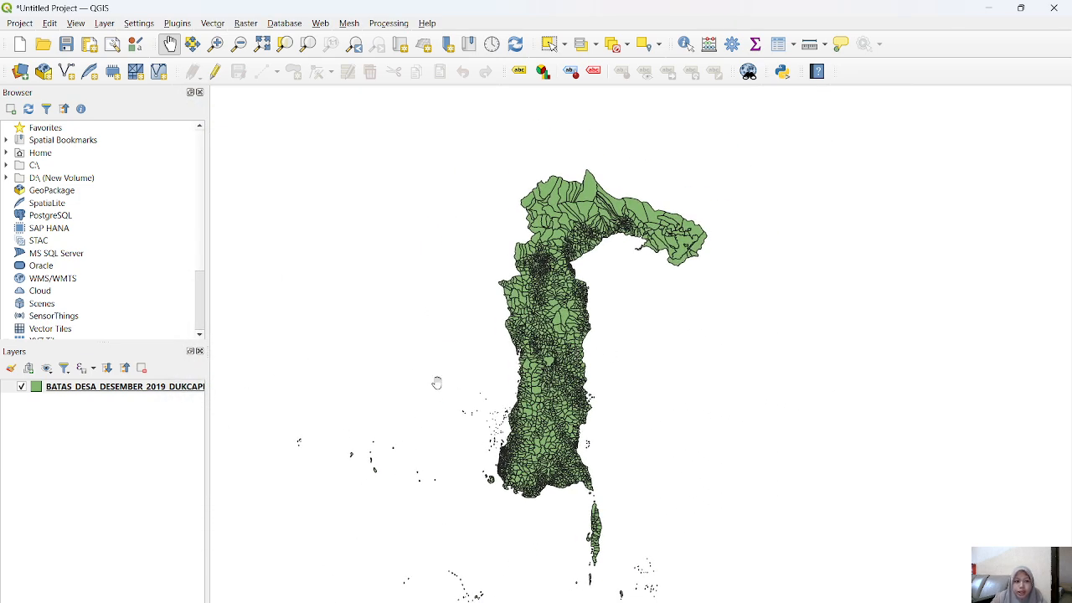
{"action": "scroll", "coordinate": [115, 294], "scroll_direction": "down", "scroll_amount": 1}
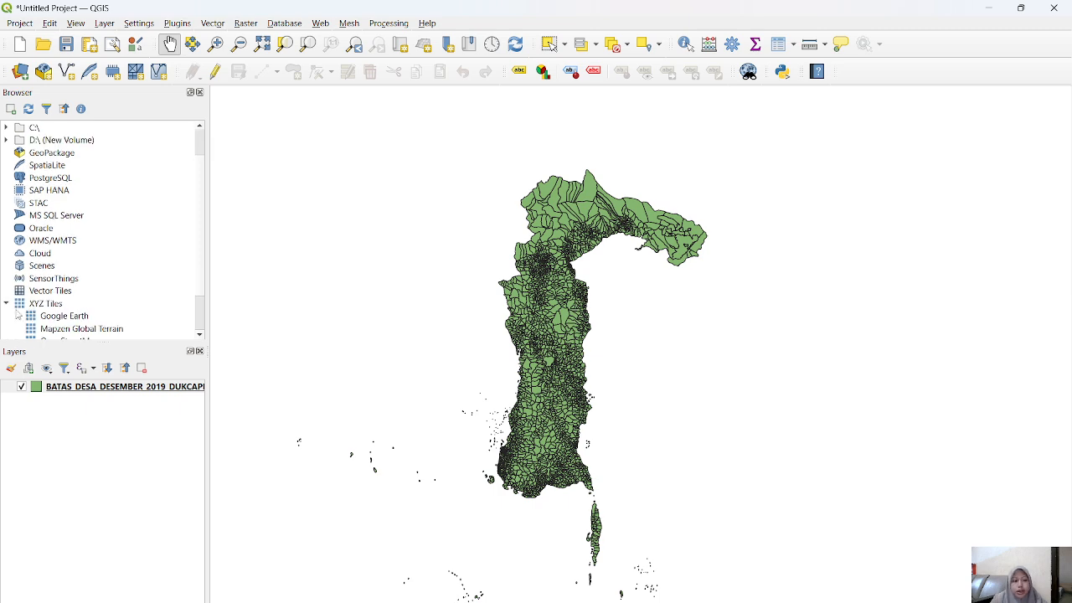
{"action": "scroll", "coordinate": [18, 311], "scroll_direction": "down", "scroll_amount": 1}
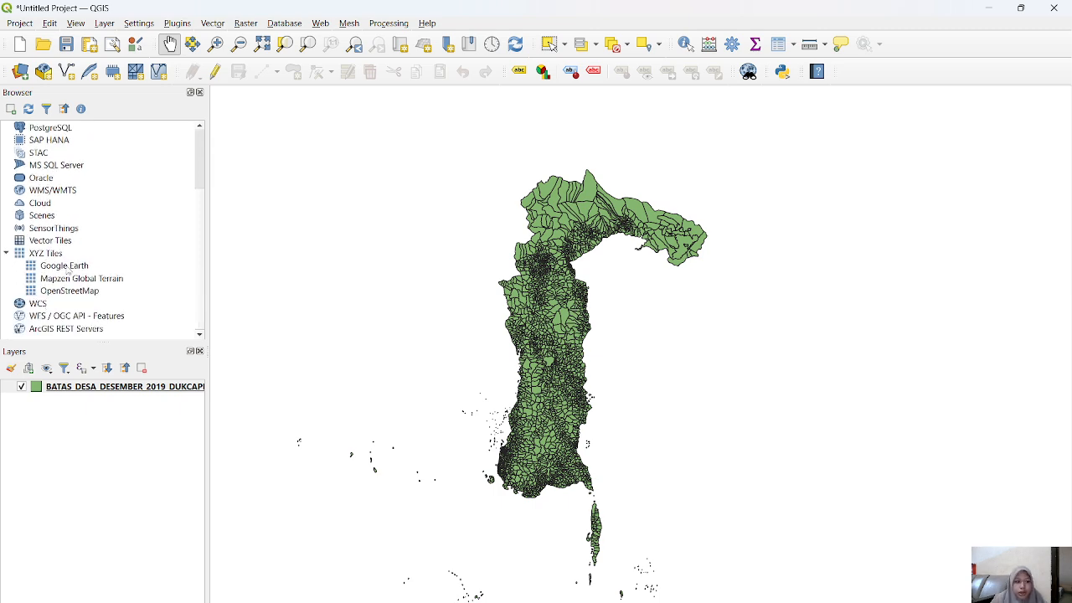
{"action": "right_click", "coordinate": [42, 254]}
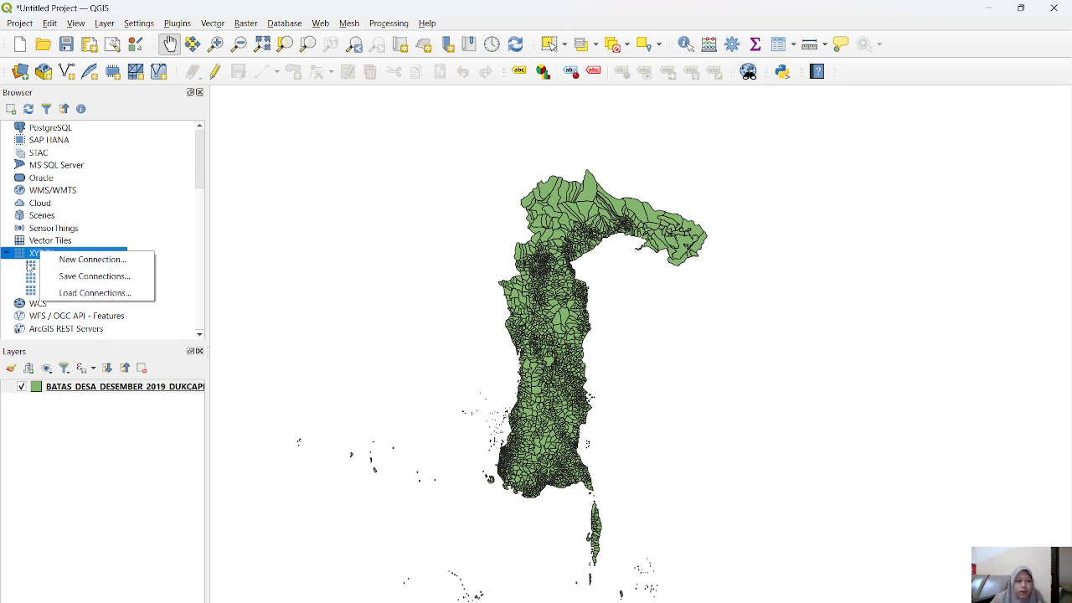
{"action": "left_click", "coordinate": [34, 269]}
{"action": "left_click", "coordinate": [57, 256]}
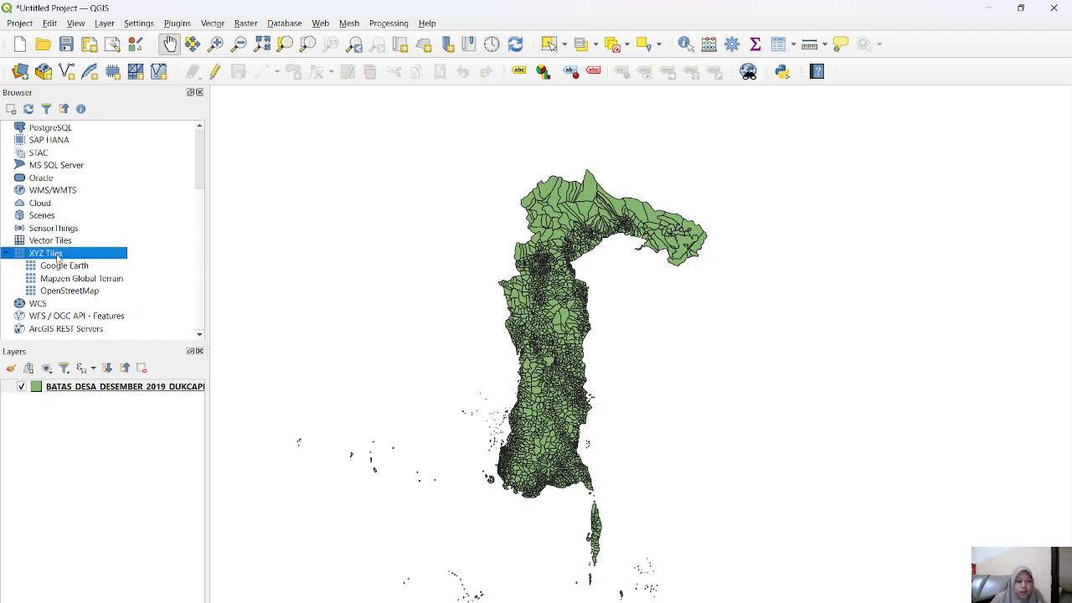
{"action": "right_click", "coordinate": [57, 254]}
{"action": "left_click", "coordinate": [104, 263]}
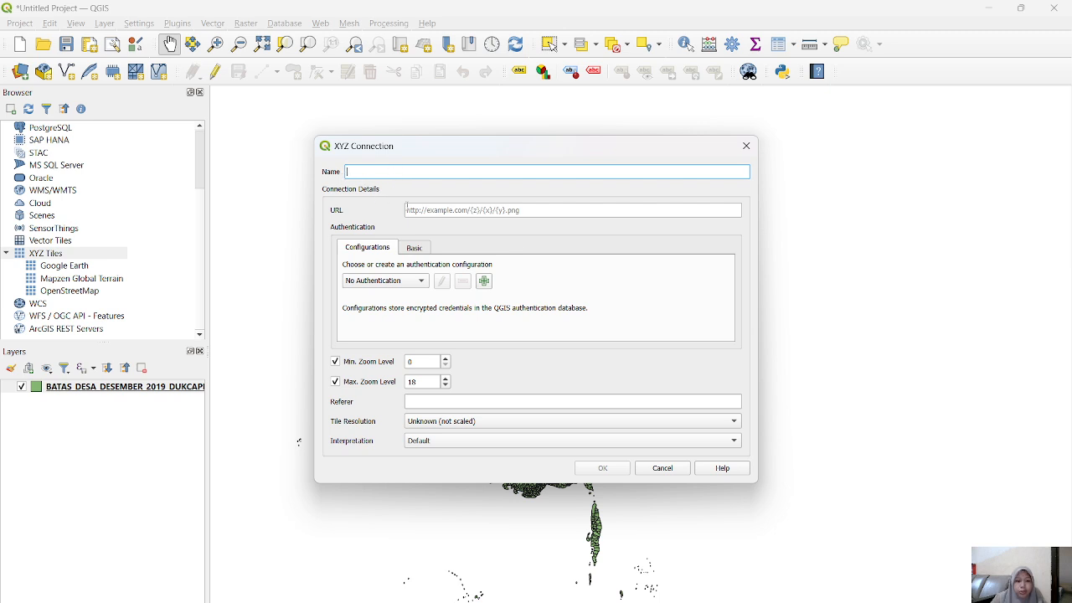
{"action": "left_click", "coordinate": [746, 145]}
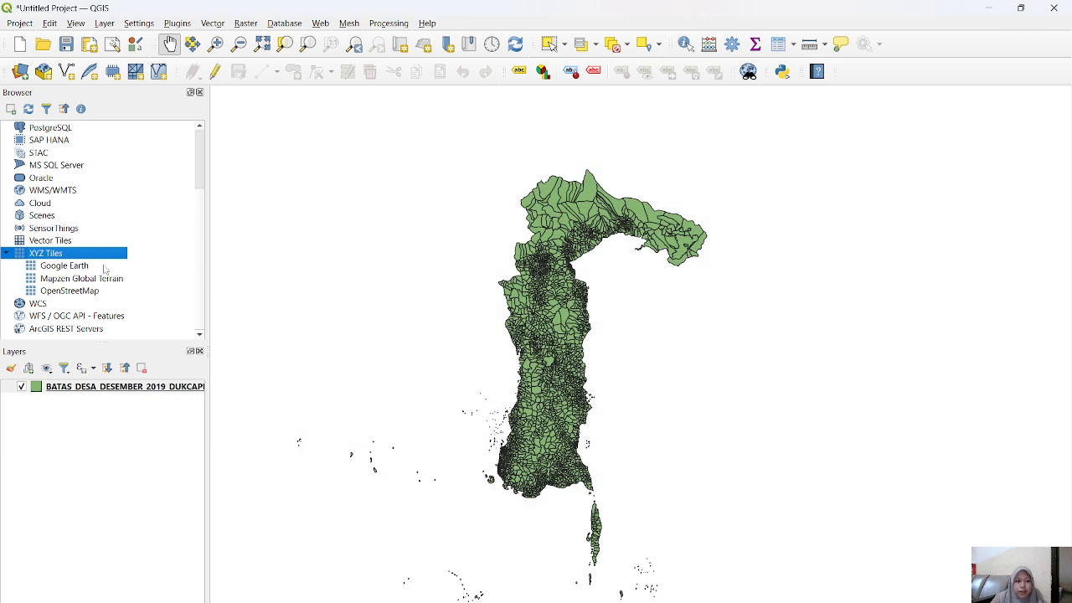
Step: Open the settings of the existing Google Earth tile connection, examine its name and URL, and close them
{"action": "left_click", "coordinate": [84, 266]}
{"action": "right_click", "coordinate": [85, 268]}
{"action": "left_click", "coordinate": [117, 270]}
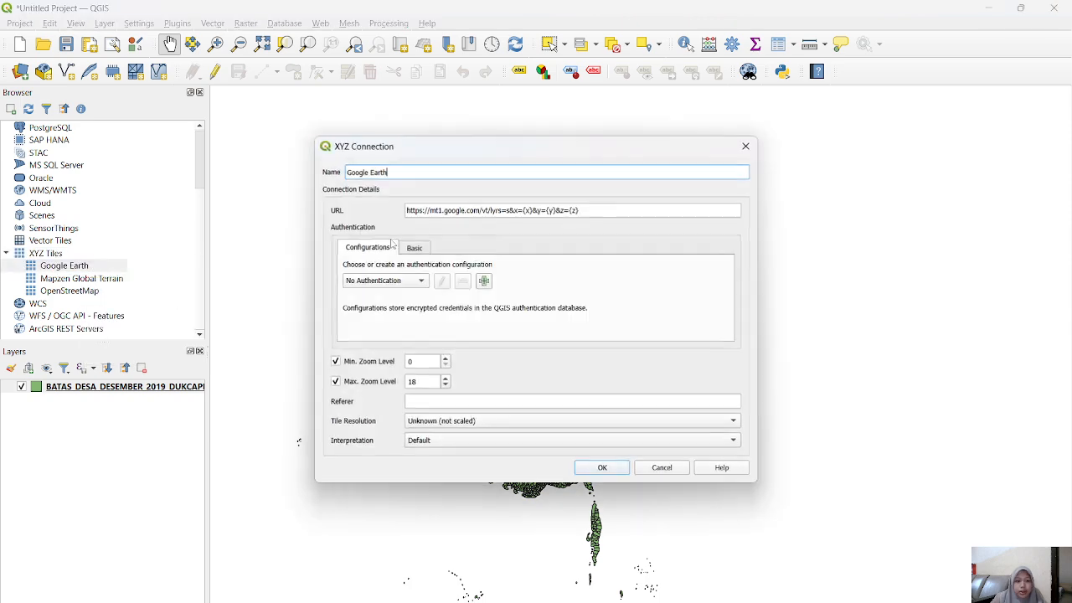
{"action": "left_click_drag", "start_coordinate": [600, 213], "coordinate": [405, 210]}
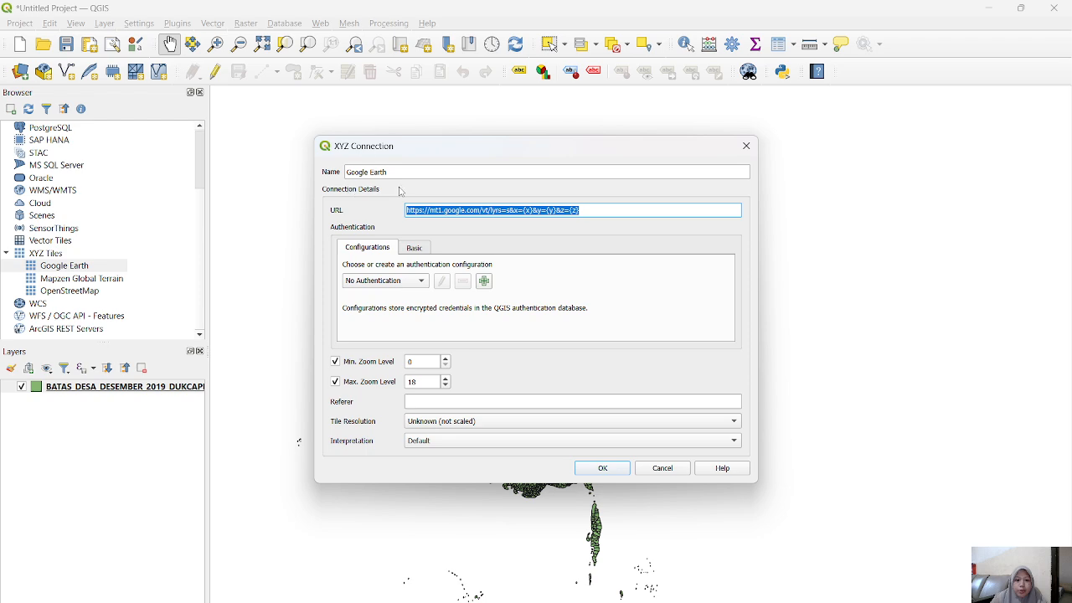
{"action": "left_click", "coordinate": [745, 146]}
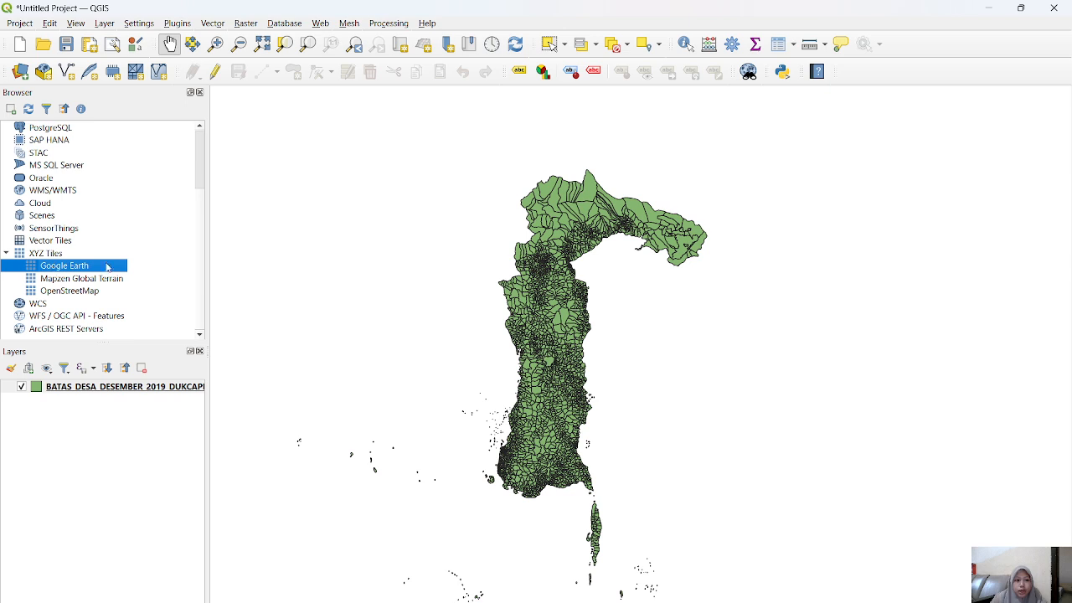
Step: Add the Google Earth tiles to the map and place that layer beneath the village boundary layer
{"action": "double_click", "coordinate": [55, 267]}
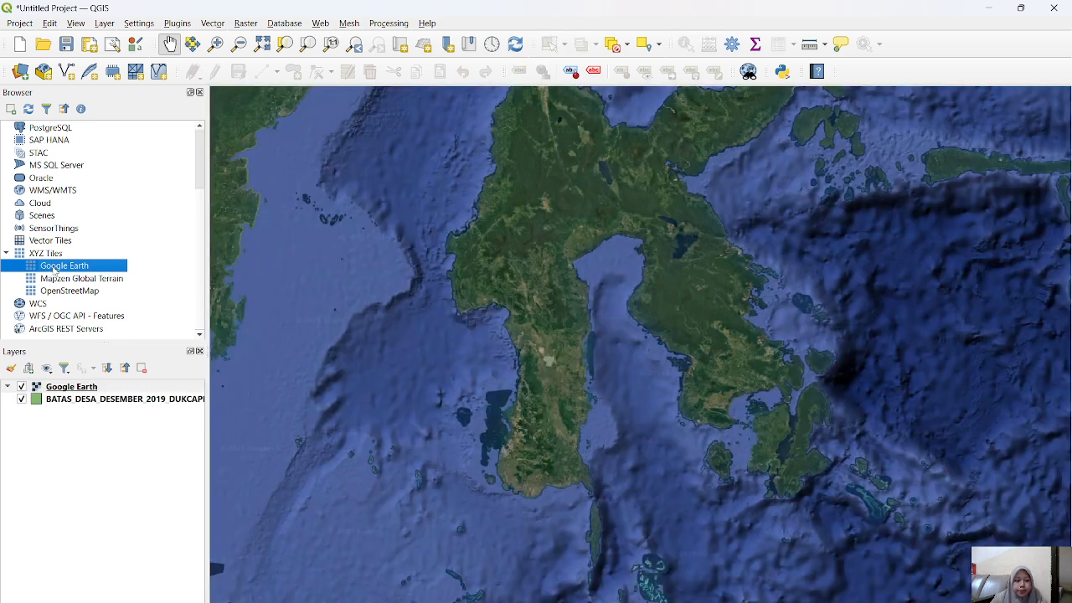
{"action": "left_click_drag", "start_coordinate": [665, 292], "coordinate": [629, 335]}
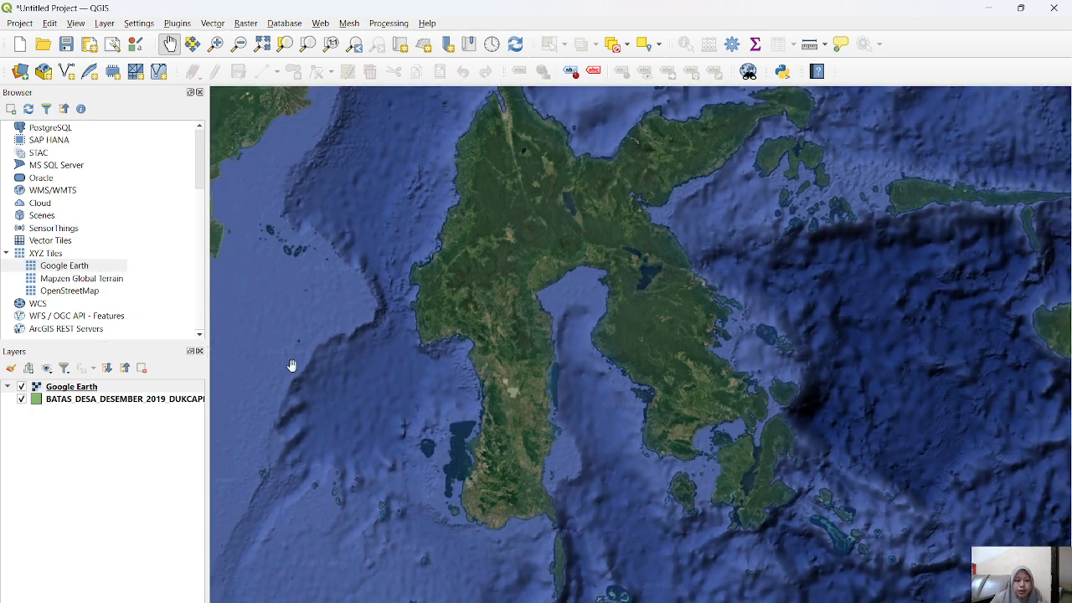
{"action": "left_click_drag", "start_coordinate": [70, 389], "coordinate": [64, 415]}
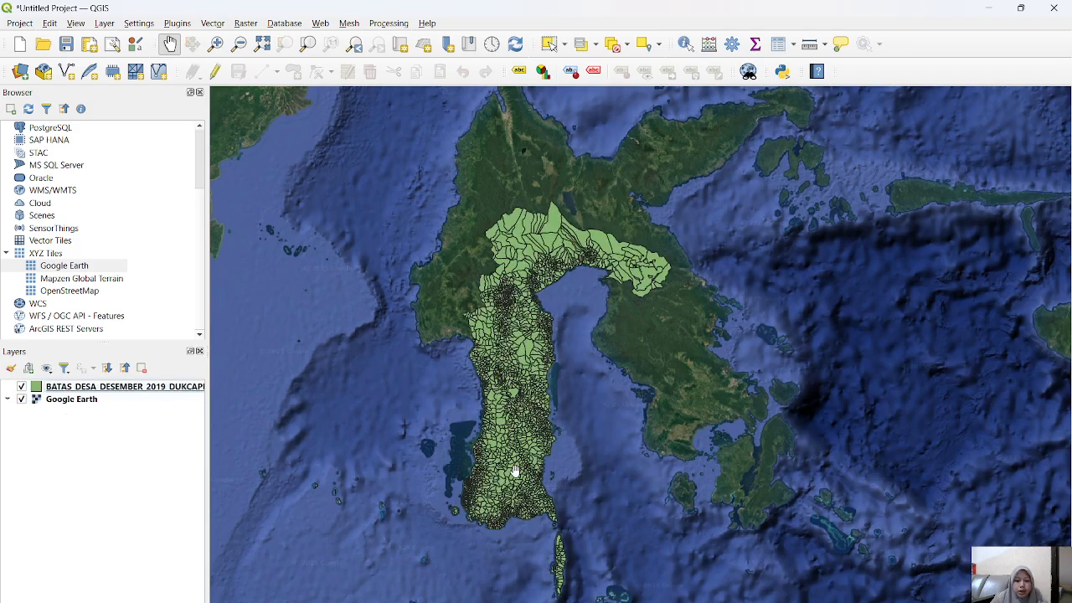
{"action": "left_click_drag", "start_coordinate": [513, 465], "coordinate": [523, 390]}
{"action": "scroll", "coordinate": [523, 390], "scroll_direction": "up", "scroll_amount": 3}
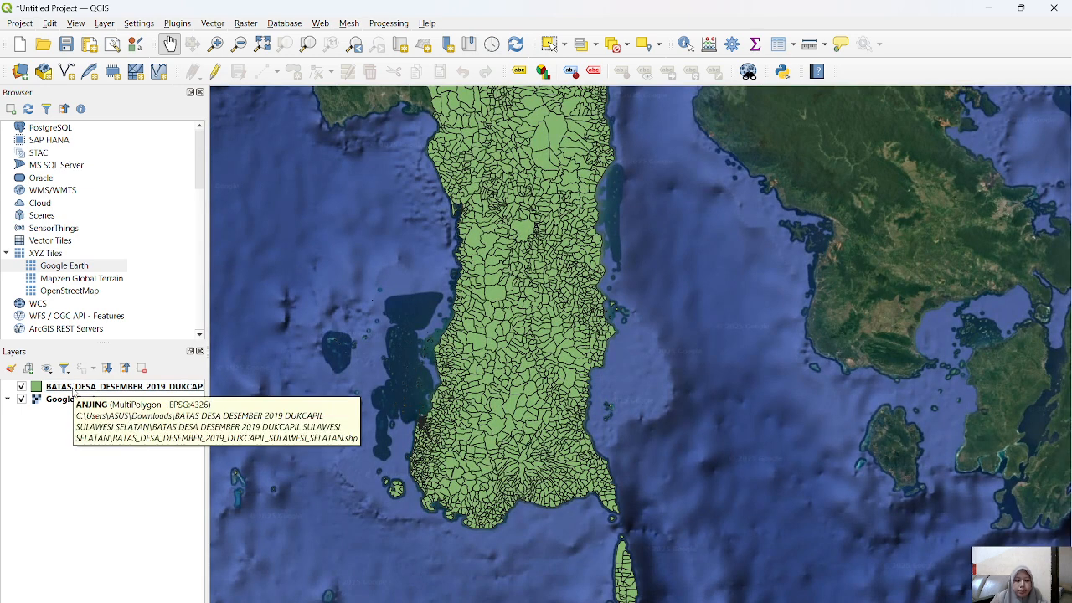
Step: Open the attribute table of the village boundary layer and arrange it as an enlarged floating window over the map
{"action": "right_click", "coordinate": [73, 392]}
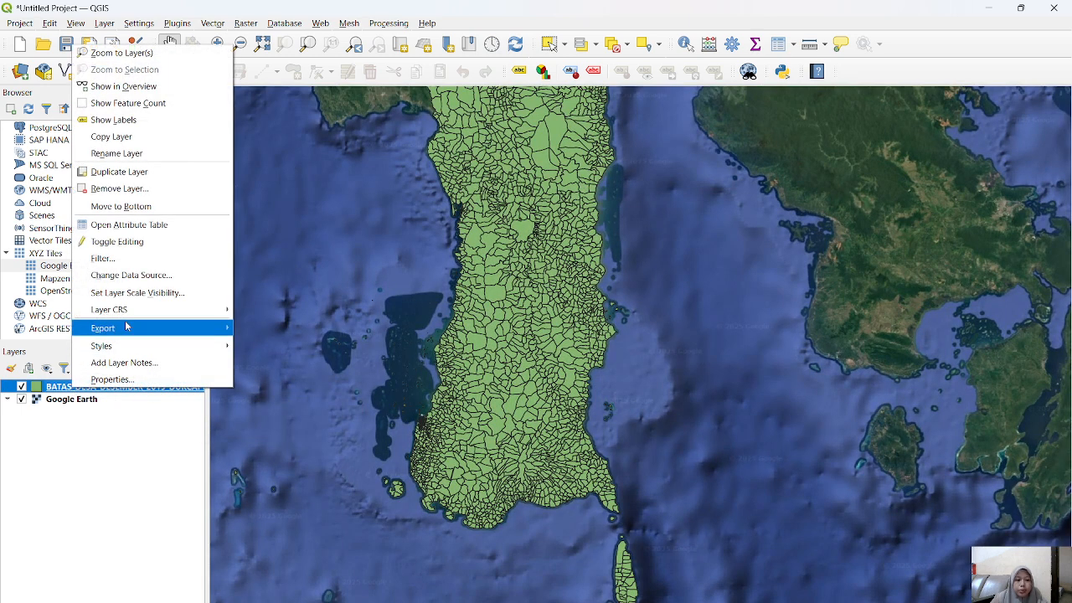
{"action": "left_click", "coordinate": [151, 227]}
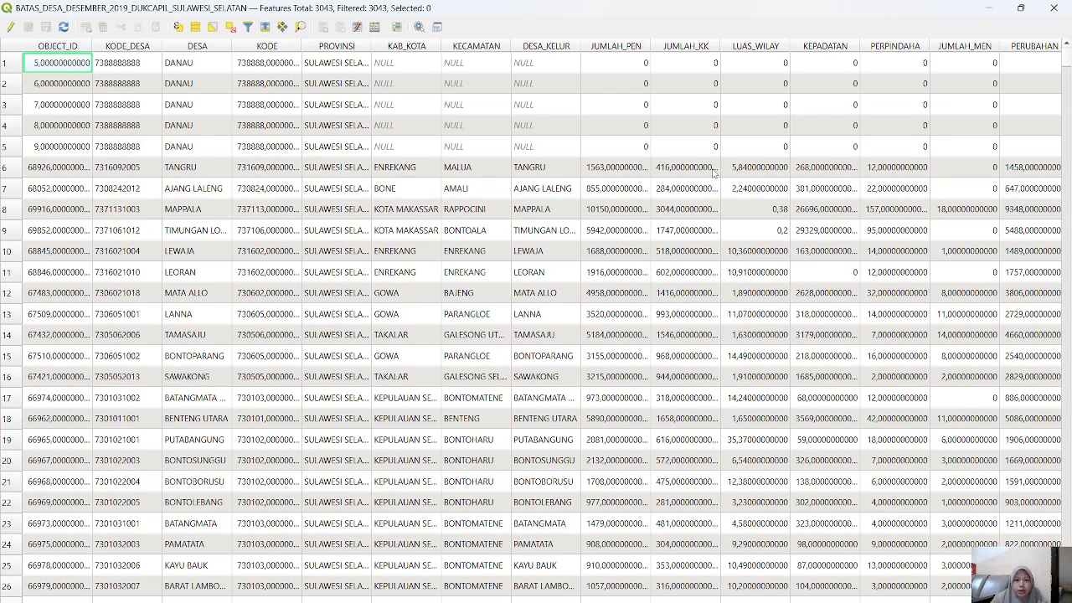
{"action": "left_click", "coordinate": [1020, 8]}
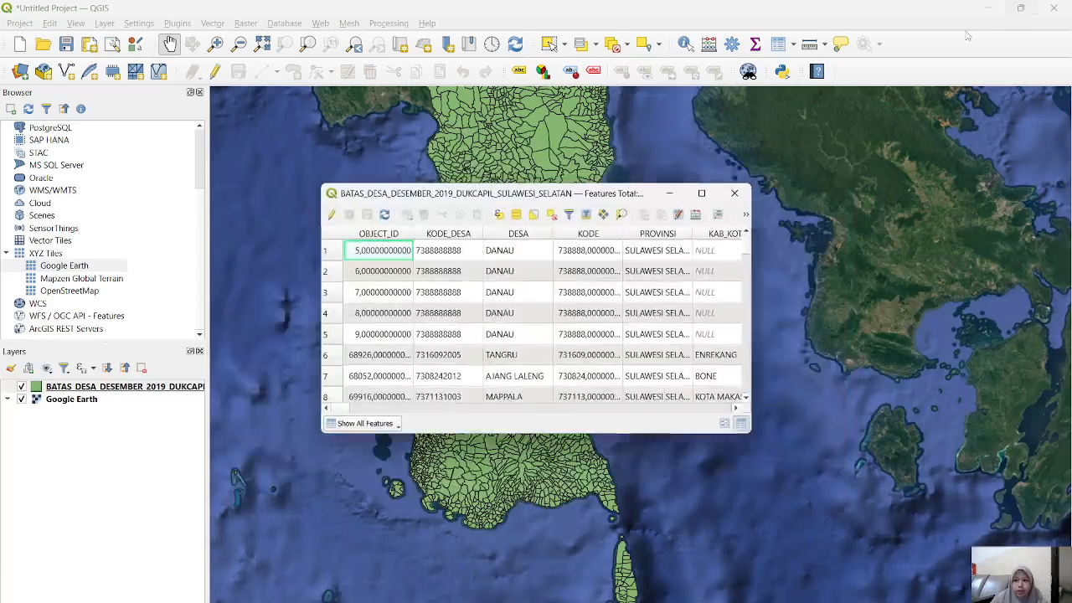
{"action": "left_click_drag", "start_coordinate": [592, 185], "coordinate": [592, 100]}
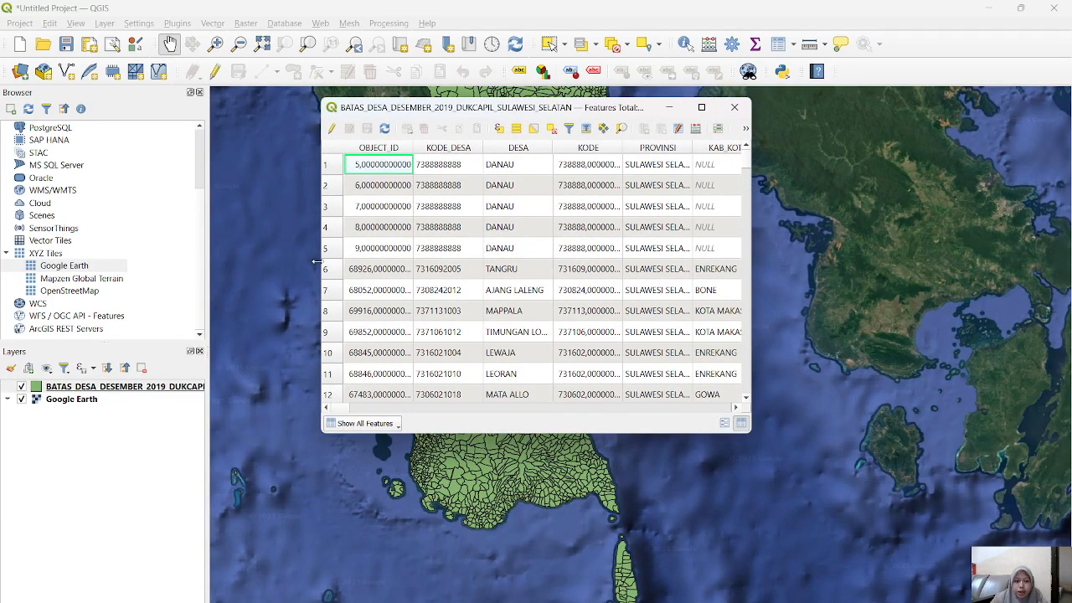
{"action": "left_click_drag", "start_coordinate": [317, 262], "coordinate": [219, 258]}
{"action": "left_click_drag", "start_coordinate": [431, 433], "coordinate": [429, 514]}
{"action": "left_click_drag", "start_coordinate": [755, 356], "coordinate": [838, 357]}
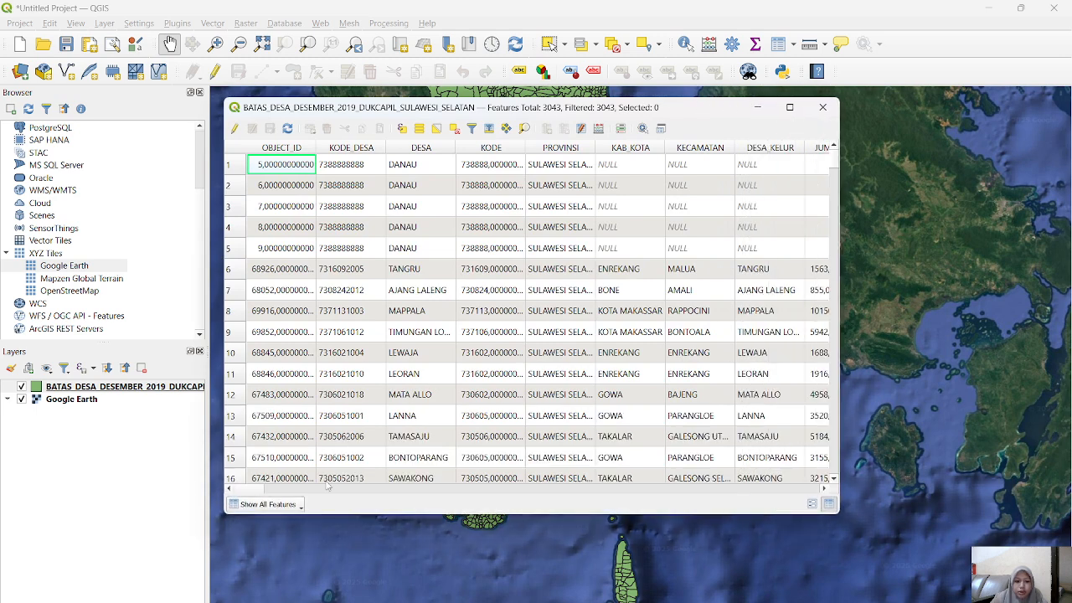
Step: Examine the attribute table's feature display options, population and occupation fields and village records, and close the table
{"action": "left_click", "coordinate": [303, 513]}
{"action": "mouse_move", "coordinate": [394, 455]}
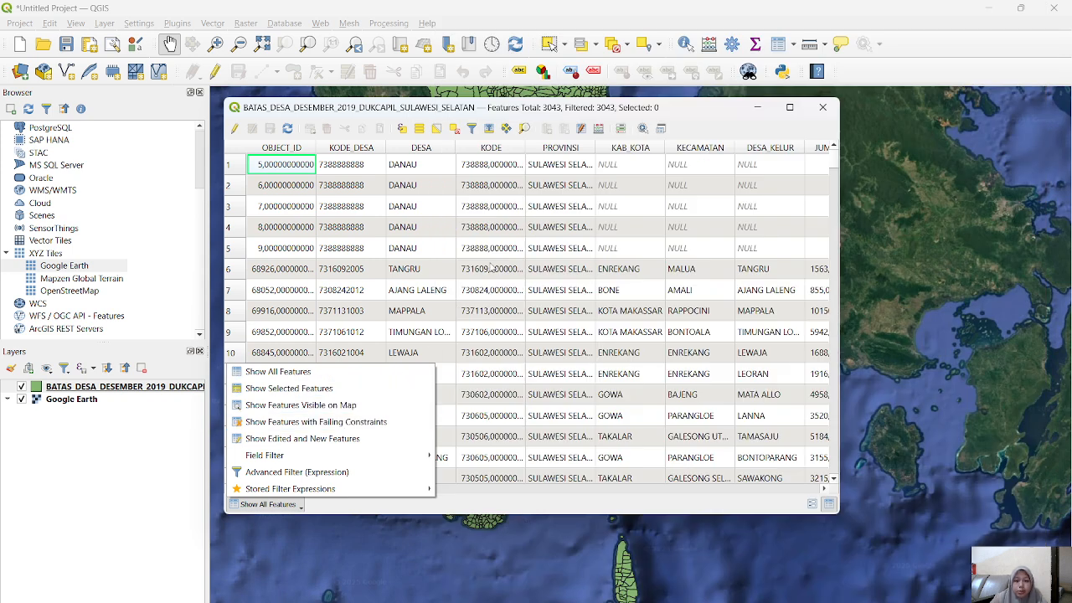
{"action": "left_click", "coordinate": [491, 267]}
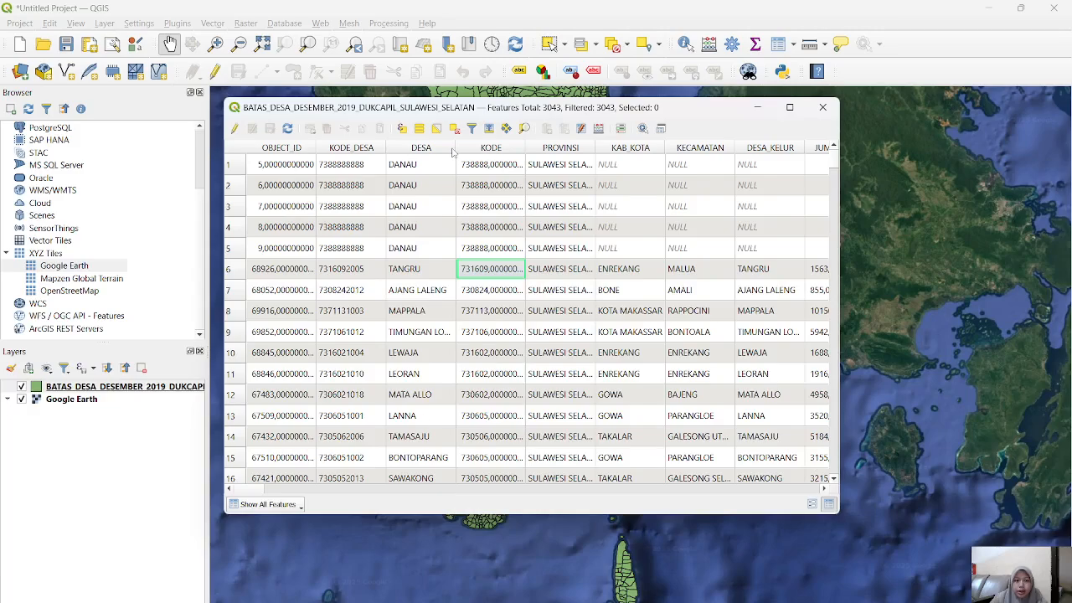
{"action": "scroll", "coordinate": [584, 344], "scroll_direction": "right", "scroll_amount": 5}
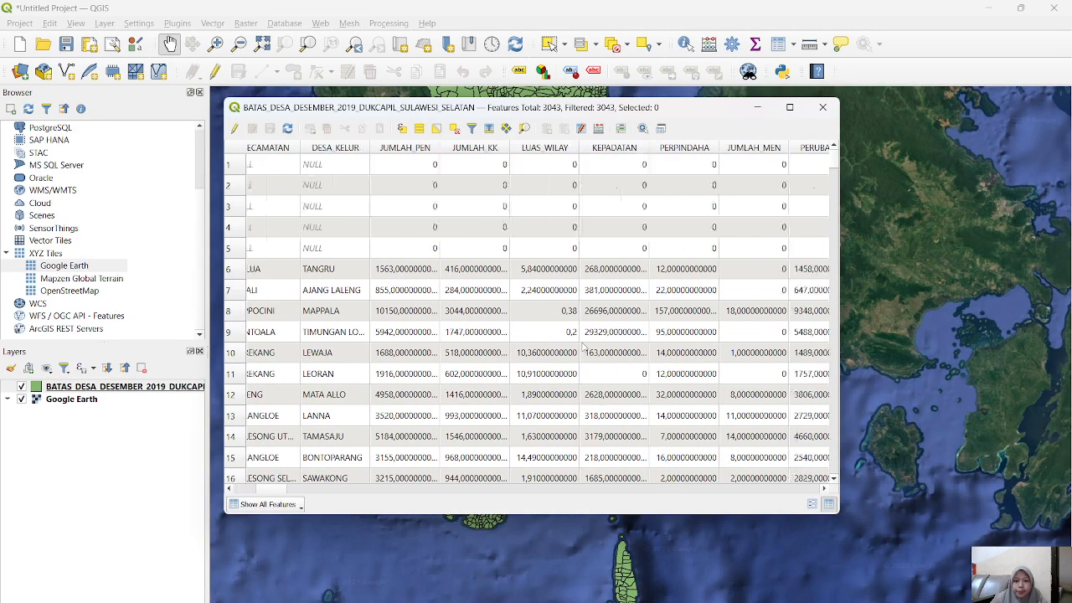
{"action": "scroll", "coordinate": [584, 345], "scroll_direction": "left", "scroll_amount": 10}
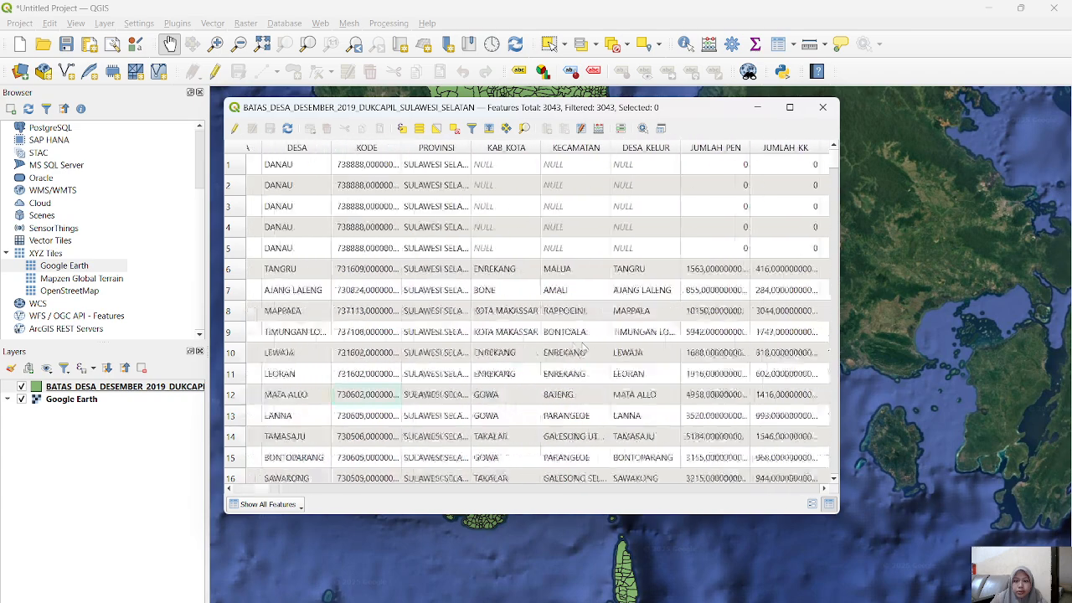
{"action": "scroll", "coordinate": [584, 345], "scroll_direction": "right", "scroll_amount": 15}
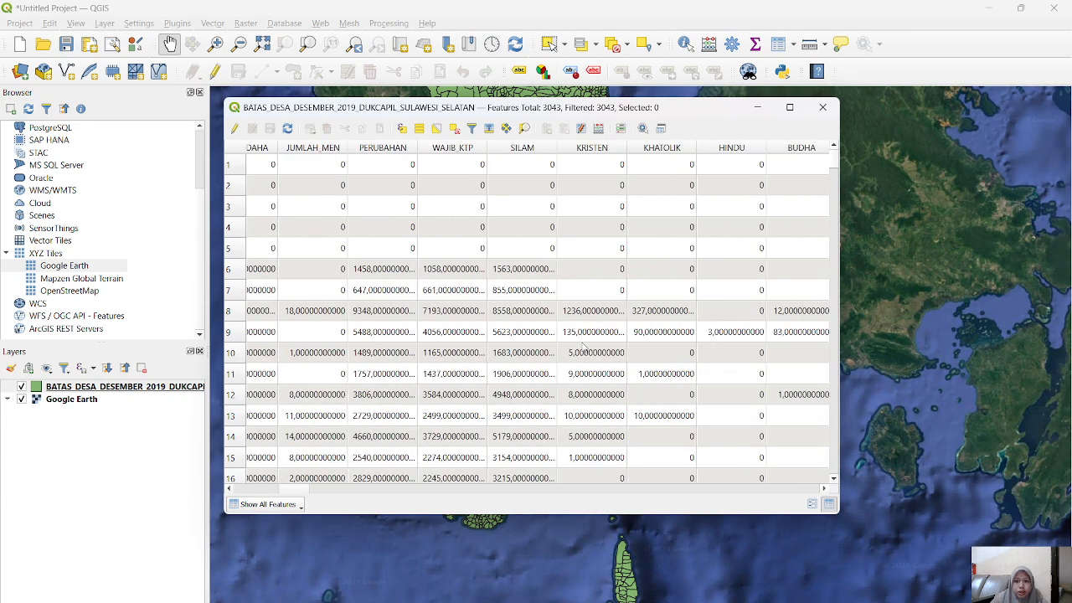
{"action": "scroll", "coordinate": [583, 346], "scroll_direction": "right", "scroll_amount": 6}
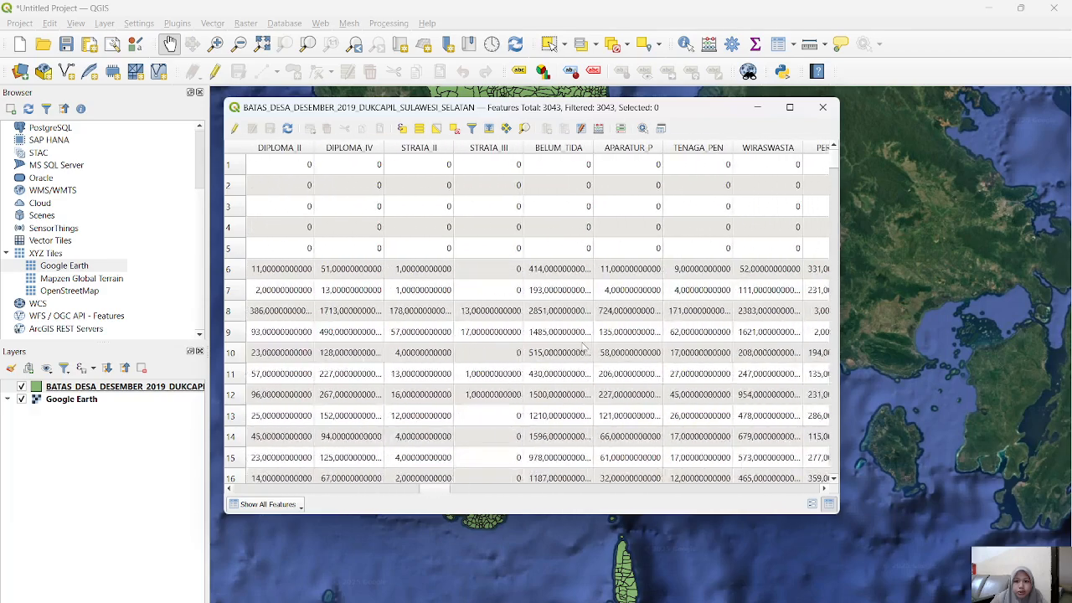
{"action": "scroll", "coordinate": [584, 346], "scroll_direction": "right", "scroll_amount": 8}
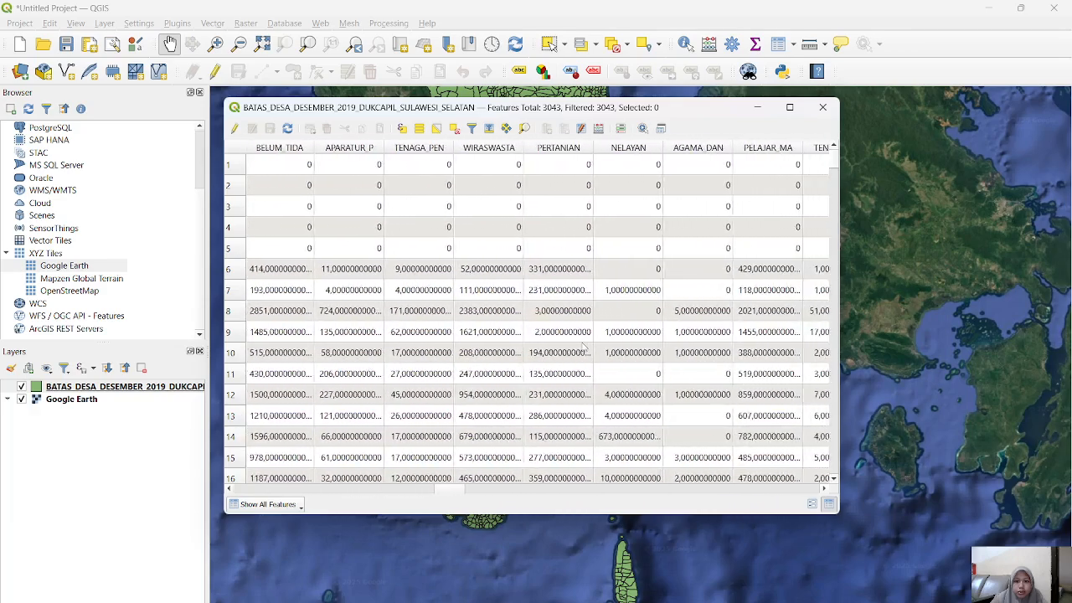
{"action": "scroll", "coordinate": [583, 345], "scroll_direction": "right", "scroll_amount": 6}
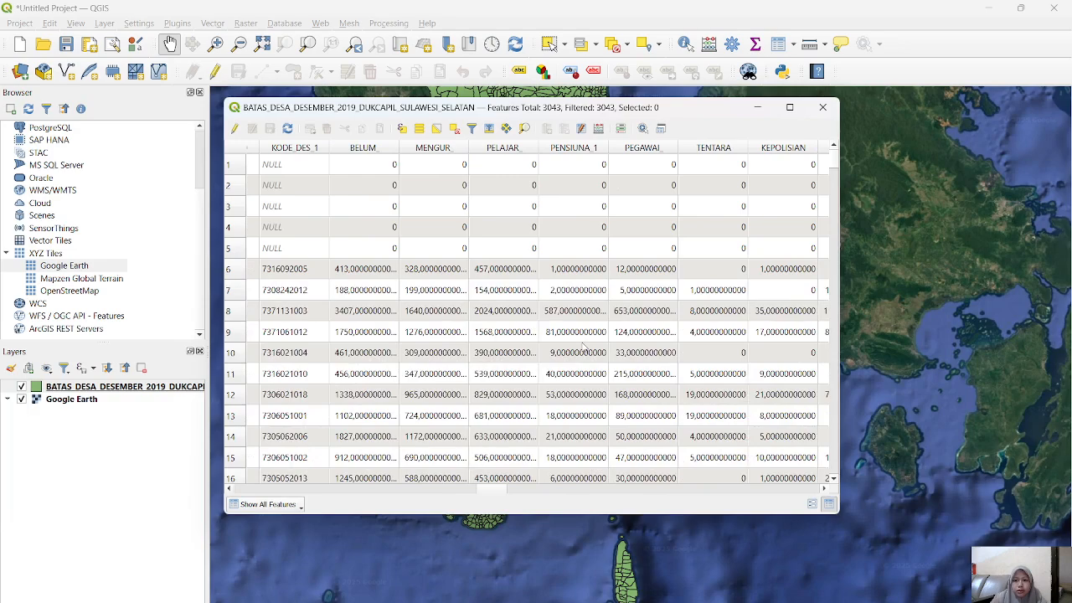
{"action": "scroll", "coordinate": [574, 340], "scroll_direction": "left", "scroll_amount": 15}
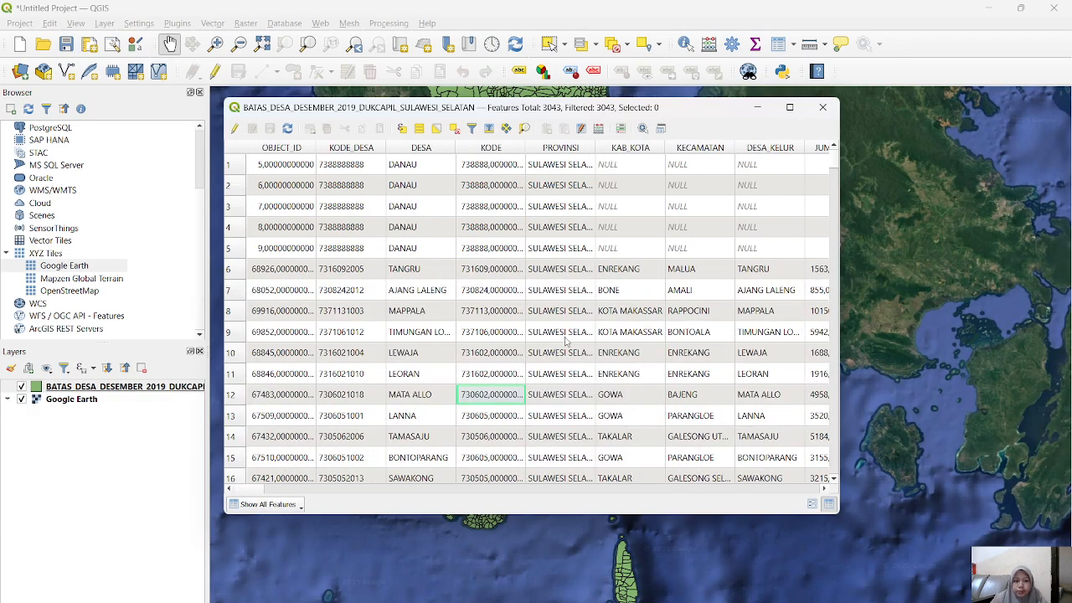
{"action": "scroll", "coordinate": [566, 339], "scroll_direction": "down", "scroll_amount": 16}
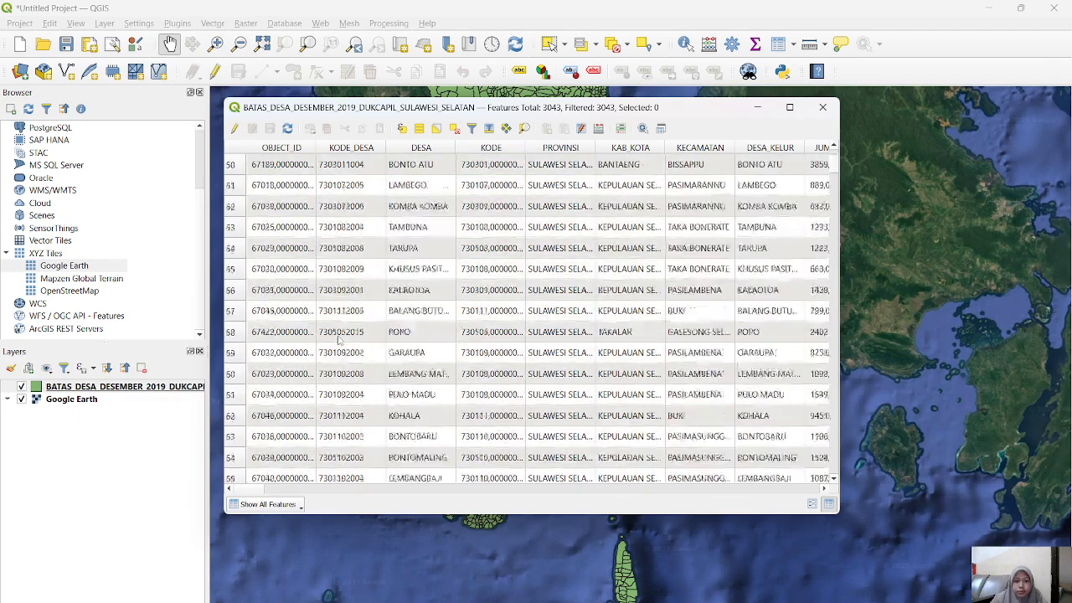
{"action": "scroll", "coordinate": [338, 338], "scroll_direction": "down", "scroll_amount": 6}
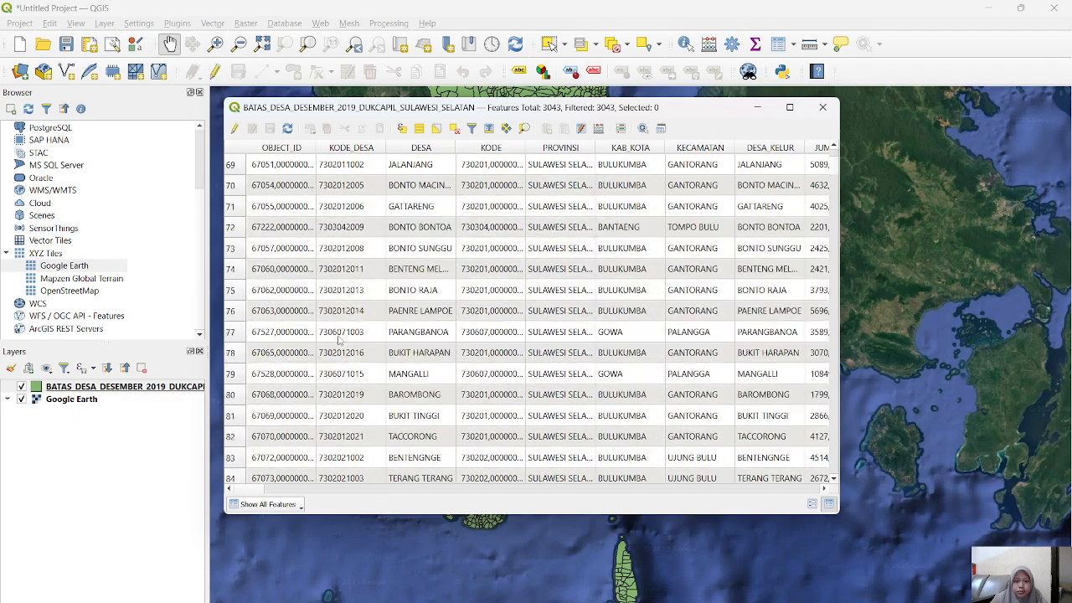
{"action": "left_click", "coordinate": [823, 108]}
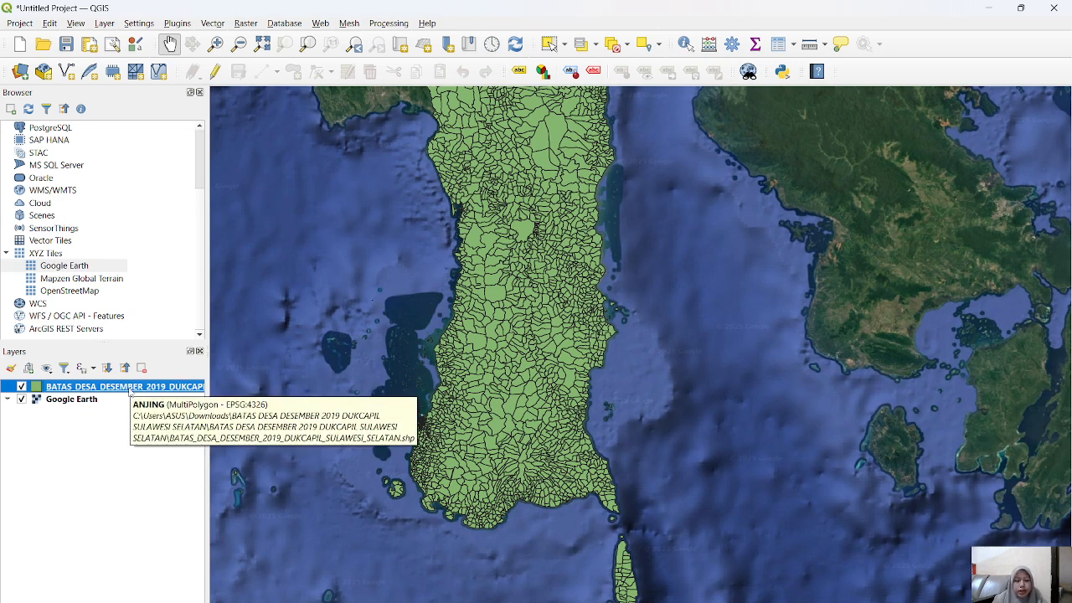
Step: Open the filter query builder for the village boundary layer and look through its list of available fields
{"action": "right_click", "coordinate": [120, 389]}
{"action": "left_click", "coordinate": [177, 262]}
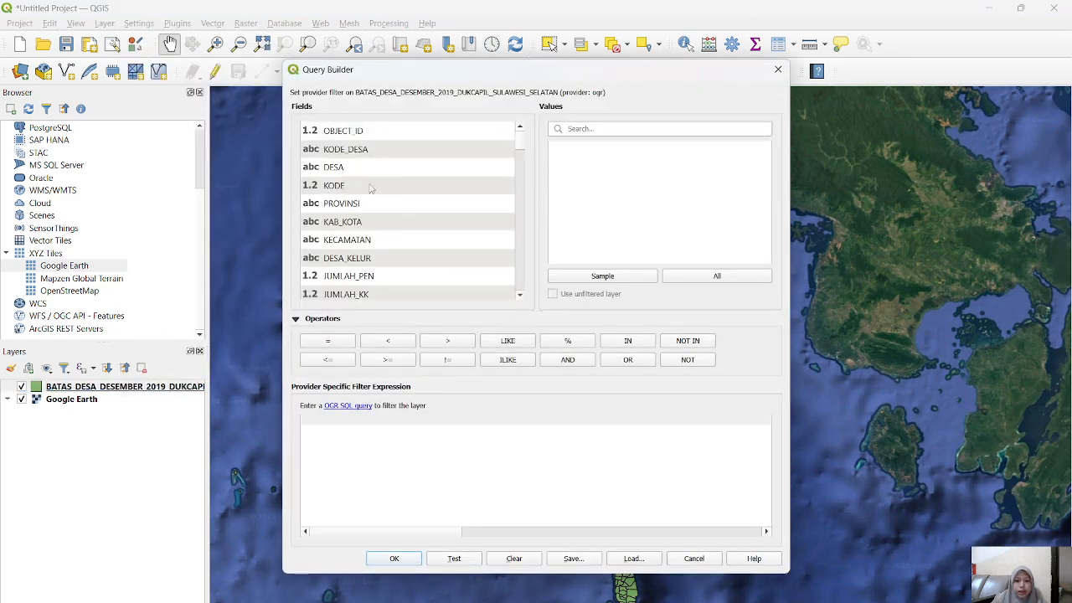
{"action": "scroll", "coordinate": [362, 229], "scroll_direction": "down", "scroll_amount": 2}
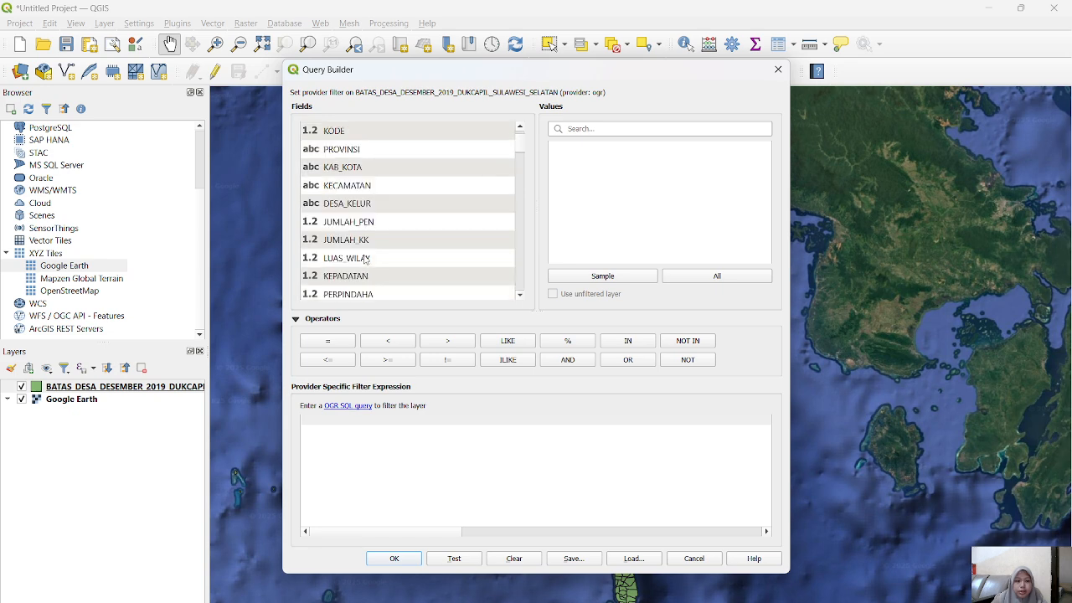
{"action": "scroll", "coordinate": [366, 259], "scroll_direction": "down", "scroll_amount": 1}
{"action": "scroll", "coordinate": [366, 259], "scroll_direction": "up", "scroll_amount": 3}
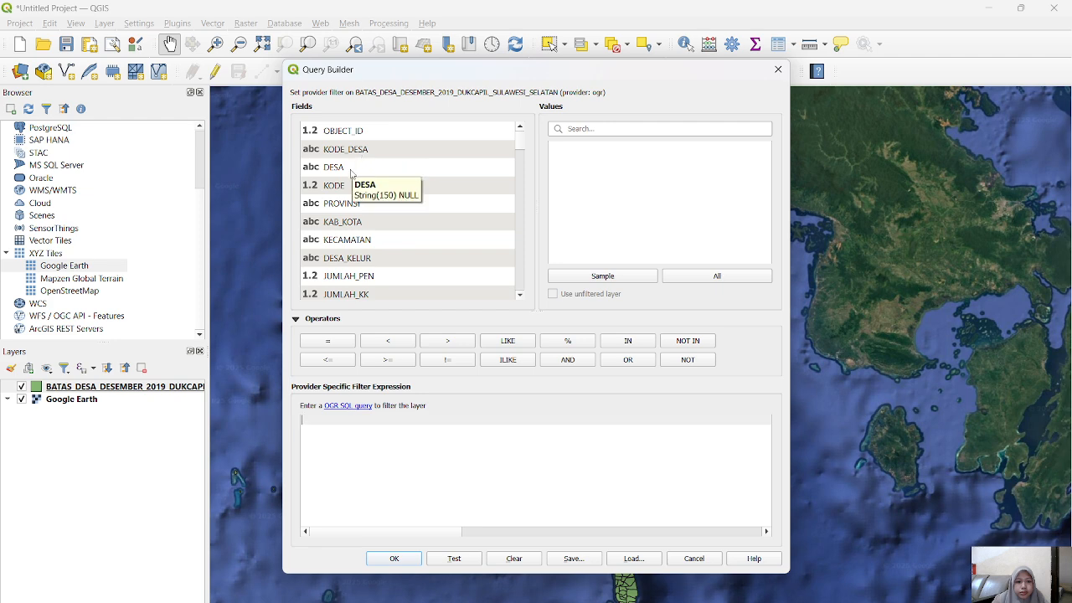
{"action": "scroll", "coordinate": [350, 177], "scroll_direction": "down", "scroll_amount": 5}
{"action": "scroll", "coordinate": [349, 185], "scroll_direction": "down", "scroll_amount": 6}
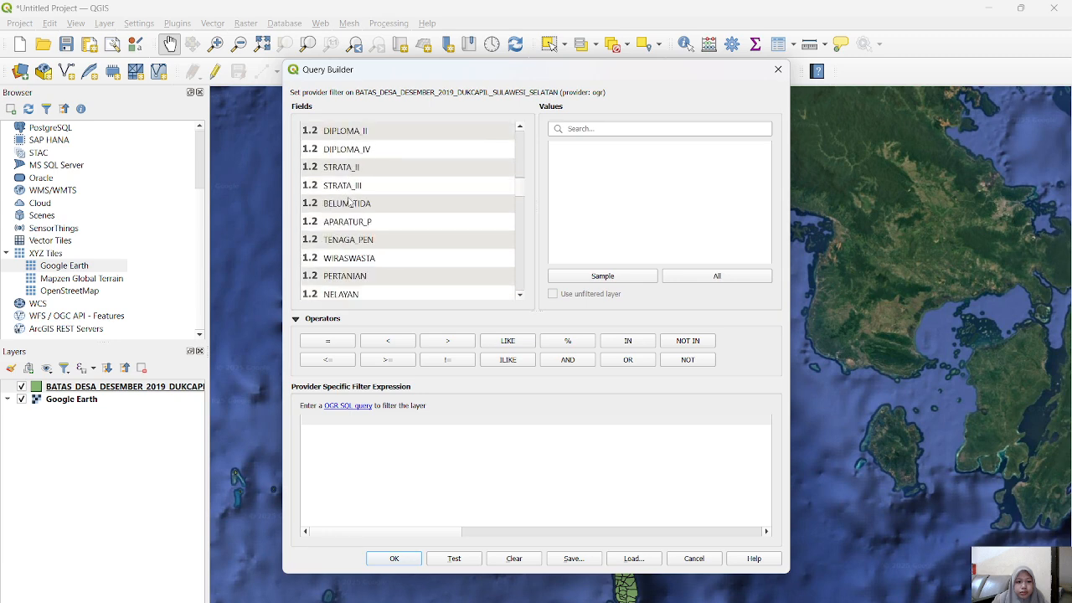
{"action": "scroll", "coordinate": [350, 202], "scroll_direction": "down", "scroll_amount": 6}
{"action": "scroll", "coordinate": [350, 202], "scroll_direction": "up", "scroll_amount": 3}
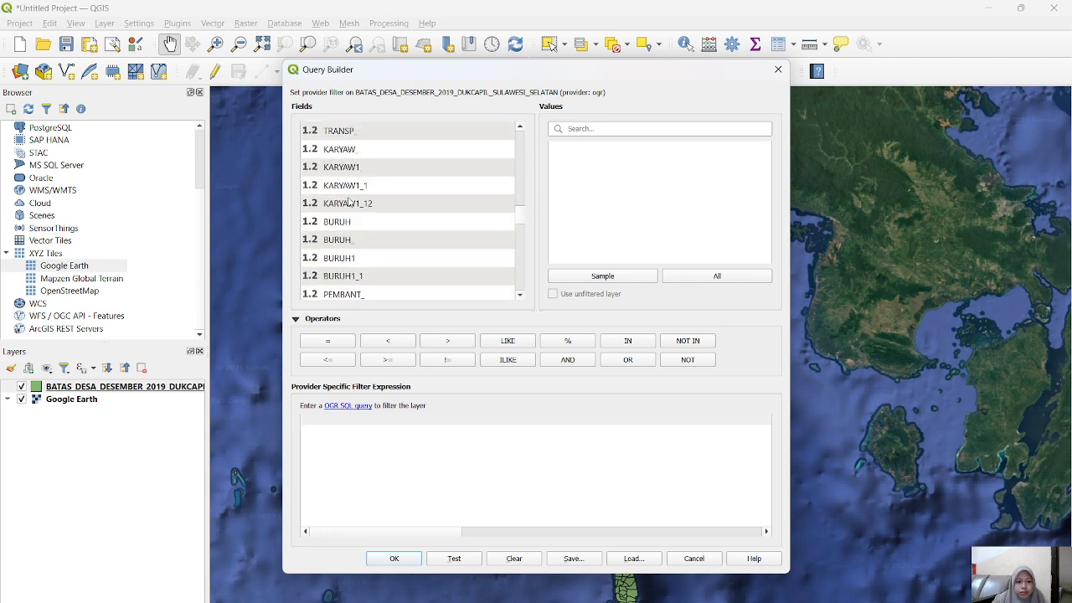
{"action": "scroll", "coordinate": [469, 234], "scroll_direction": "up", "scroll_amount": 3}
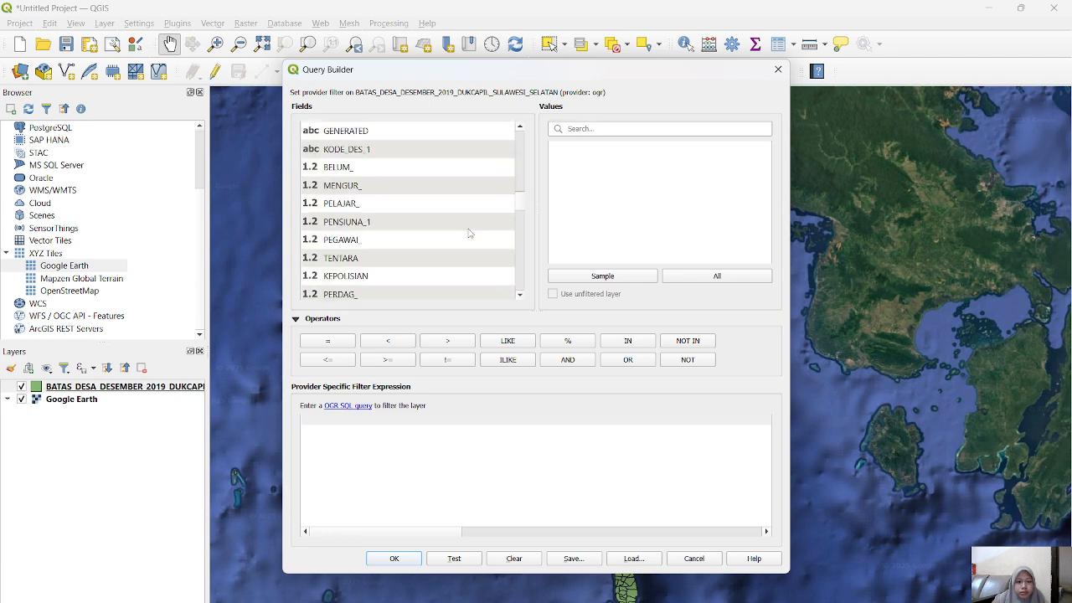
{"action": "double_click", "coordinate": [371, 150]}
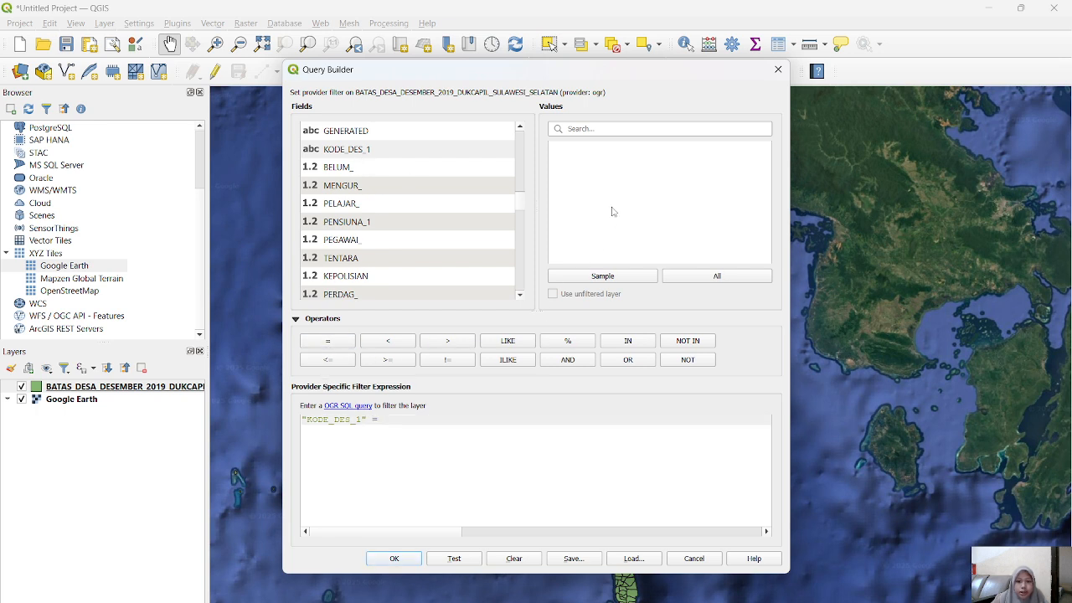
{"action": "left_click", "coordinate": [725, 277]}
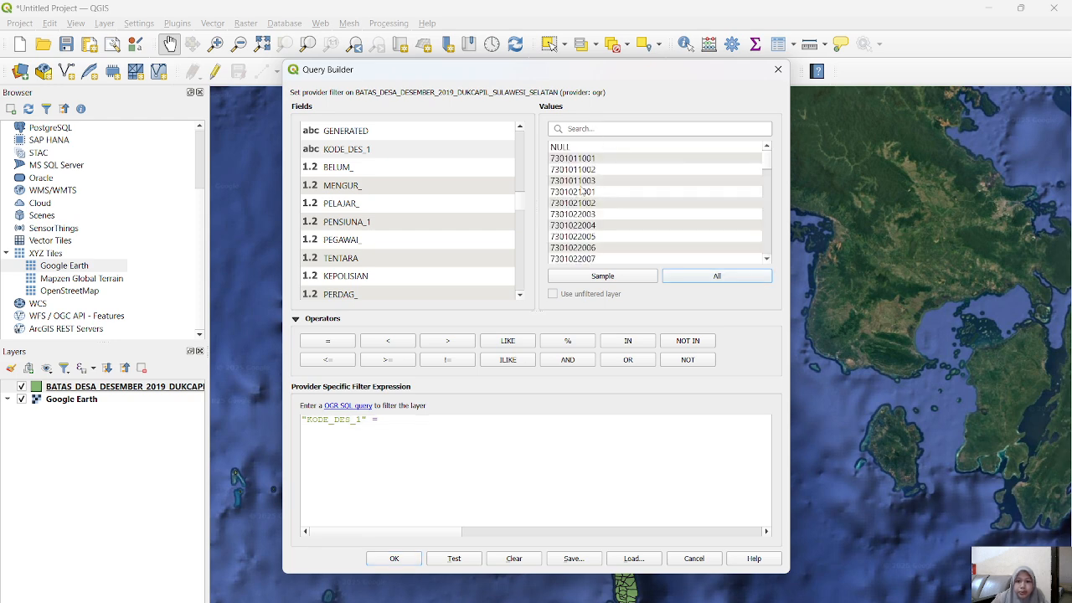
{"action": "scroll", "coordinate": [427, 224], "scroll_direction": "up", "scroll_amount": 7}
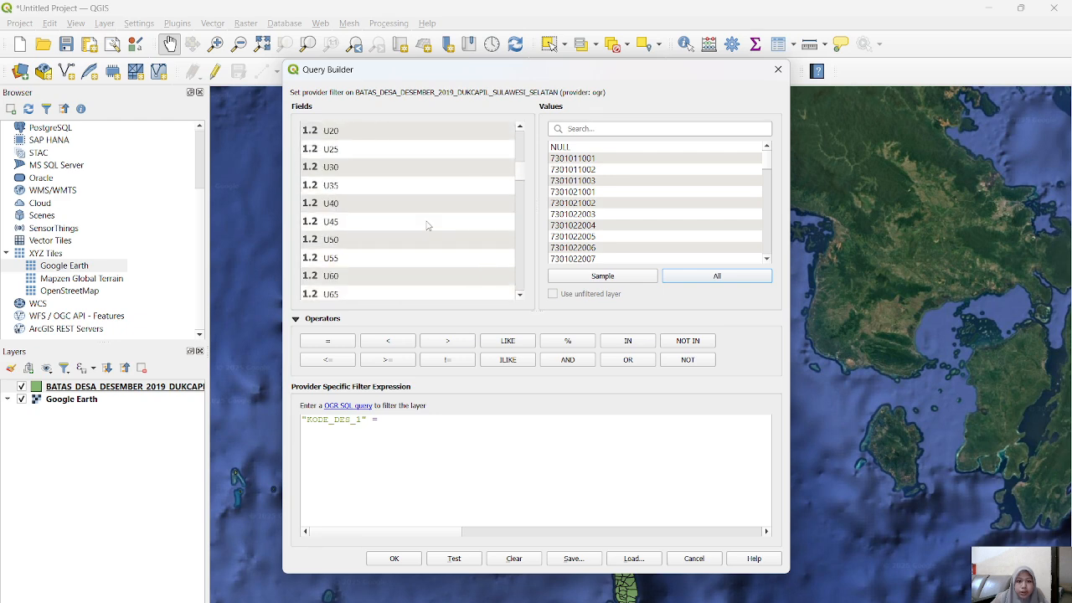
{"action": "scroll", "coordinate": [426, 225], "scroll_direction": "up", "scroll_amount": 10}
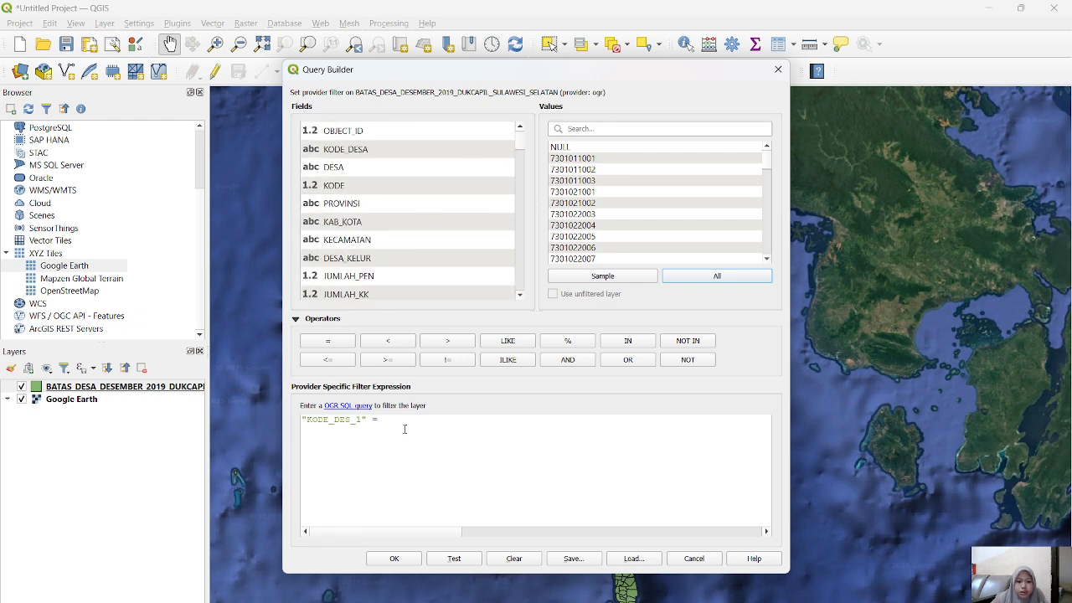
{"action": "left_click_drag", "start_coordinate": [388, 420], "coordinate": [265, 418]}
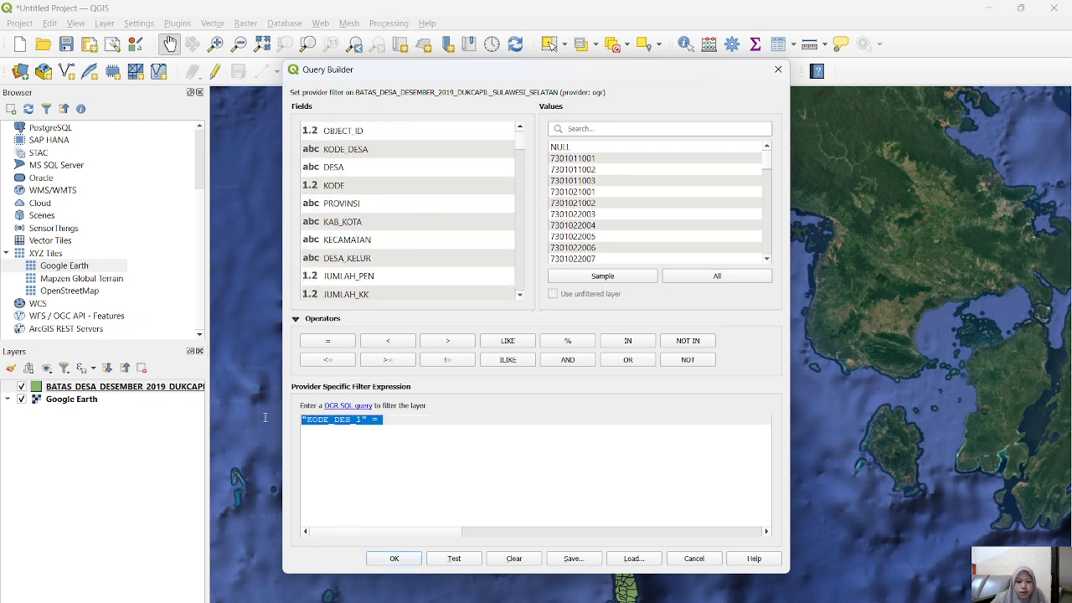
{"action": "key", "text": "BackSpace"}
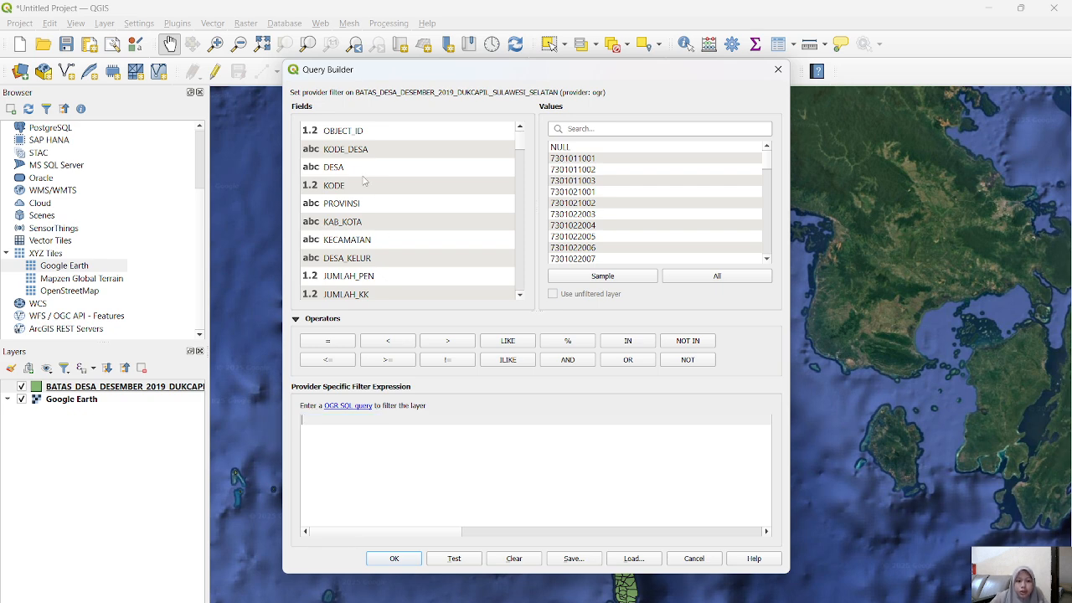
Step: Filter the village boundary layer with the expression "DESA" = 'TASSILILU' and zoom in on that village
{"action": "double_click", "coordinate": [335, 167]}
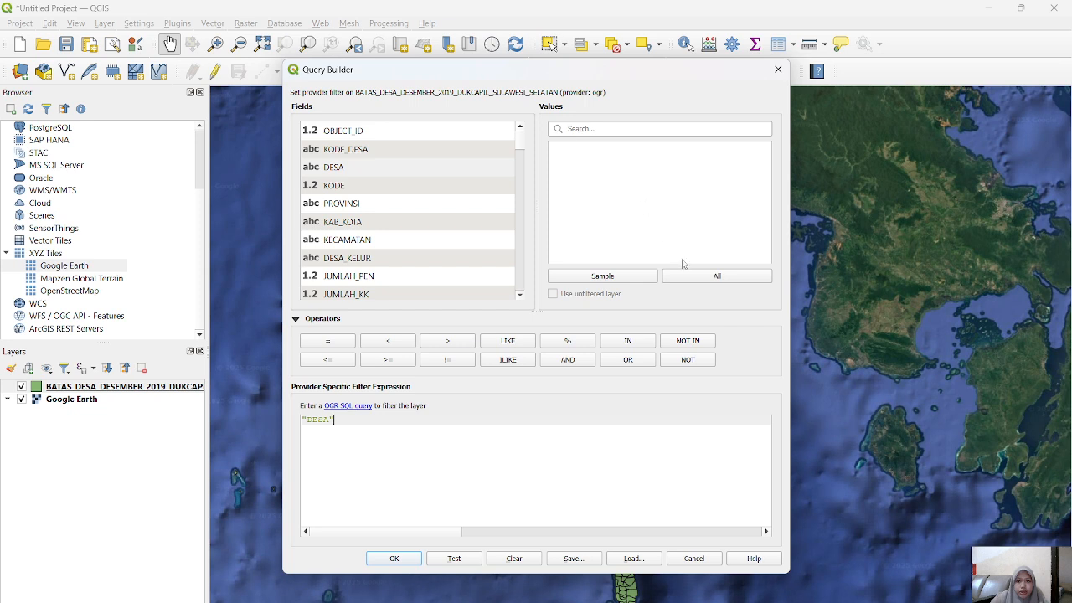
{"action": "left_click", "coordinate": [708, 277]}
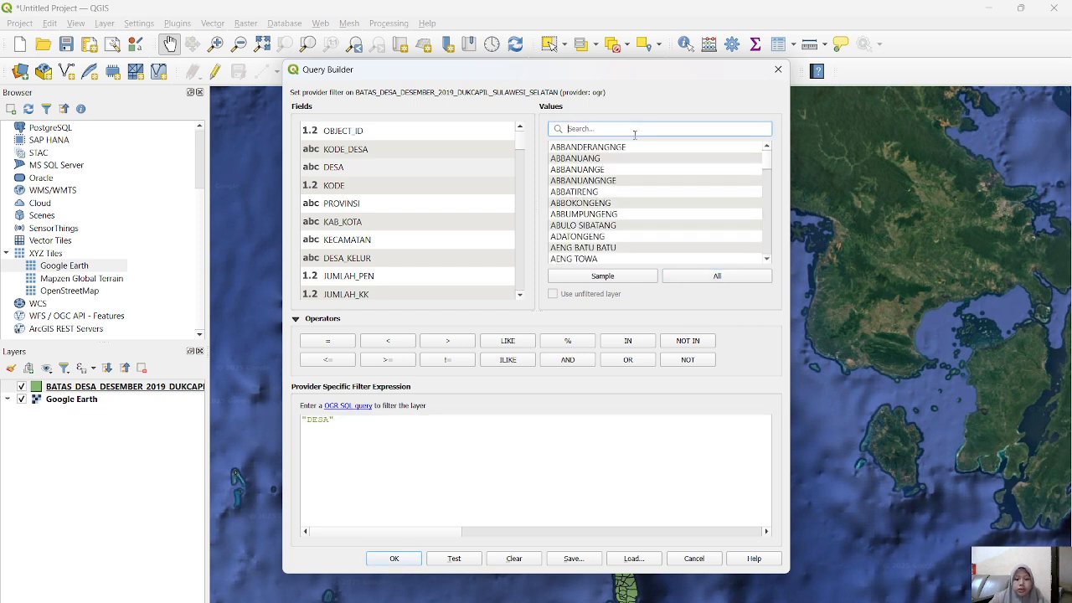
{"action": "type", "text": "tas"}
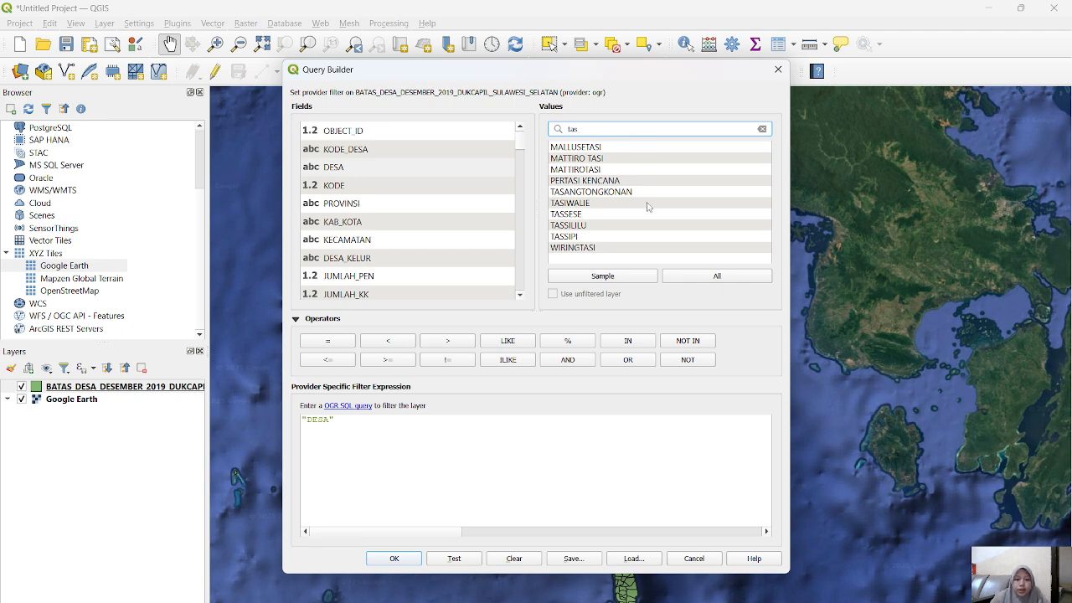
{"action": "left_click", "coordinate": [609, 226]}
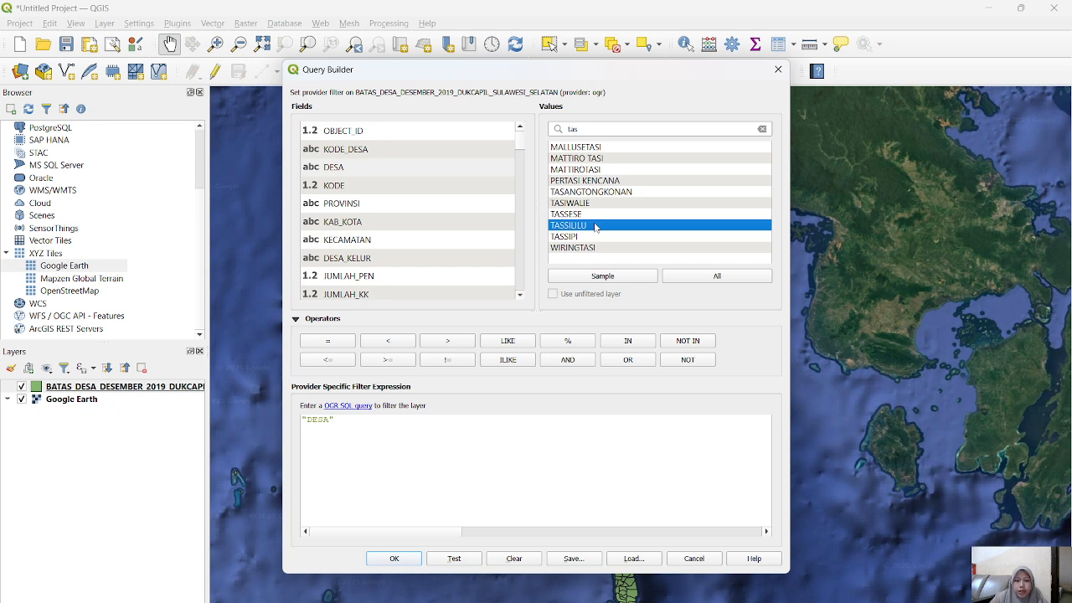
{"action": "double_click", "coordinate": [609, 226]}
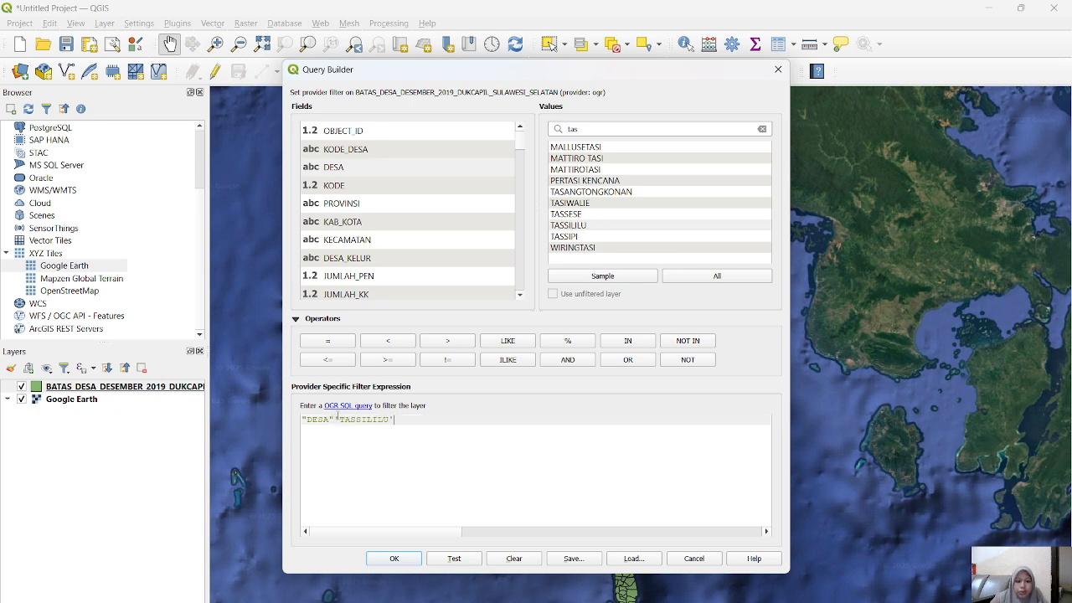
{"action": "left_click", "coordinate": [339, 344]}
{"action": "left_click", "coordinate": [395, 559]}
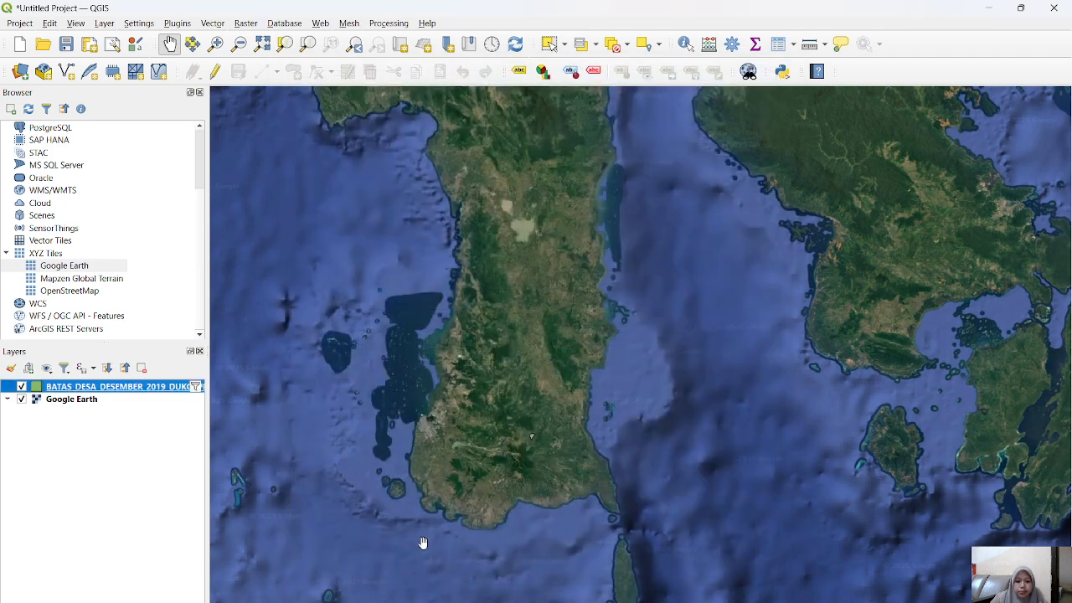
{"action": "scroll", "coordinate": [546, 453], "scroll_direction": "up", "scroll_amount": 5}
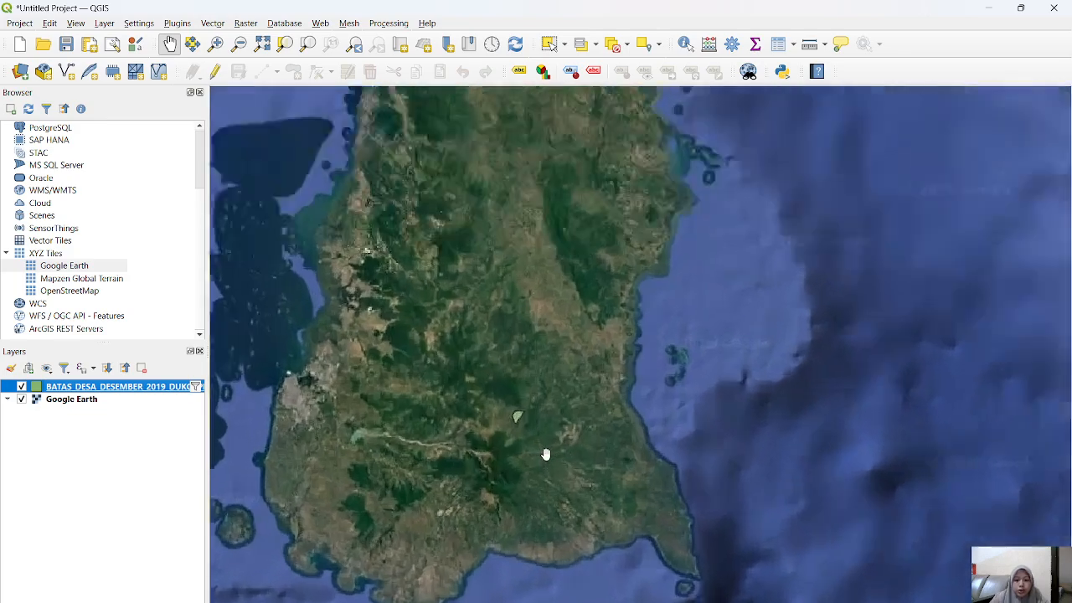
{"action": "scroll", "coordinate": [525, 450], "scroll_direction": "up", "scroll_amount": 4}
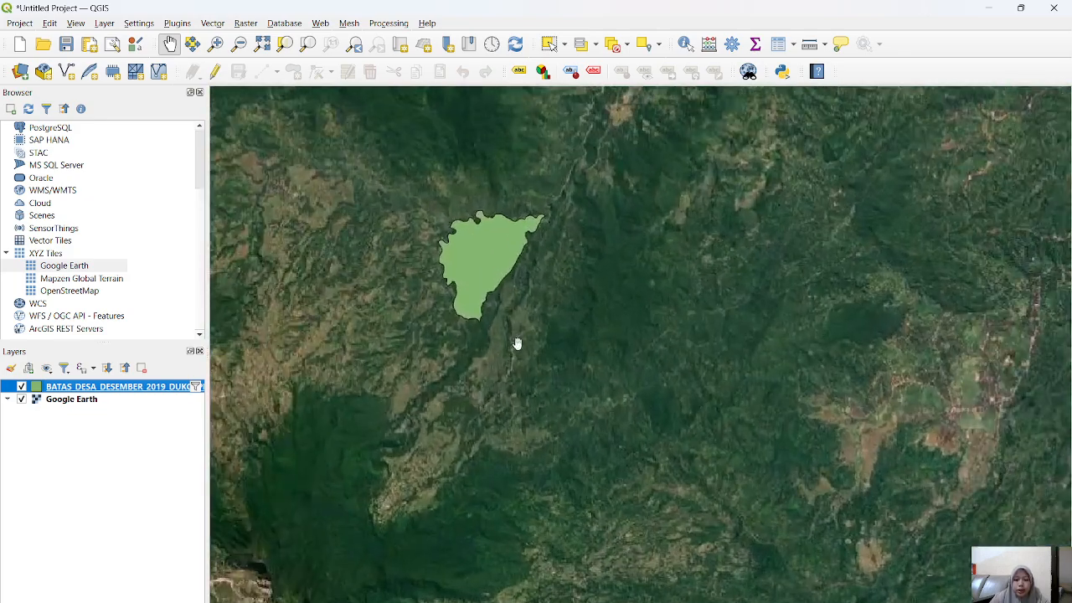
{"action": "left_click_drag", "start_coordinate": [516, 343], "coordinate": [519, 411]}
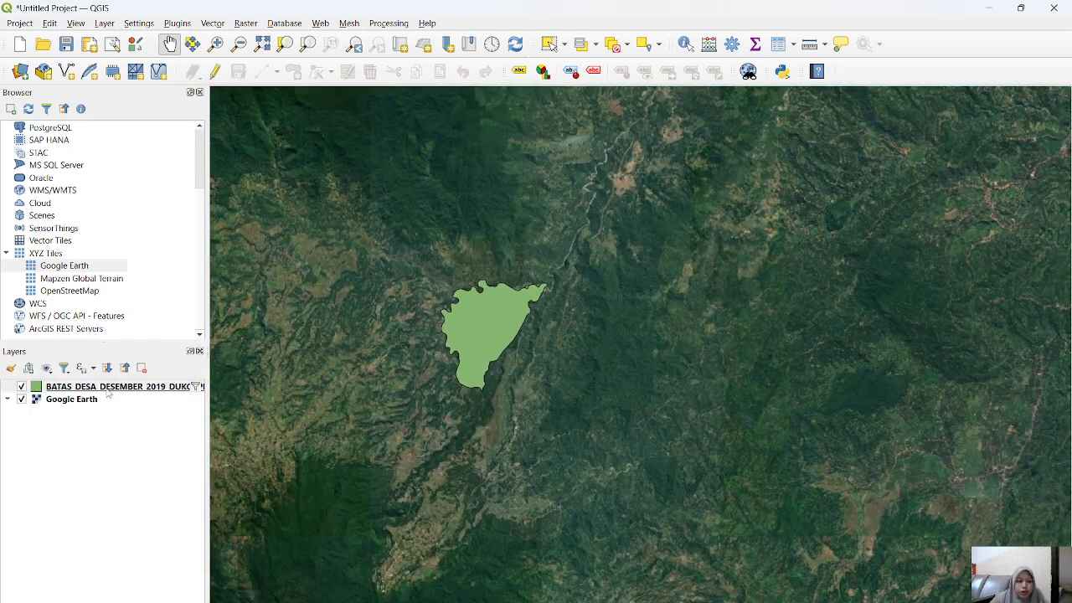
Step: Start a new shapefile layer and create a folder named PETA WILAYA in Downloads as its save location
{"action": "left_click", "coordinate": [108, 25]}
{"action": "mouse_move", "coordinate": [132, 63]}
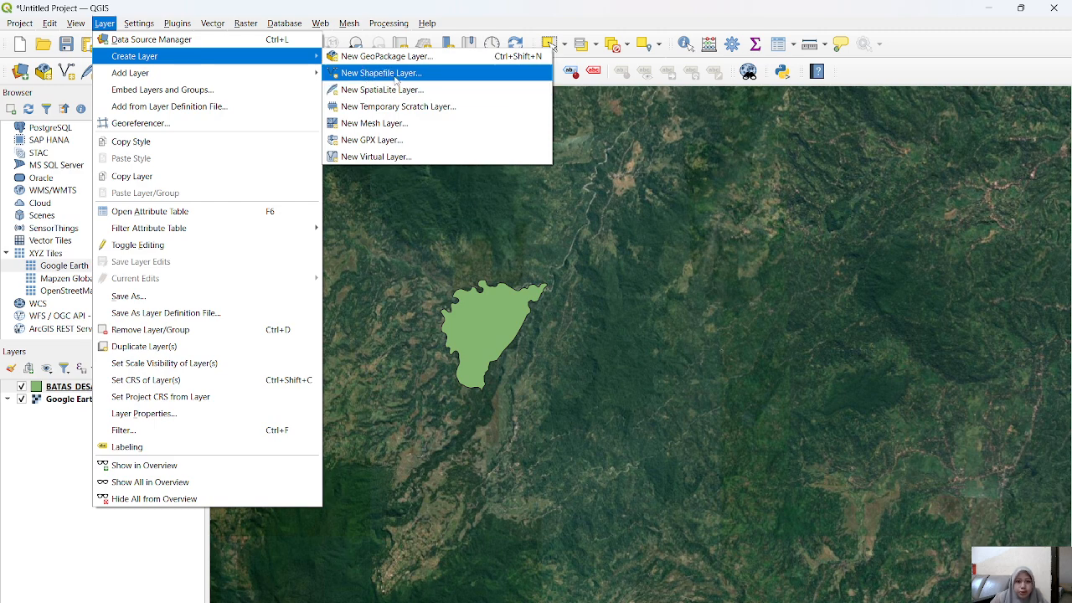
{"action": "left_click", "coordinate": [395, 79]}
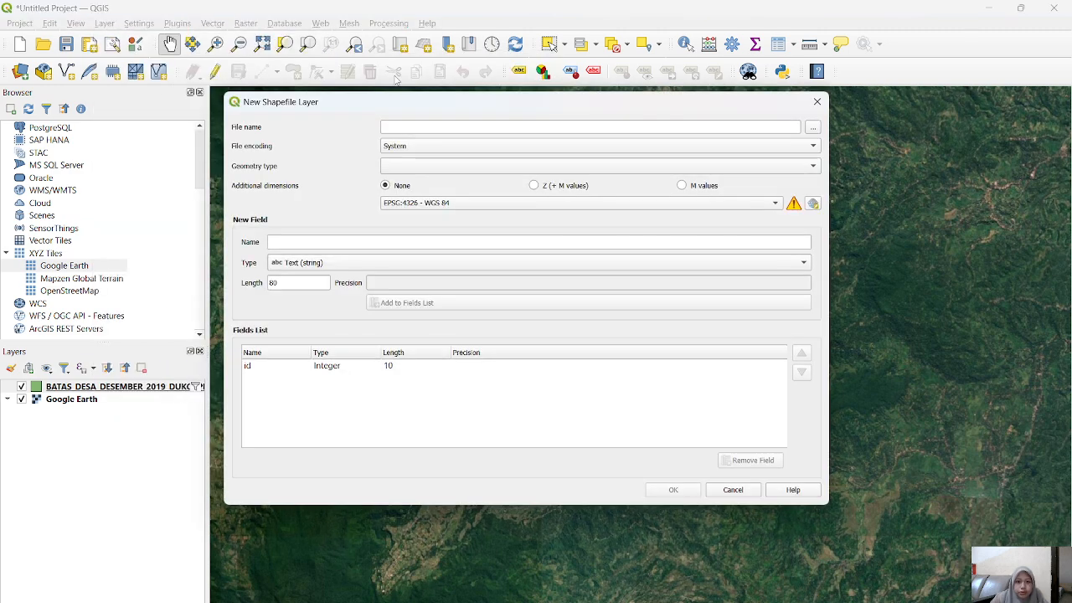
{"action": "left_click", "coordinate": [445, 128]}
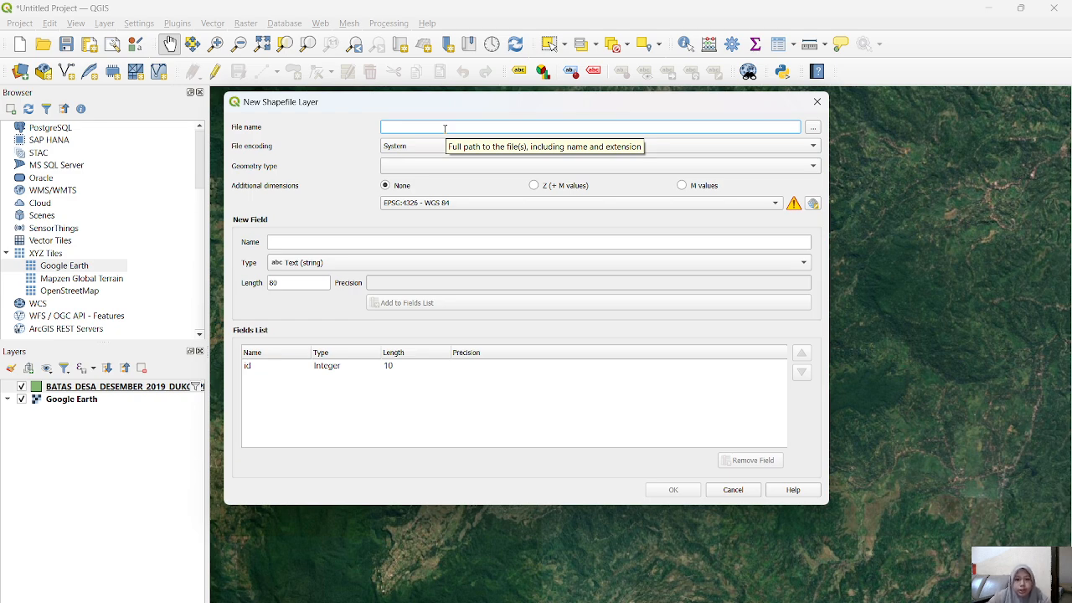
{"action": "left_click", "coordinate": [812, 128]}
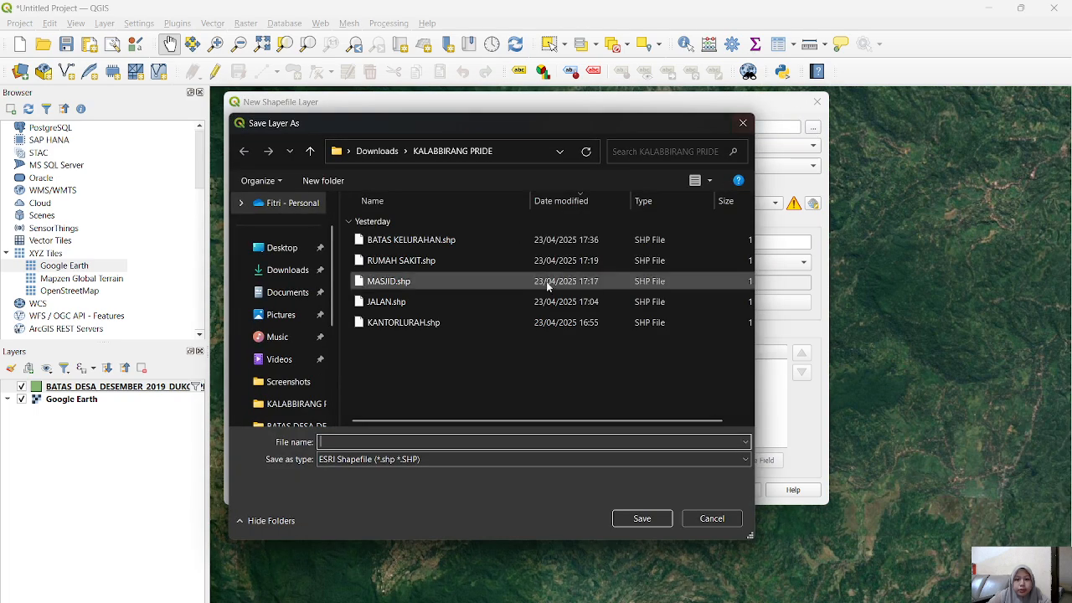
{"action": "left_click", "coordinate": [284, 269]}
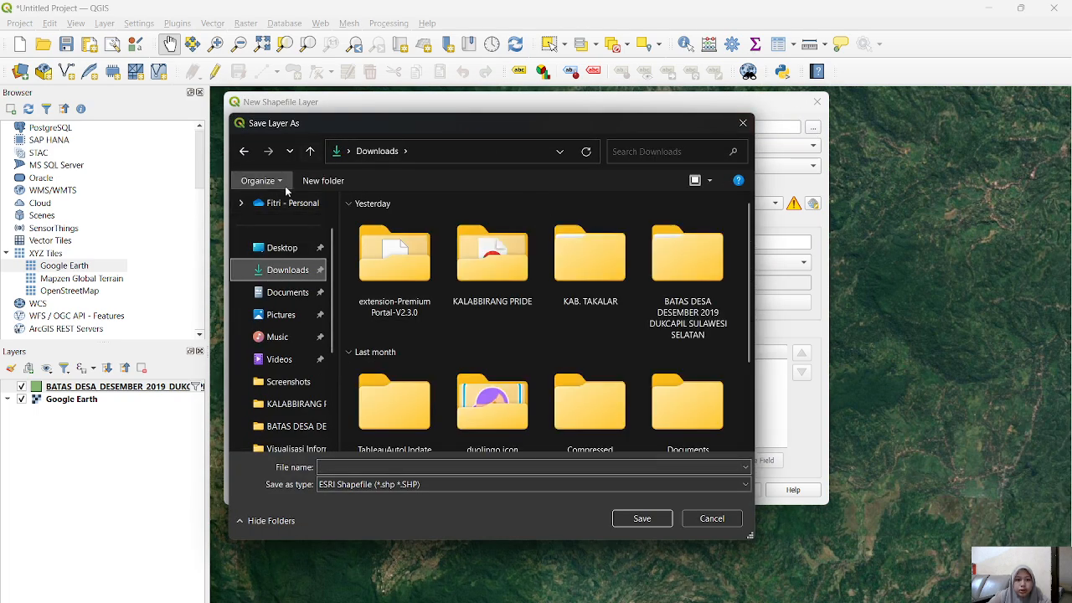
{"action": "left_click", "coordinate": [322, 180]}
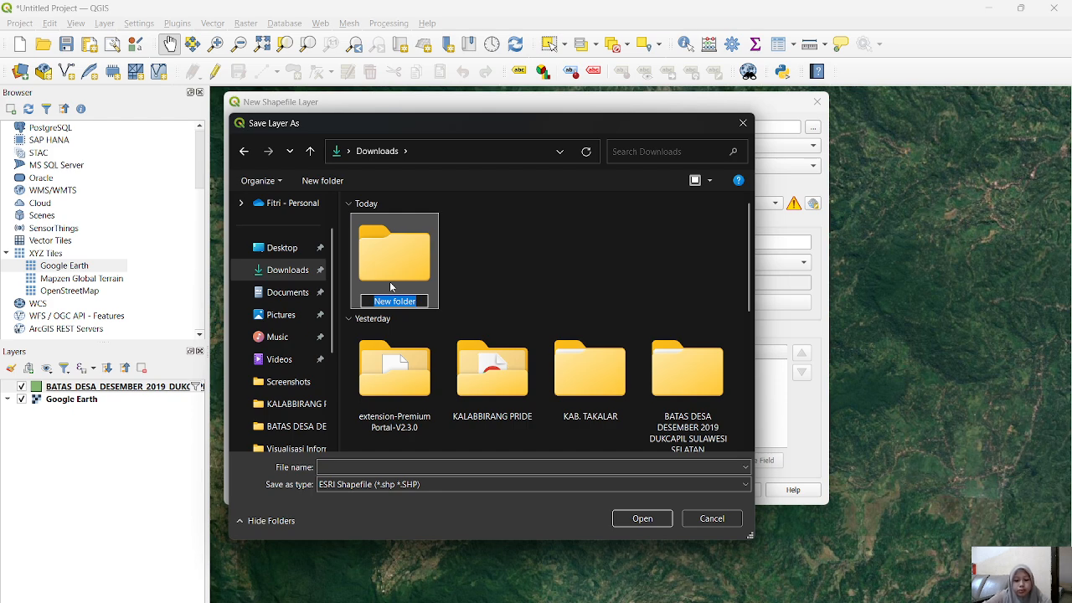
{"action": "type", "text": "PETA WILAYA"}
{"action": "key", "text": "Return"}
{"action": "double_click", "coordinate": [389, 268]}
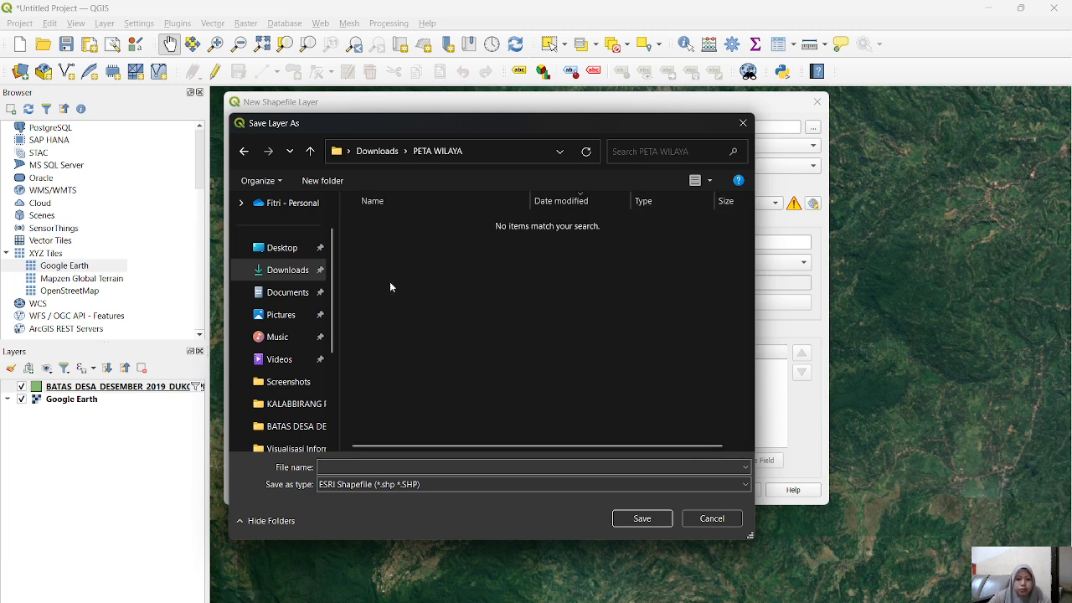
Step: Save the new shapefile as Bata_Desa in the PETA WILAYA folder and set its geometry type to Polygon
{"action": "left_click", "coordinate": [402, 466]}
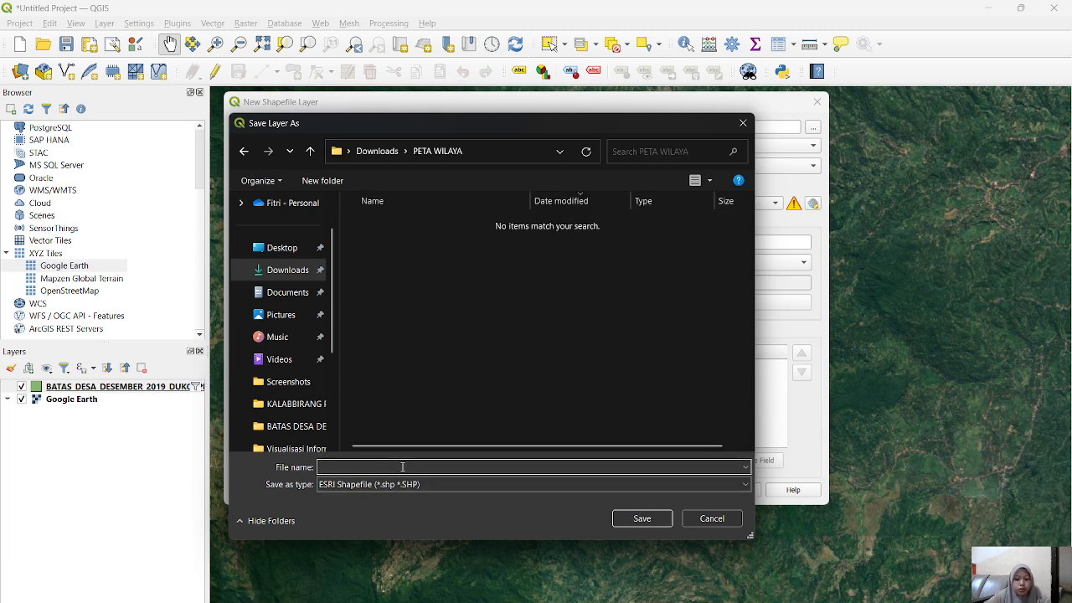
{"action": "type", "text": "Bata_Desa"}
{"action": "left_click", "coordinate": [660, 517]}
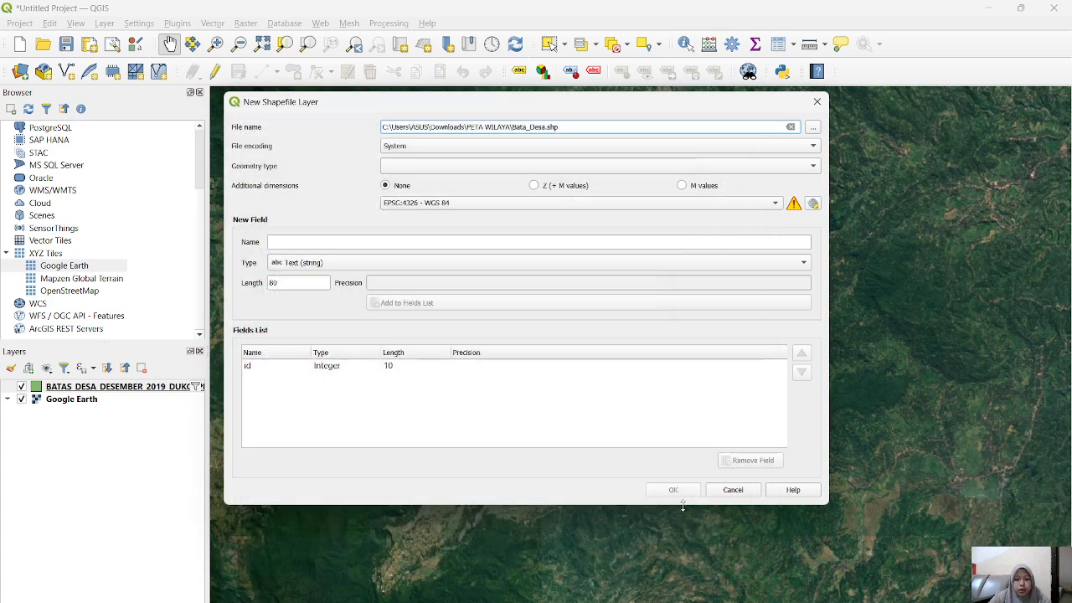
{"action": "left_click", "coordinate": [418, 167]}
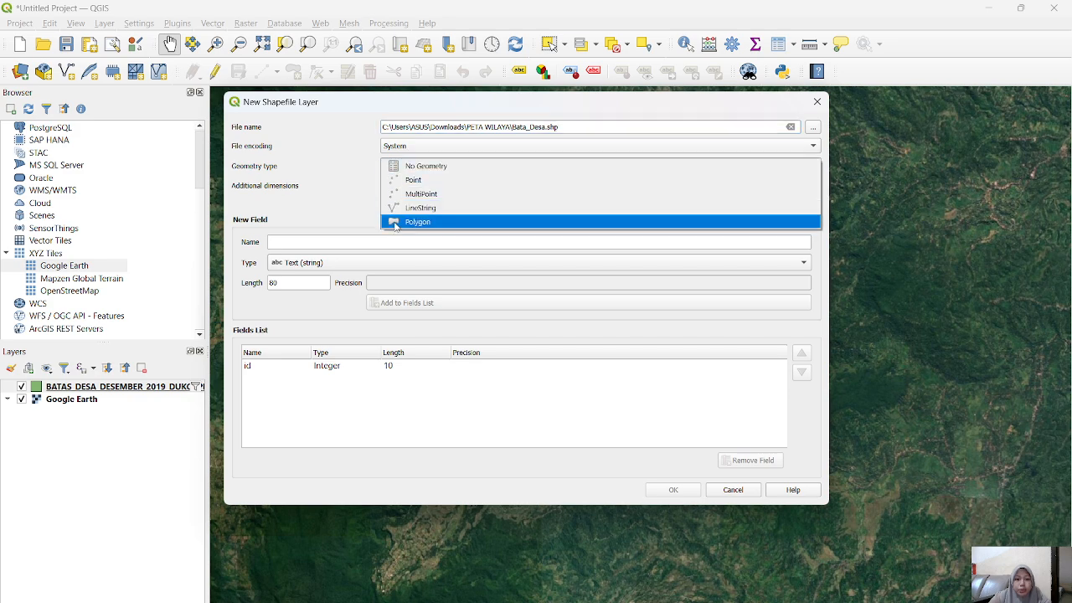
{"action": "left_click", "coordinate": [394, 220]}
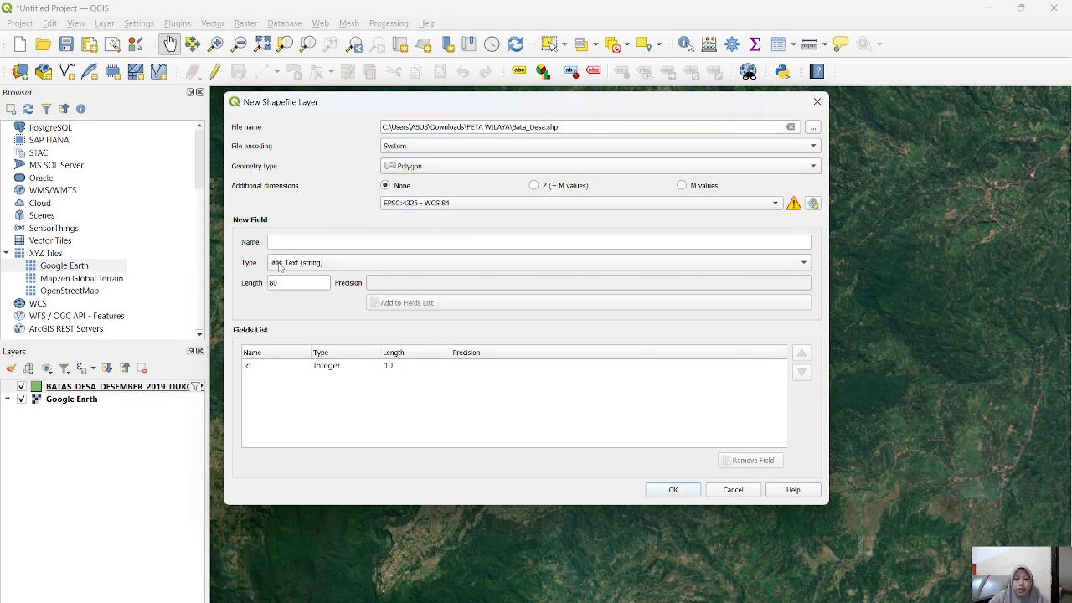
Step: Add a text field named Nama to the new shapefile's field list
{"action": "left_click", "coordinate": [291, 238]}
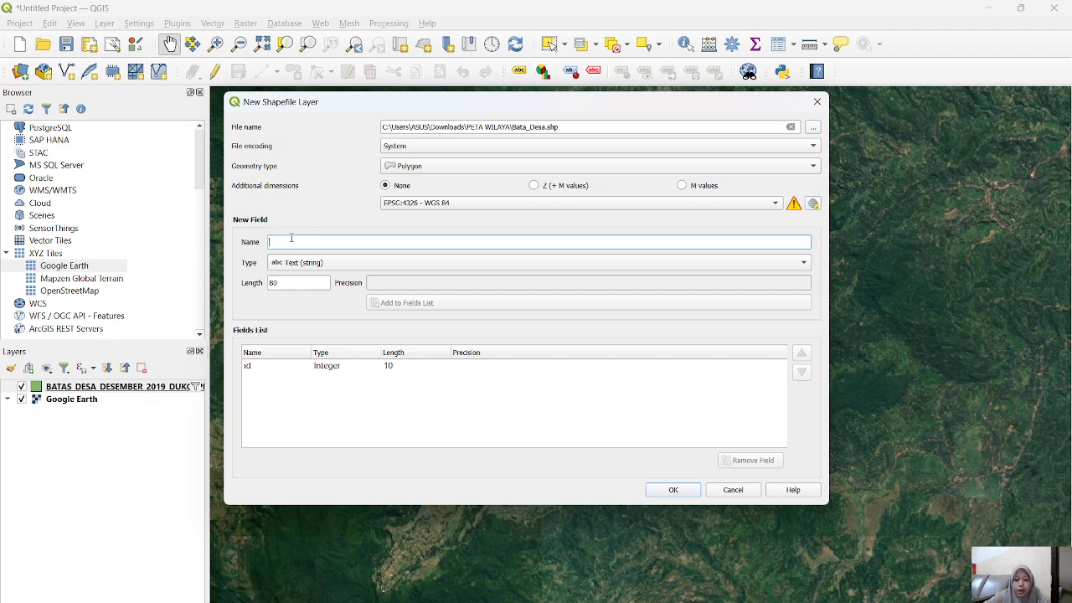
{"action": "type", "text": "Nama"}
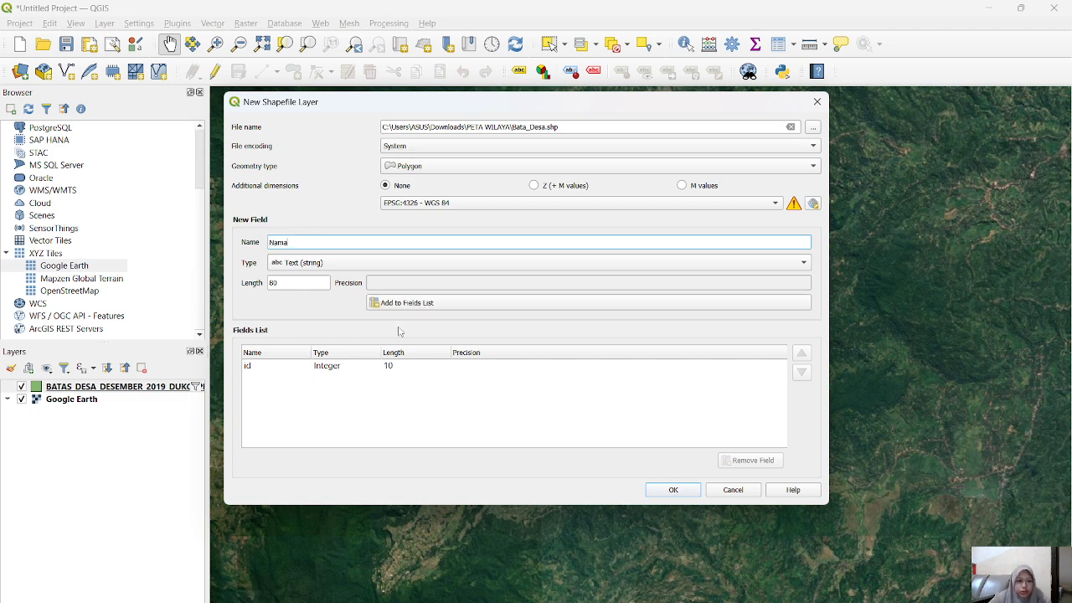
{"action": "left_click", "coordinate": [470, 310]}
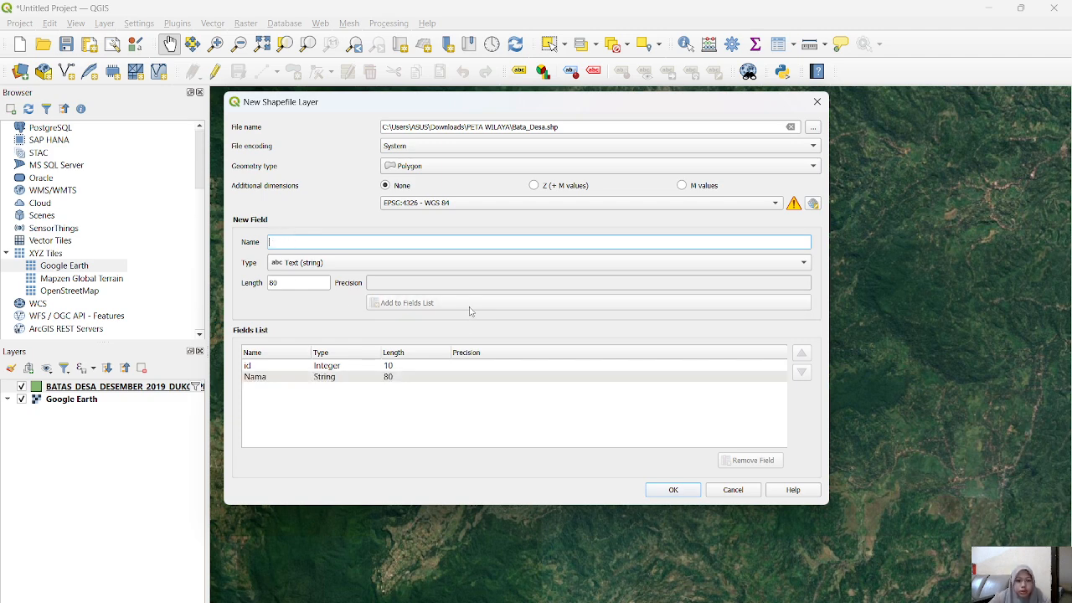
Step: Create the Bata_Desa shapefile layer and turn on editing for it
{"action": "left_click", "coordinate": [674, 490]}
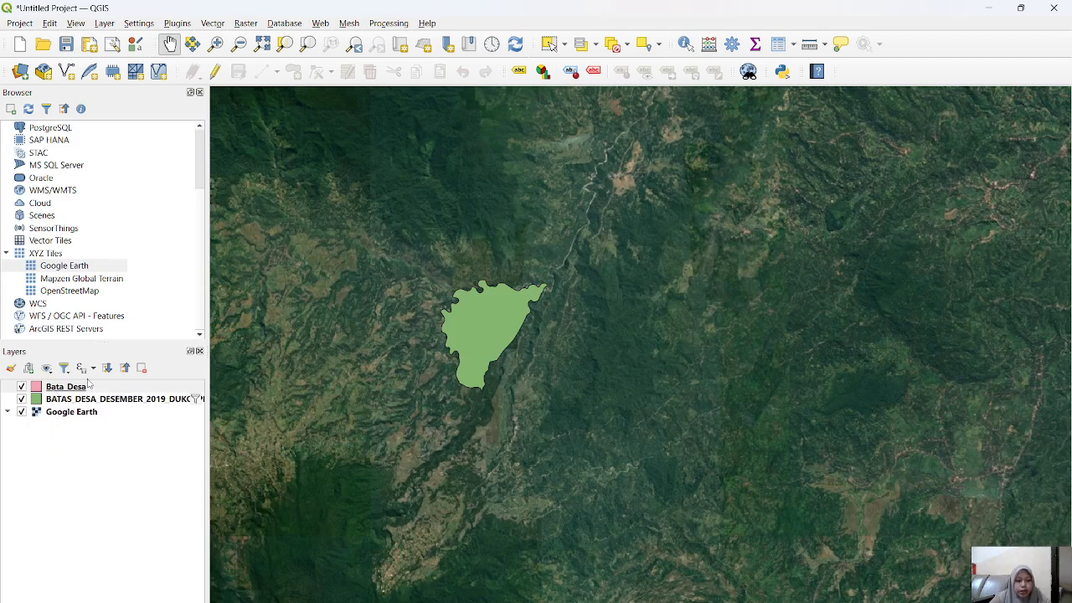
{"action": "left_click", "coordinate": [99, 403]}
{"action": "left_click", "coordinate": [95, 387]}
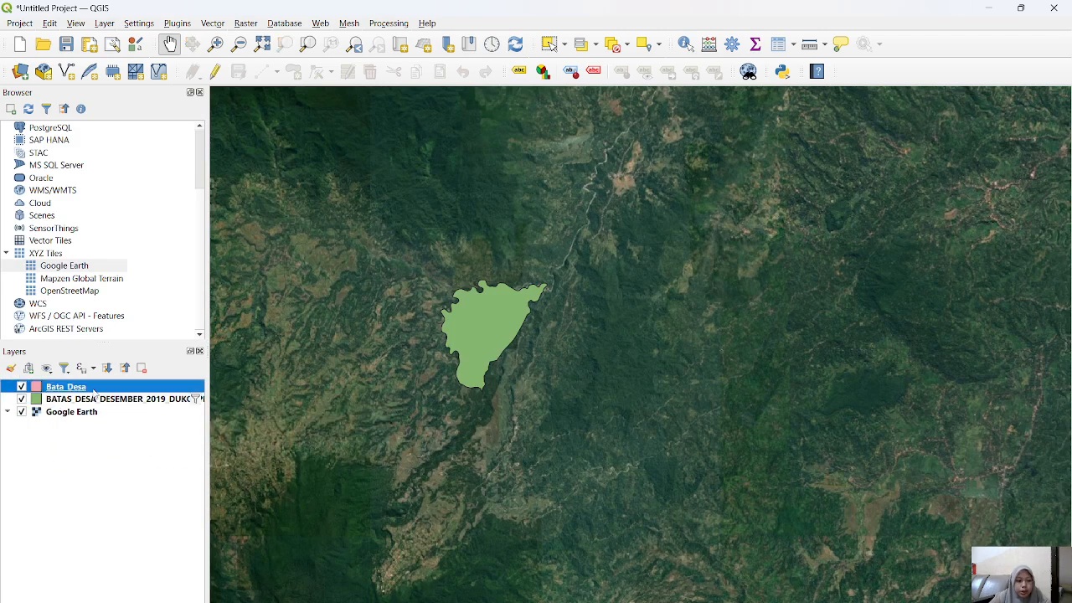
{"action": "left_click", "coordinate": [216, 73]}
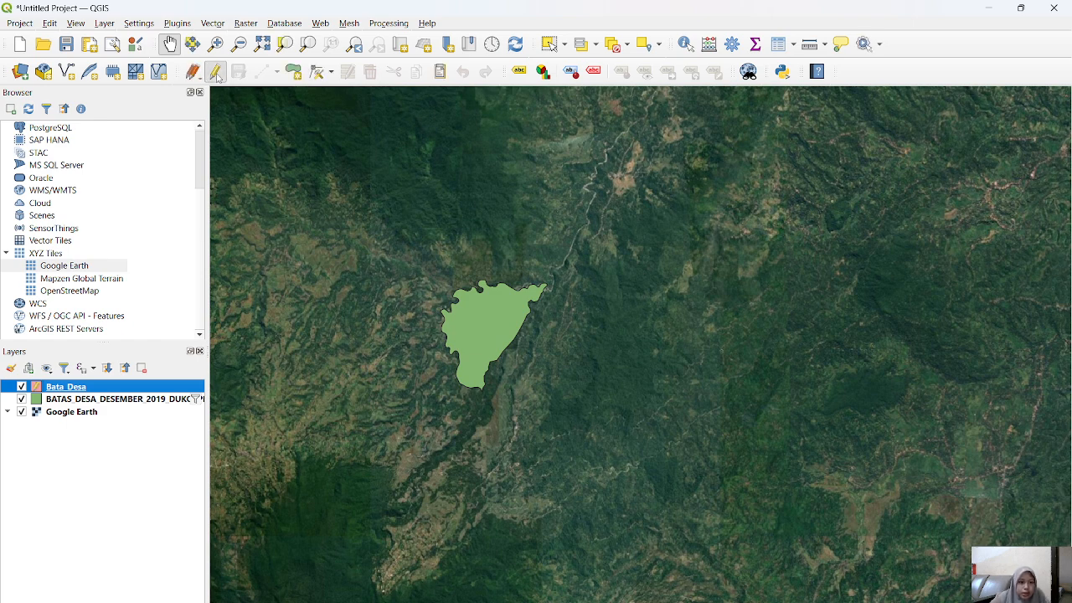
Step: Trace a polygon in the Bata_Desa layer along the green Tassililu village outline, starting from its northeastern tip
{"action": "left_click", "coordinate": [293, 73]}
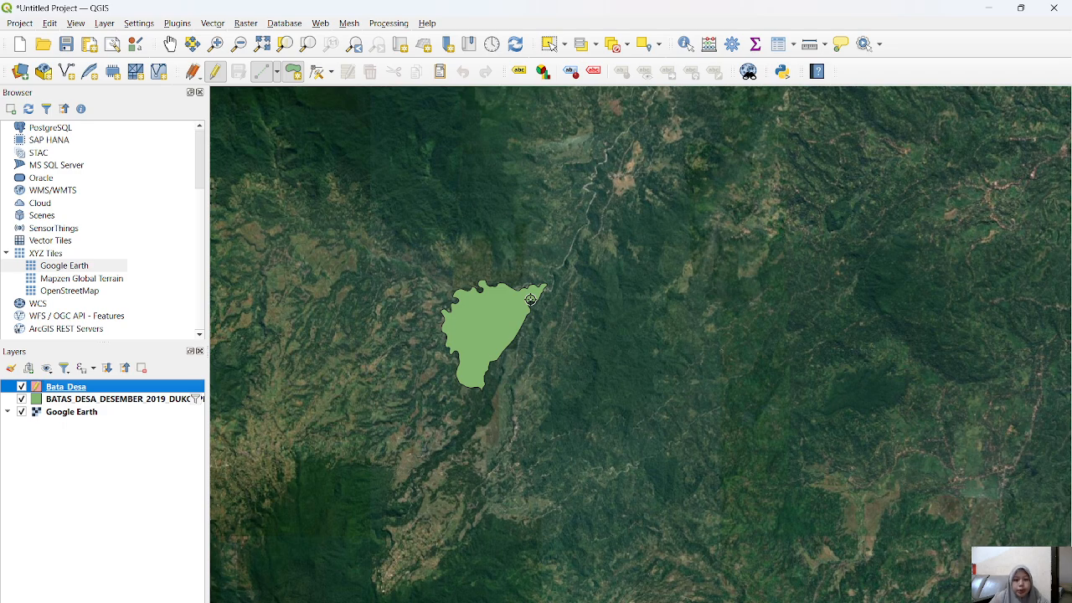
{"action": "scroll", "coordinate": [530, 299], "scroll_direction": "up", "scroll_amount": 3}
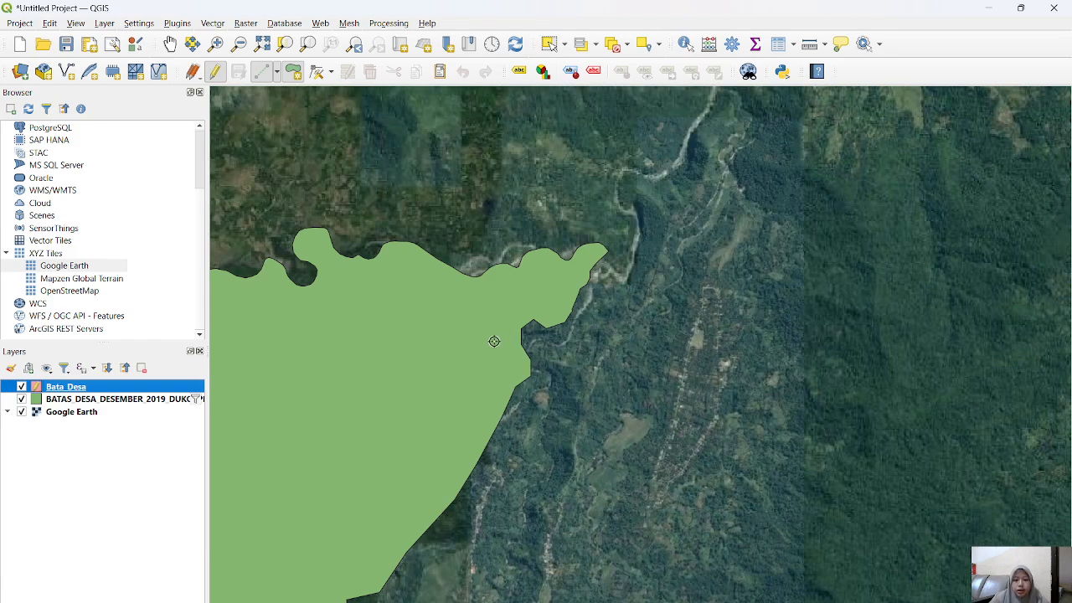
{"action": "left_click_drag", "start_coordinate": [486, 348], "coordinate": [595, 324]}
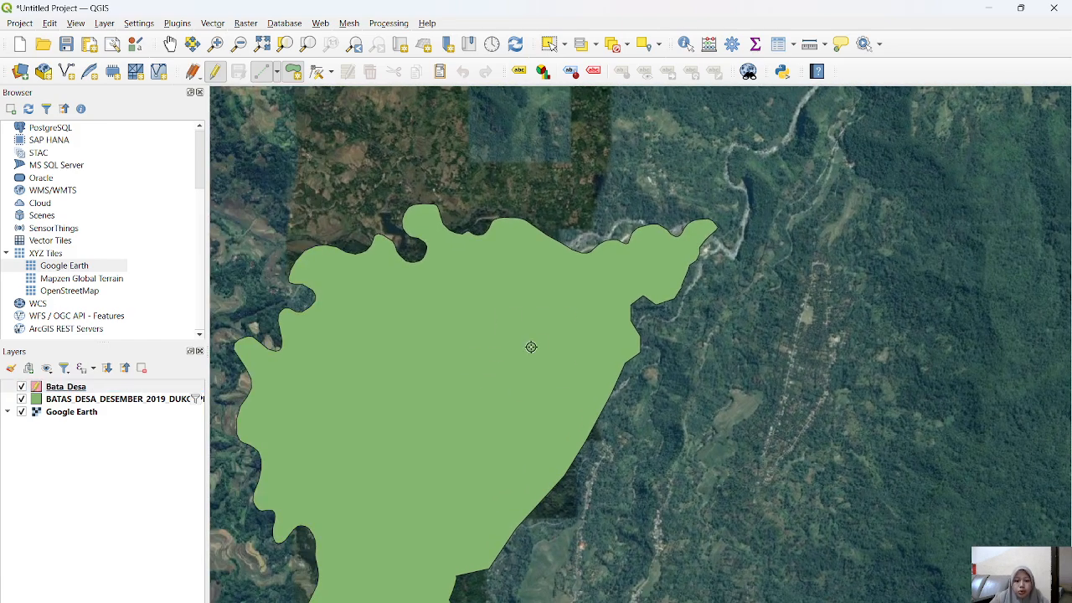
{"action": "left_click_drag", "start_coordinate": [493, 356], "coordinate": [571, 324]}
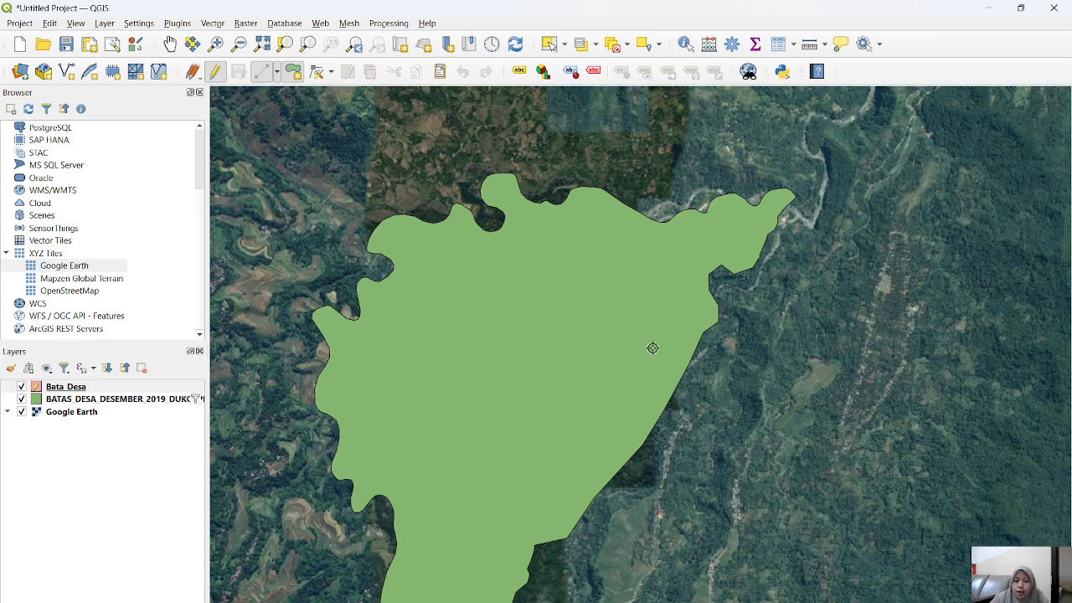
{"action": "left_click_drag", "start_coordinate": [698, 306], "coordinate": [627, 445]}
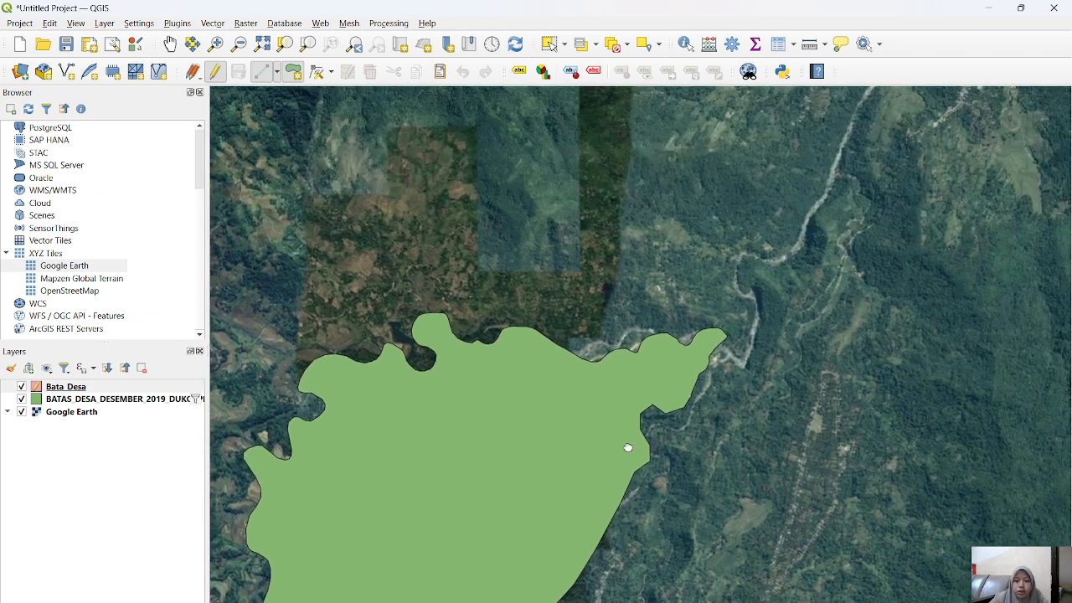
{"action": "left_click", "coordinate": [719, 329]}
{"action": "left_click", "coordinate": [703, 331]}
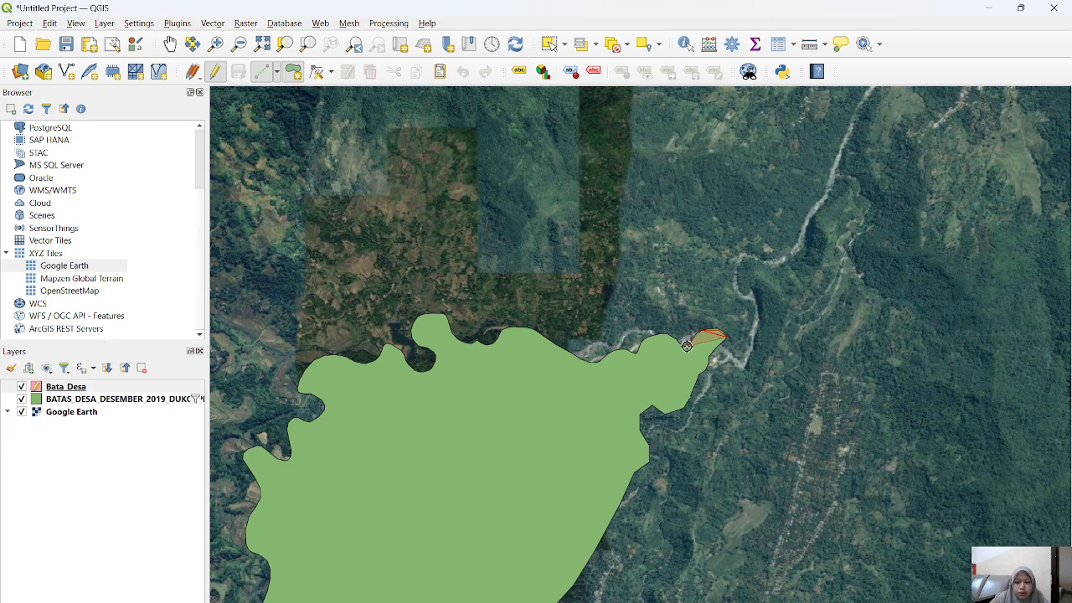
{"action": "left_click", "coordinate": [686, 346]}
{"action": "mouse_move", "coordinate": [422, 469]}
{"action": "left_mouse_down"}
{"action": "mouse_move", "coordinate": [610, 335]}
{"action": "mouse_move", "coordinate": [619, 282]}
{"action": "mouse_move", "coordinate": [573, 266]}
{"action": "left_mouse_up"}
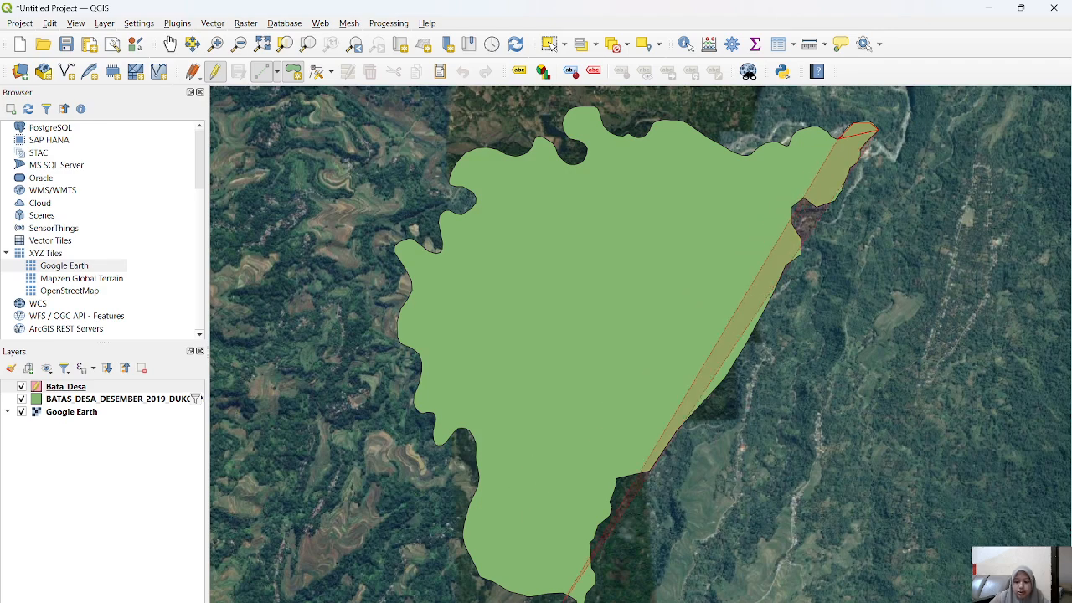
{"action": "left_click", "coordinate": [797, 599]}
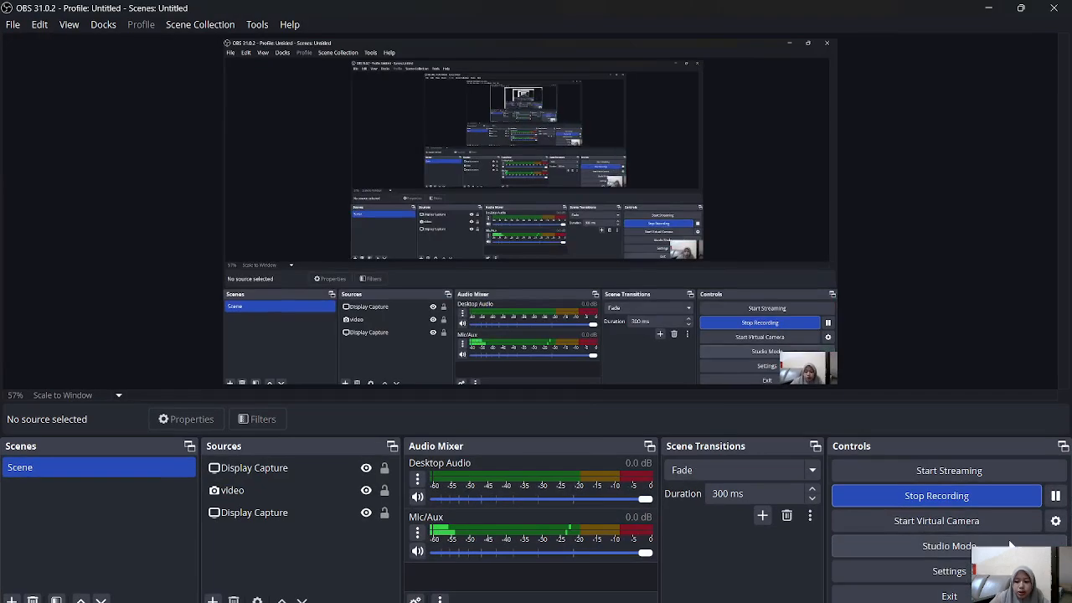
{"action": "left_click", "coordinate": [1055, 496]}
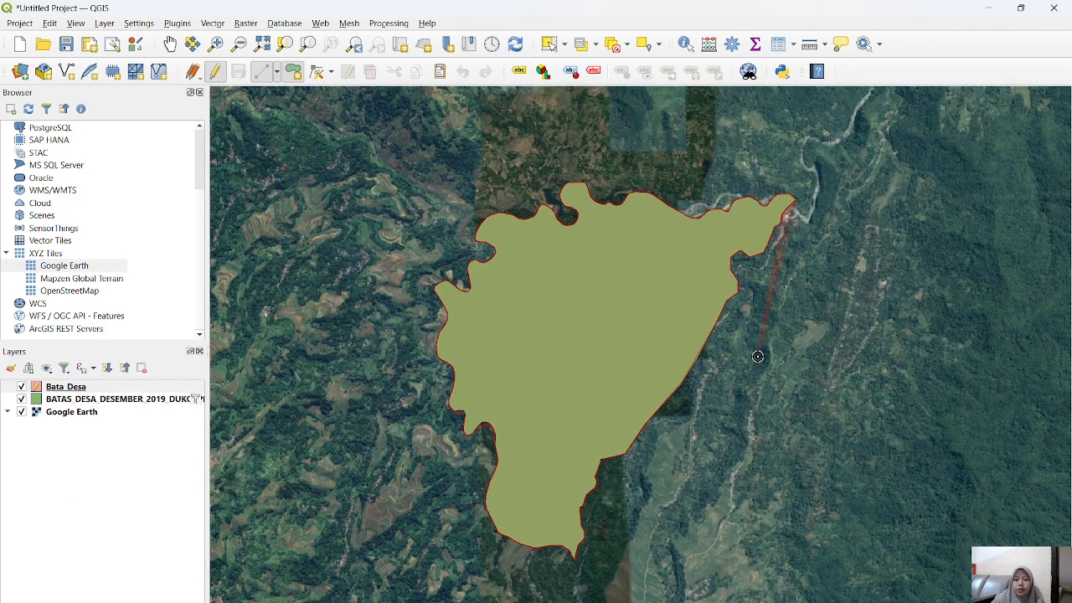
Step: Close the village boundary polygon at its northeastern tip and save its attributes with id 1 and Nama Batas Desa
{"action": "left_click", "coordinate": [792, 194]}
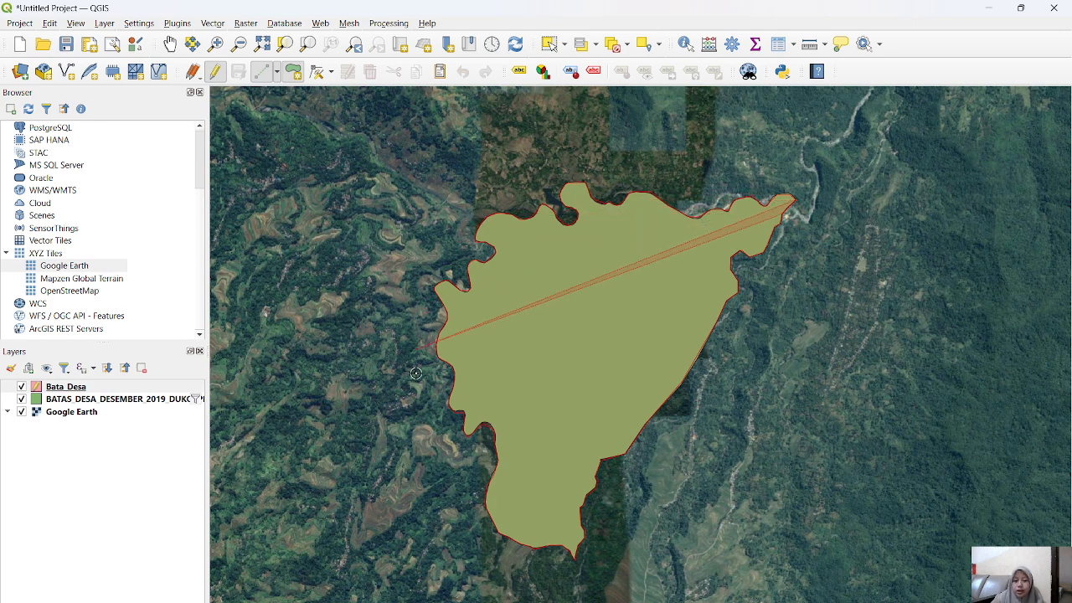
{"action": "right_click", "coordinate": [700, 237]}
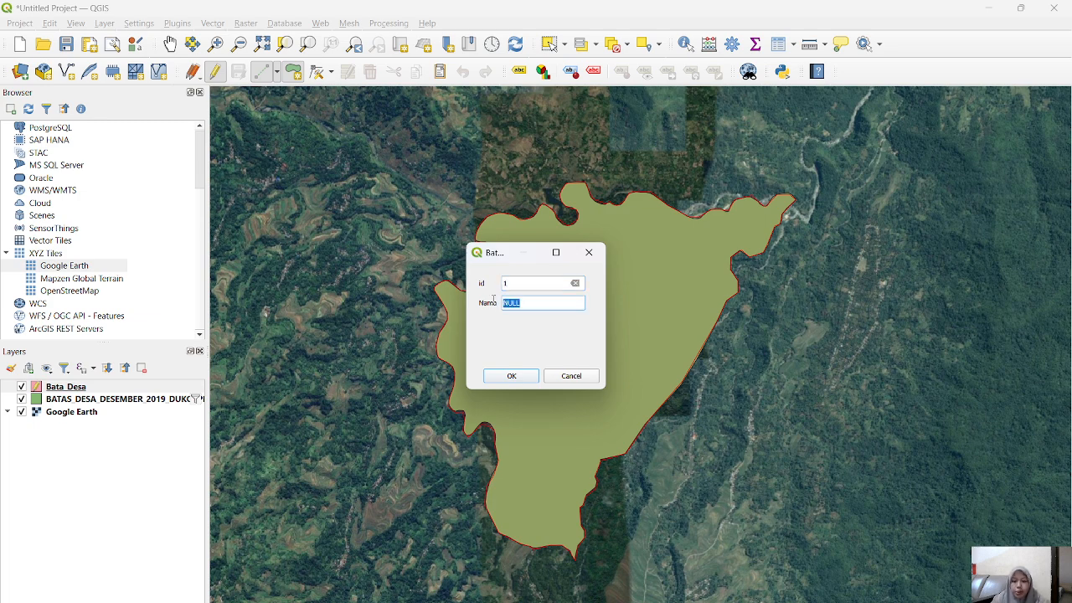
{"action": "type", "text": "Batas Desa"}
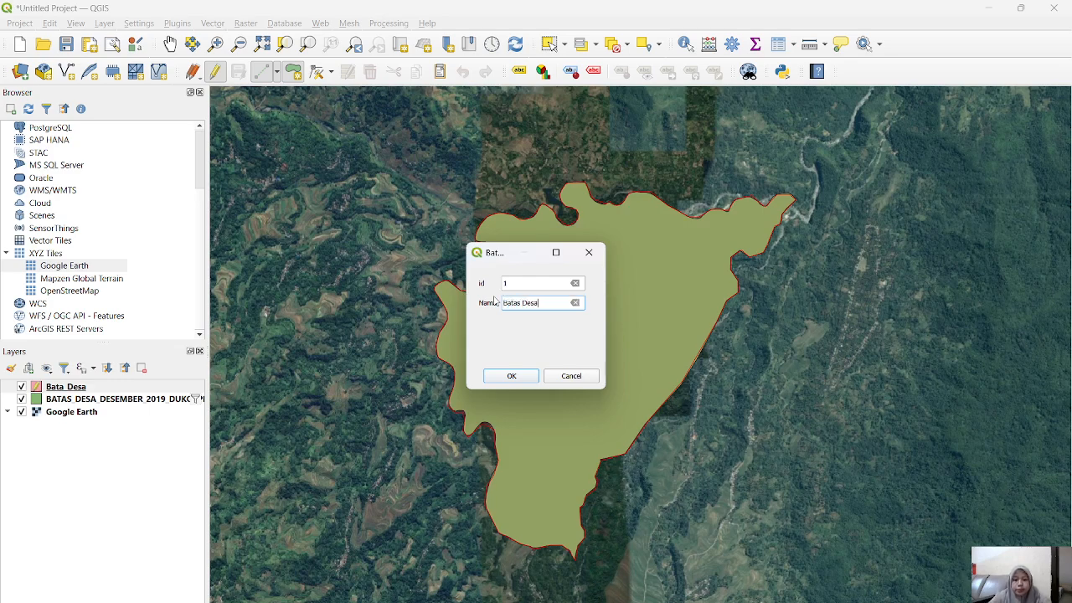
{"action": "left_click", "coordinate": [512, 376]}
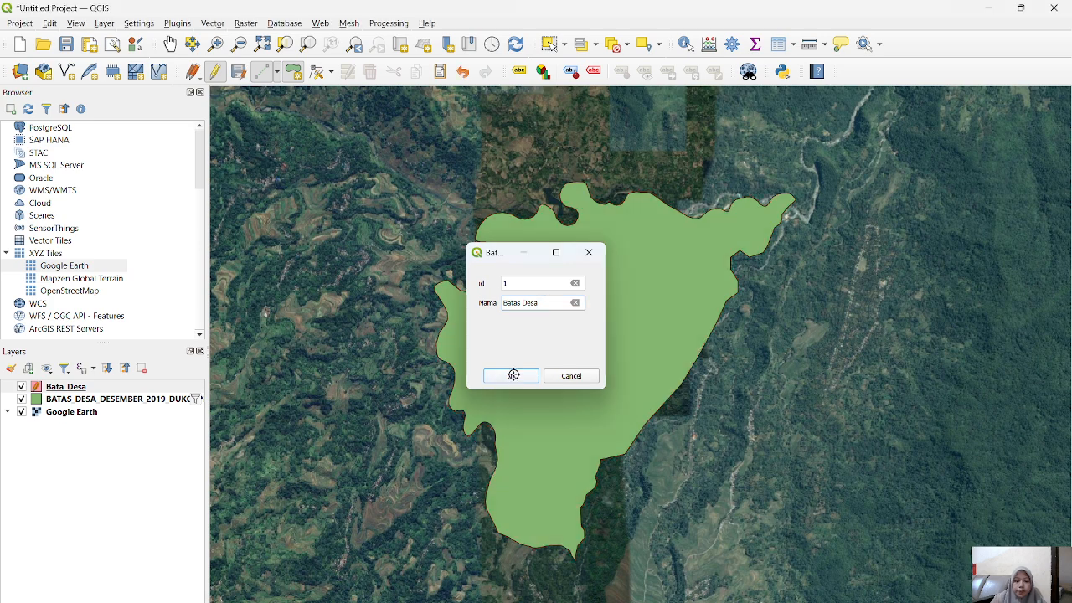
Step: Remove the original BATAS_DESA_DESEMBER_2019 boundary layer from the project
{"action": "right_click", "coordinate": [99, 400]}
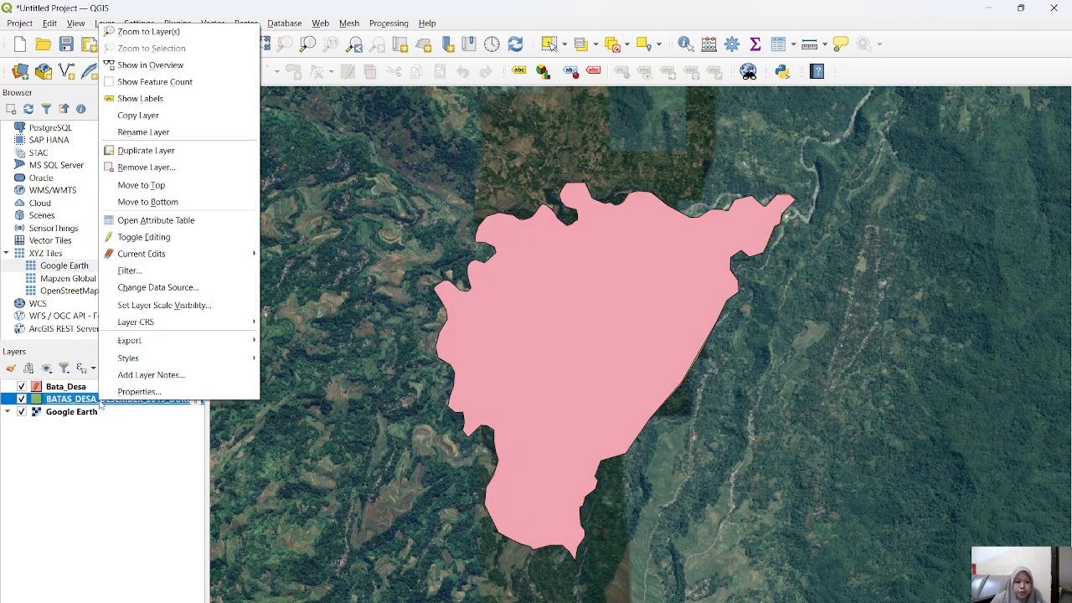
{"action": "left_click", "coordinate": [144, 167]}
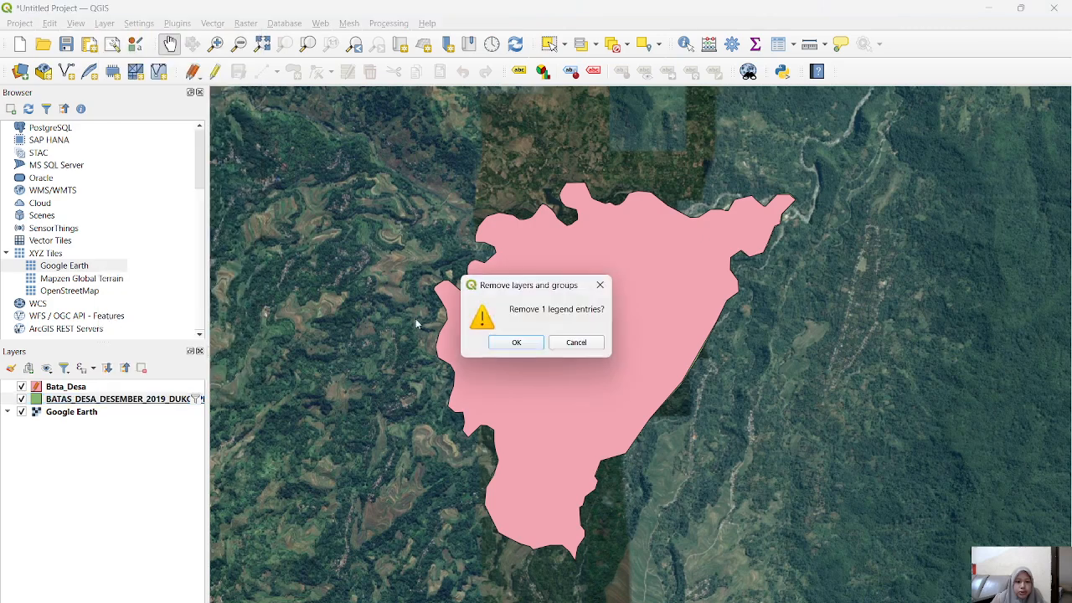
{"action": "left_click", "coordinate": [505, 345]}
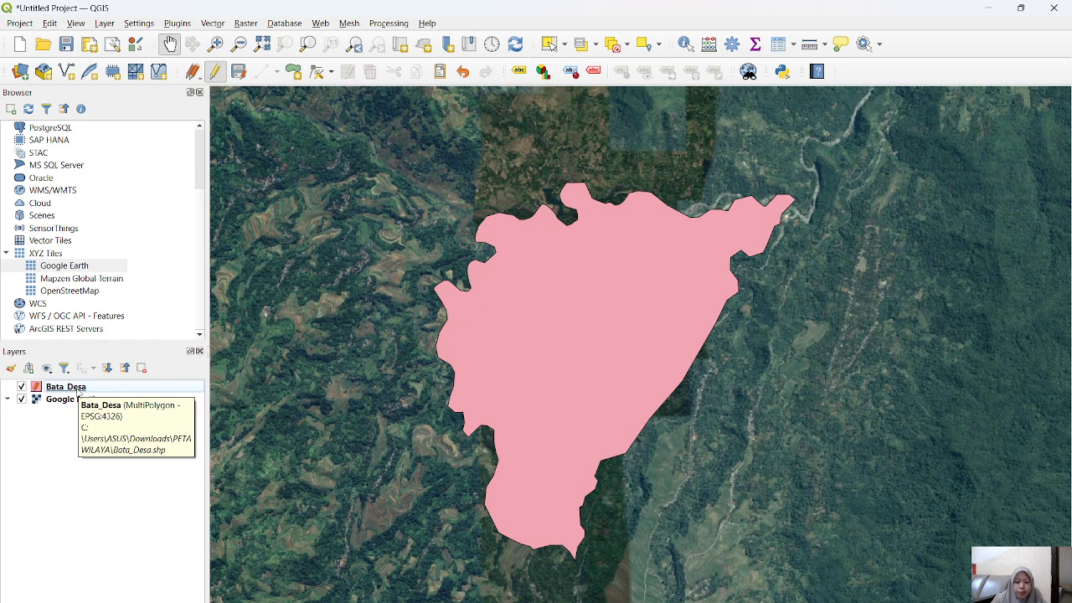
Step: Set the fill symbol opacity of the Bata_Desa layer to 50% and apply the style
{"action": "left_click", "coordinate": [77, 390]}
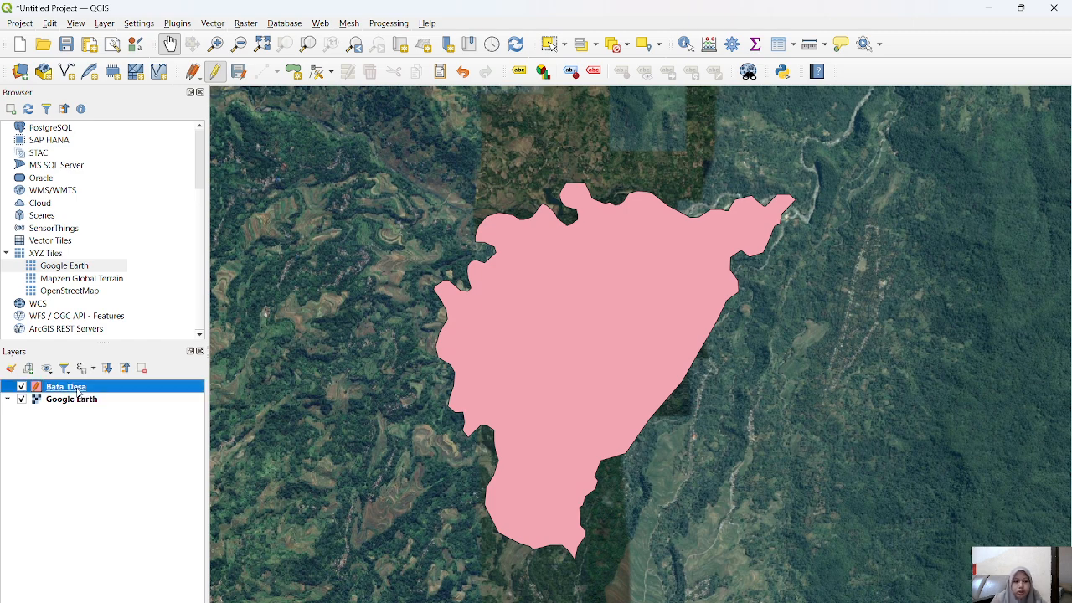
{"action": "double_click", "coordinate": [77, 391]}
{"action": "scroll", "coordinate": [478, 327], "scroll_direction": "down", "scroll_amount": 2}
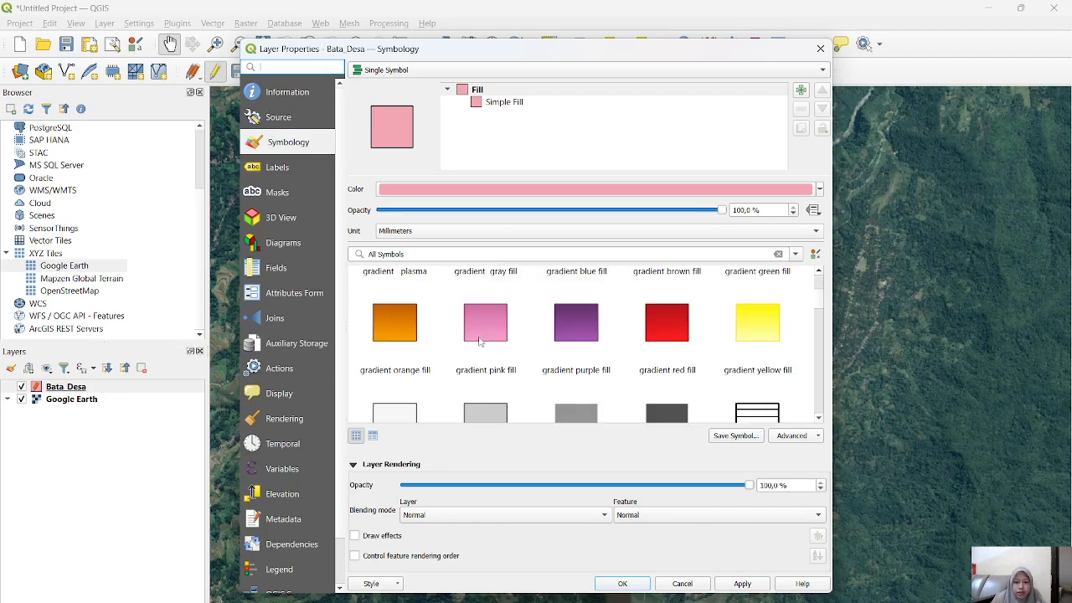
{"action": "scroll", "coordinate": [480, 341], "scroll_direction": "down", "scroll_amount": 1}
{"action": "scroll", "coordinate": [489, 345], "scroll_direction": "down", "scroll_amount": 3}
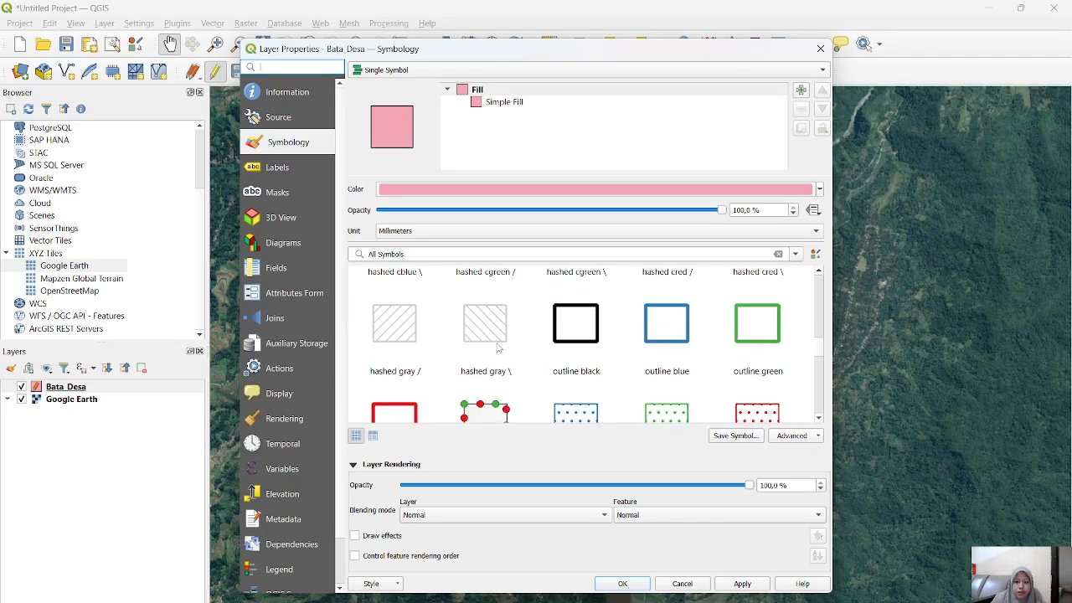
{"action": "scroll", "coordinate": [656, 340], "scroll_direction": "up", "scroll_amount": 6}
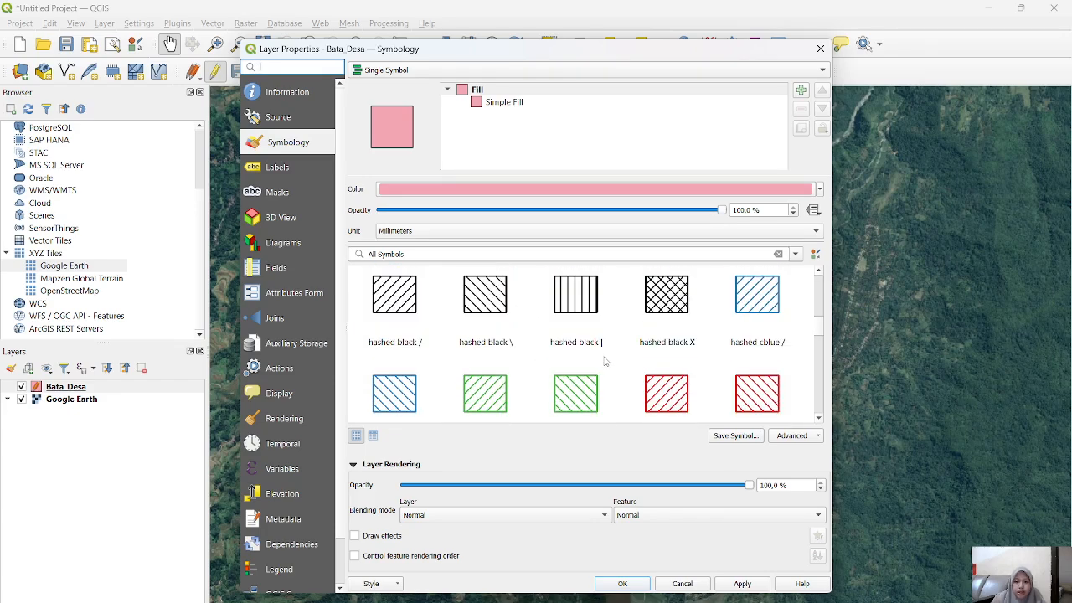
{"action": "left_click", "coordinate": [752, 210]}
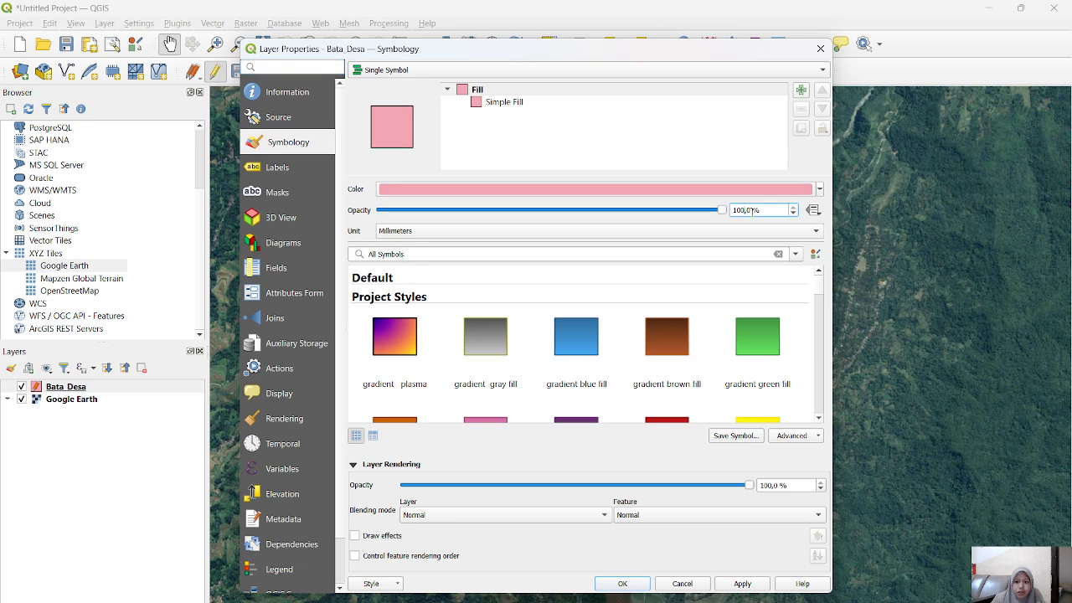
{"action": "key", "text": "BackSpace"}
{"action": "key", "text": "BackSpace"}
{"action": "type", "text": "50"}
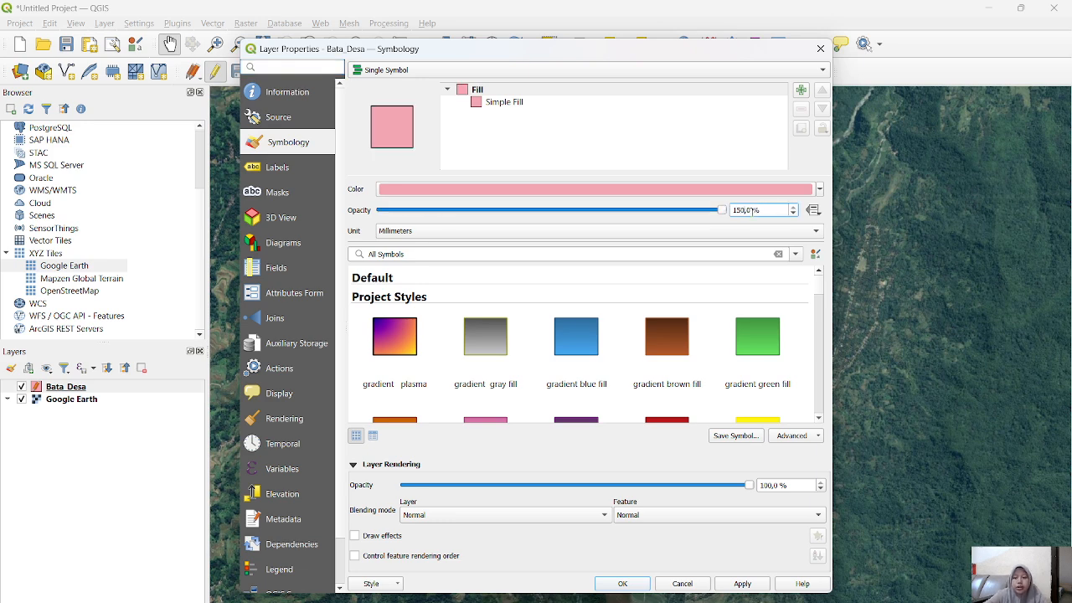
{"action": "key", "text": "BackSpace"}
{"action": "key", "text": "BackSpace"}
{"action": "key", "text": "BackSpace"}
{"action": "type", "text": "50"}
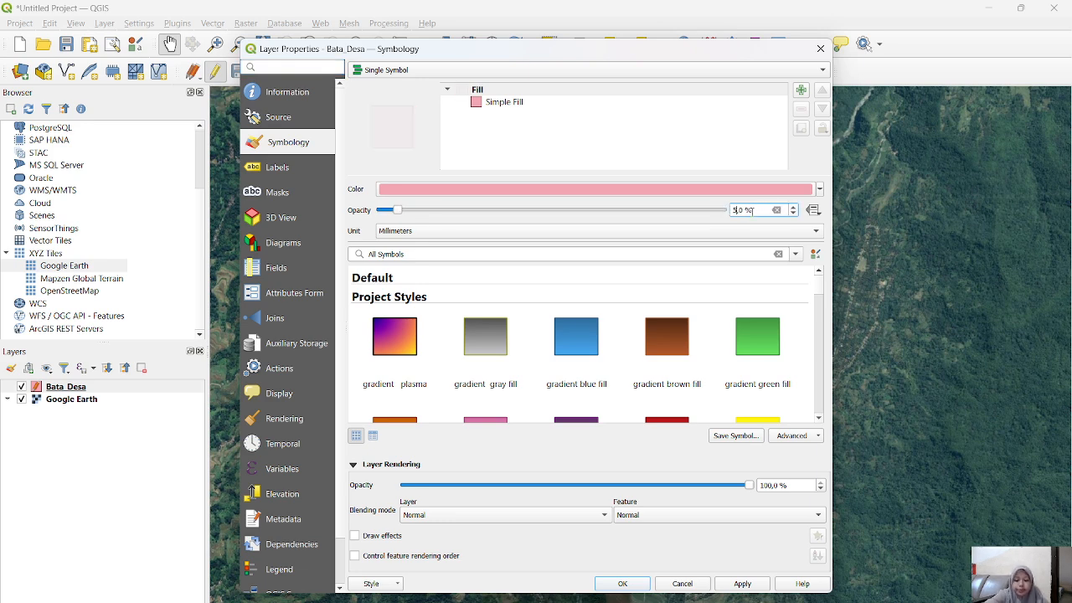
{"action": "left_click", "coordinate": [622, 584]}
{"action": "left_click_drag", "start_coordinate": [581, 349], "coordinate": [547, 369]}
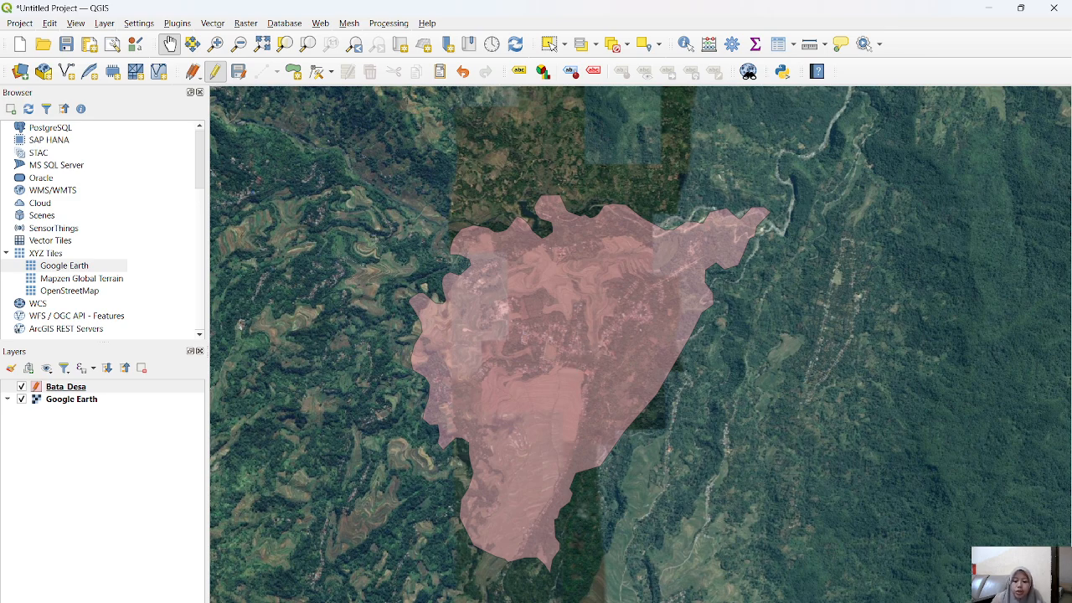
Step: Switch to the Indonesia Geospasial website in the browser, open its shapefile downloads and accept the terms and conditions
{"action": "left_click", "coordinate": [705, 601]}
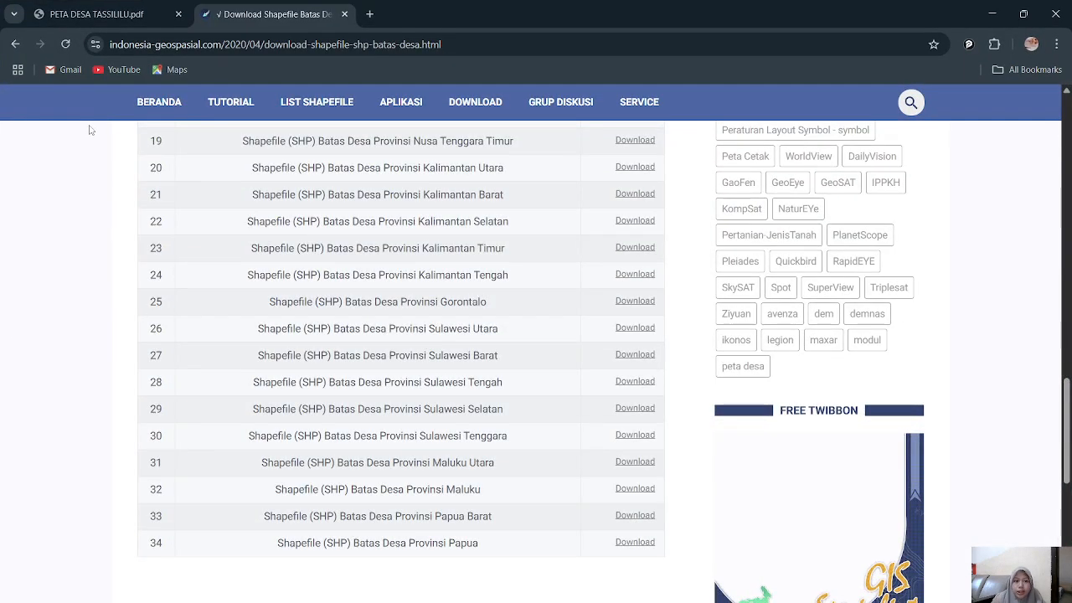
{"action": "scroll", "coordinate": [122, 243], "scroll_direction": "up", "scroll_amount": 20}
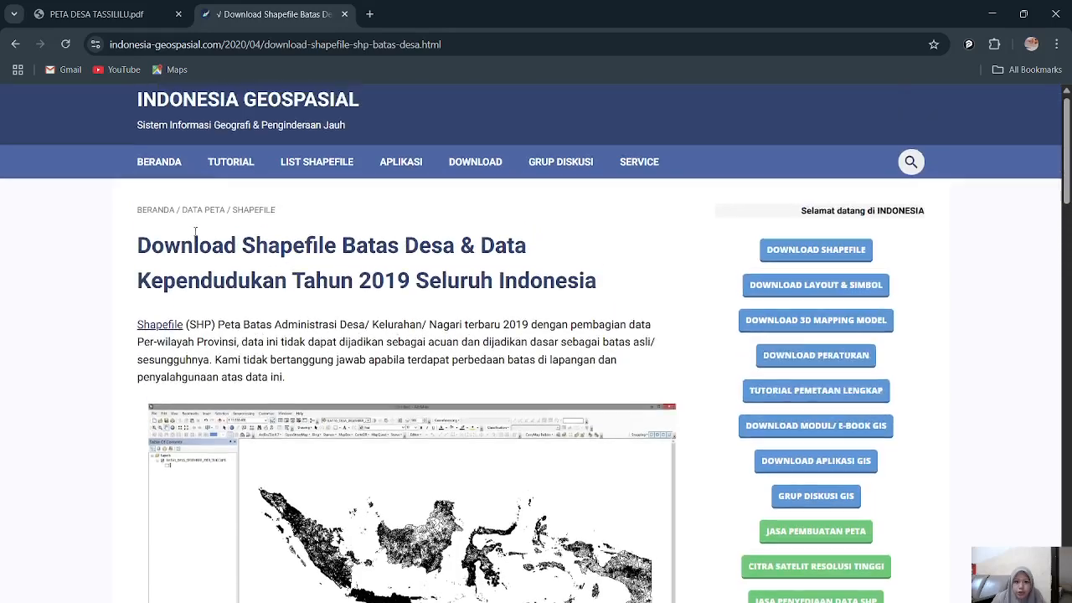
{"action": "left_click", "coordinate": [775, 264]}
{"action": "scroll", "coordinate": [502, 284], "scroll_direction": "down", "scroll_amount": 5}
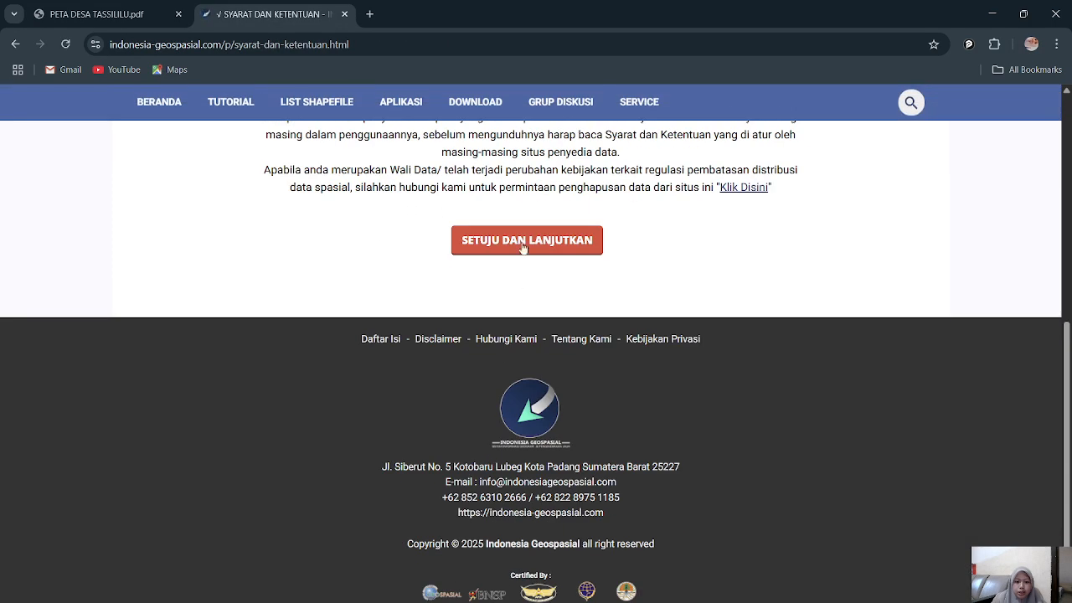
{"action": "left_click", "coordinate": [516, 249]}
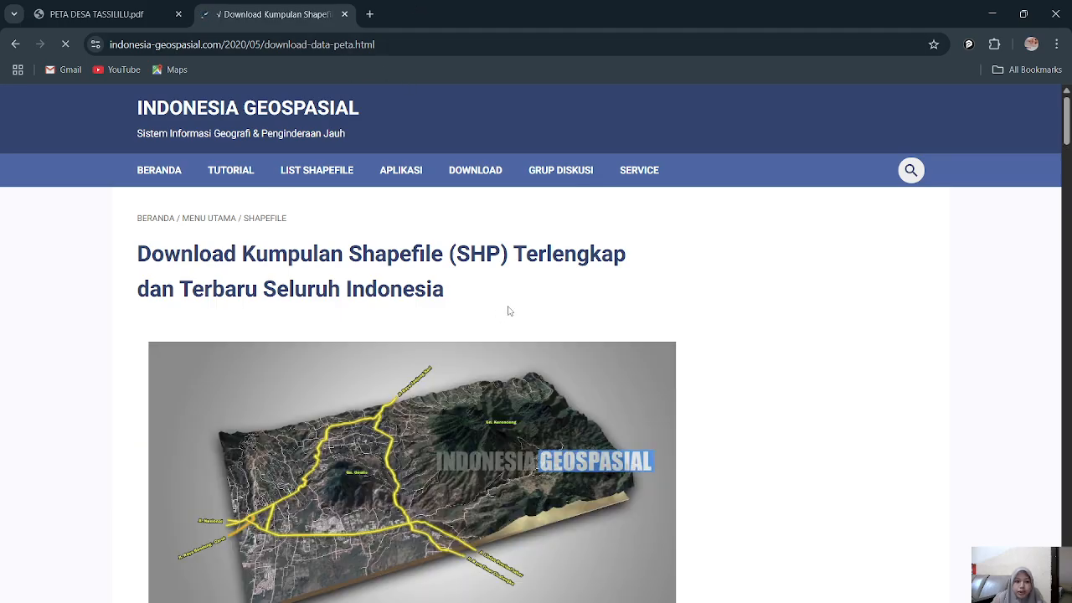
Step: Open the download page for the Rupa Bumi Indonesia (RBI) shapefiles covering all of Indonesia and go to the package contents
{"action": "scroll", "coordinate": [507, 311], "scroll_direction": "down", "scroll_amount": 15}
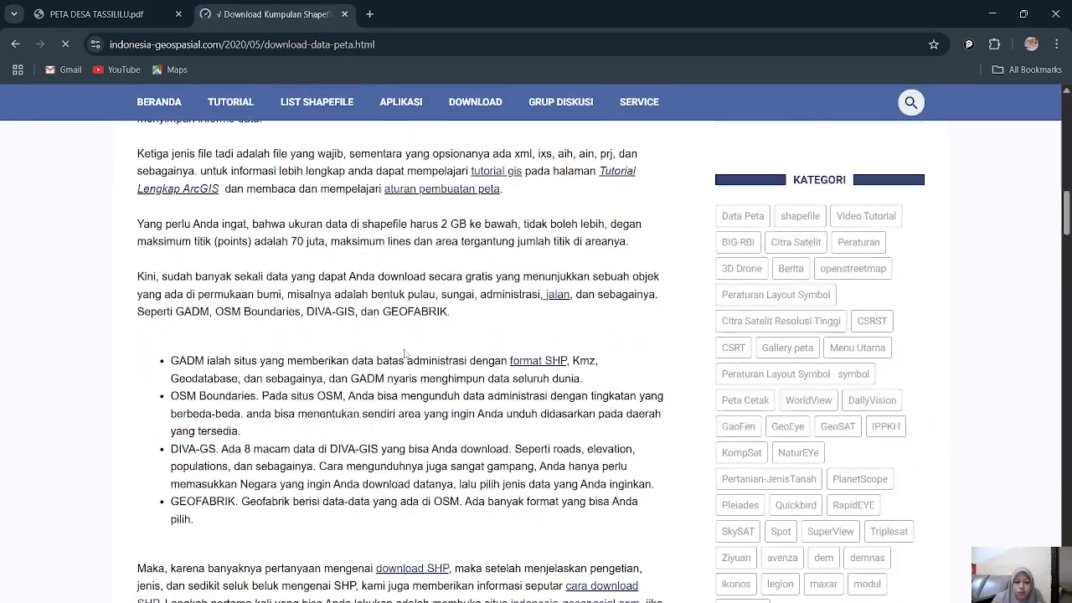
{"action": "scroll", "coordinate": [404, 352], "scroll_direction": "down", "scroll_amount": 14}
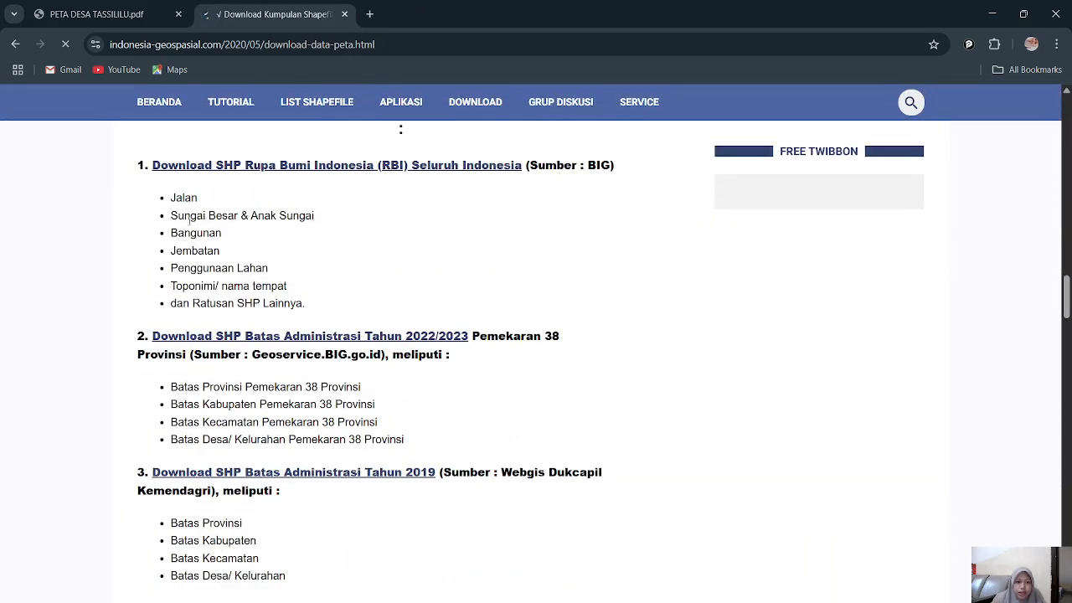
{"action": "scroll", "coordinate": [343, 242], "scroll_direction": "up", "scroll_amount": 2}
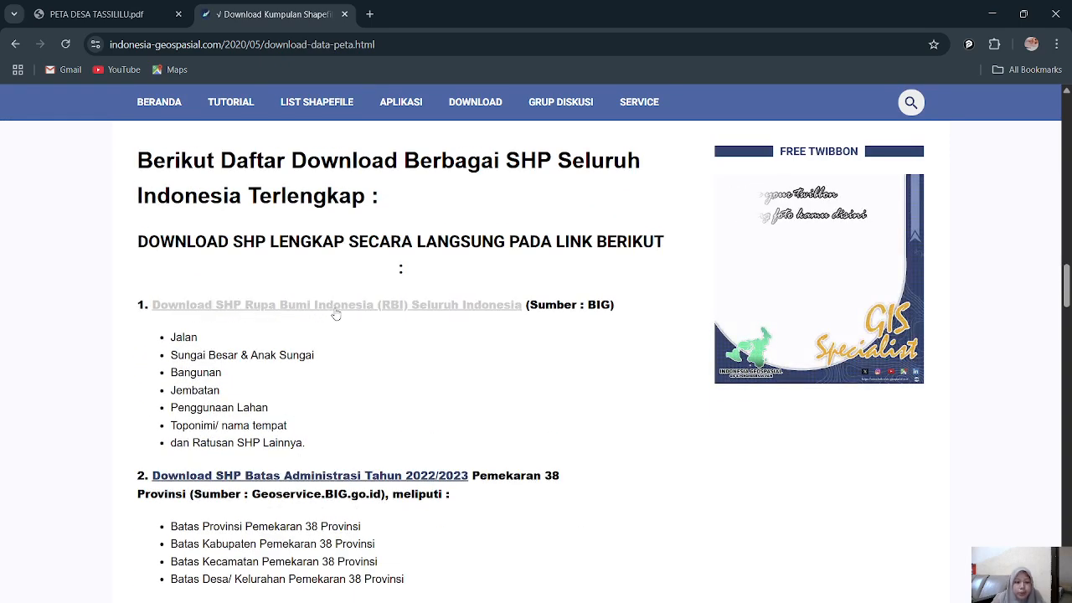
{"action": "left_click", "coordinate": [291, 313]}
{"action": "scroll", "coordinate": [394, 323], "scroll_direction": "down", "scroll_amount": 4}
{"action": "scroll", "coordinate": [393, 322], "scroll_direction": "down", "scroll_amount": 15}
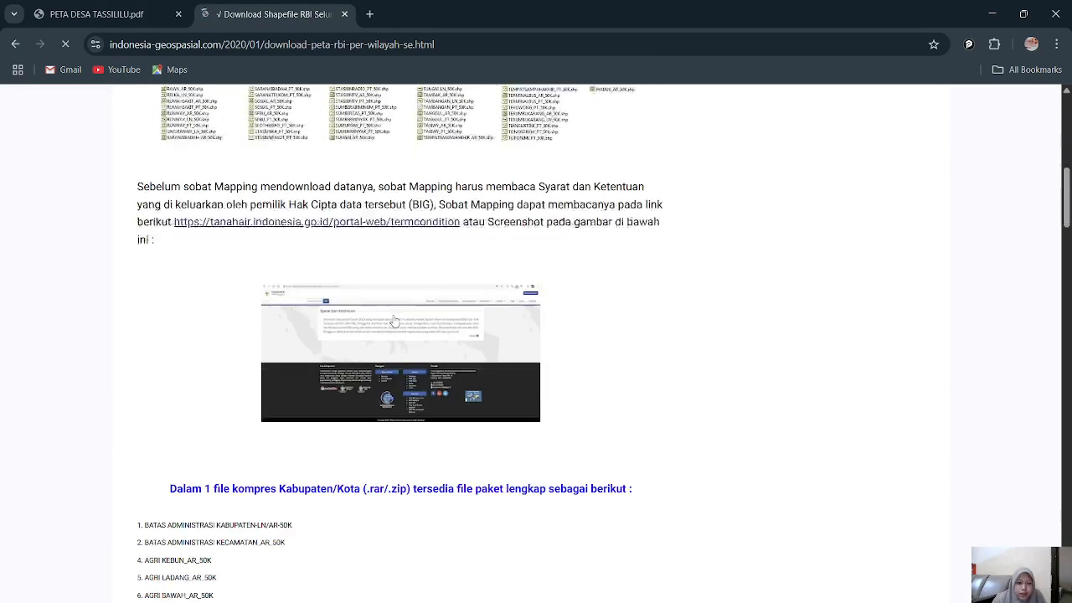
Step: Open the RBI shapefile download page for Provinsi Sulawesi Selatan from the province list
{"action": "scroll", "coordinate": [202, 280], "scroll_direction": "down", "scroll_amount": 15}
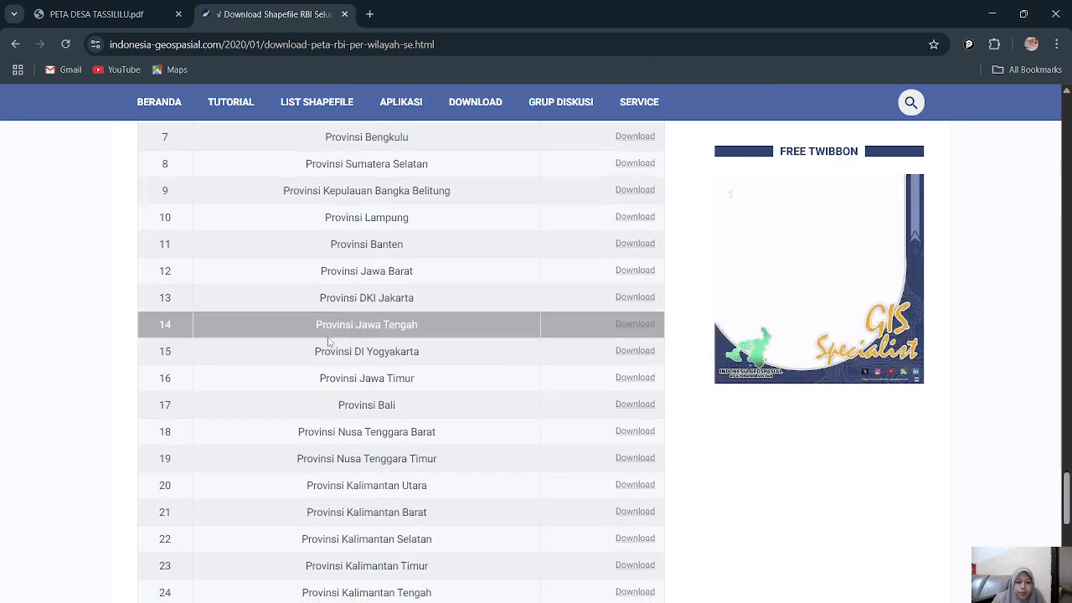
{"action": "scroll", "coordinate": [431, 376], "scroll_direction": "down", "scroll_amount": 3}
{"action": "scroll", "coordinate": [428, 368], "scroll_direction": "up", "scroll_amount": 8}
{"action": "scroll", "coordinate": [427, 360], "scroll_direction": "down", "scroll_amount": 8}
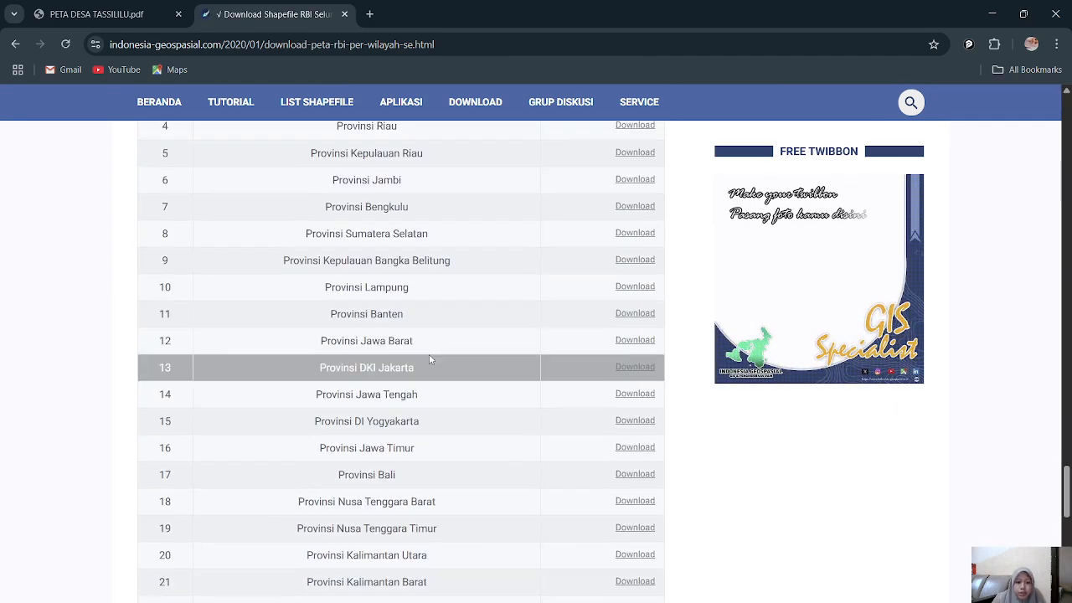
{"action": "left_click", "coordinate": [653, 452]}
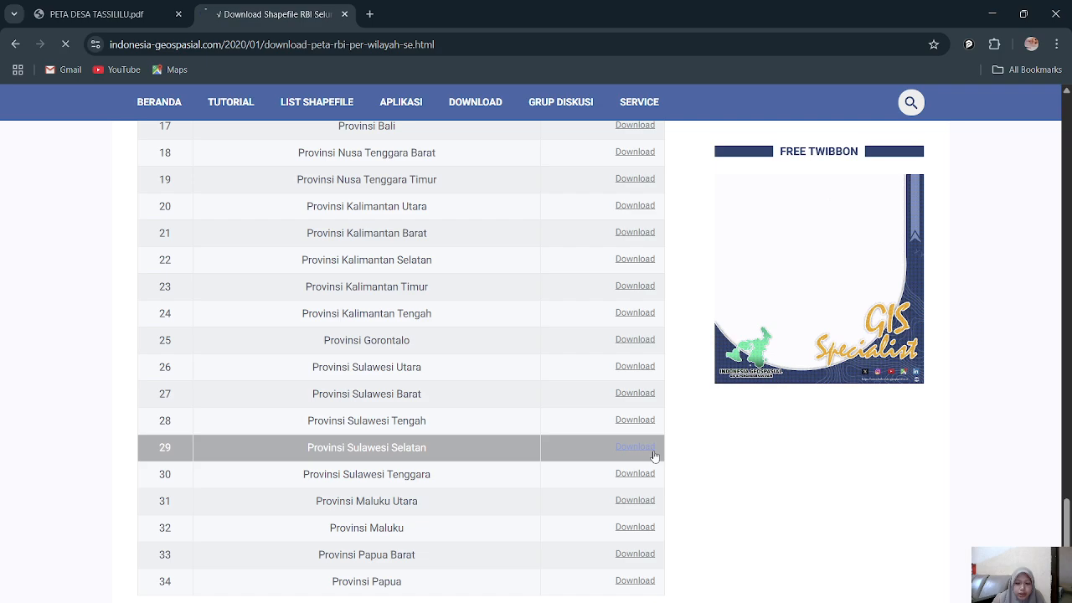
Step: Download the Kabupaten Sinjai RBI shapefile archive, KAB. SINJAI.rar, from its Google Drive page
{"action": "scroll", "coordinate": [441, 389], "scroll_direction": "down", "scroll_amount": 10}
{"action": "scroll", "coordinate": [441, 389], "scroll_direction": "down", "scroll_amount": 15}
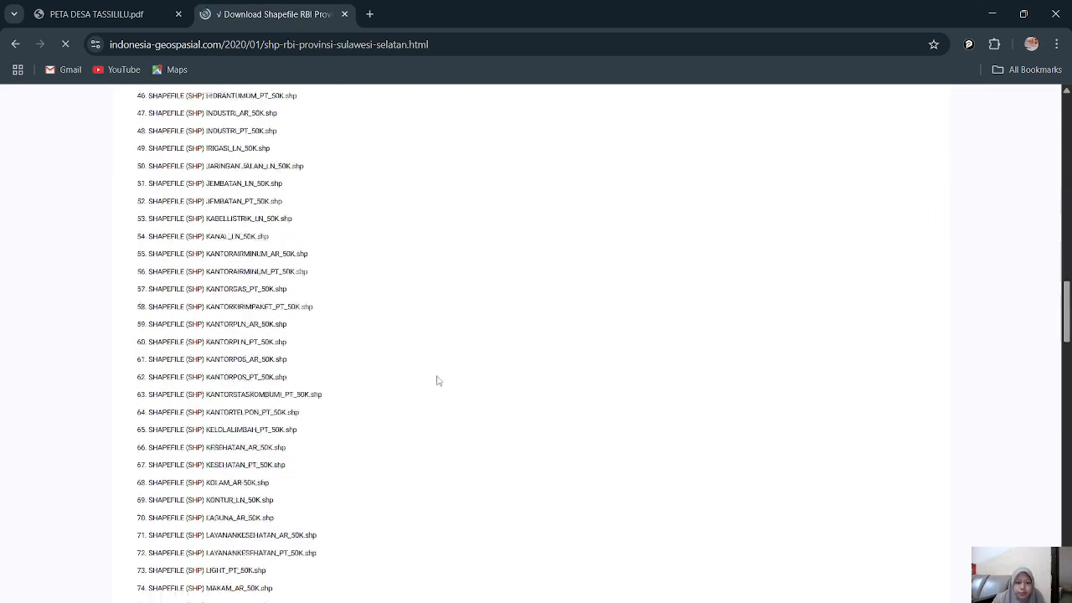
{"action": "scroll", "coordinate": [442, 375], "scroll_direction": "down", "scroll_amount": 2}
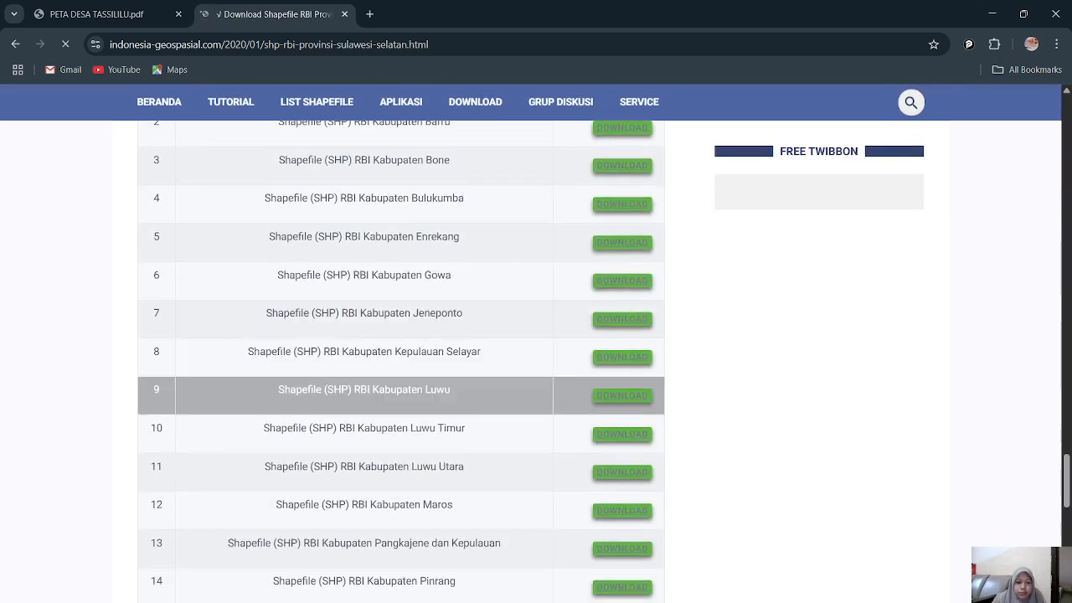
{"action": "scroll", "coordinate": [474, 400], "scroll_direction": "up", "scroll_amount": 3}
{"action": "scroll", "coordinate": [467, 452], "scroll_direction": "down", "scroll_amount": 8}
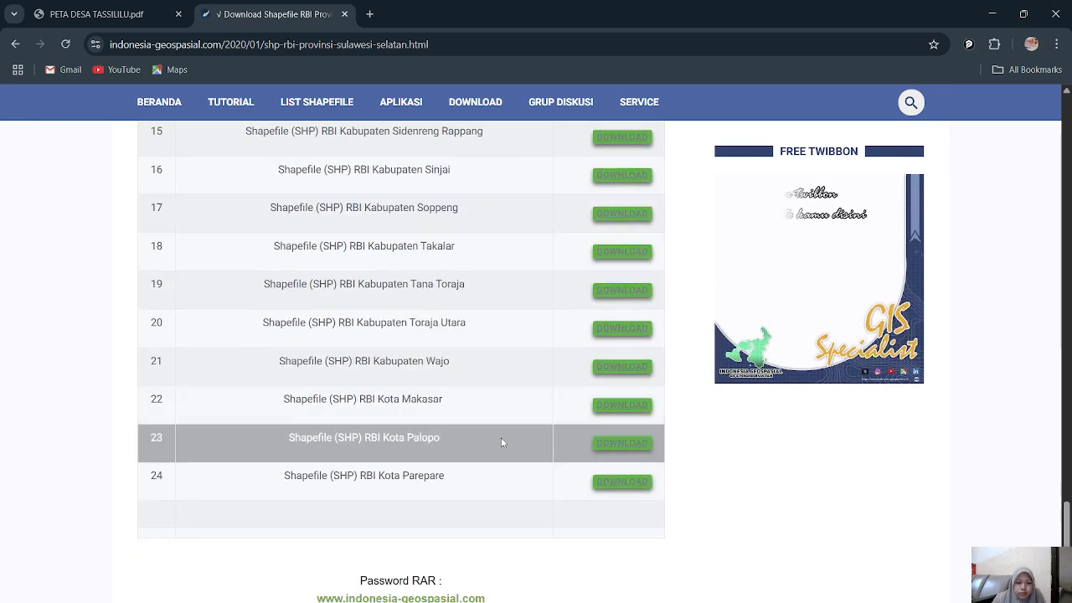
{"action": "scroll", "coordinate": [501, 437], "scroll_direction": "down", "scroll_amount": 1}
{"action": "scroll", "coordinate": [498, 431], "scroll_direction": "up", "scroll_amount": 3}
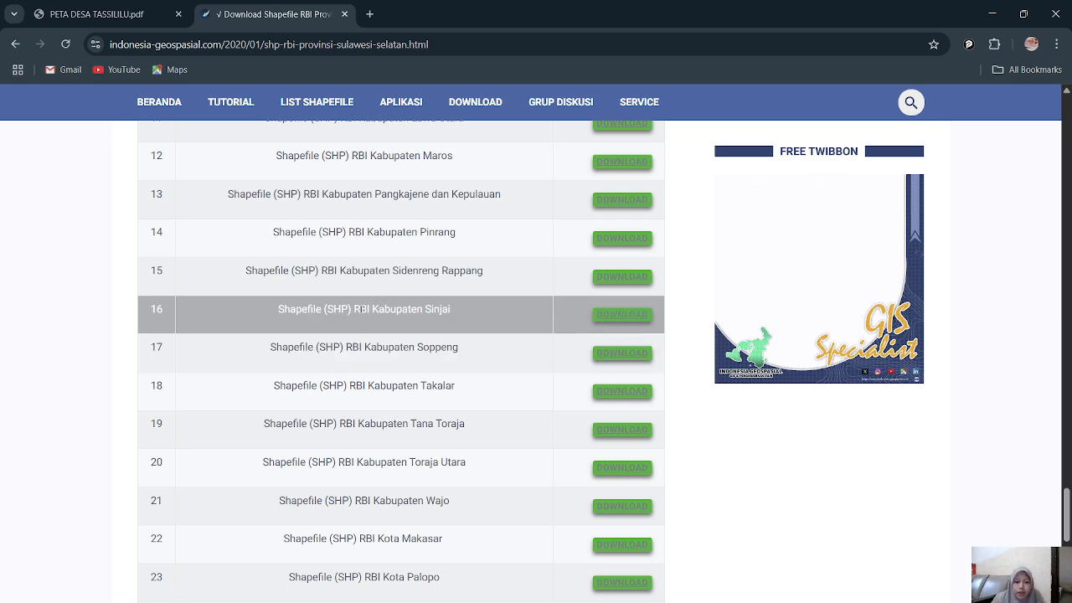
{"action": "left_click", "coordinate": [610, 315]}
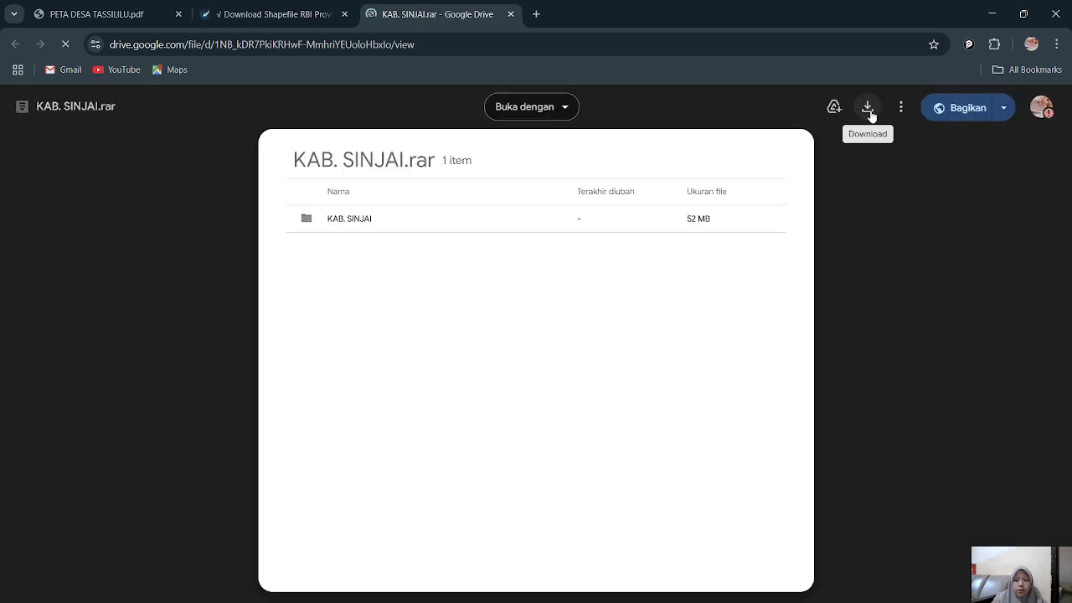
{"action": "left_click", "coordinate": [870, 111]}
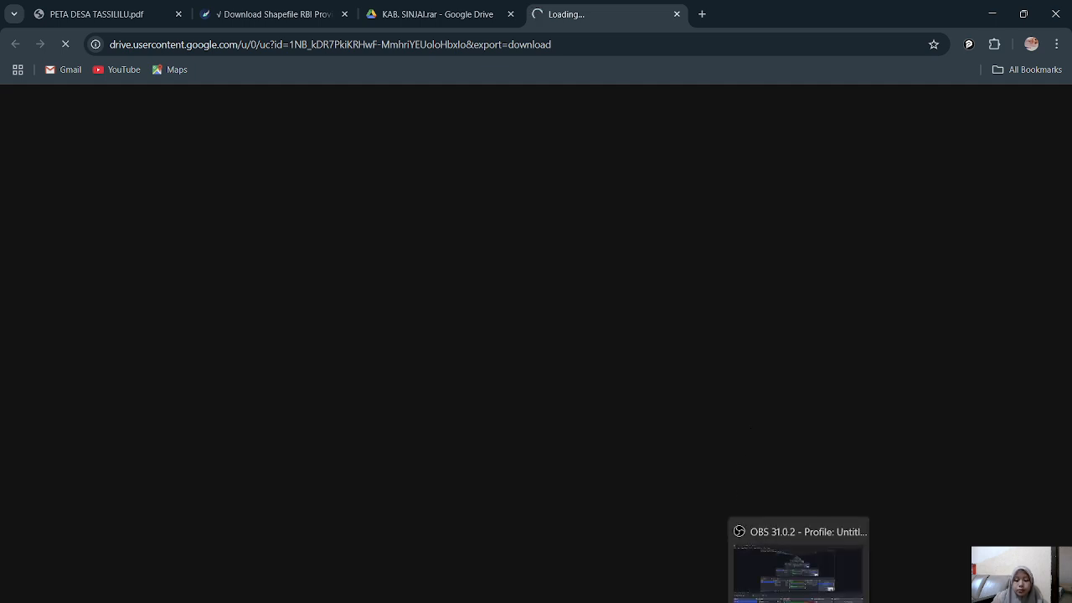
{"action": "left_click", "coordinate": [798, 602]}
{"action": "left_click", "coordinate": [1055, 495]}
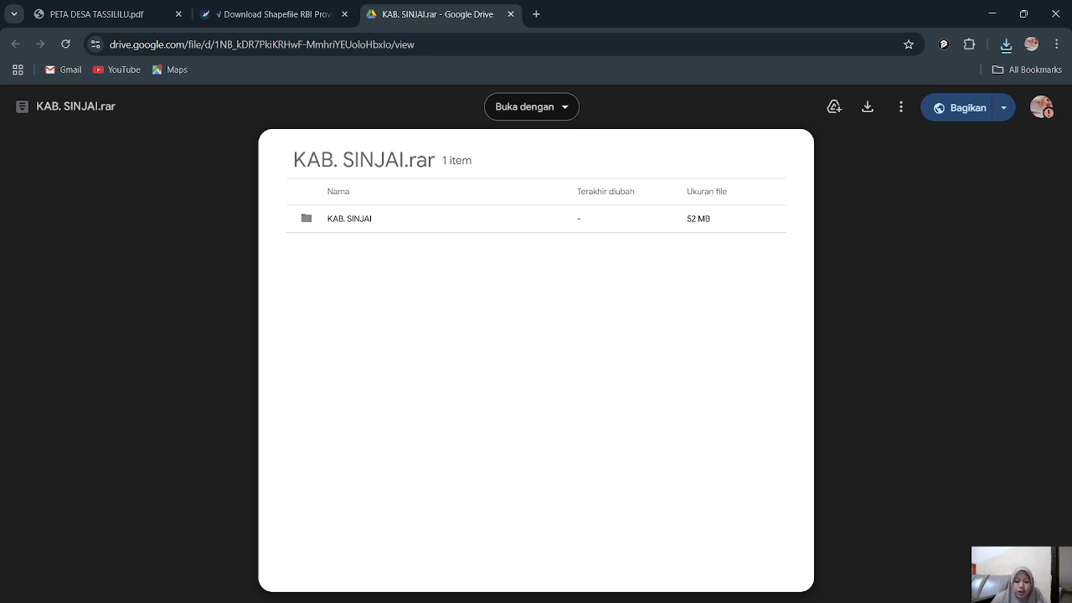
Step: Switch to File Explorer, extract the KAB. SINJAI archive into its own folder in Downloads, and close the extracted folder's window
{"action": "left_click", "coordinate": [430, 602]}
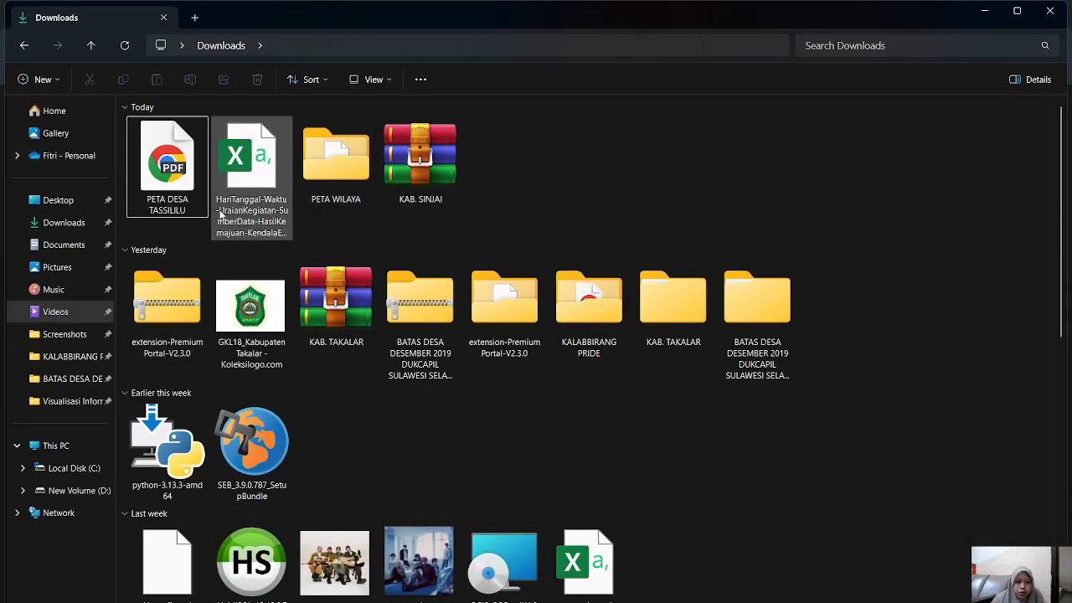
{"action": "left_click", "coordinate": [124, 45]}
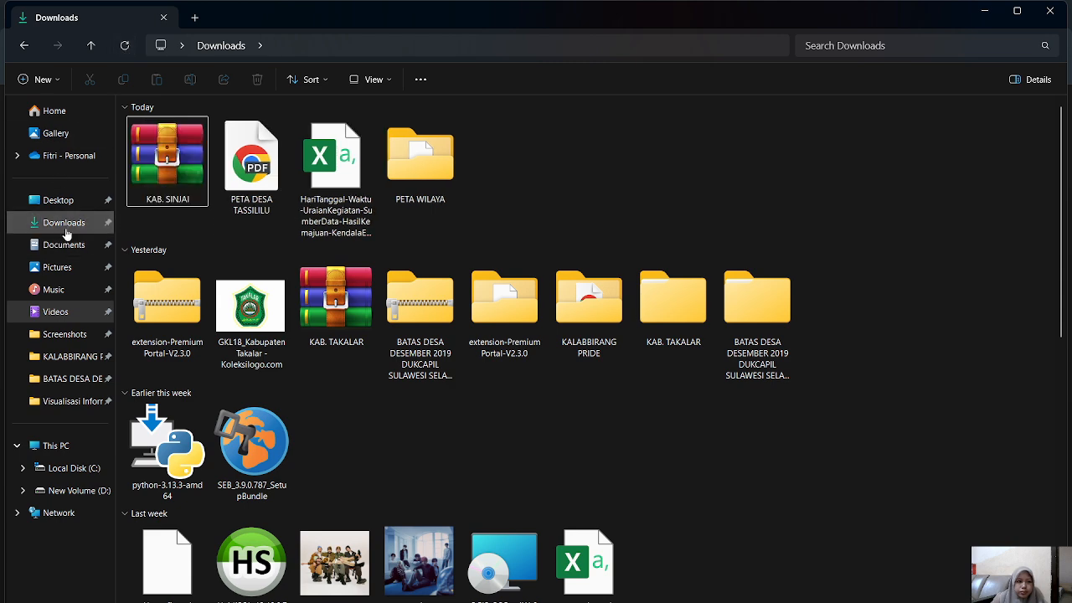
{"action": "left_click", "coordinate": [417, 85]}
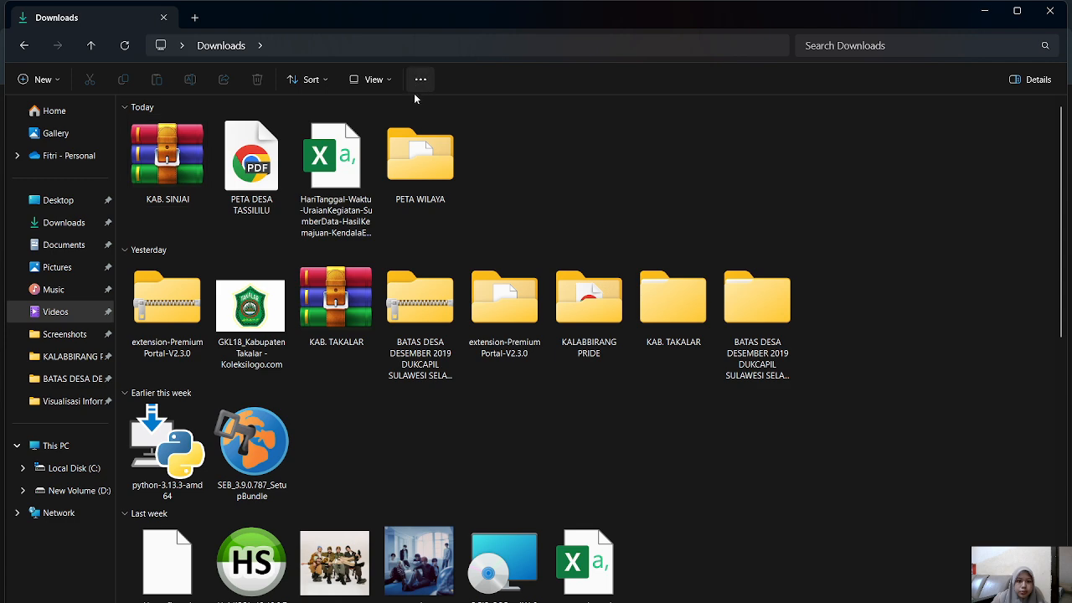
{"action": "left_click", "coordinate": [191, 156]}
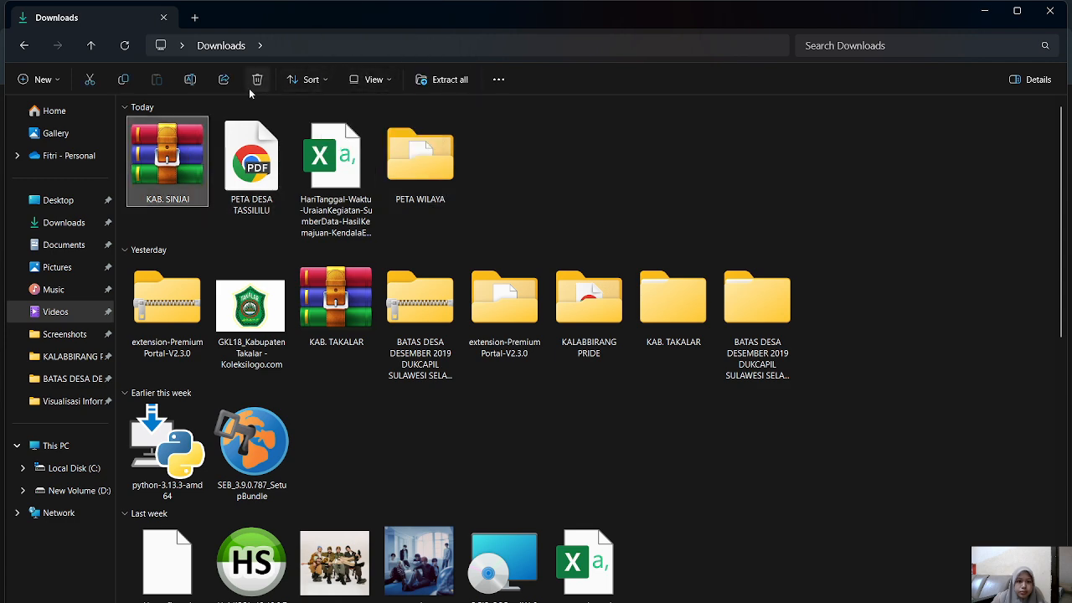
{"action": "left_click", "coordinate": [442, 80]}
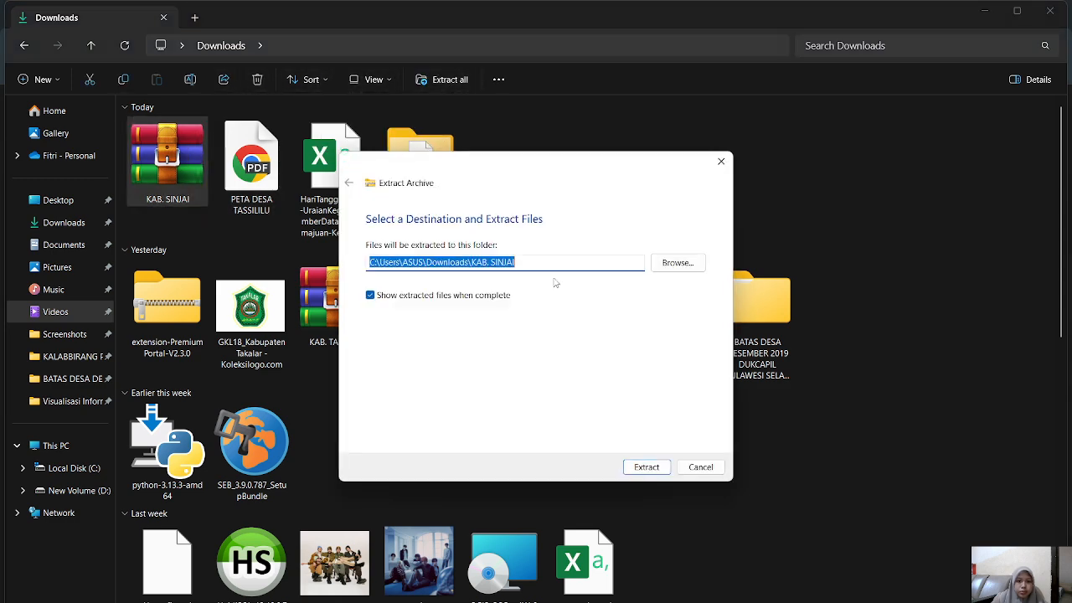
{"action": "left_click", "coordinate": [641, 470]}
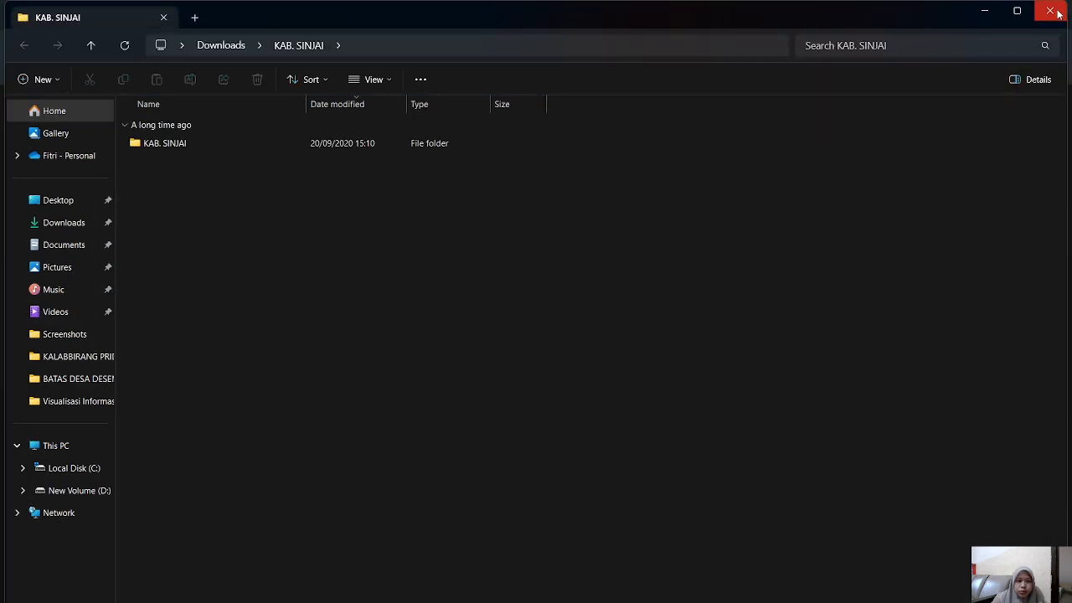
{"action": "left_click", "coordinate": [1050, 11]}
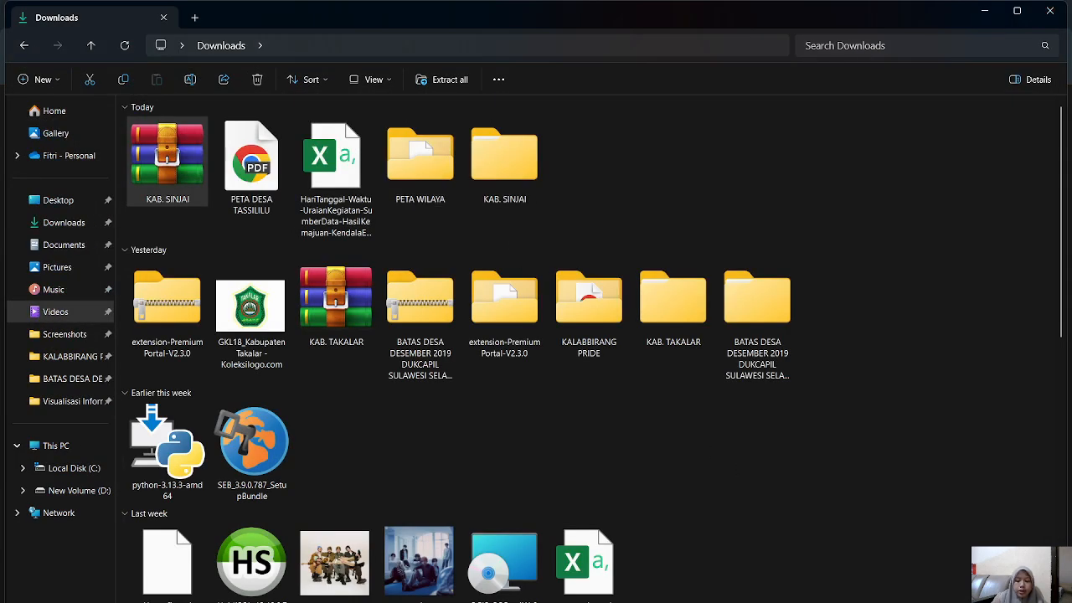
Step: Switch to QGIS and expand the home directory's Downloads folder to the nested KAB. SINJAI folder
{"action": "key", "text": "alt+Tab"}
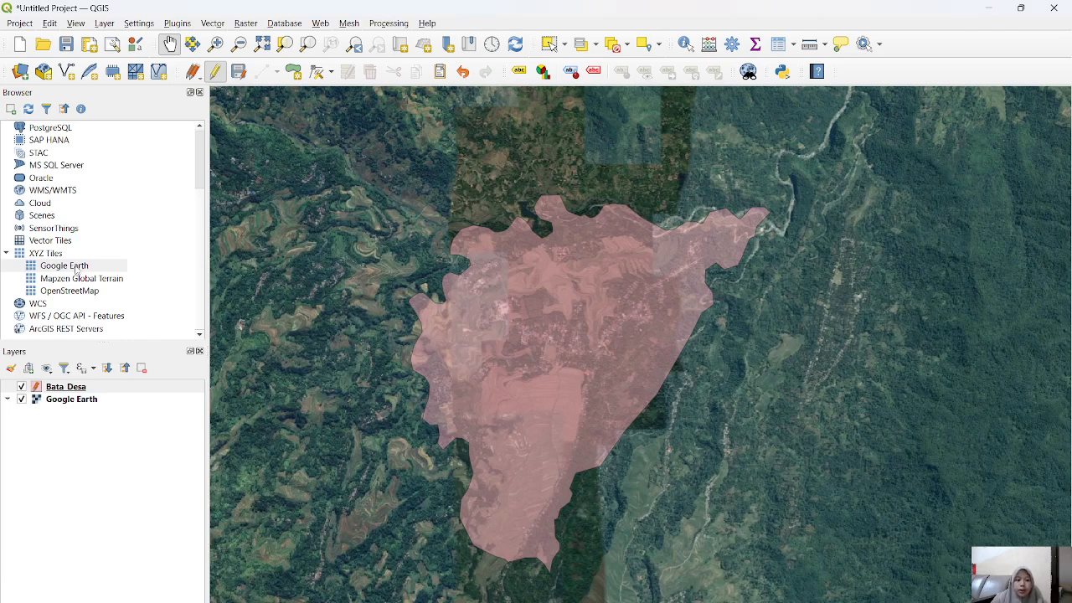
{"action": "scroll", "coordinate": [78, 262], "scroll_direction": "up", "scroll_amount": 2}
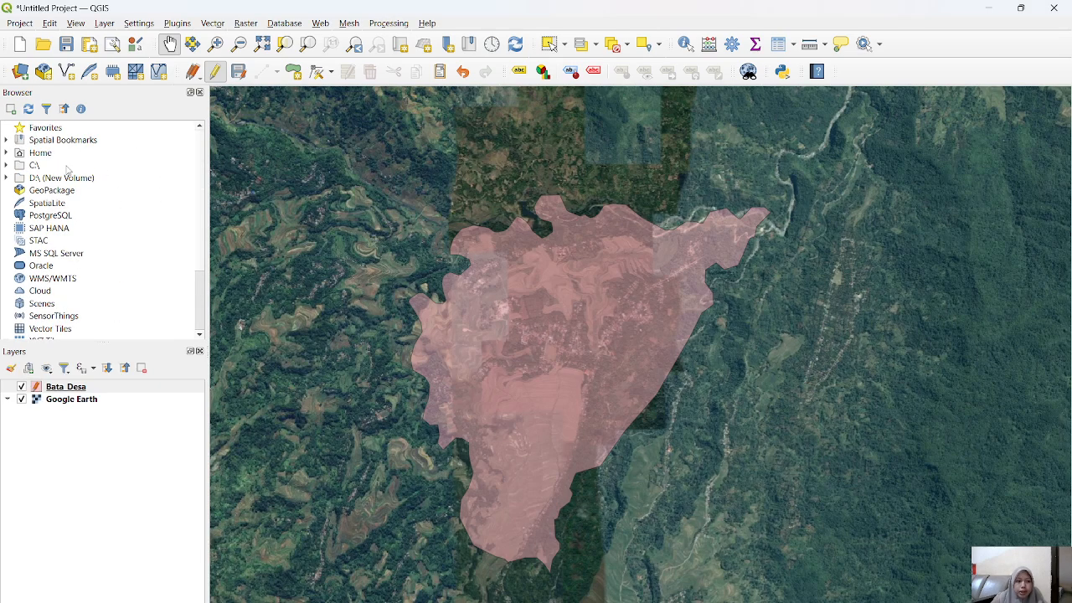
{"action": "left_click", "coordinate": [7, 165]}
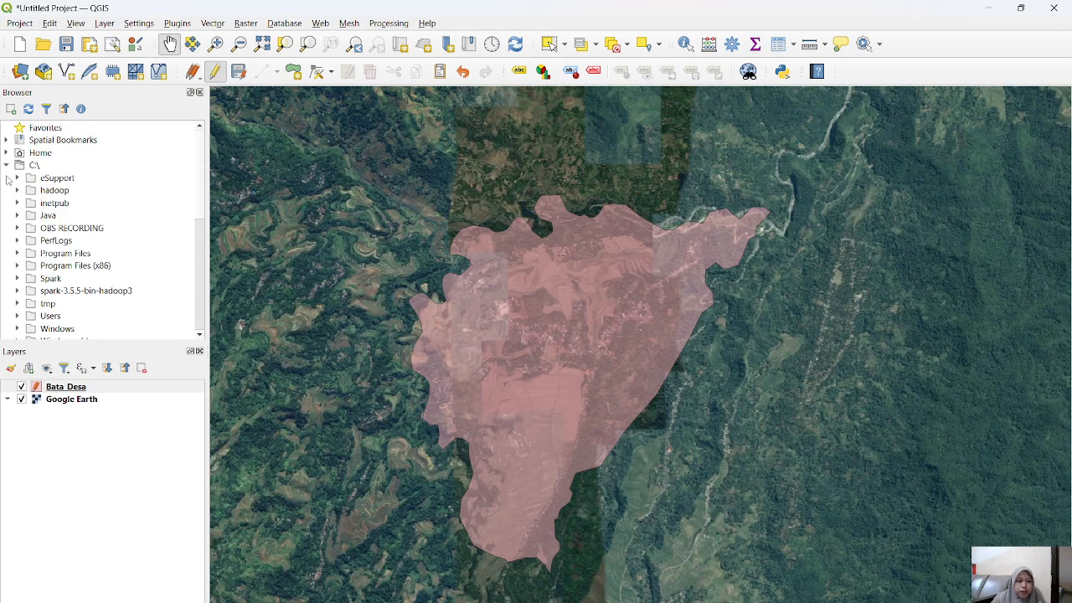
{"action": "scroll", "coordinate": [80, 290], "scroll_direction": "down", "scroll_amount": 1}
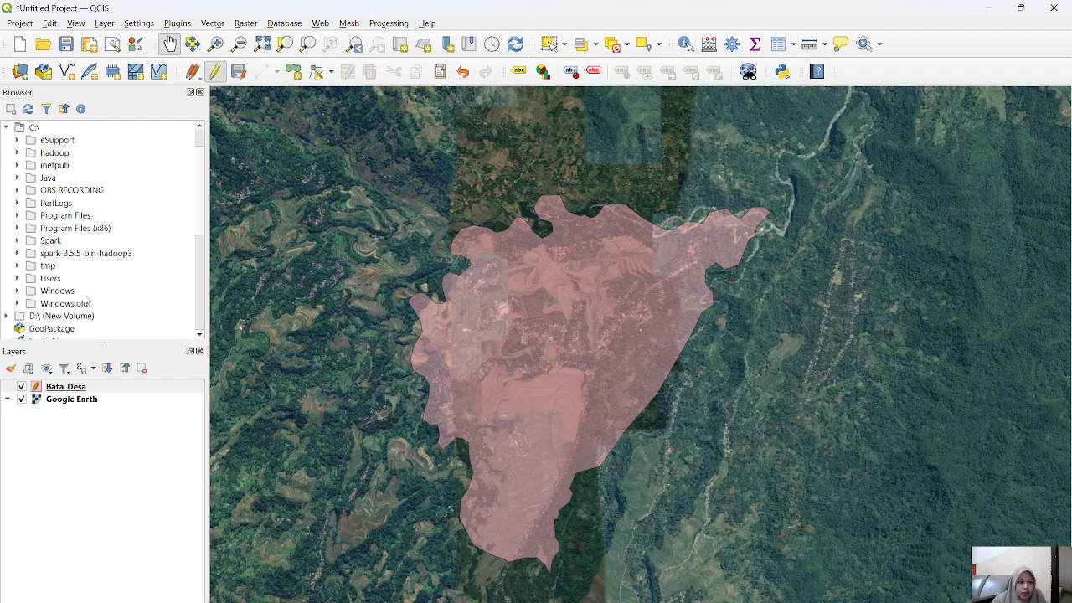
{"action": "scroll", "coordinate": [54, 263], "scroll_direction": "up", "scroll_amount": 1}
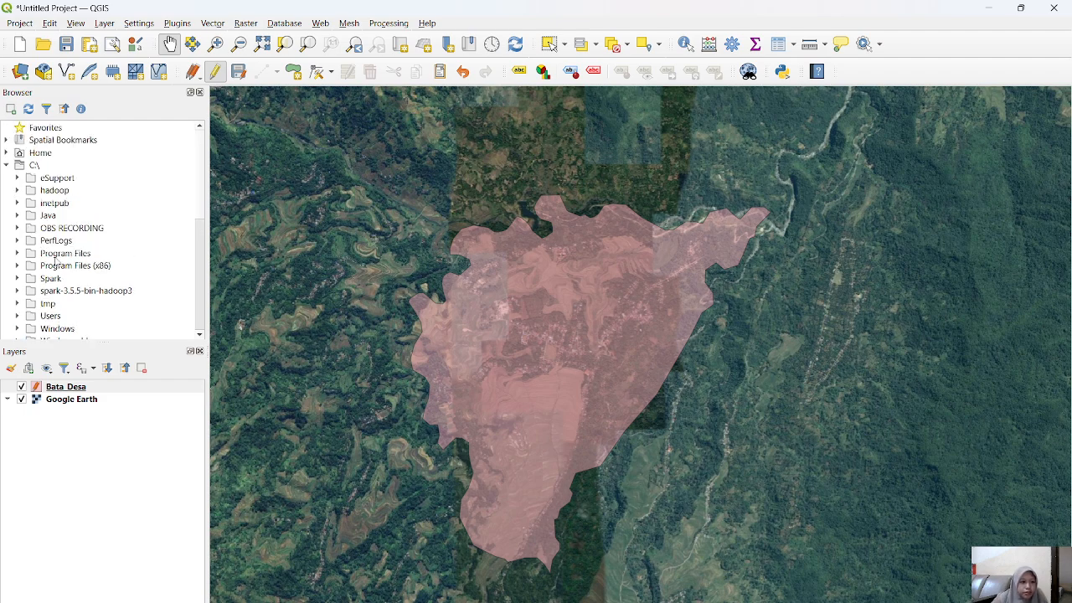
{"action": "left_click", "coordinate": [7, 153]}
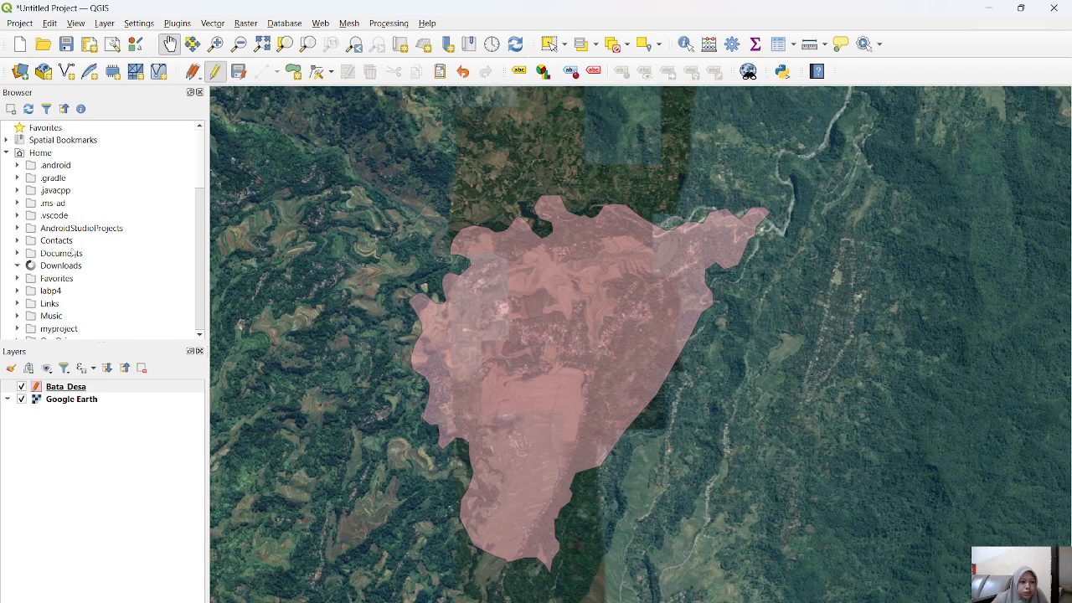
{"action": "scroll", "coordinate": [106, 260], "scroll_direction": "down", "scroll_amount": 3}
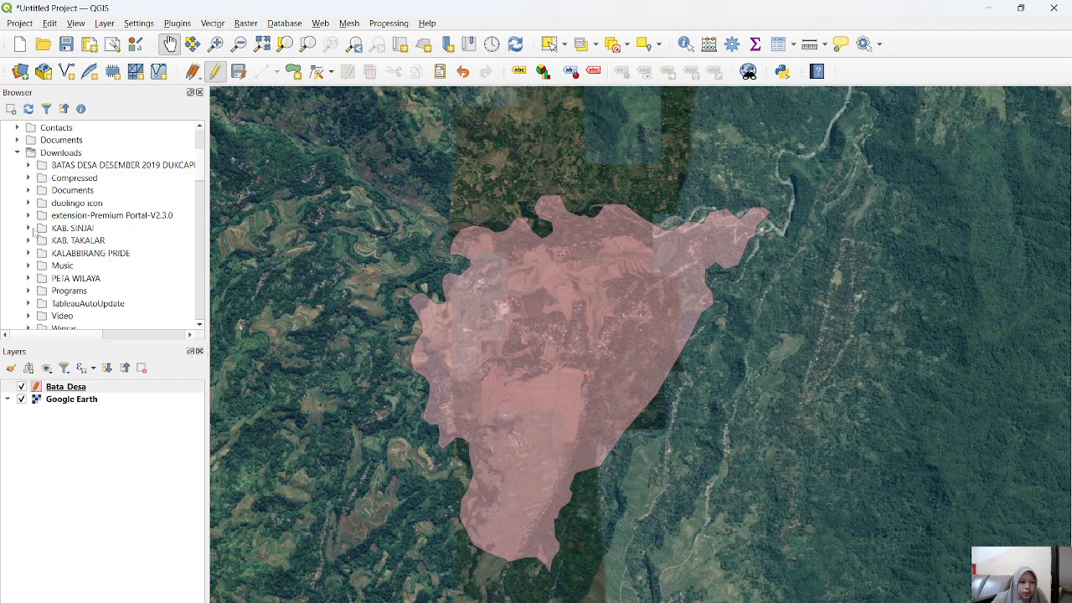
{"action": "left_click", "coordinate": [28, 229]}
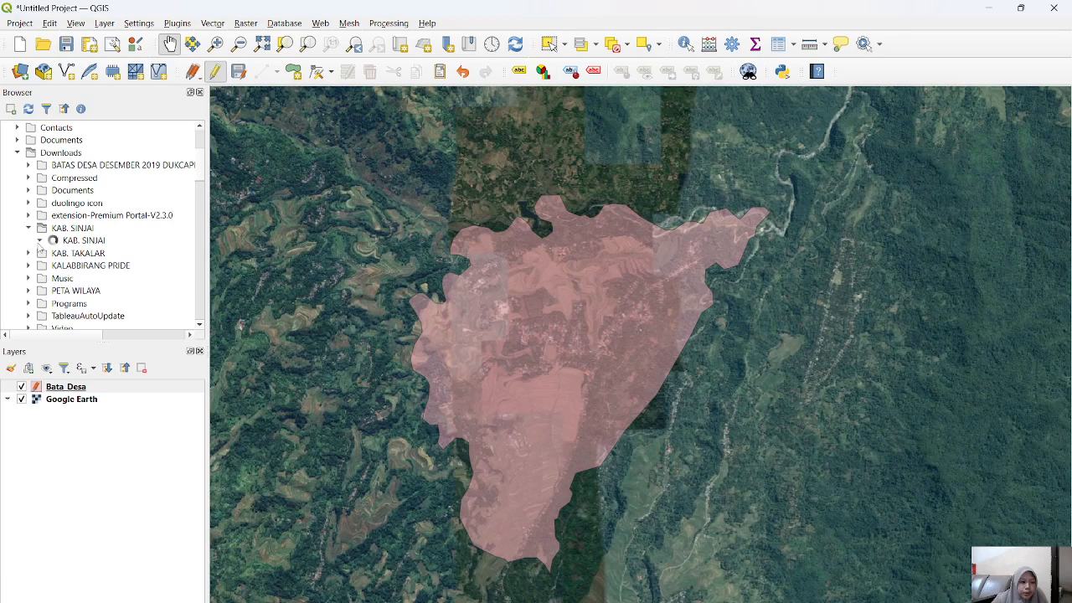
Step: Add the telephone tower shapefile MENARATELPON_PT_50K.shp from the KAB. SINJAI folder to the project
{"action": "scroll", "coordinate": [95, 252], "scroll_direction": "down", "scroll_amount": 4}
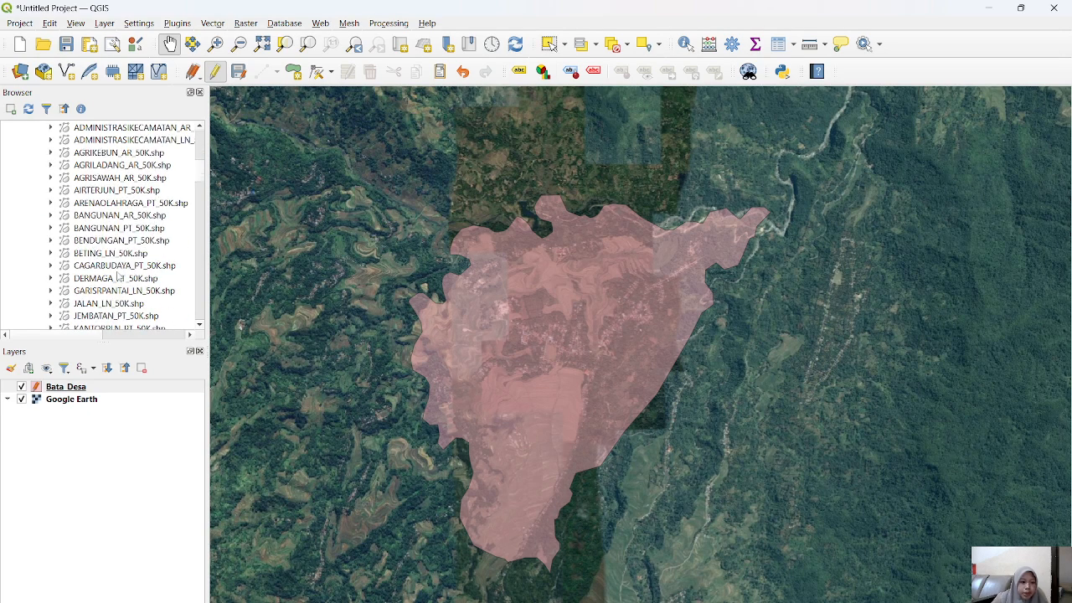
{"action": "scroll", "coordinate": [142, 238], "scroll_direction": "down", "scroll_amount": 2}
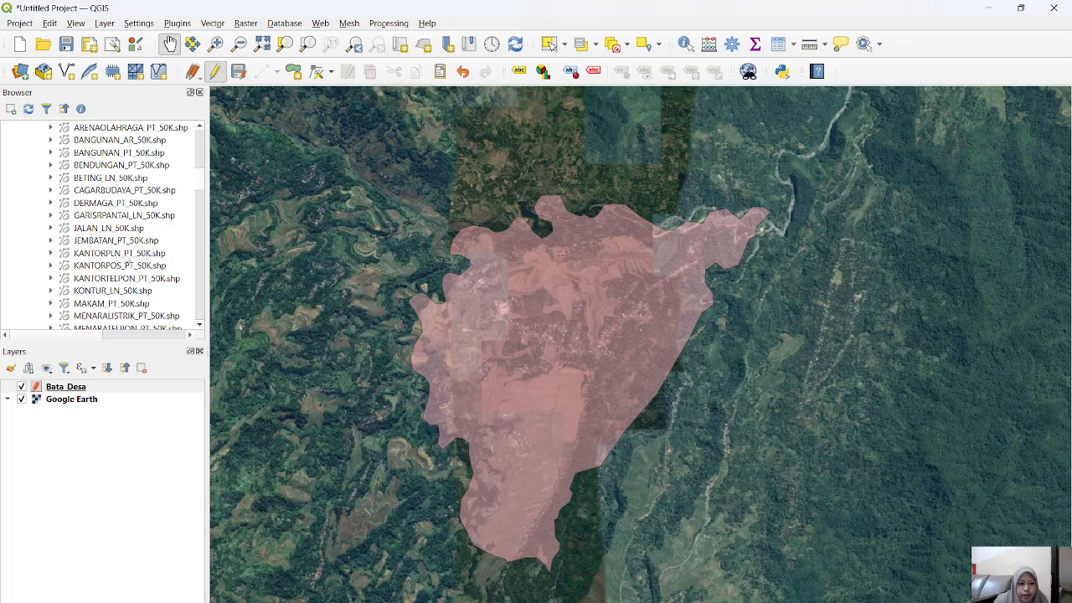
{"action": "scroll", "coordinate": [139, 294], "scroll_direction": "down", "scroll_amount": 1}
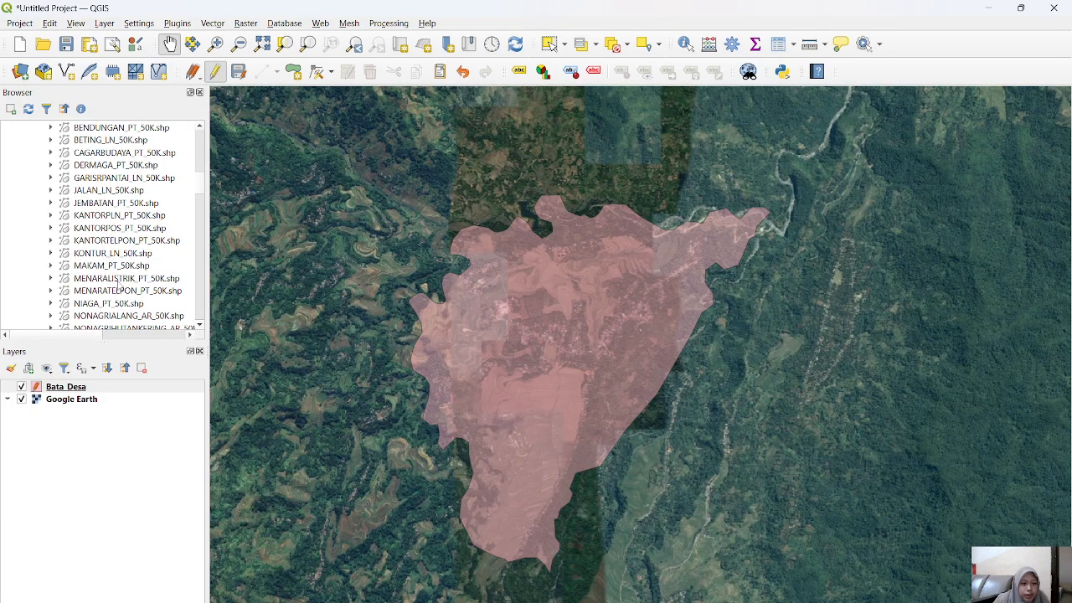
{"action": "double_click", "coordinate": [92, 291]}
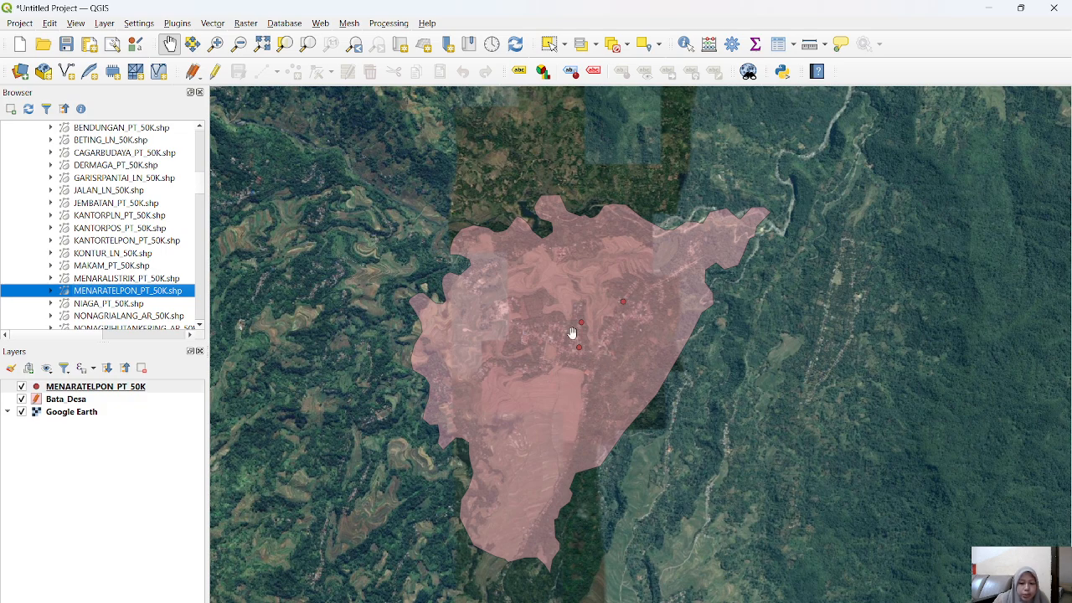
Step: Add the river line shapefile SUNGAI_LN_50K.shp to the project
{"action": "scroll", "coordinate": [97, 291], "scroll_direction": "down", "scroll_amount": 3}
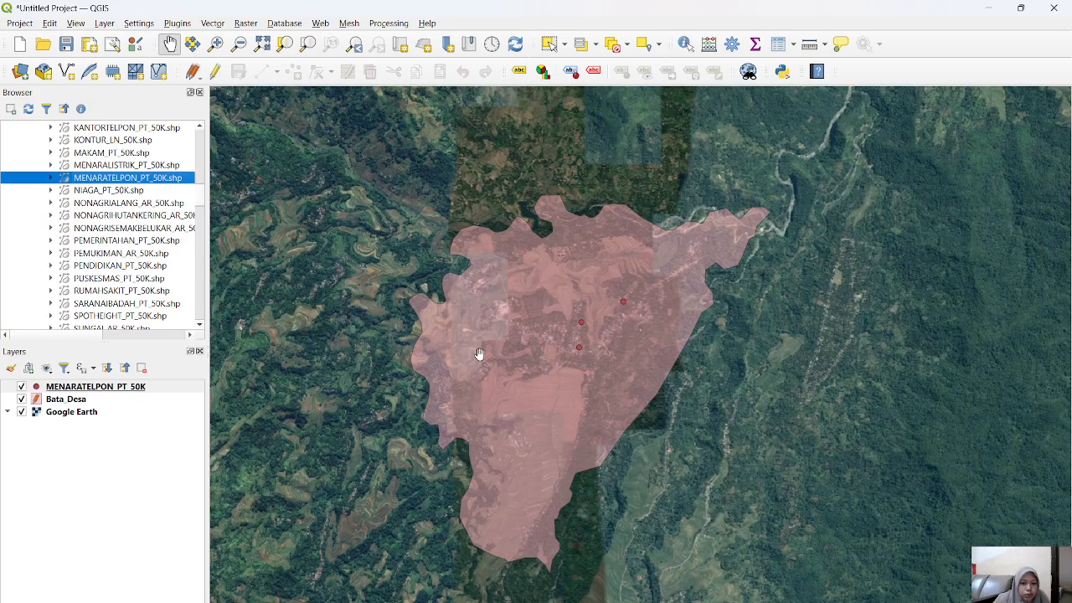
{"action": "scroll", "coordinate": [101, 258], "scroll_direction": "down", "scroll_amount": 1}
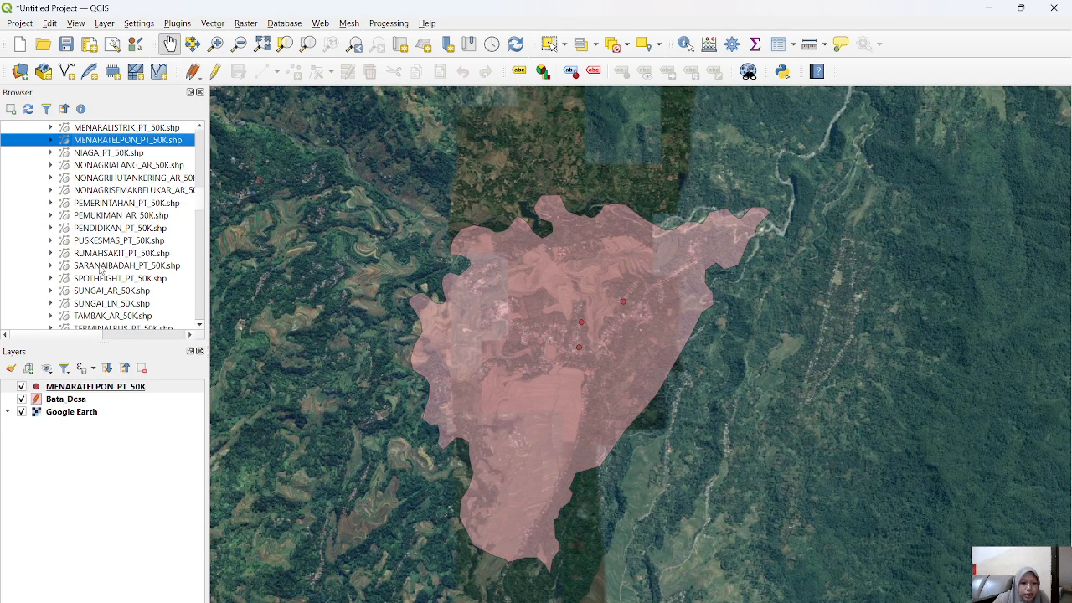
{"action": "double_click", "coordinate": [94, 305]}
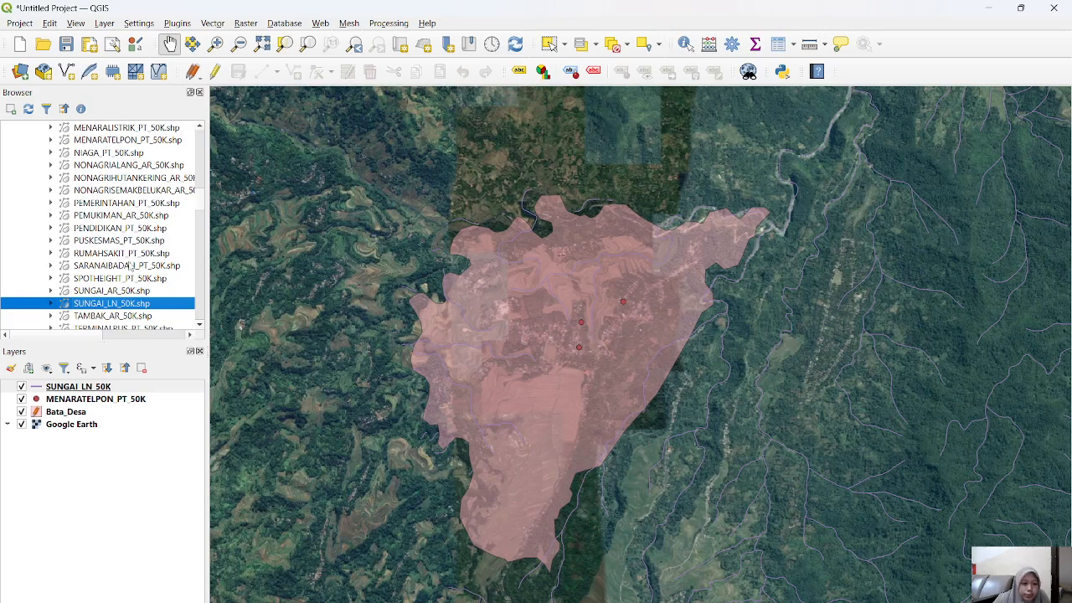
Step: Add the road line shapefile JALAN_LN_50K.shp to the project
{"action": "scroll", "coordinate": [99, 265], "scroll_direction": "down", "scroll_amount": 2}
{"action": "scroll", "coordinate": [110, 274], "scroll_direction": "up", "scroll_amount": 4}
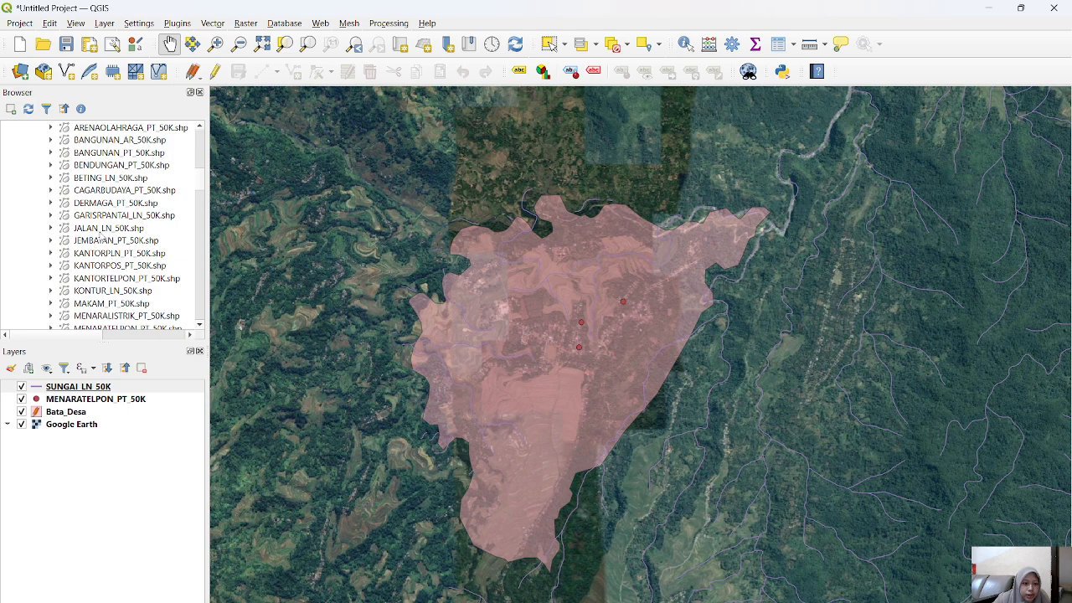
{"action": "double_click", "coordinate": [100, 230]}
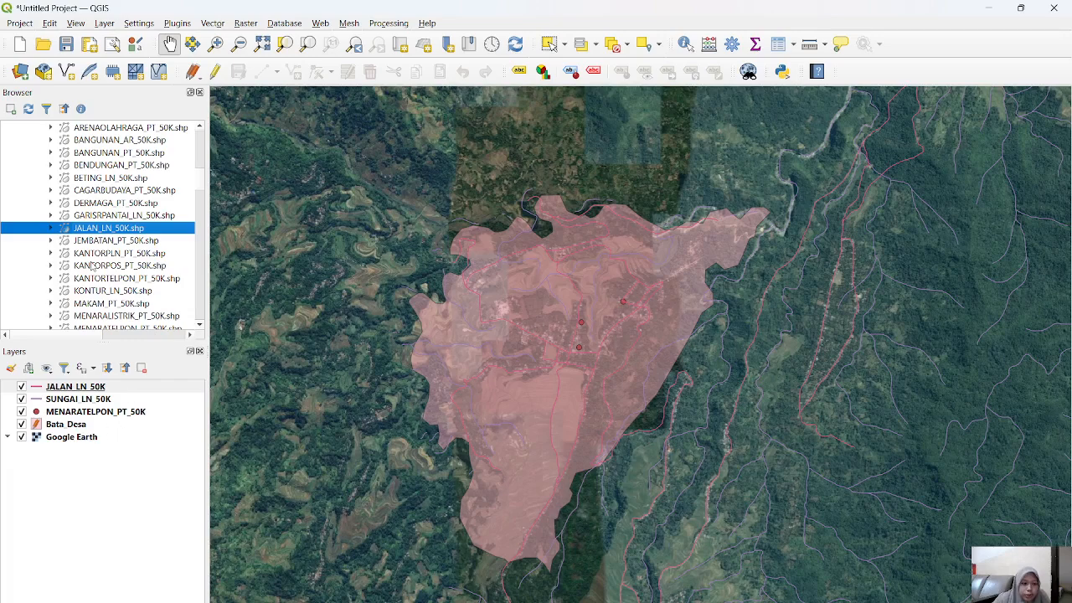
{"action": "scroll", "coordinate": [92, 266], "scroll_direction": "up", "scroll_amount": 10}
{"action": "scroll", "coordinate": [48, 280], "scroll_direction": "down", "scroll_amount": 10}
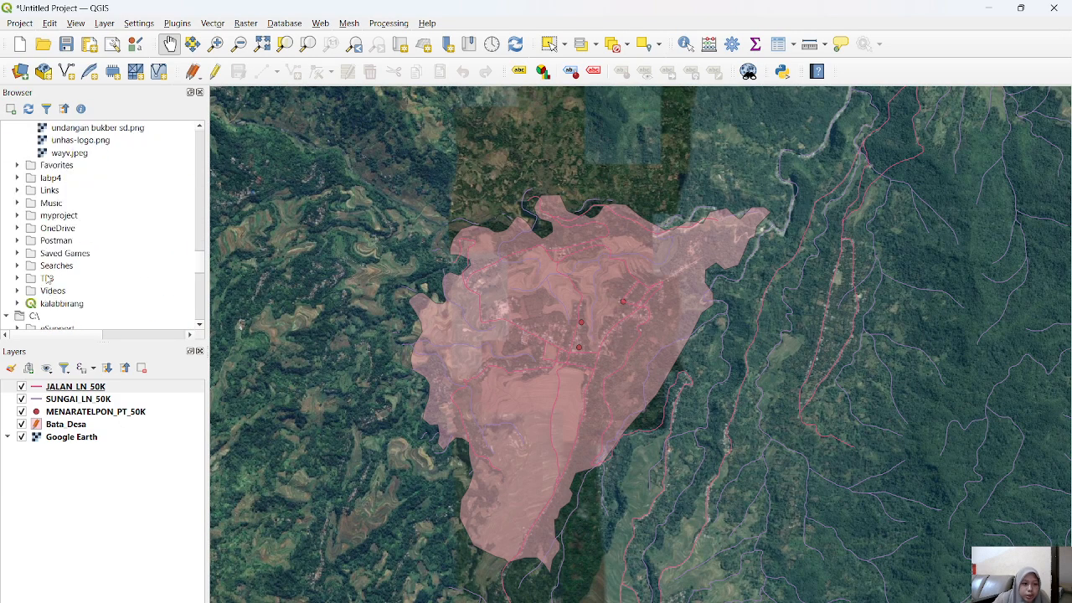
Step: Add the OpenStreetMap tile layer directly beneath Bata_Desa and hide the Google Earth layer
{"action": "scroll", "coordinate": [48, 283], "scroll_direction": "up", "scroll_amount": 4}
{"action": "scroll", "coordinate": [52, 284], "scroll_direction": "down", "scroll_amount": 8}
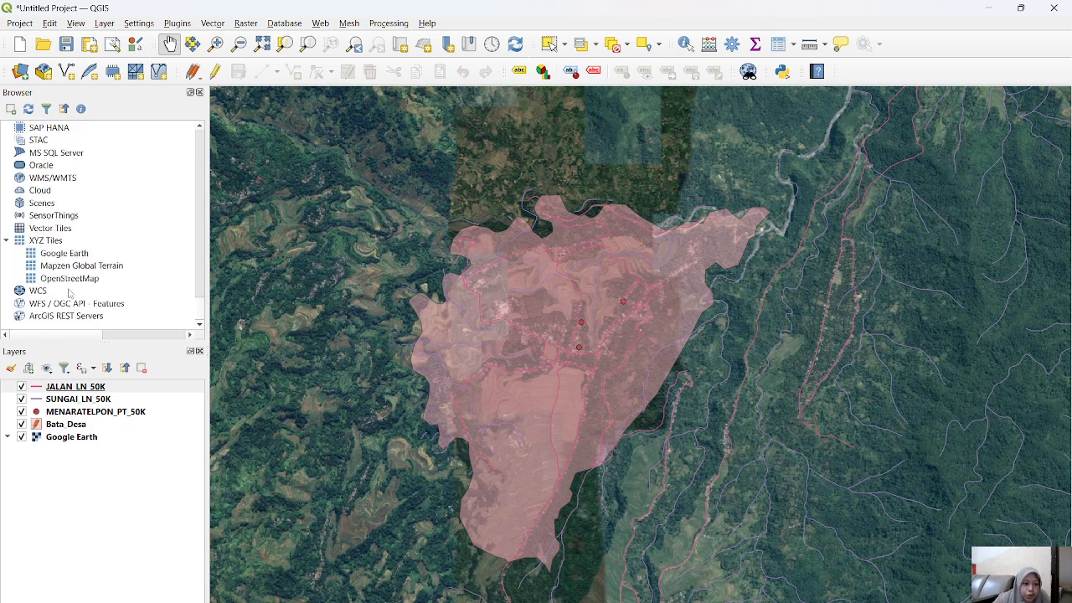
{"action": "left_click", "coordinate": [76, 280]}
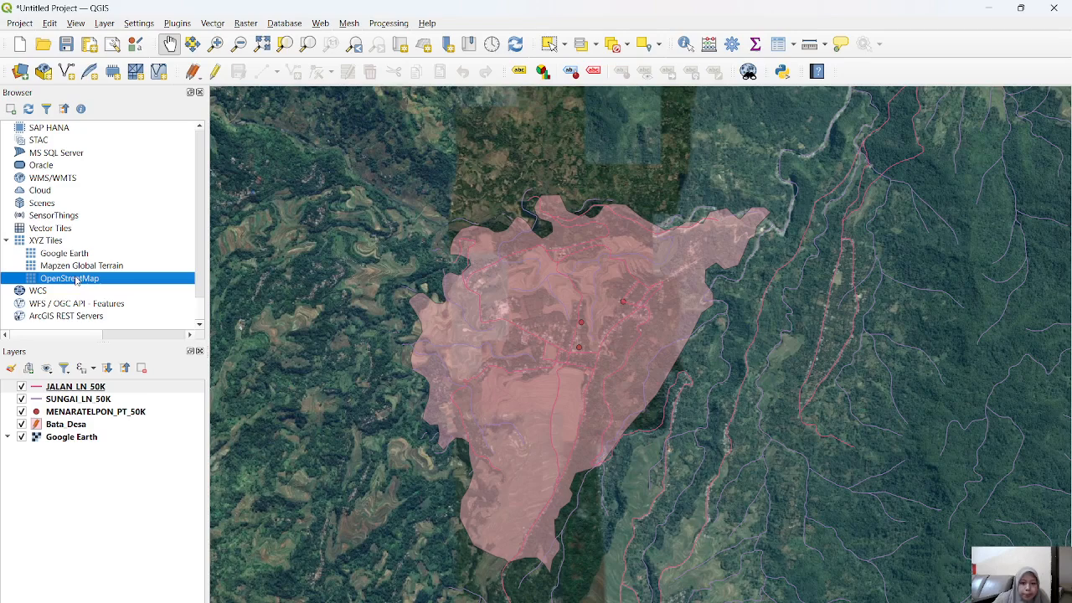
{"action": "double_click", "coordinate": [76, 280]}
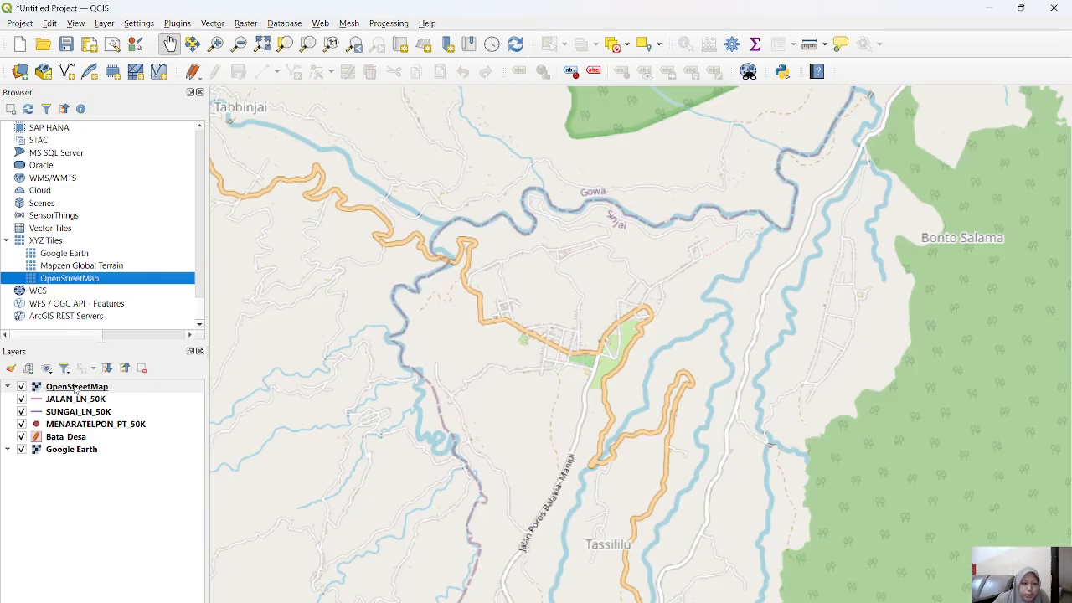
{"action": "left_click_drag", "start_coordinate": [74, 390], "coordinate": [74, 447]}
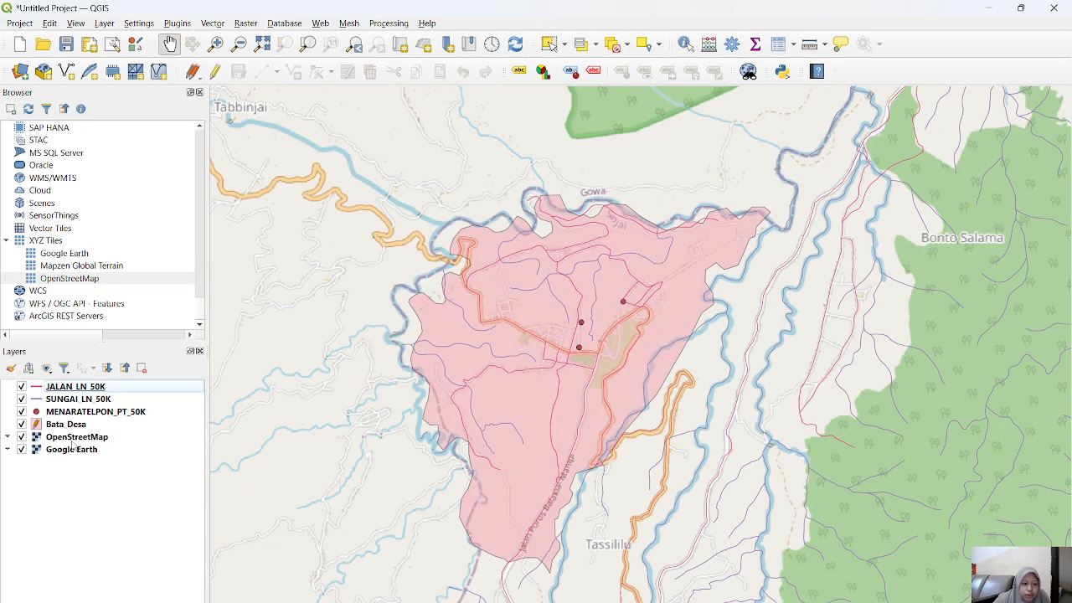
{"action": "left_click", "coordinate": [22, 450]}
{"action": "left_click_drag", "start_coordinate": [613, 354], "coordinate": [620, 353]}
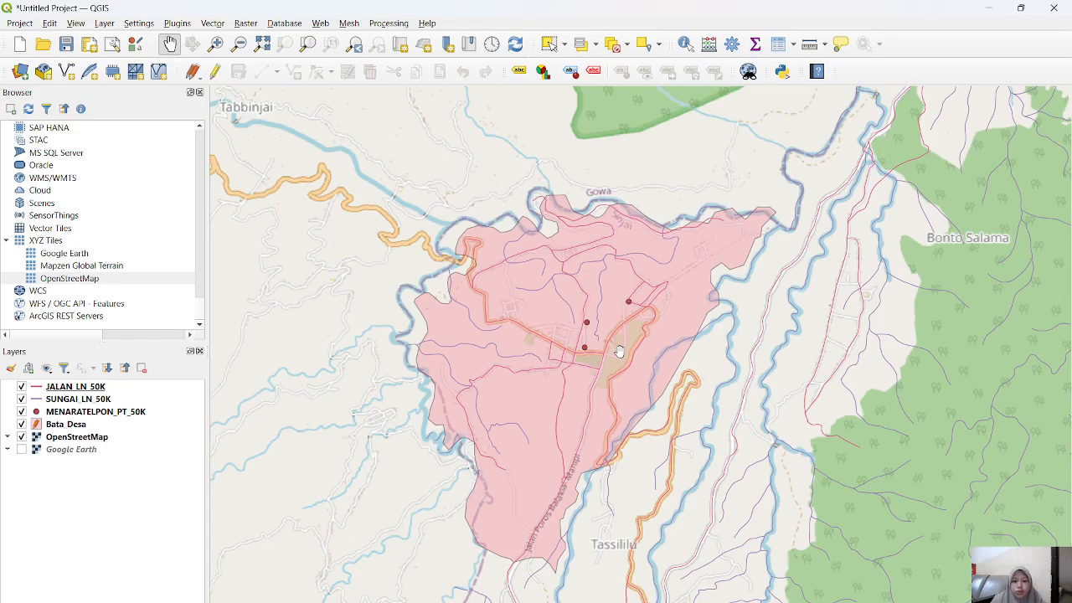
{"action": "scroll", "coordinate": [618, 354], "scroll_direction": "up", "scroll_amount": 2}
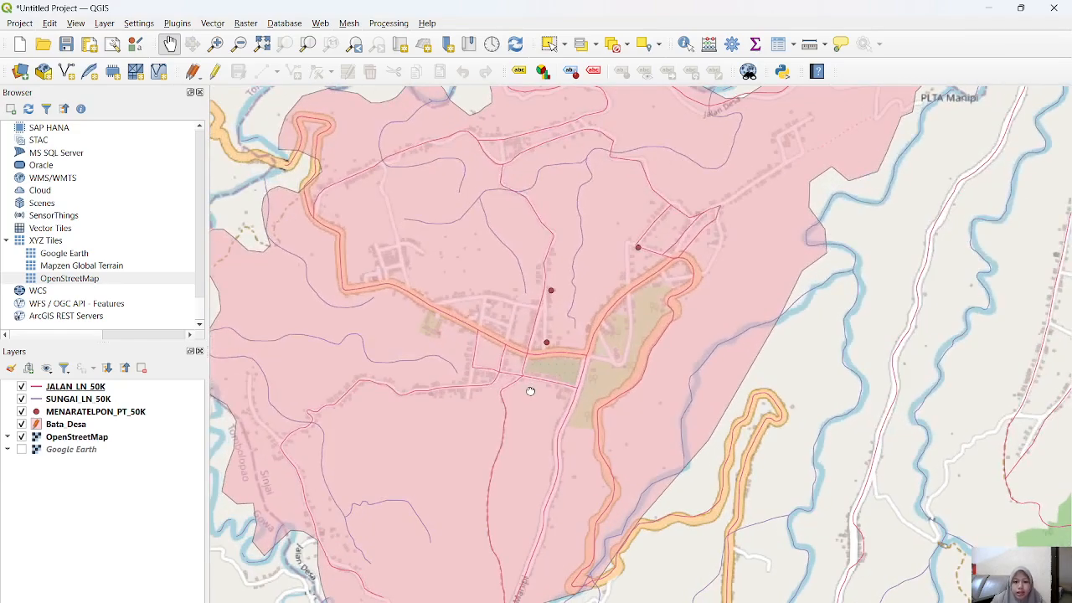
{"action": "left_click_drag", "start_coordinate": [530, 391], "coordinate": [612, 351]}
{"action": "left_click_drag", "start_coordinate": [729, 437], "coordinate": [740, 298]}
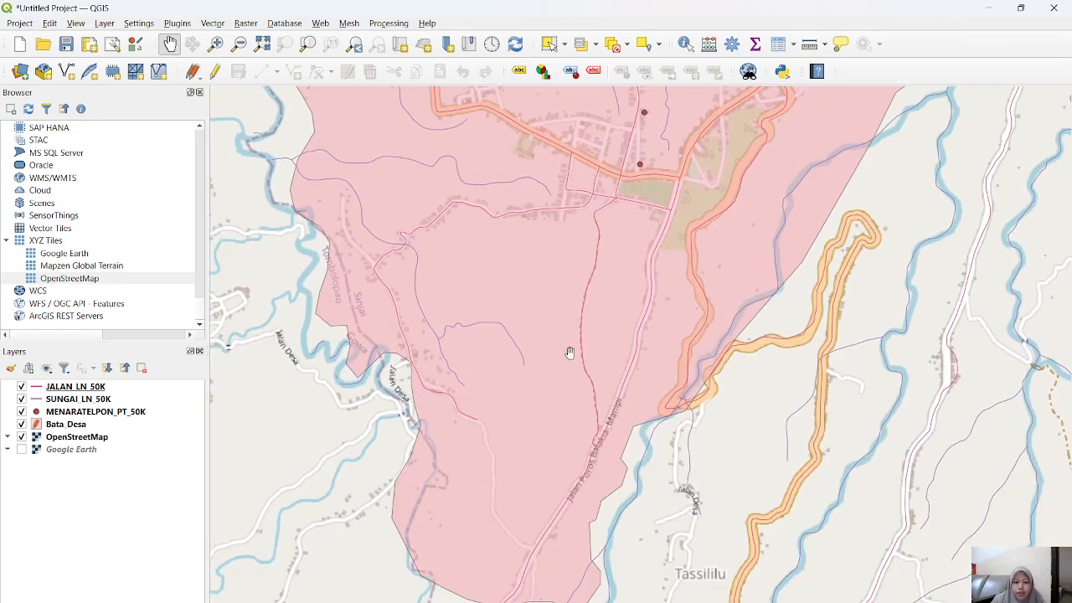
{"action": "left_click_drag", "start_coordinate": [576, 332], "coordinate": [526, 453]}
{"action": "left_click_drag", "start_coordinate": [562, 296], "coordinate": [531, 397]}
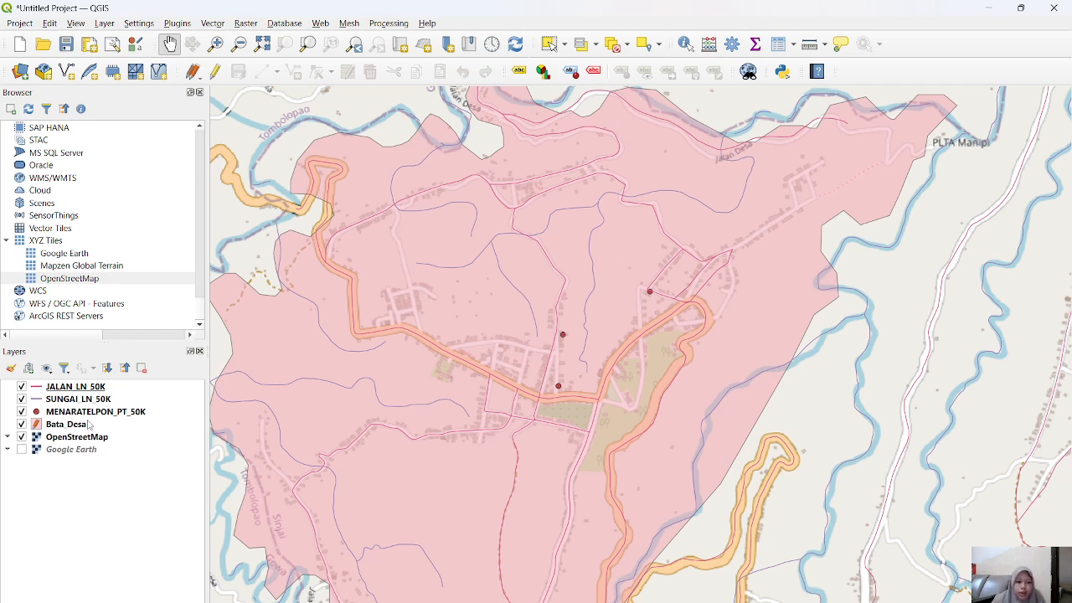
Step: Start a new shapefile layer and name its file Tower_BTS_Telkomsel
{"action": "left_click", "coordinate": [106, 25]}
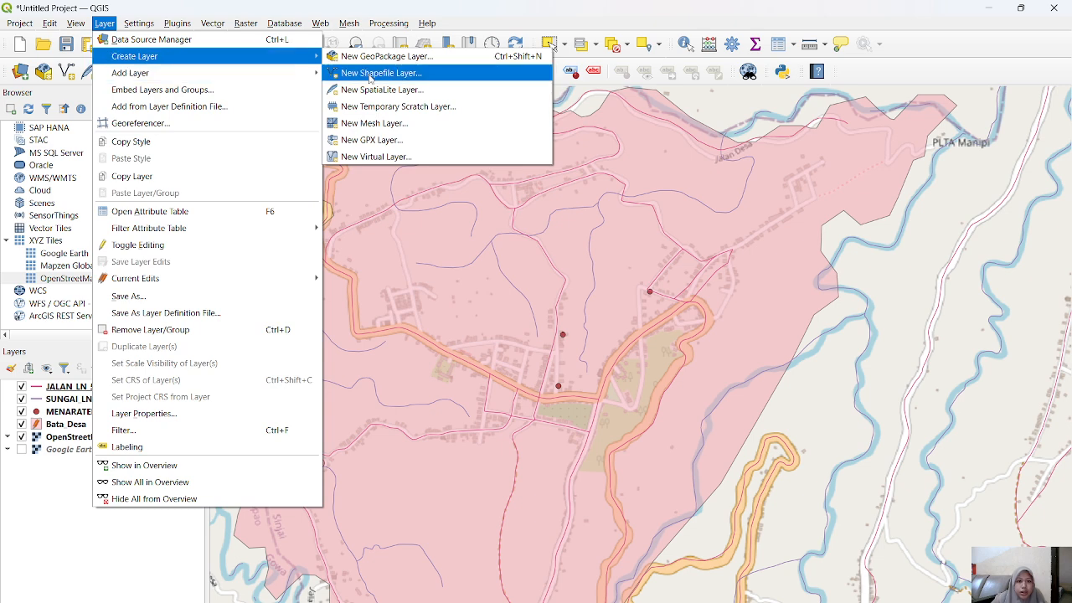
{"action": "left_click", "coordinate": [372, 74]}
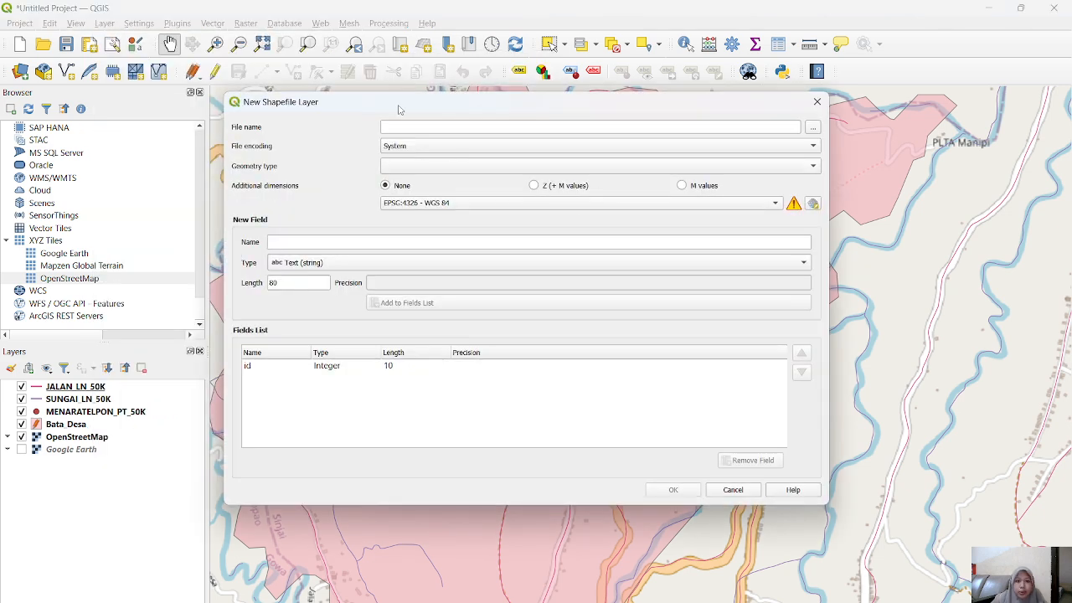
{"action": "left_click", "coordinate": [765, 130]}
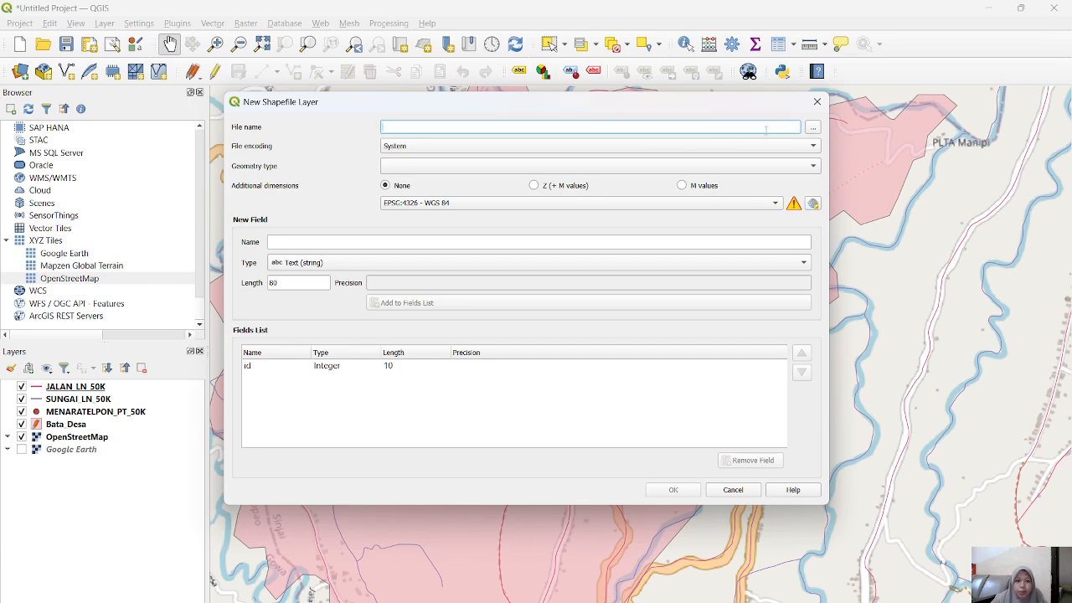
{"action": "type", "text": "Ma"}
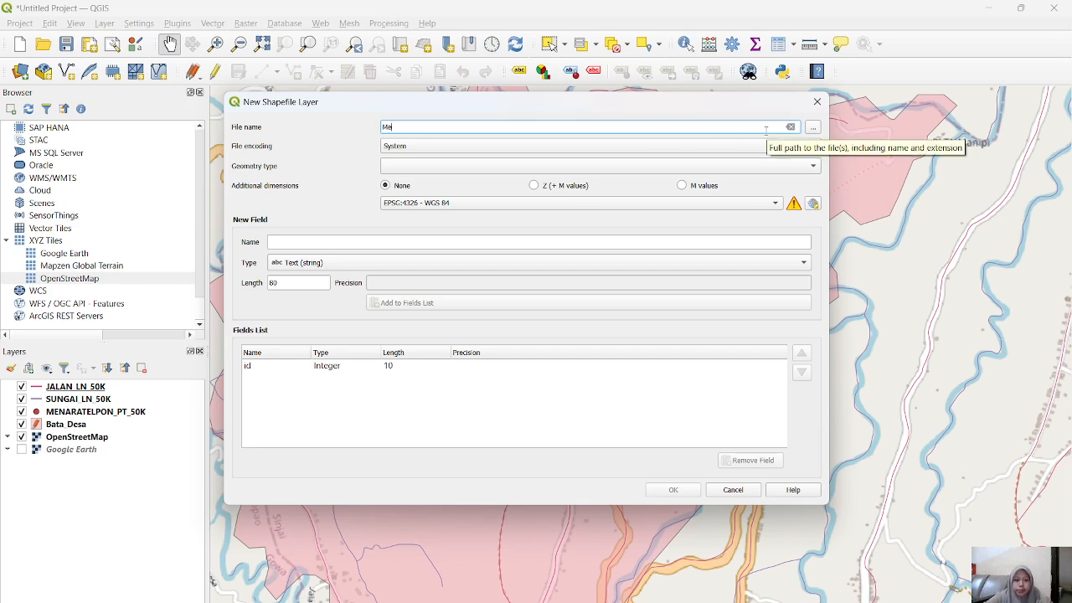
{"action": "key", "text": "BackSpace"}
{"action": "type", "text": "Tower_"}
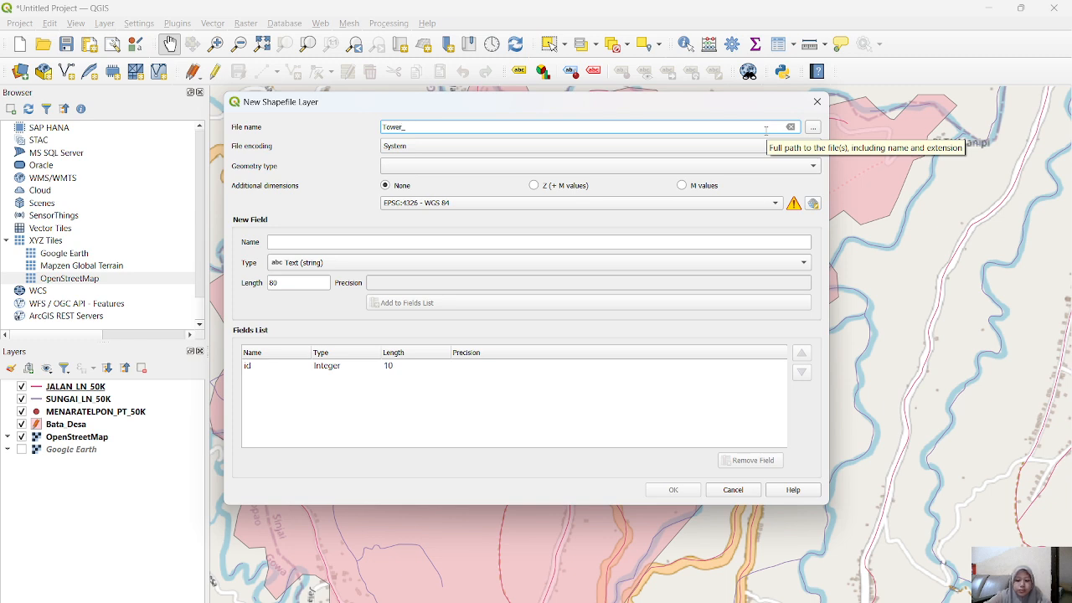
{"action": "type", "text": "81"}
{"action": "type", "text": "S_"}
{"action": "type", "text": "Telkom"}
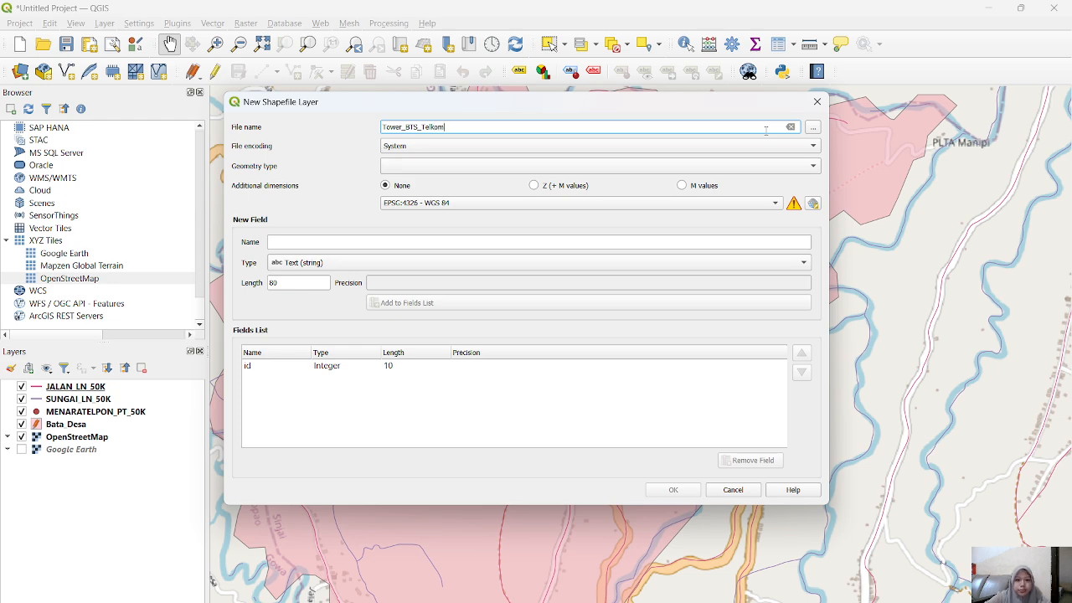
{"action": "type", "text": "sel"}
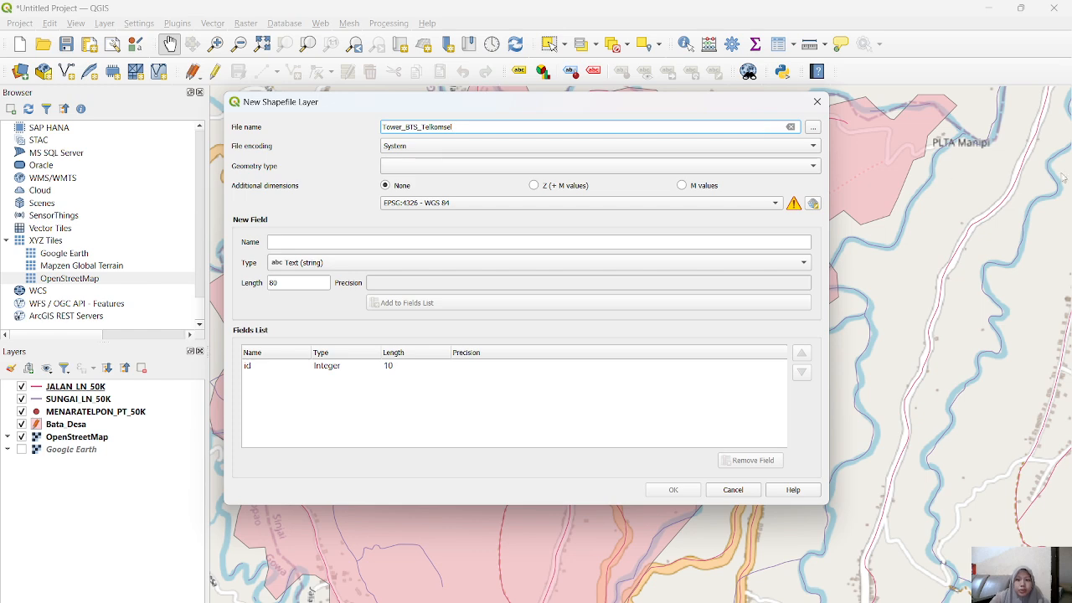
Step: Set the new shapefile's save location to the PETA WILAYA folder in Downloads
{"action": "left_click", "coordinate": [813, 127]}
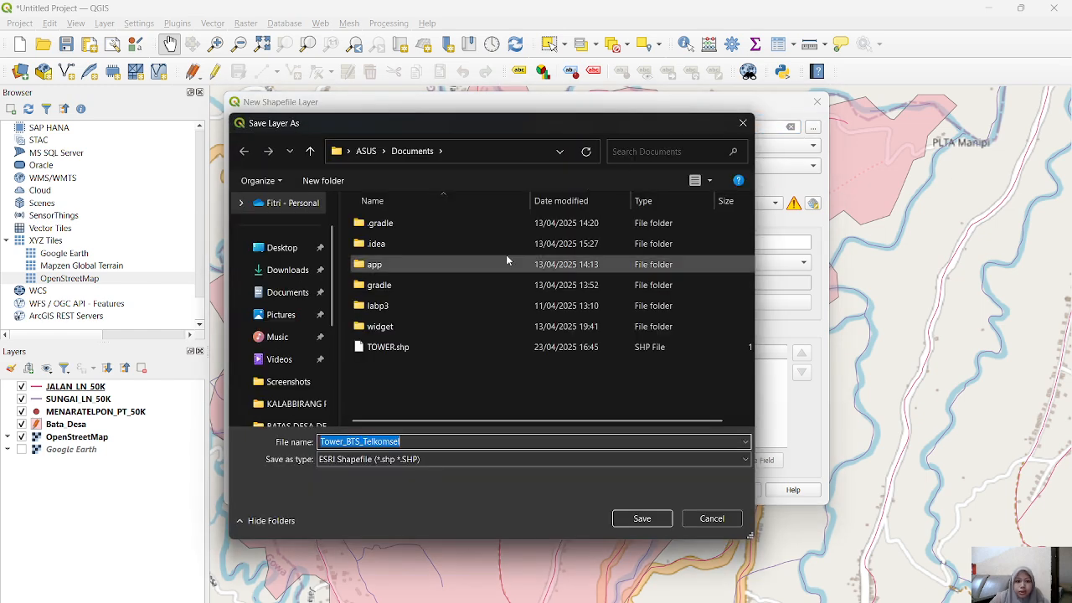
{"action": "left_click", "coordinate": [310, 271]}
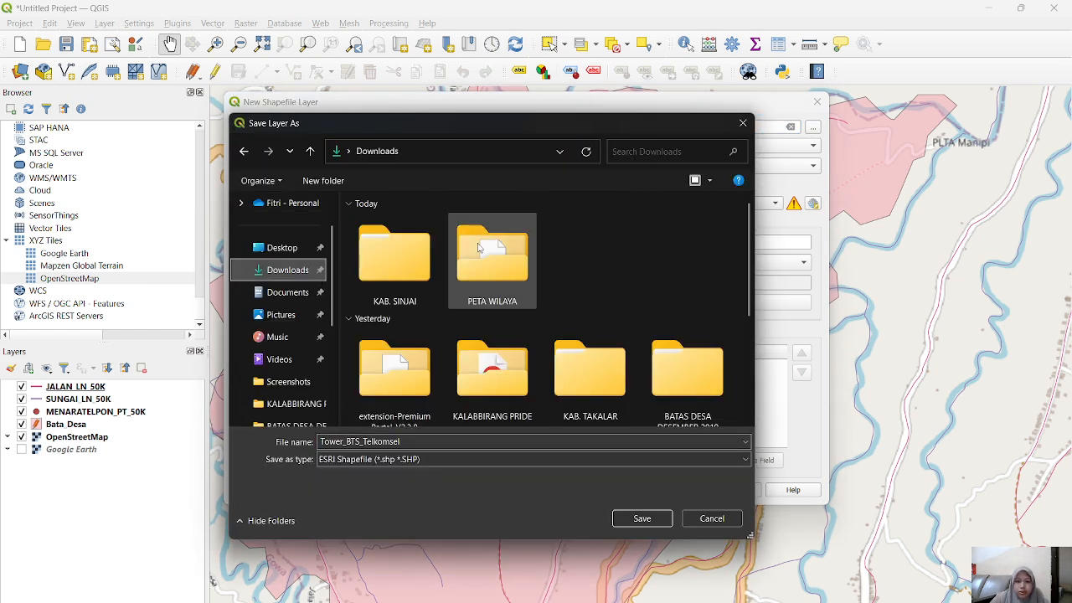
{"action": "double_click", "coordinate": [518, 290]}
{"action": "left_click", "coordinate": [641, 518]}
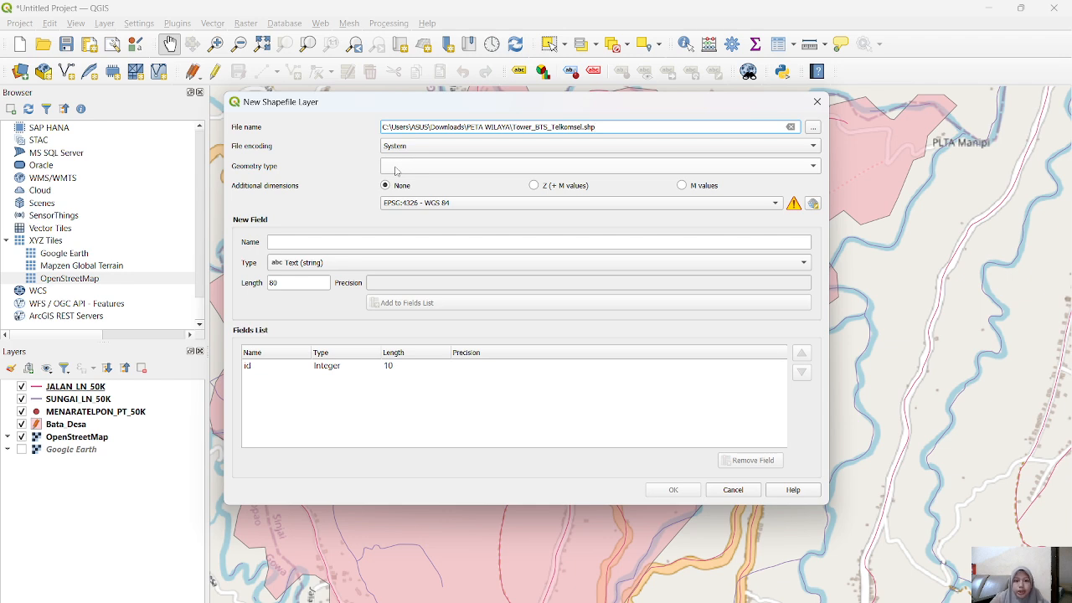
Step: Set the new shapefile's geometry type to Point
{"action": "left_click", "coordinate": [396, 168]}
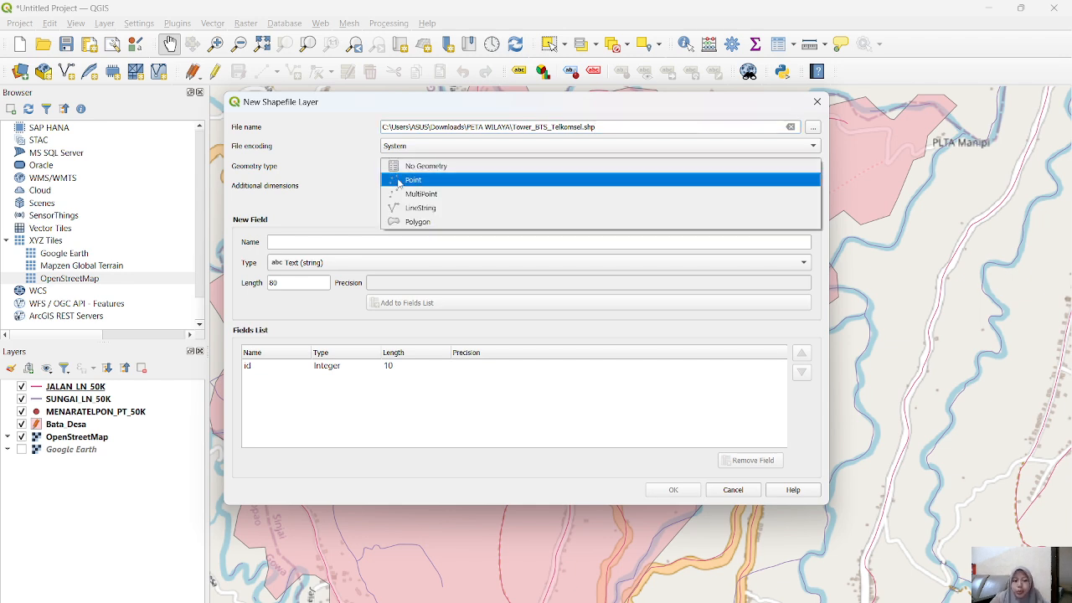
{"action": "left_click", "coordinate": [399, 181]}
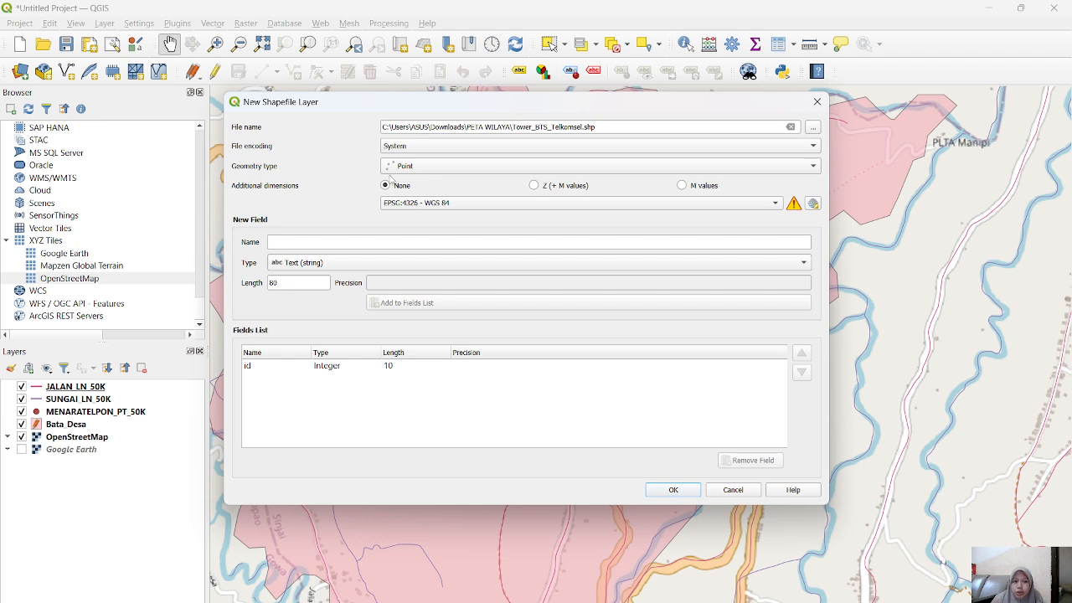
{"action": "left_click", "coordinate": [394, 167]}
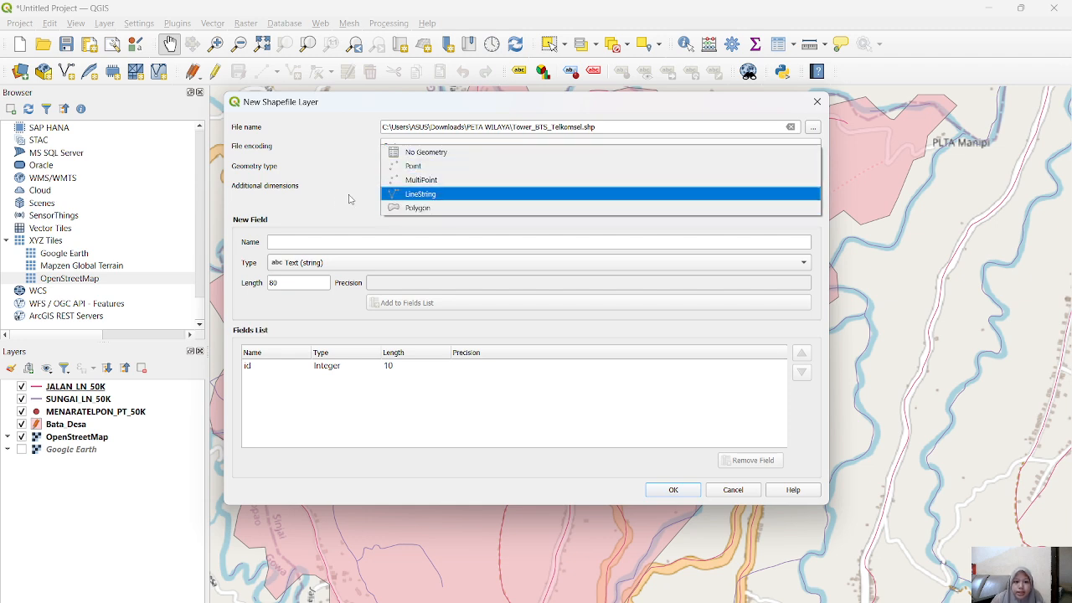
{"action": "left_click", "coordinate": [323, 202]}
Step: Add the text fields Nama and Jenis to the new shapefile and create the layer
{"action": "left_click", "coordinate": [297, 239]}
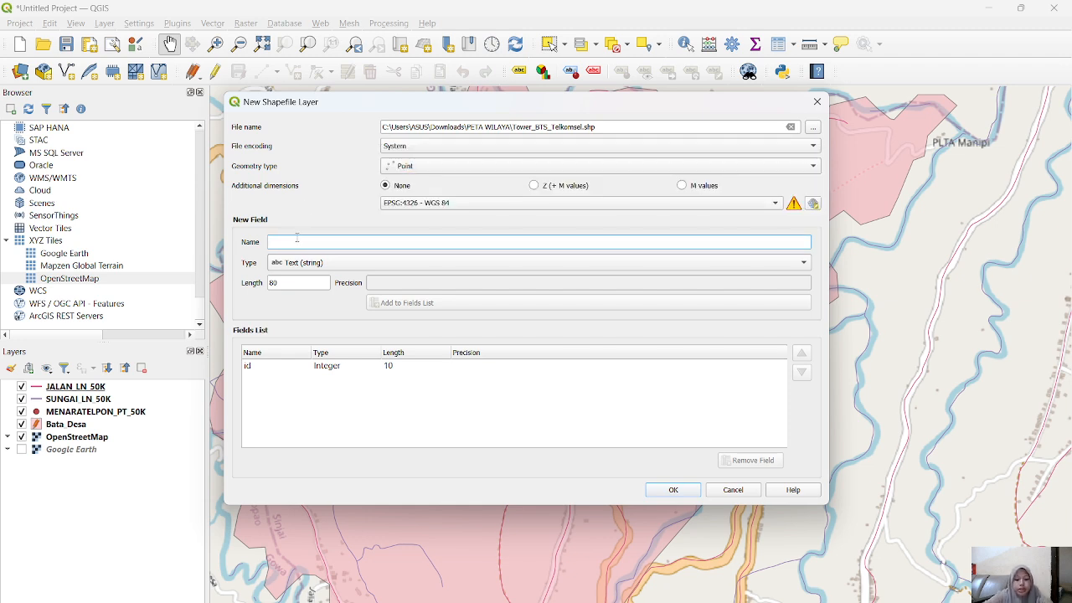
{"action": "type", "text": "Nama"}
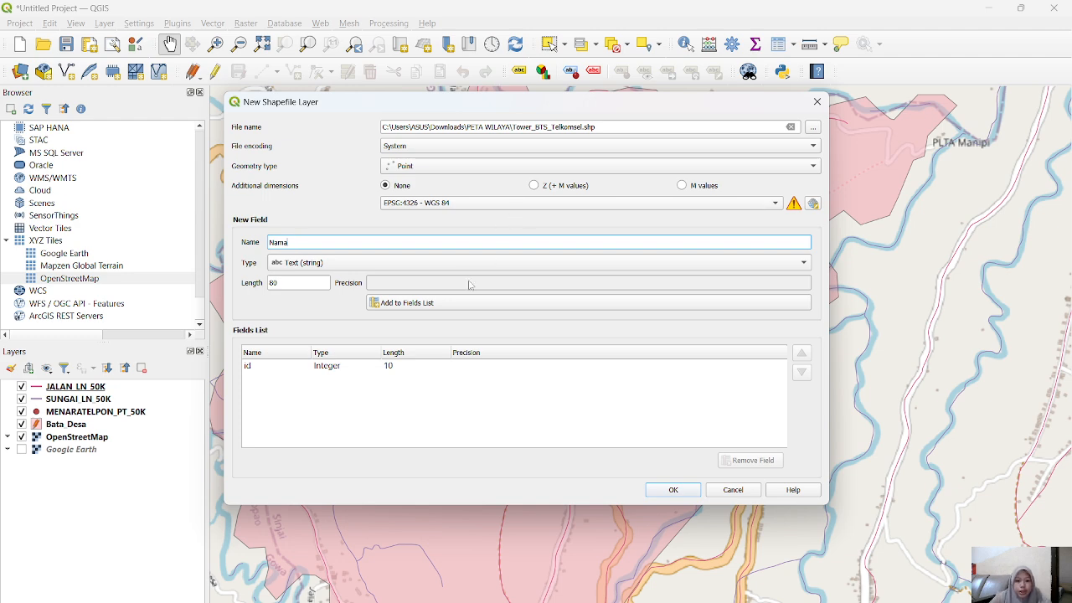
{"action": "left_click", "coordinate": [385, 303]}
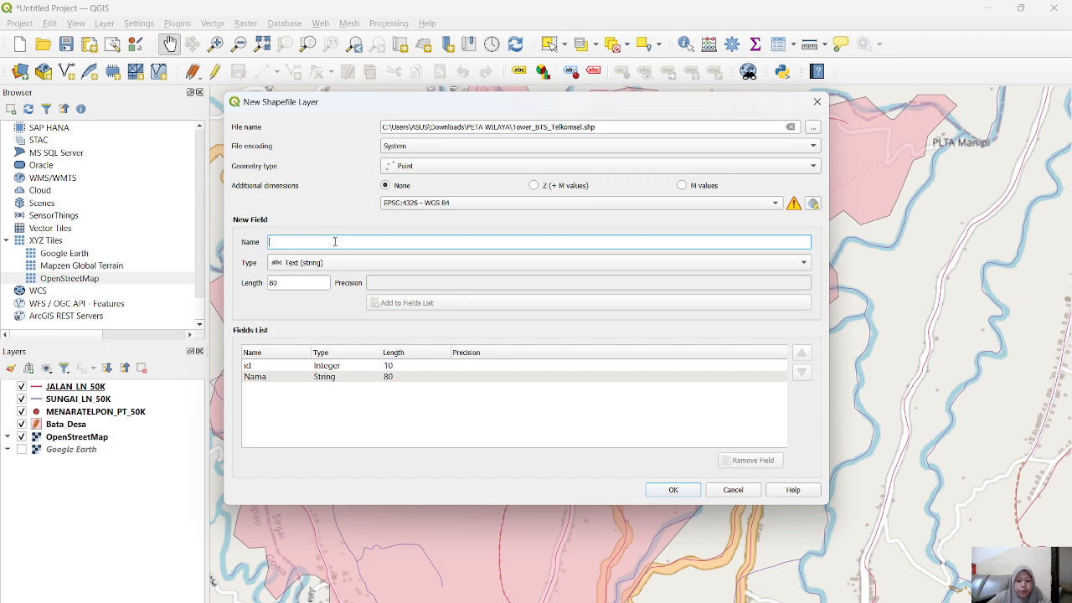
{"action": "type", "text": "Jen"}
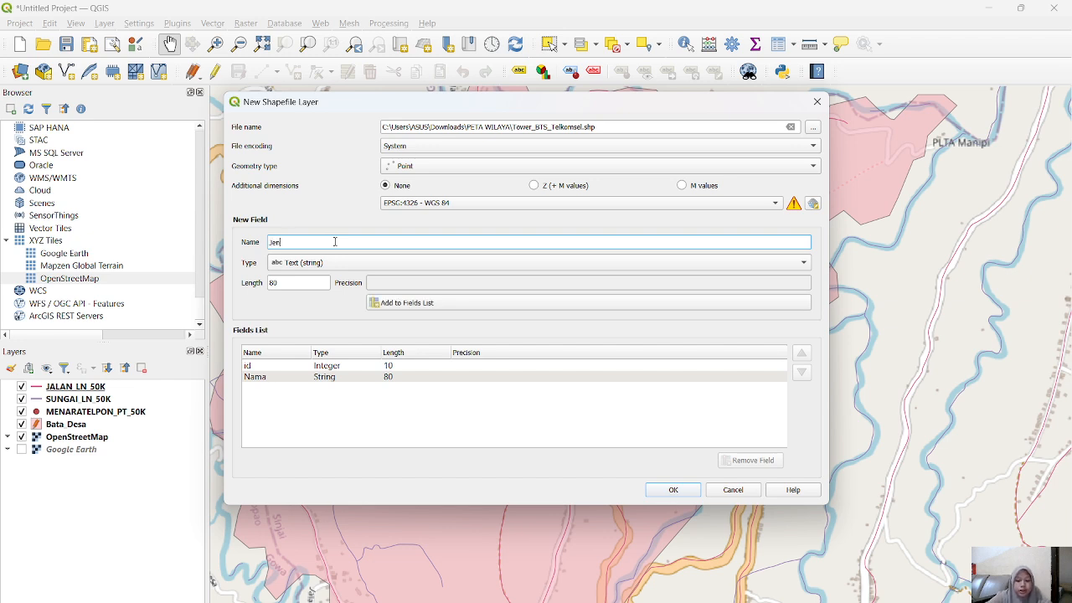
{"action": "type", "text": "is"}
{"action": "left_click", "coordinate": [407, 303]}
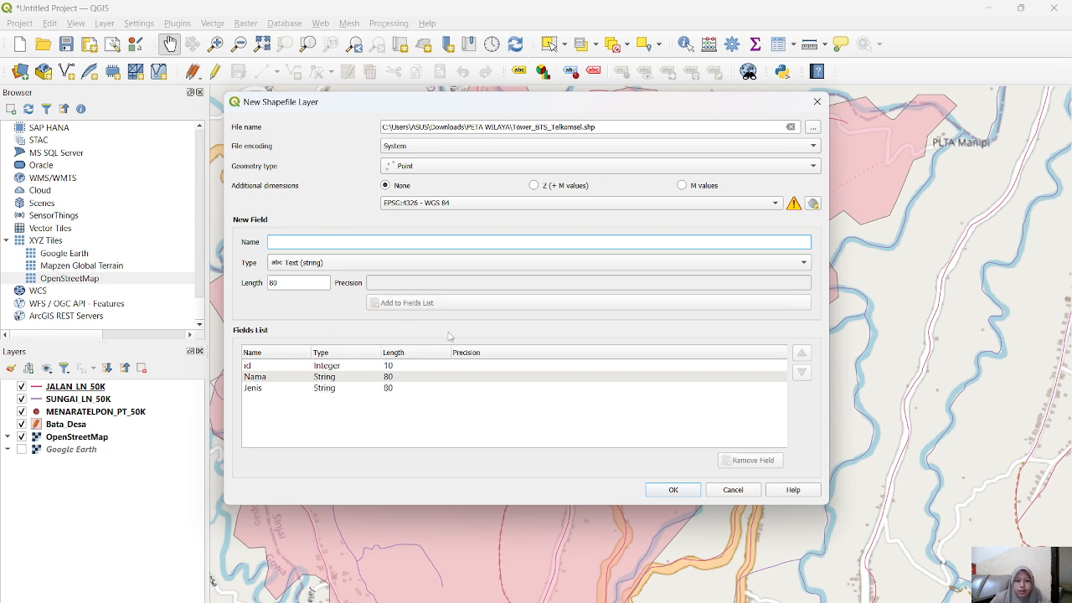
{"action": "left_click", "coordinate": [673, 490]}
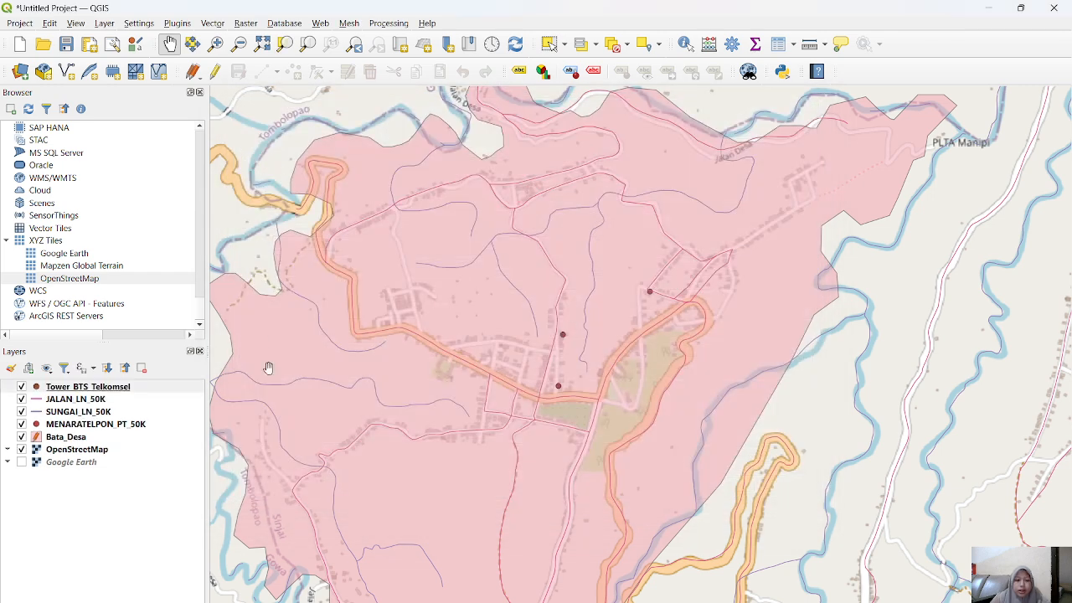
Step: Enable editing on Tower_BTS_Telkomsel and place a point on the telephone tower marker just north of the orange main road
{"action": "left_click", "coordinate": [215, 71]}
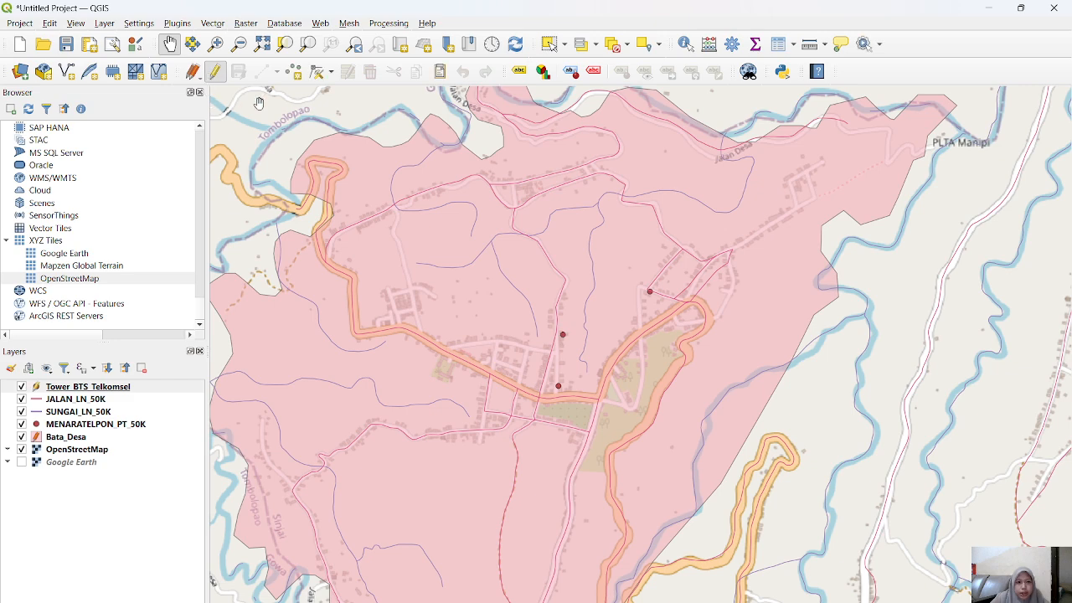
{"action": "left_click", "coordinate": [293, 72]}
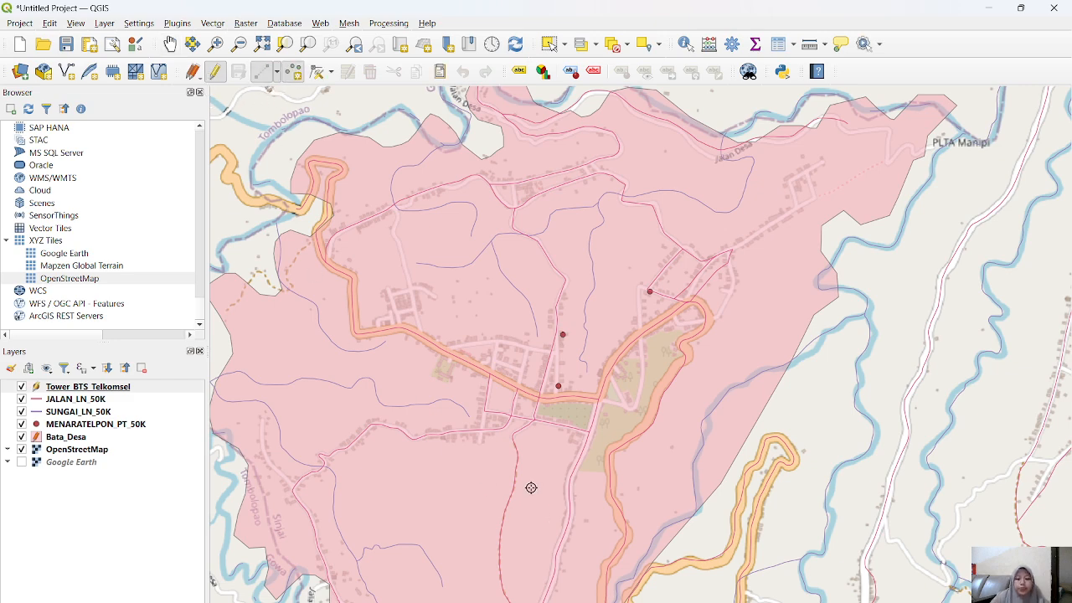
{"action": "scroll", "coordinate": [579, 395], "scroll_direction": "up", "scroll_amount": 3}
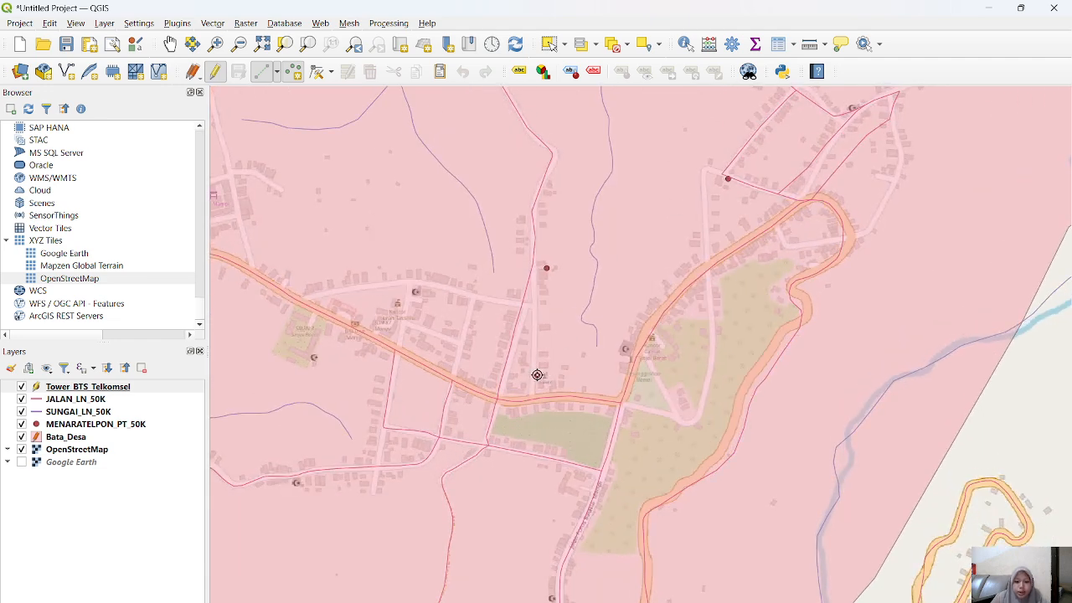
{"action": "left_click", "coordinate": [537, 375]}
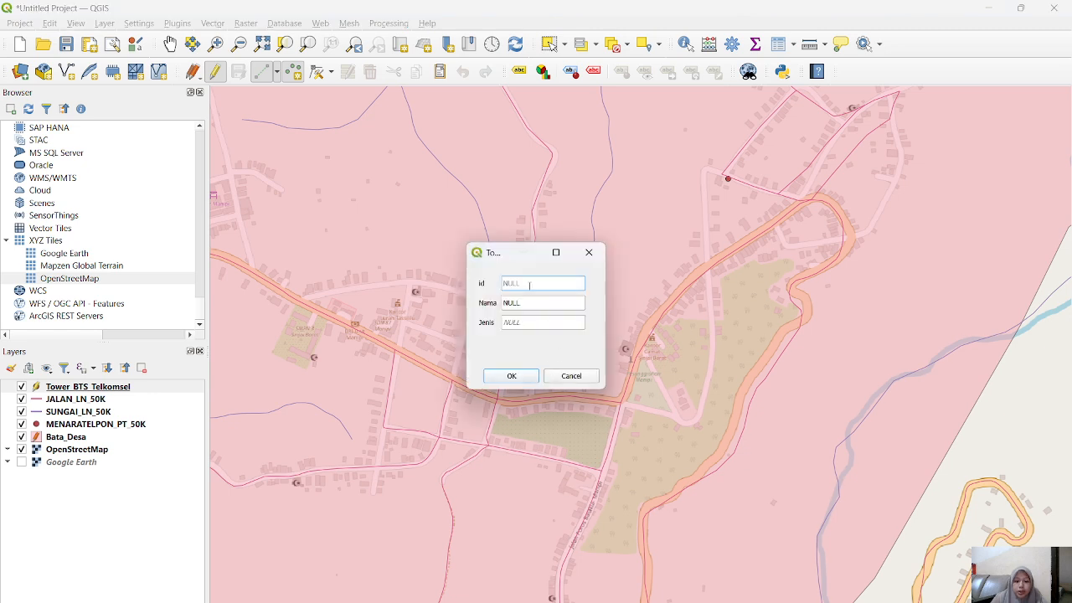
Step: Fill in the new tower point's attributes with id 1, Nama Tower Telkomsel and Jenis Tower
{"action": "type", "text": "1"}
{"action": "left_click", "coordinate": [527, 301]}
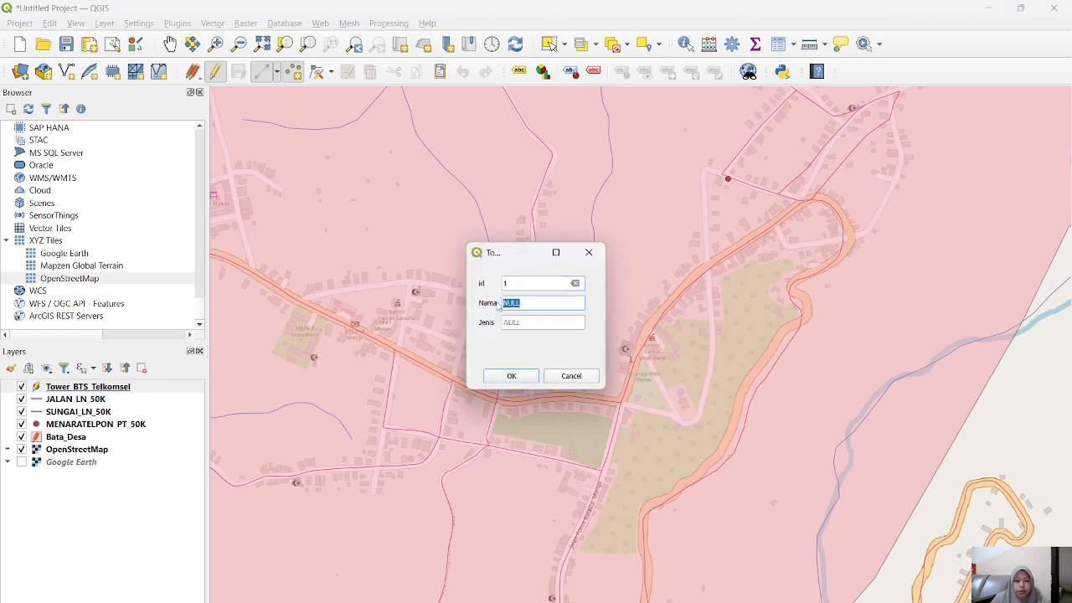
{"action": "type", "text": "Tower Telkomsel"}
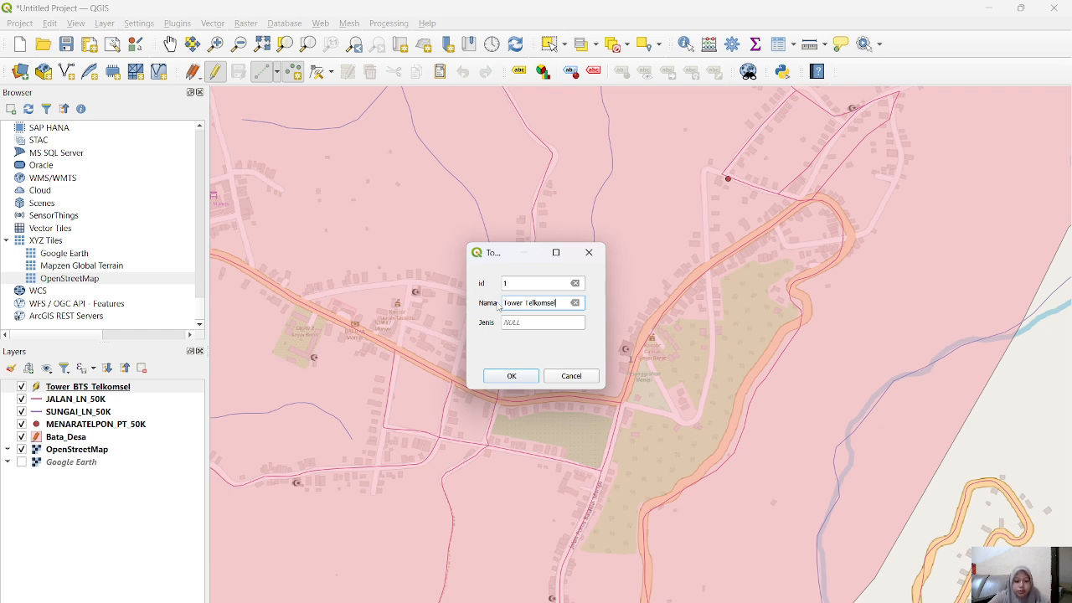
{"action": "key", "text": "ctrl+a"}
{"action": "key", "text": "ctrl+c"}
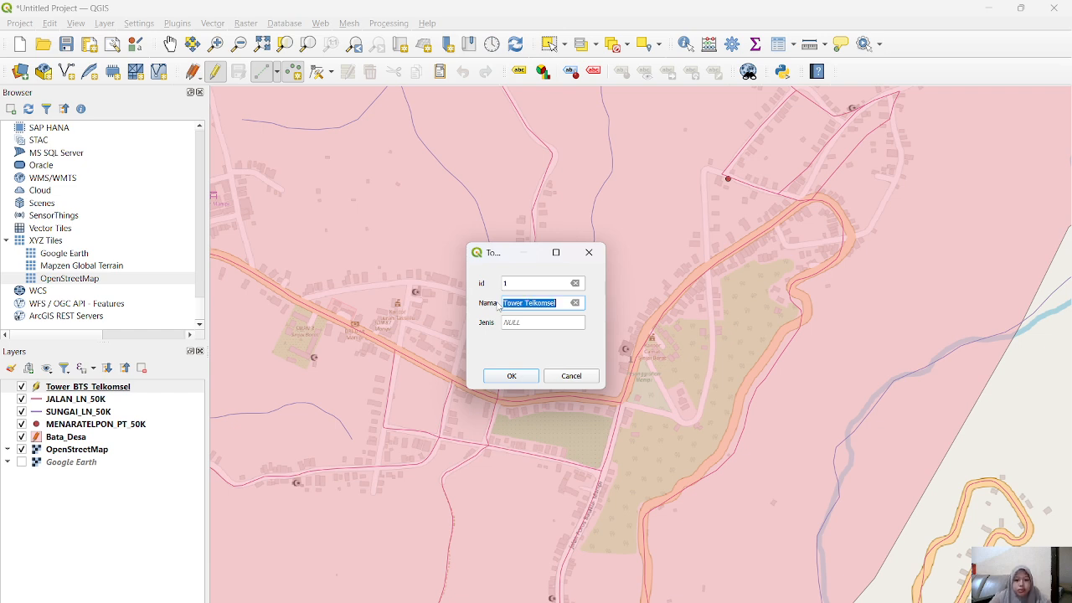
{"action": "left_click", "coordinate": [523, 323]}
{"action": "type", "text": "Tower"}
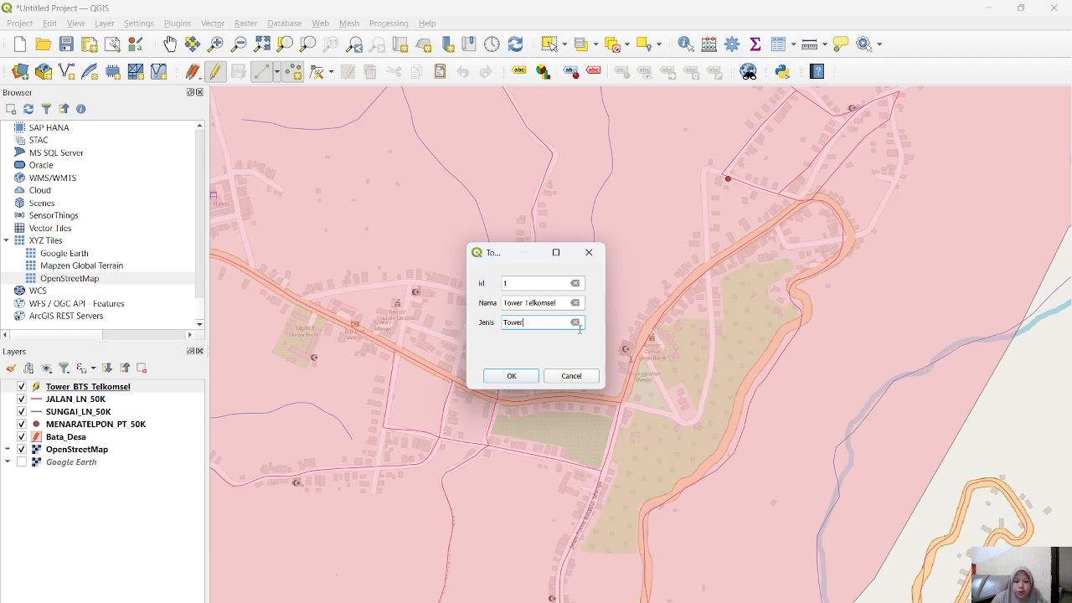
{"action": "left_click", "coordinate": [506, 377]}
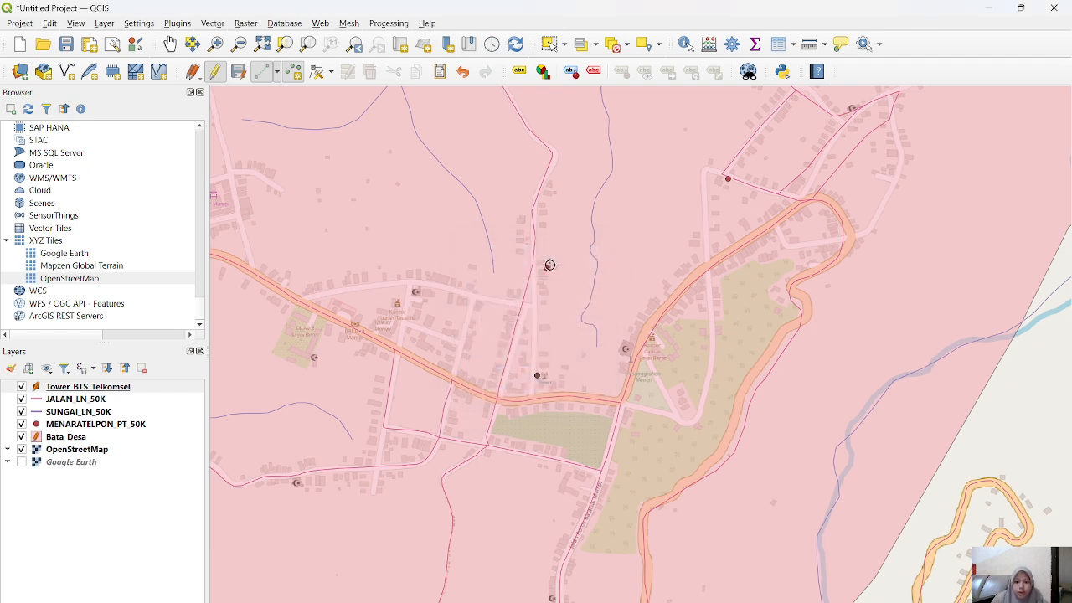
Step: Add a second point on the telephone tower marker farther north, with id 2, Nama Tower Telkomsel and Jenis Tower
{"action": "left_click", "coordinate": [545, 268]}
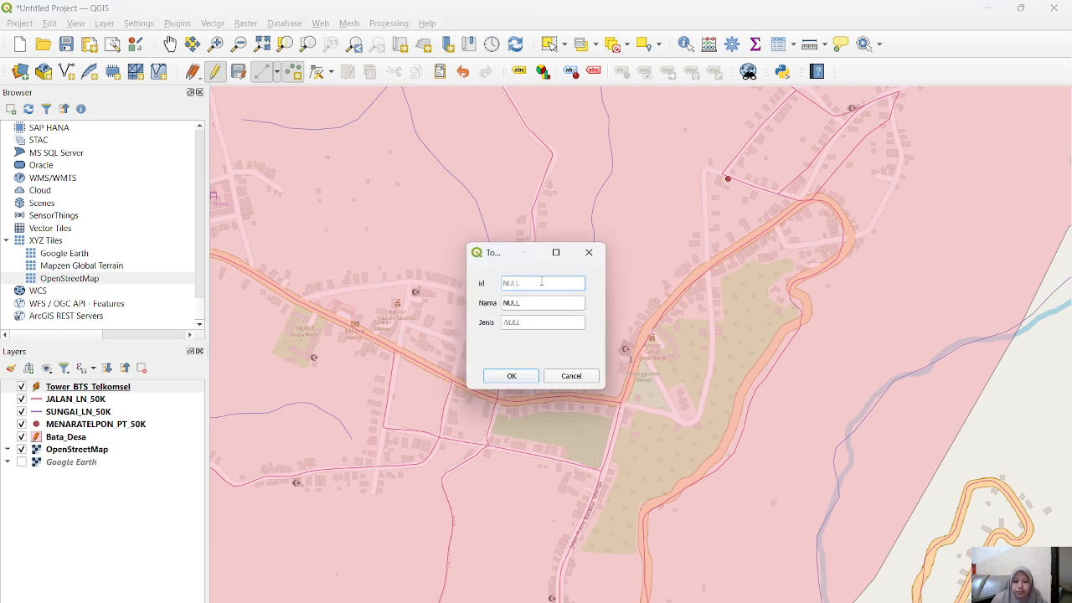
{"action": "type", "text": "2"}
{"action": "double_click", "coordinate": [530, 305]}
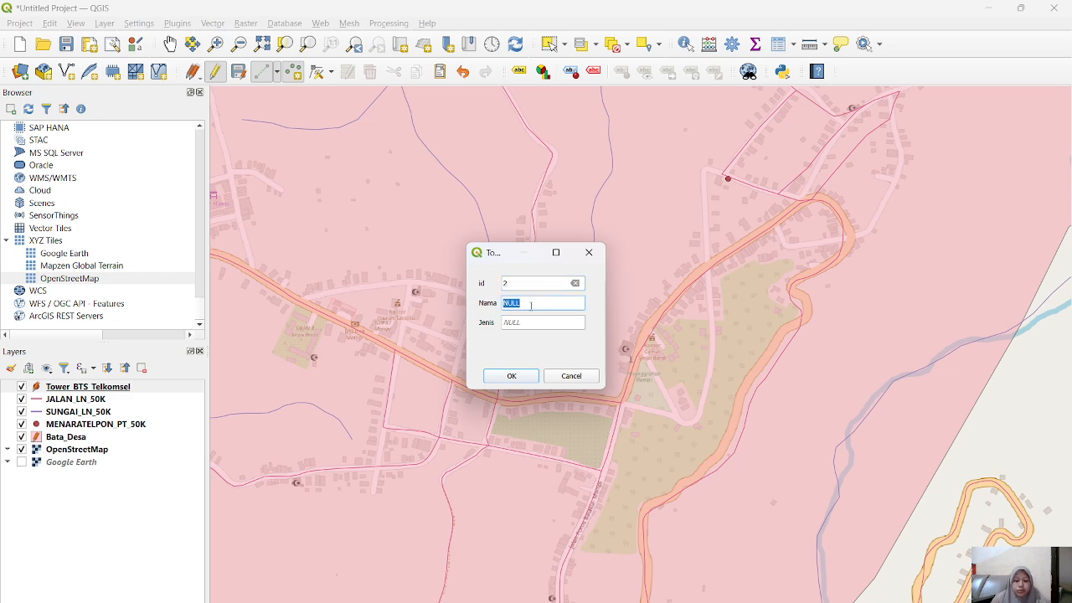
{"action": "key", "text": "ctrl+v"}
{"action": "double_click", "coordinate": [530, 321]}
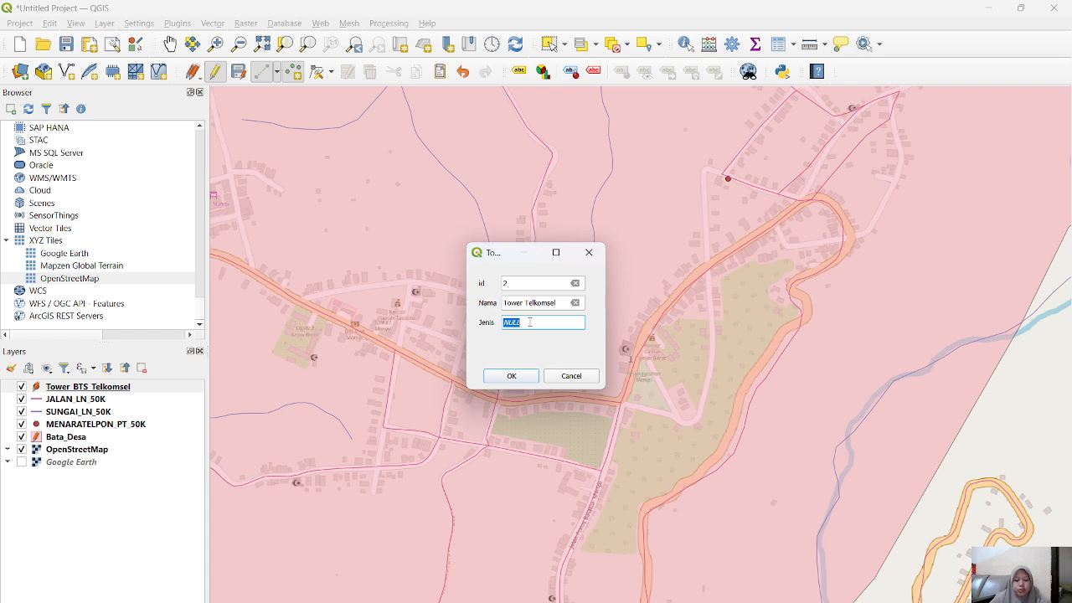
{"action": "type", "text": "Tower"}
{"action": "left_click", "coordinate": [508, 377]}
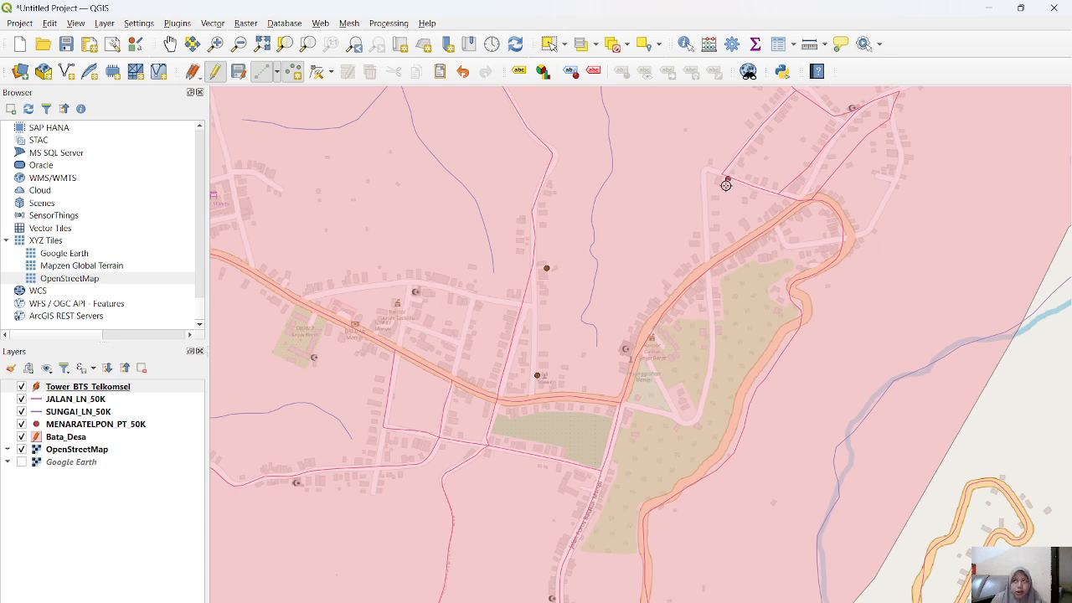
{"action": "left_click", "coordinate": [102, 23]}
{"action": "mouse_move", "coordinate": [155, 60]}
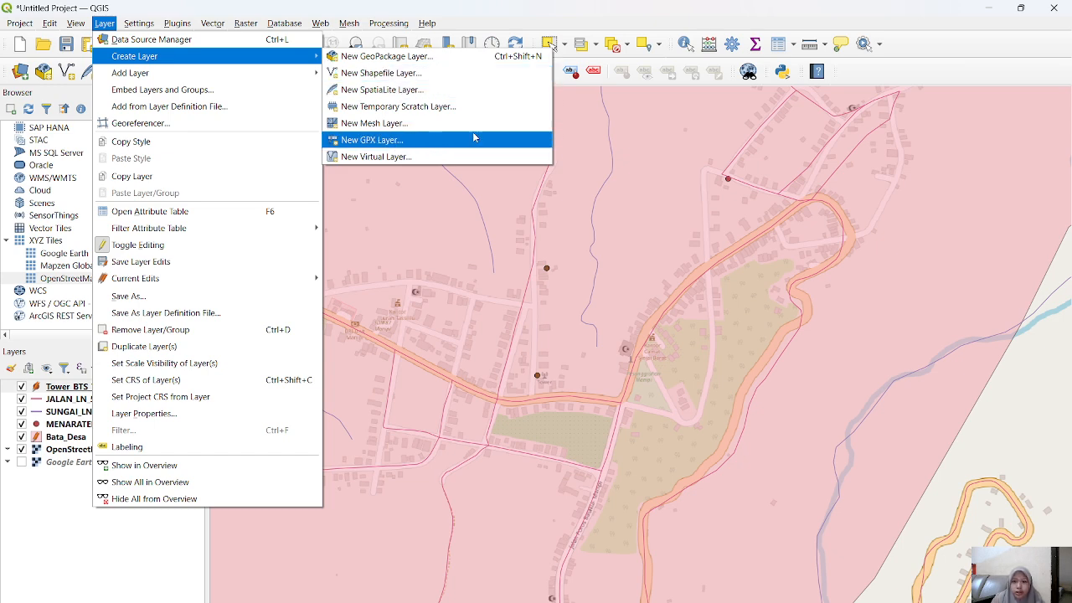
{"action": "left_click", "coordinate": [700, 209]}
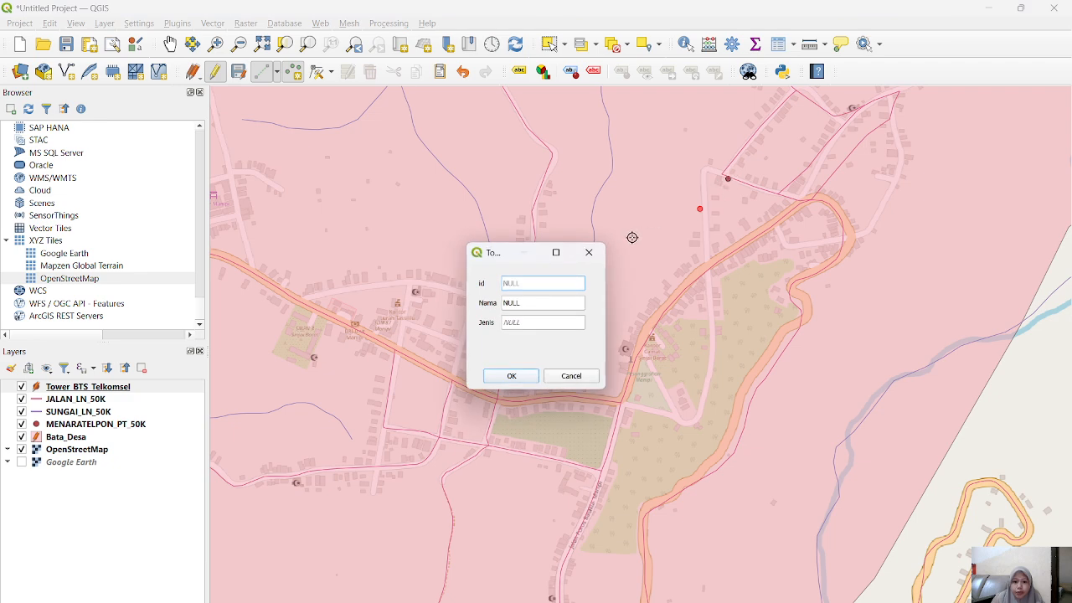
{"action": "left_click", "coordinate": [589, 252]}
Step: Add a third point on the telephone tower marker in the northeast, with id 3 and Nama Tower Telkomsel, and fill in its Jenis
{"action": "left_click", "coordinate": [728, 177]}
{"action": "type", "text": "3"}
{"action": "left_click_drag", "start_coordinate": [528, 303], "coordinate": [503, 303]}
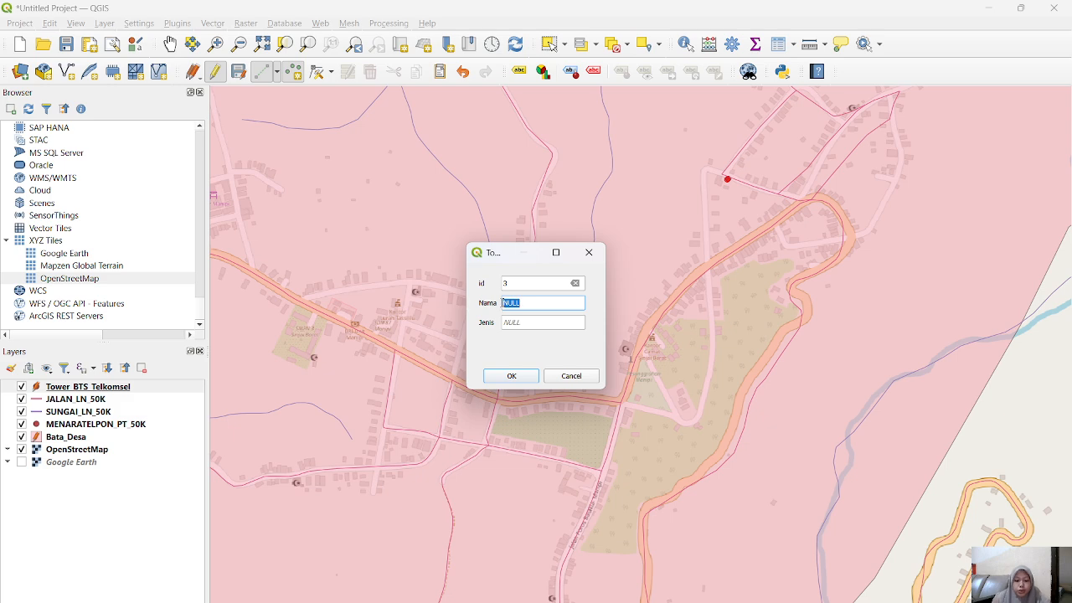
{"action": "type", "text": "1"}
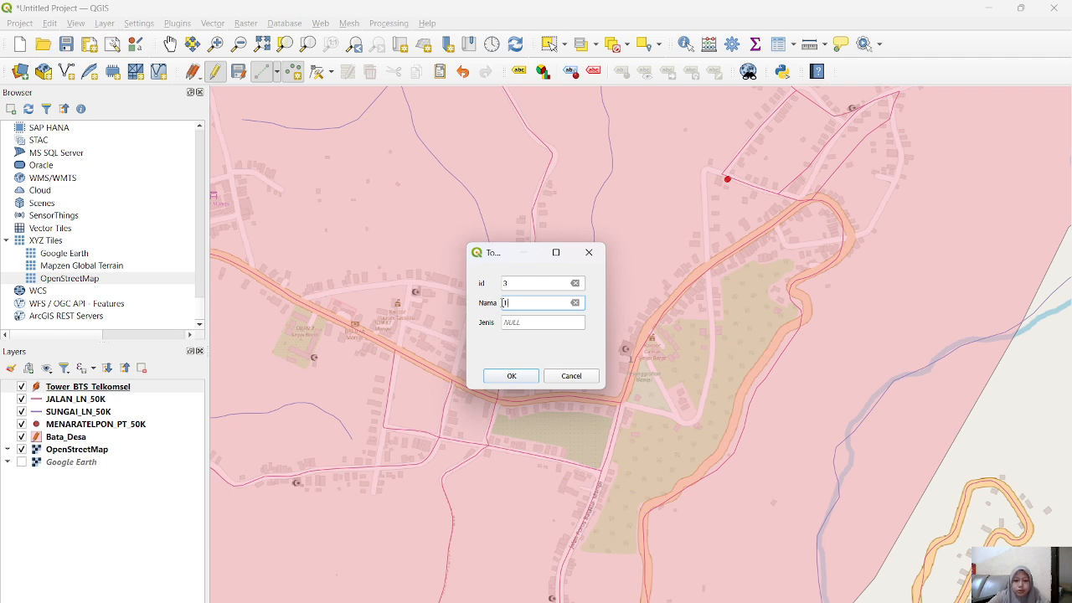
{"action": "key", "text": "ctrl+v"}
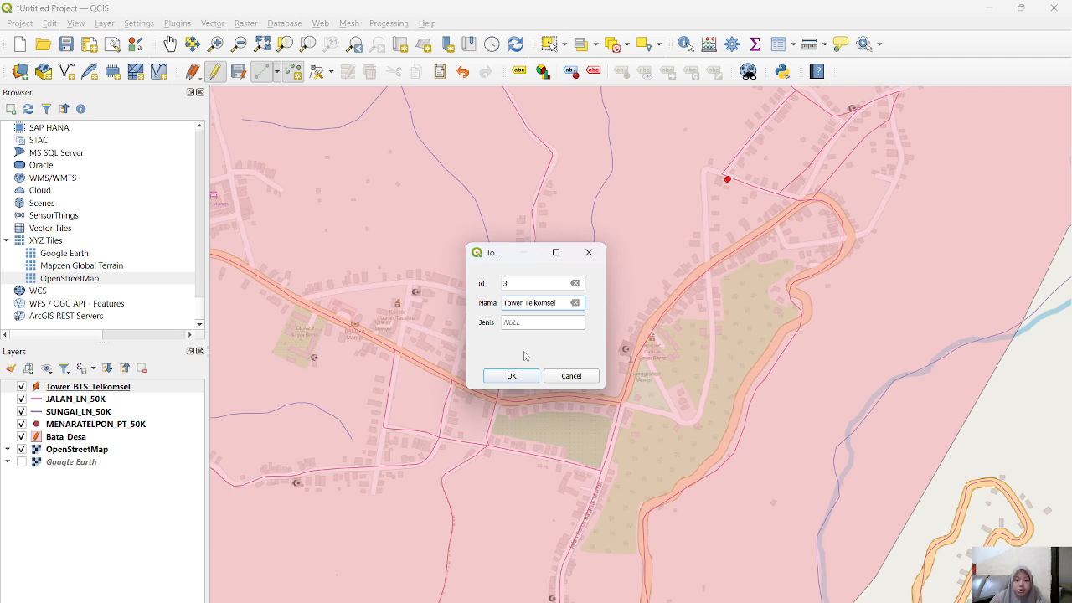
{"action": "left_click", "coordinate": [530, 324]}
{"action": "type", "text": "telkom"}
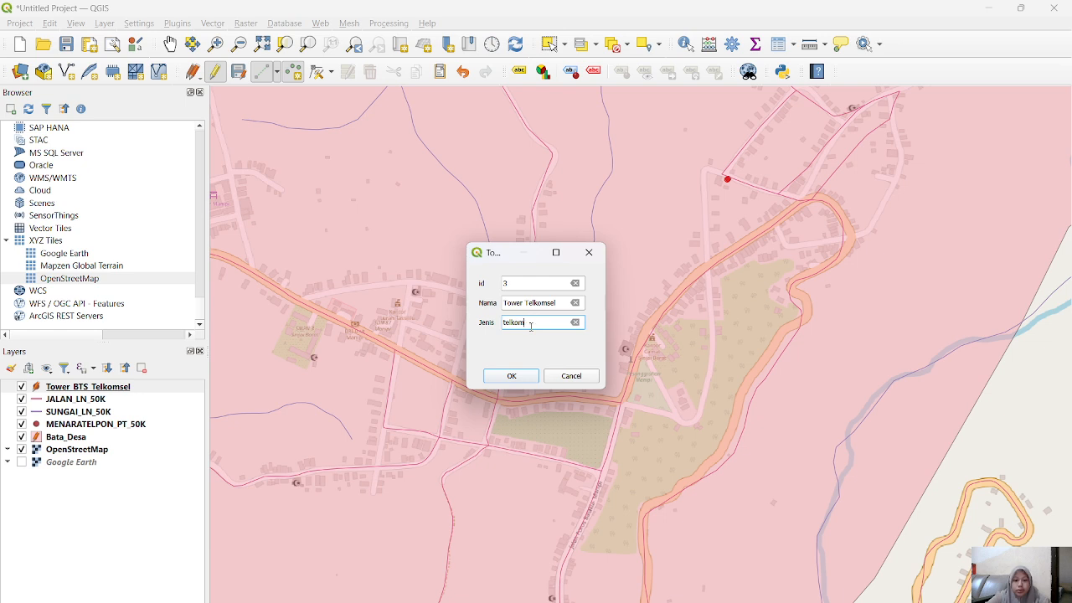
{"action": "key", "text": "BackSpace"}
{"action": "key", "text": "BackSpace"}
{"action": "key", "text": "BackSpace"}
{"action": "key", "text": "BackSpace"}
{"action": "key", "text": "BackSpace"}
{"action": "key", "text": "BackSpace"}
{"action": "left_click", "coordinate": [508, 377]}
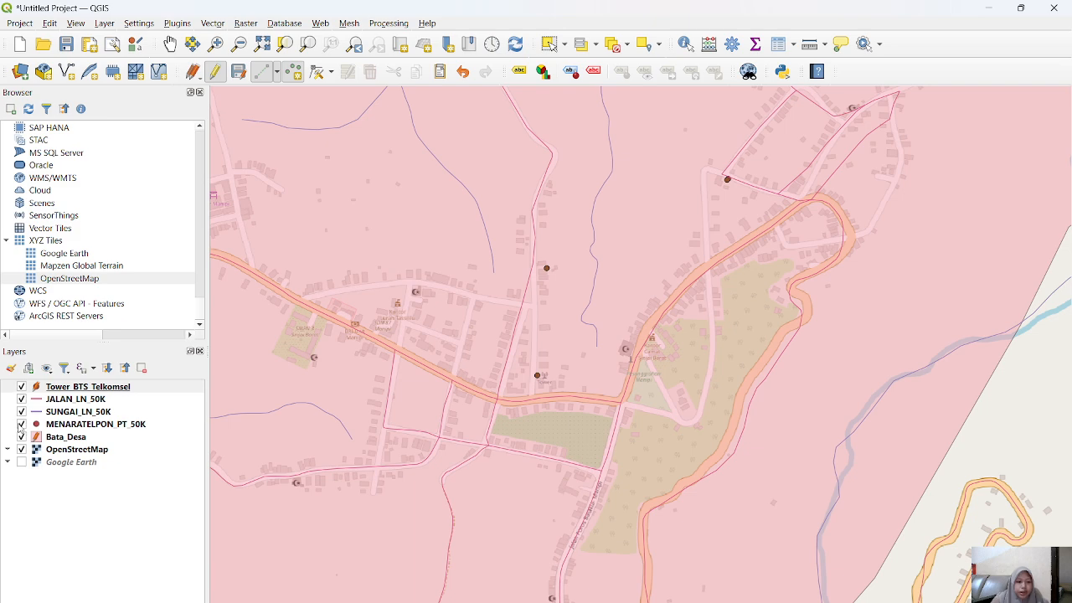
Step: Remove the MENARATELPON_PT_50K layer from the project
{"action": "right_click", "coordinate": [88, 428]}
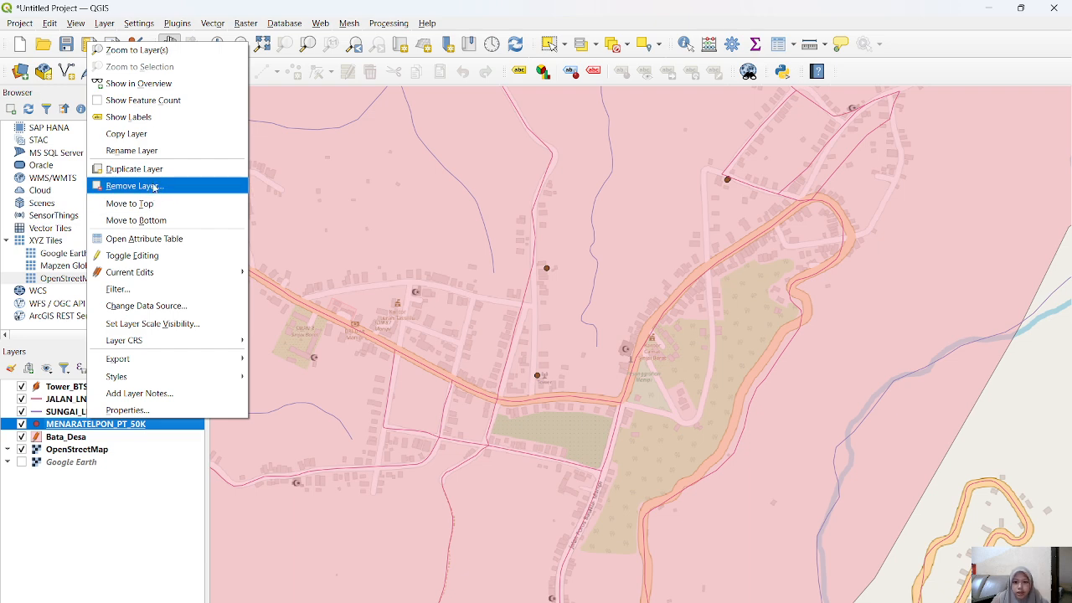
{"action": "left_click", "coordinate": [164, 188]}
{"action": "left_click", "coordinate": [517, 343]}
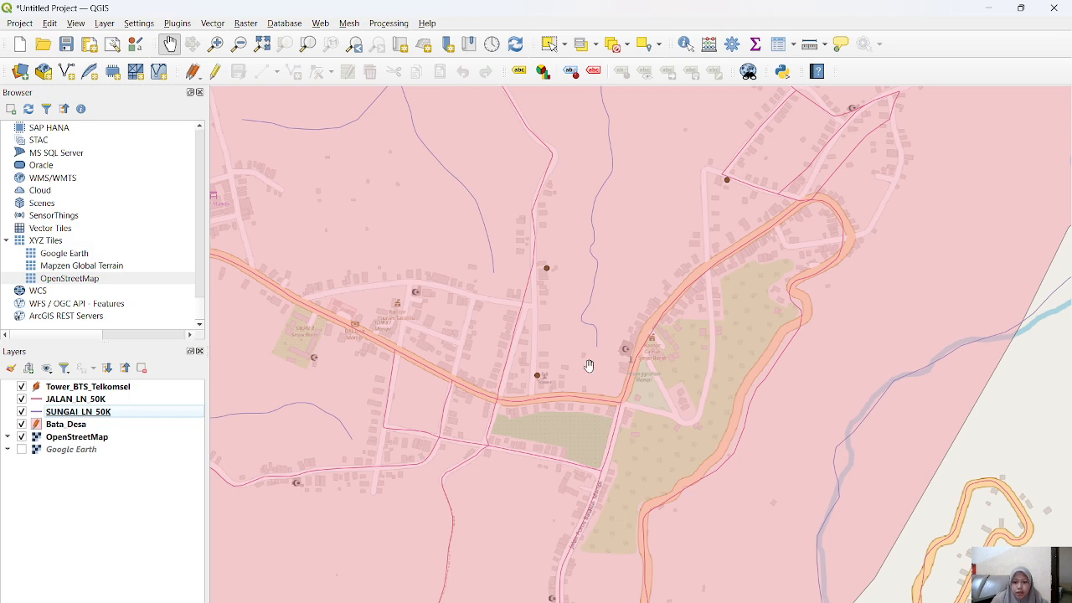
Step: Stop editing the Tower_BTS_Telkomsel layer and save its changes
{"action": "scroll", "coordinate": [567, 372], "scroll_direction": "up", "scroll_amount": 1}
{"action": "scroll", "coordinate": [568, 372], "scroll_direction": "up", "scroll_amount": 1}
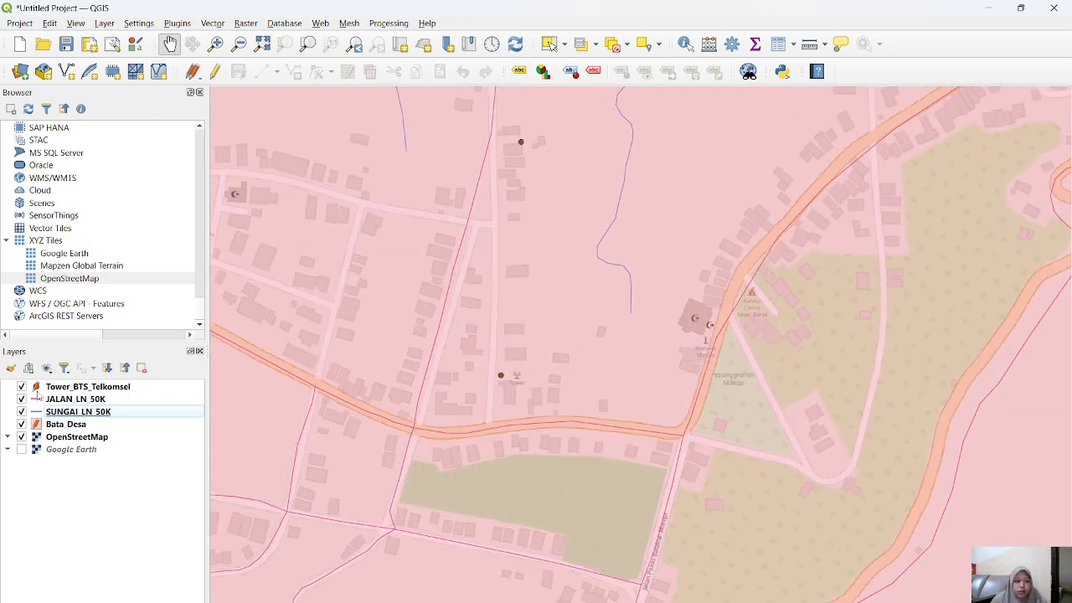
{"action": "left_click", "coordinate": [44, 389]}
{"action": "left_click", "coordinate": [216, 73]}
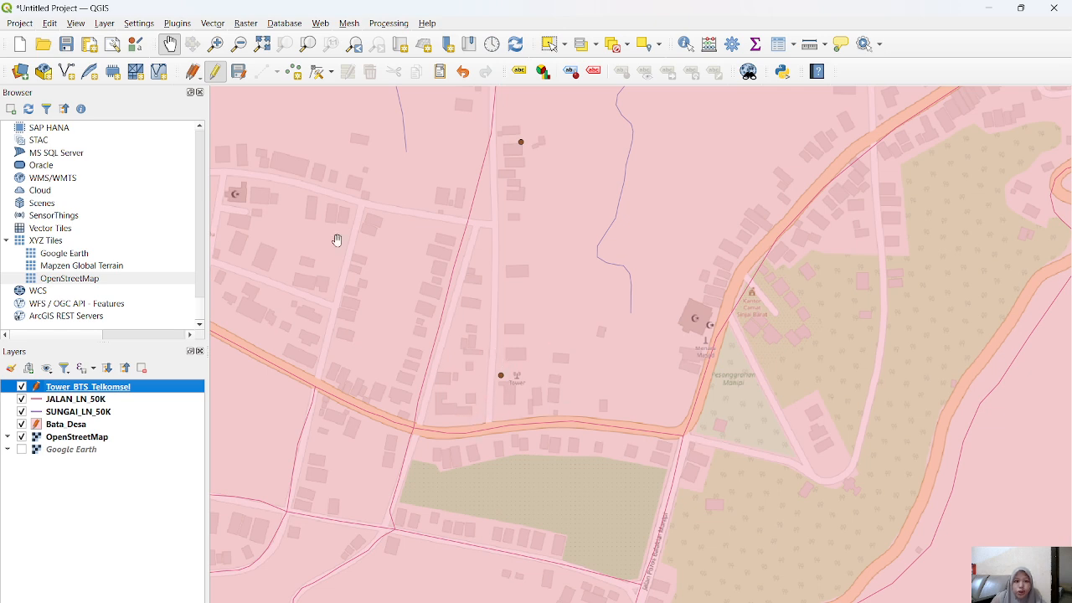
{"action": "left_click", "coordinate": [215, 72]}
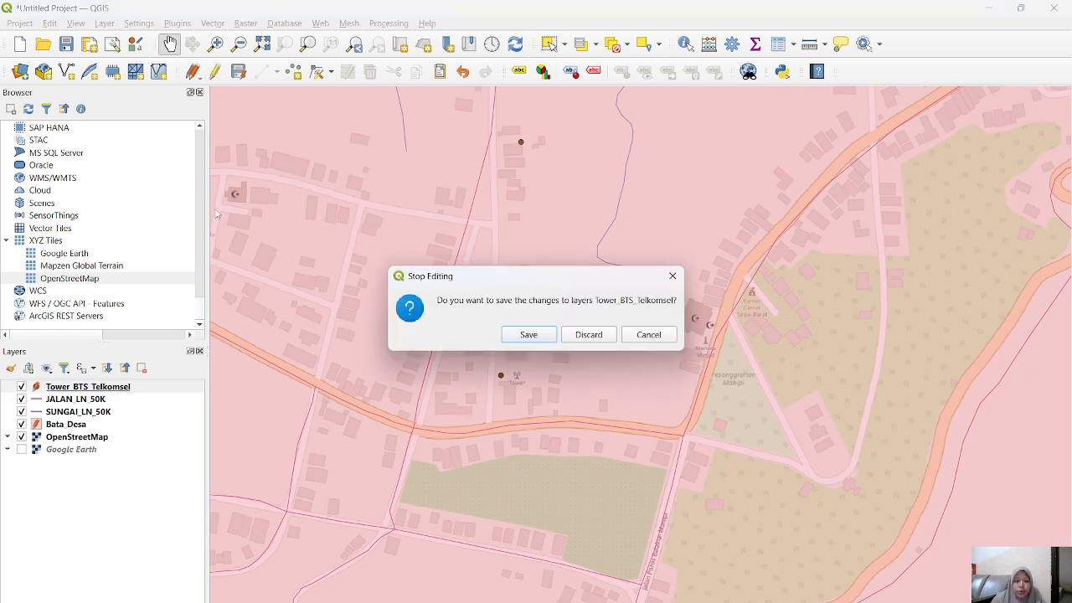
{"action": "left_click", "coordinate": [550, 338]}
Step: Stop editing the Bata_Desa layer and save its changes
{"action": "left_click", "coordinate": [90, 423]}
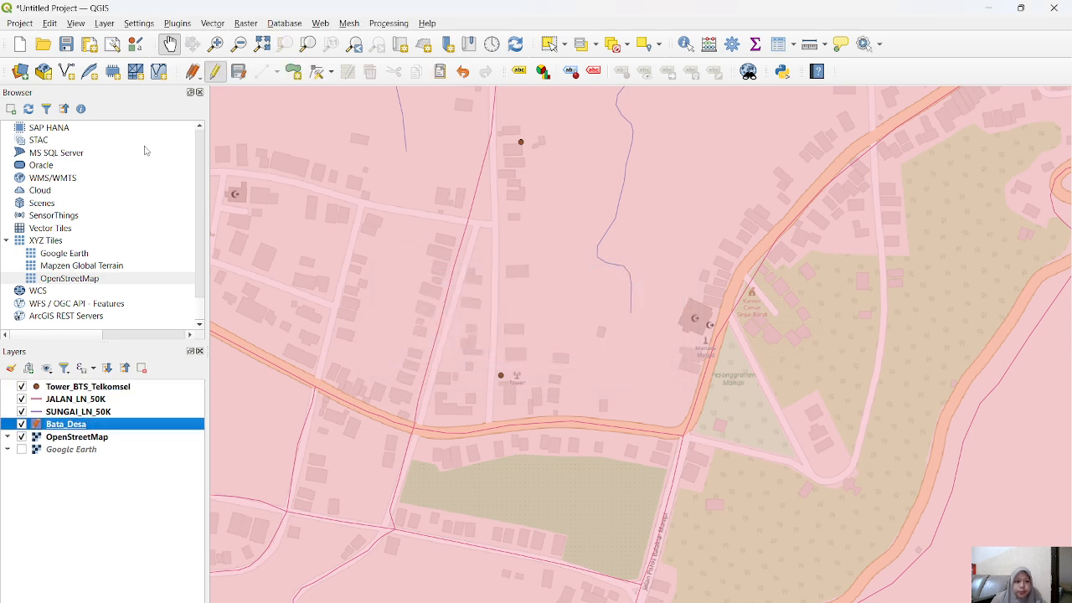
{"action": "left_click", "coordinate": [215, 72]}
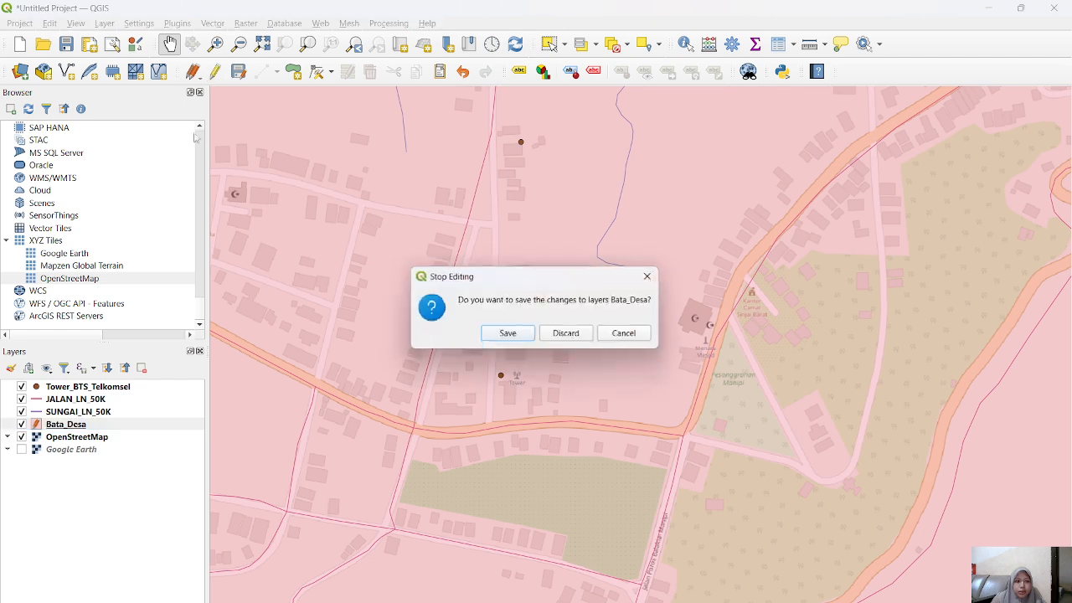
{"action": "left_click", "coordinate": [511, 333]}
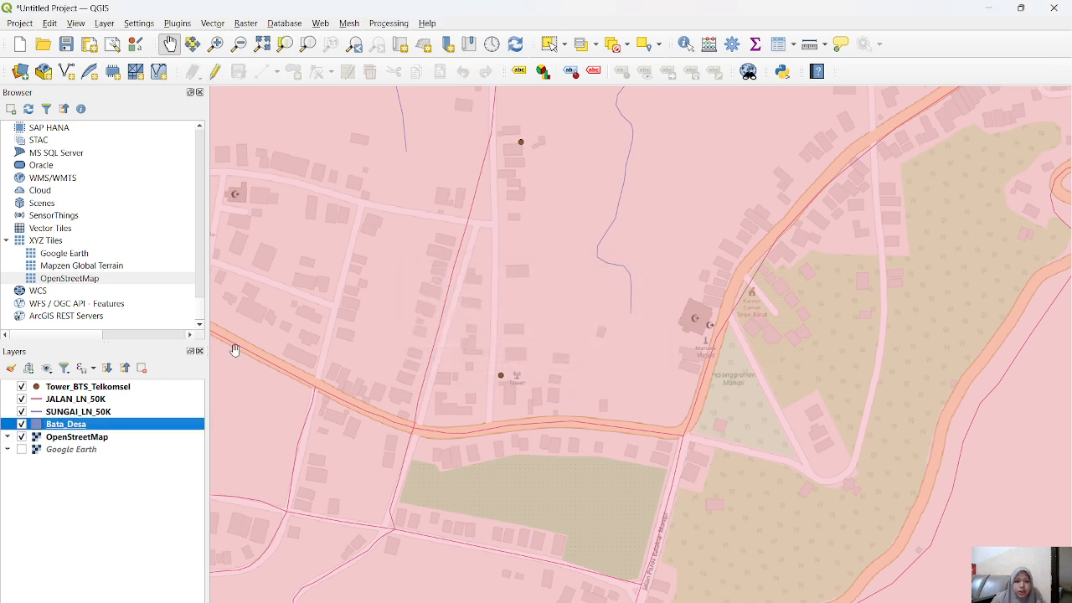
Step: Open the symbology of Tower_BTS_Telkomsel and change its simple marker to the SVG Marker symbol layer type
{"action": "left_click", "coordinate": [68, 387]}
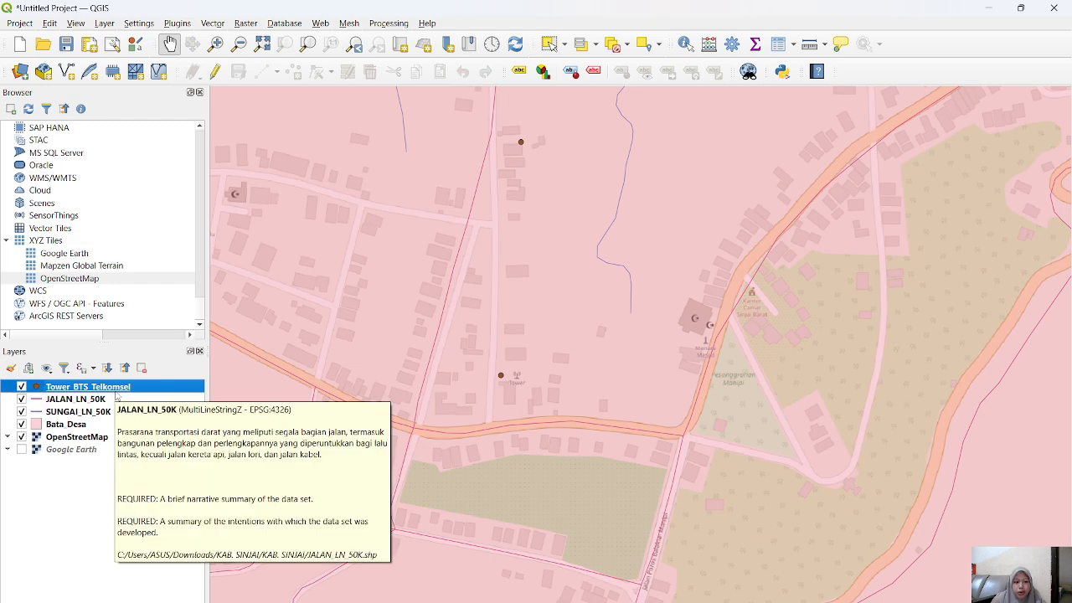
{"action": "double_click", "coordinate": [121, 391]}
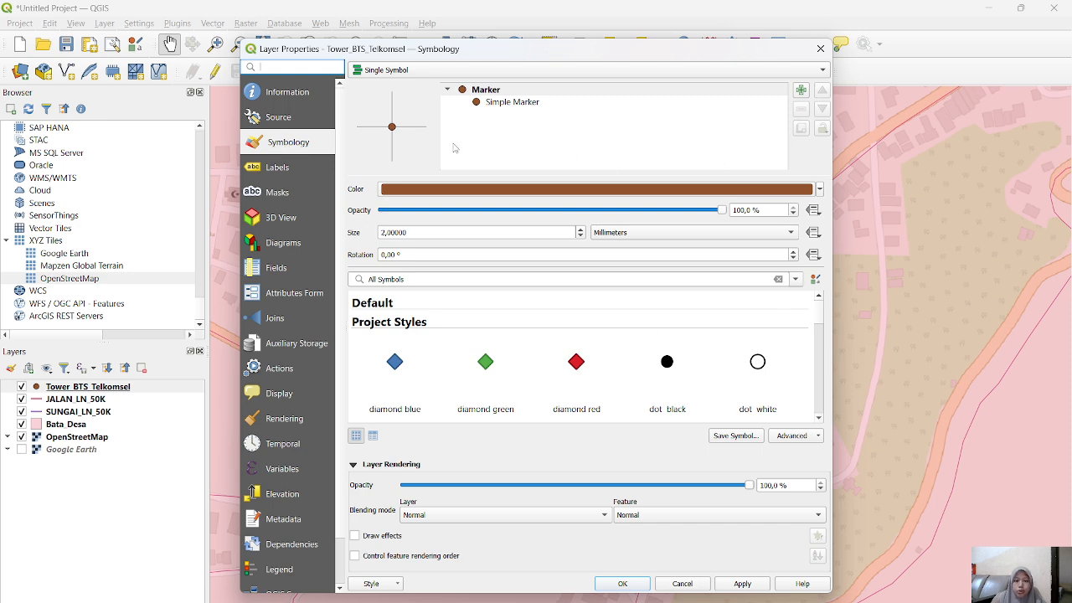
{"action": "left_click", "coordinate": [531, 104]}
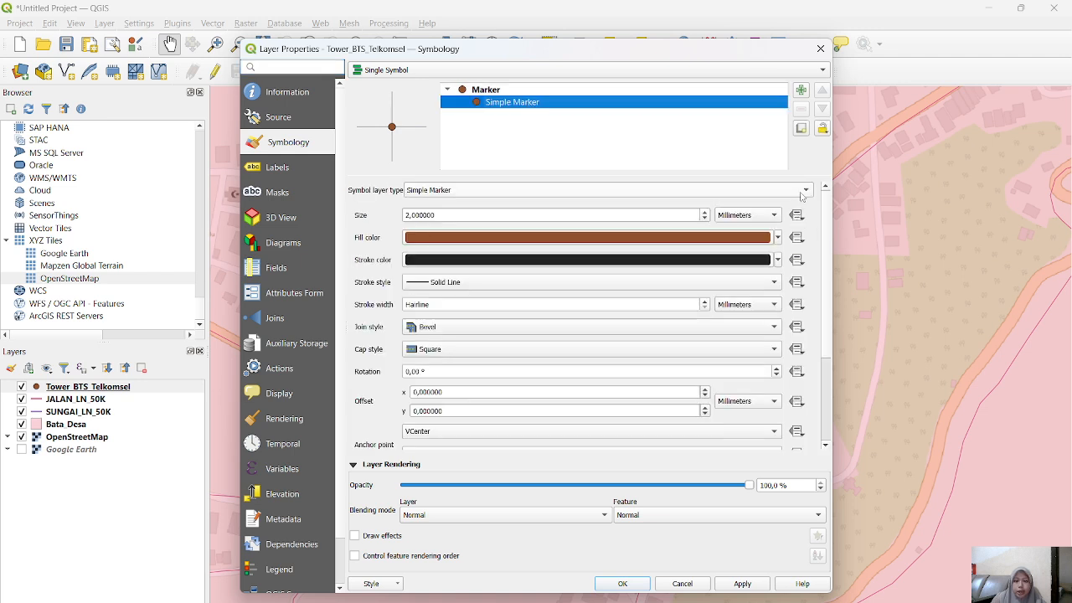
{"action": "left_click", "coordinate": [499, 191]}
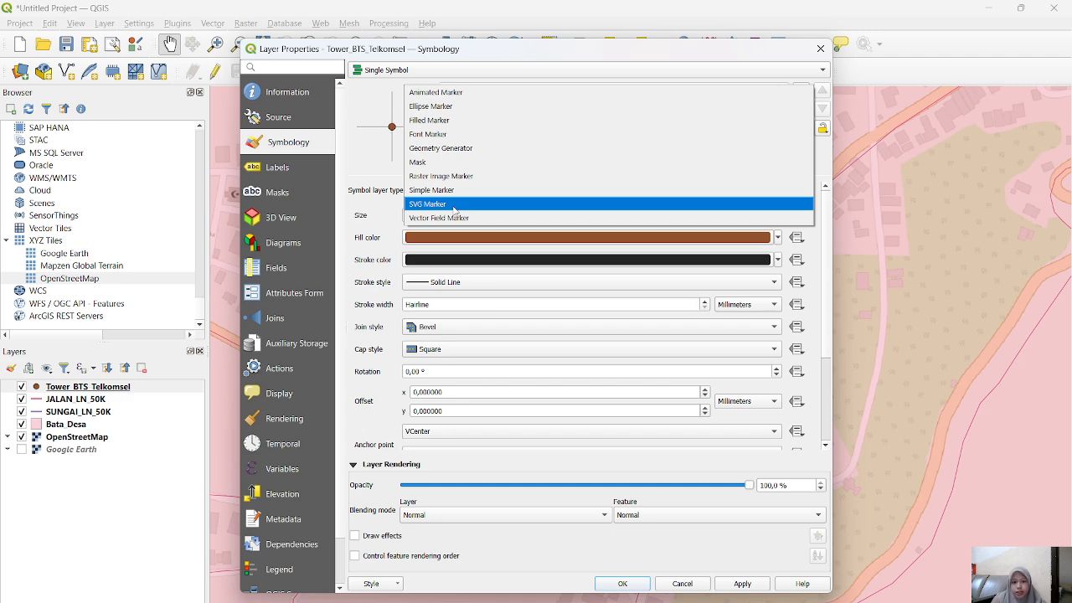
{"action": "left_click", "coordinate": [454, 205]}
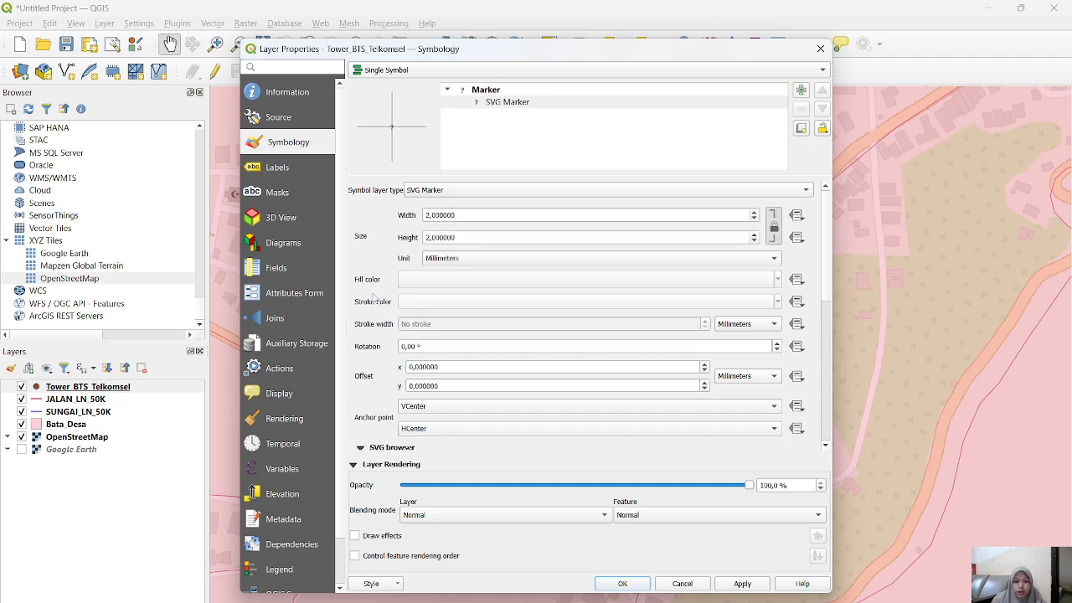
Step: Choose the transmission tower with radio waves as the SVG marker image for Tower_BTS_Telkomsel and apply it
{"action": "scroll", "coordinate": [362, 341], "scroll_direction": "down", "scroll_amount": 5}
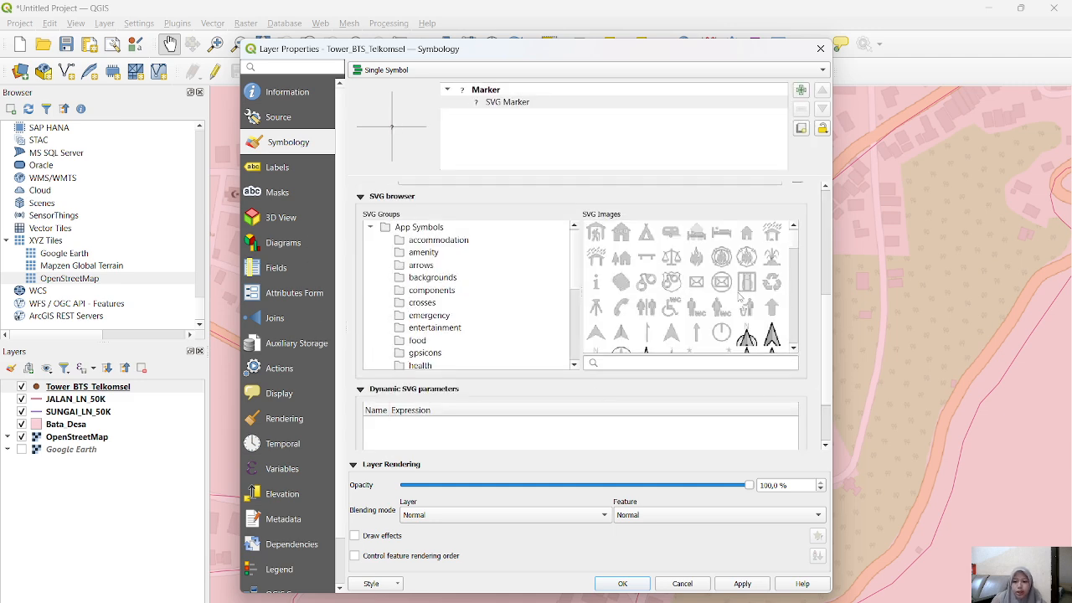
{"action": "scroll", "coordinate": [740, 296], "scroll_direction": "down", "scroll_amount": 10}
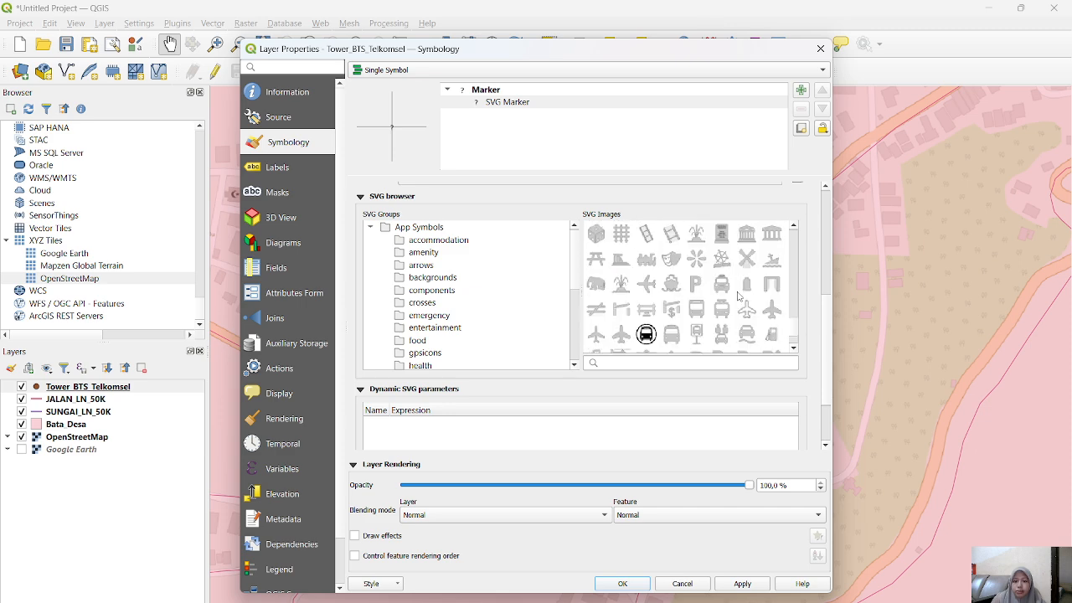
{"action": "scroll", "coordinate": [703, 319], "scroll_direction": "up", "scroll_amount": 2}
{"action": "scroll", "coordinate": [715, 293], "scroll_direction": "down", "scroll_amount": 2}
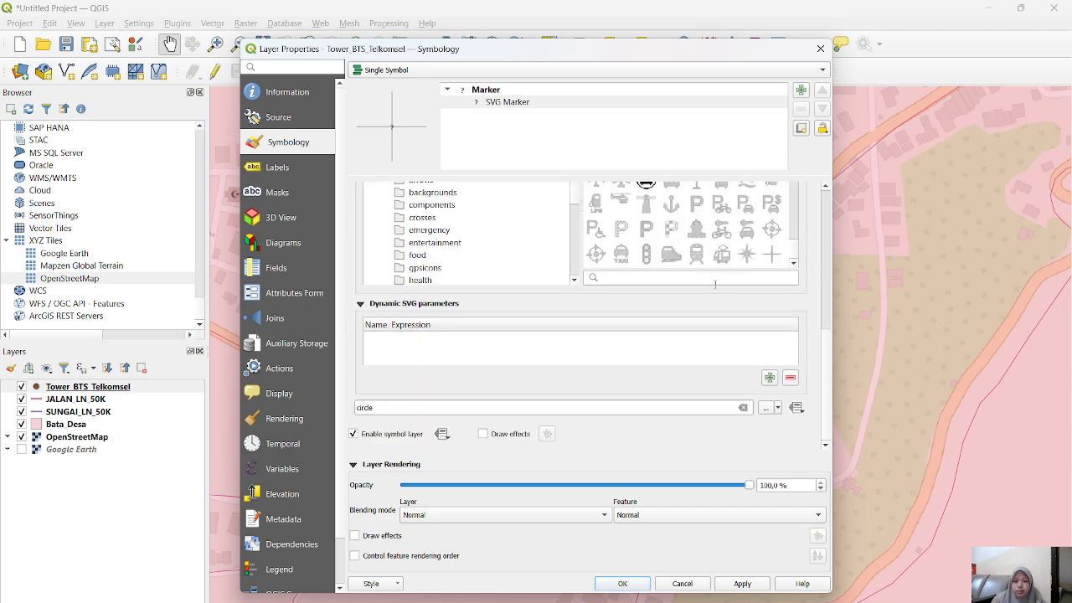
{"action": "scroll", "coordinate": [715, 313], "scroll_direction": "up", "scroll_amount": 2}
{"action": "scroll", "coordinate": [721, 264], "scroll_direction": "up", "scroll_amount": 2}
{"action": "scroll", "coordinate": [722, 264], "scroll_direction": "up", "scroll_amount": 10}
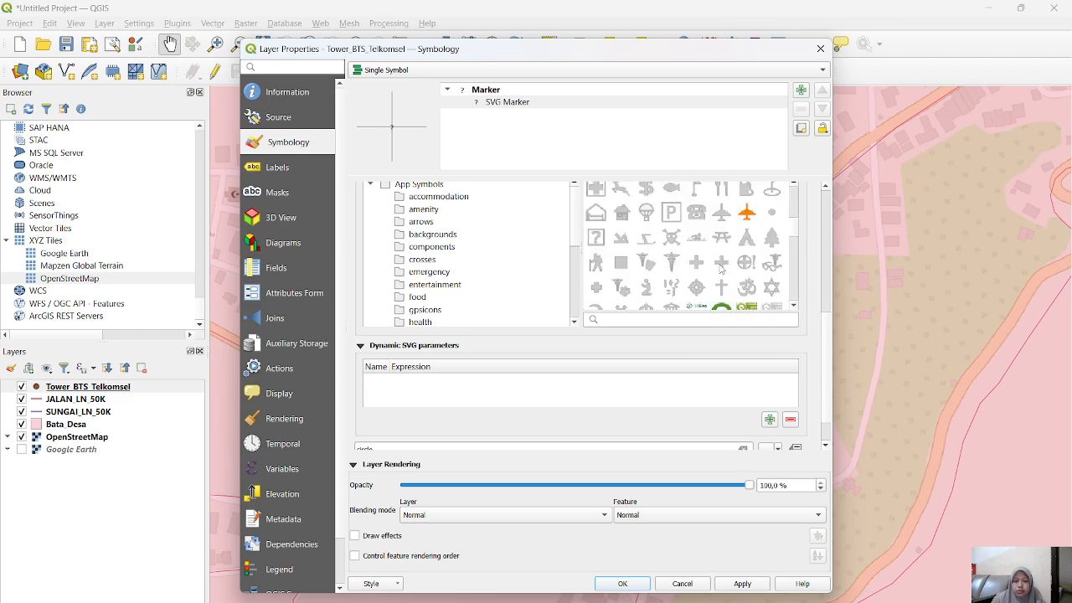
{"action": "scroll", "coordinate": [721, 268], "scroll_direction": "up", "scroll_amount": 4}
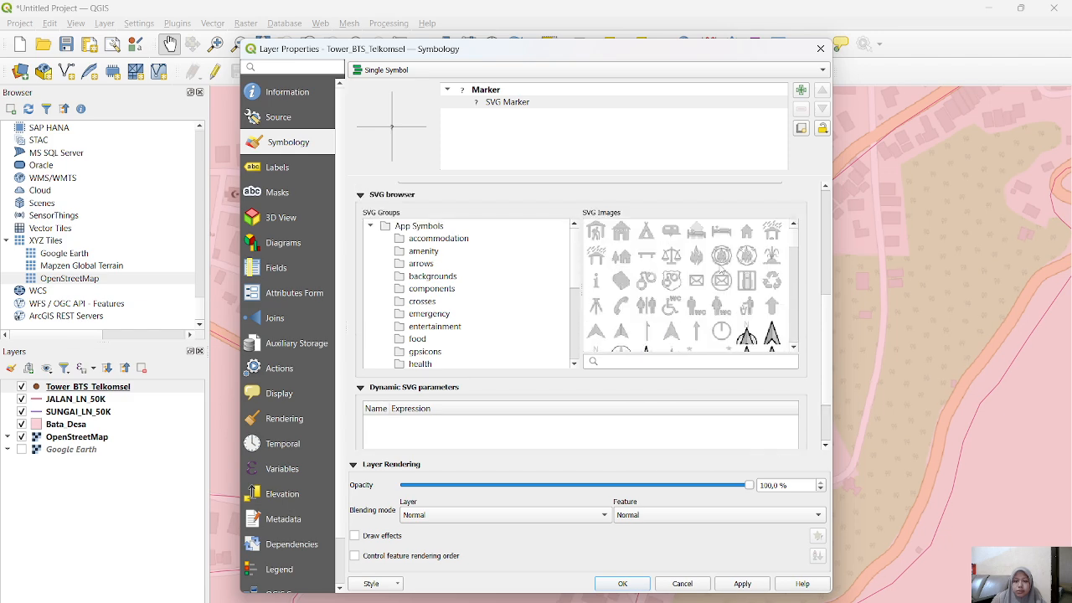
{"action": "scroll", "coordinate": [720, 272], "scroll_direction": "down", "scroll_amount": 8}
{"action": "scroll", "coordinate": [720, 274], "scroll_direction": "down", "scroll_amount": 6}
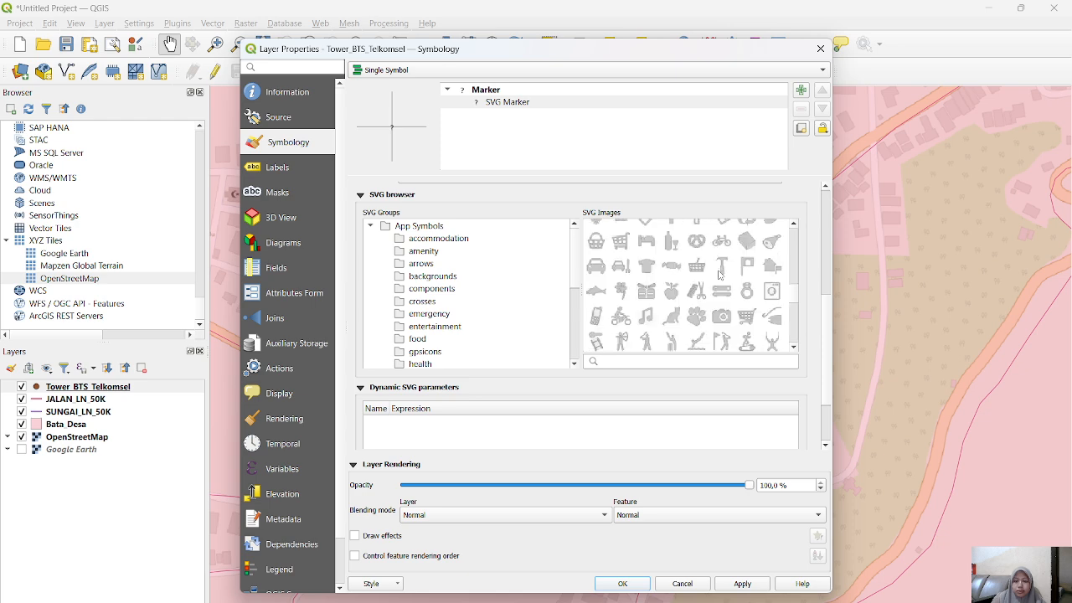
{"action": "scroll", "coordinate": [720, 275], "scroll_direction": "down", "scroll_amount": 3}
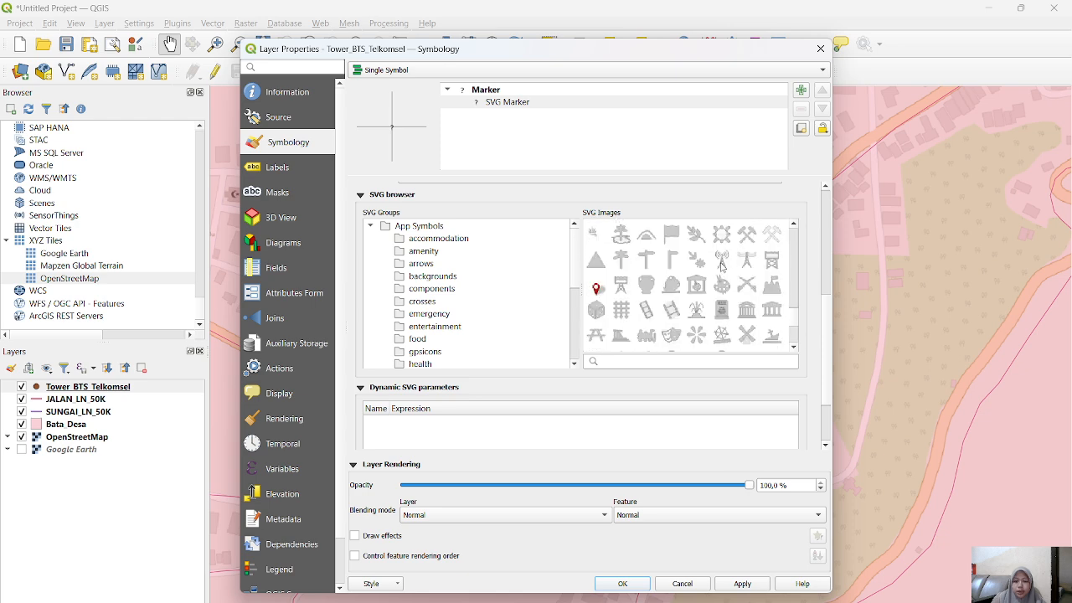
{"action": "left_click", "coordinate": [622, 583]}
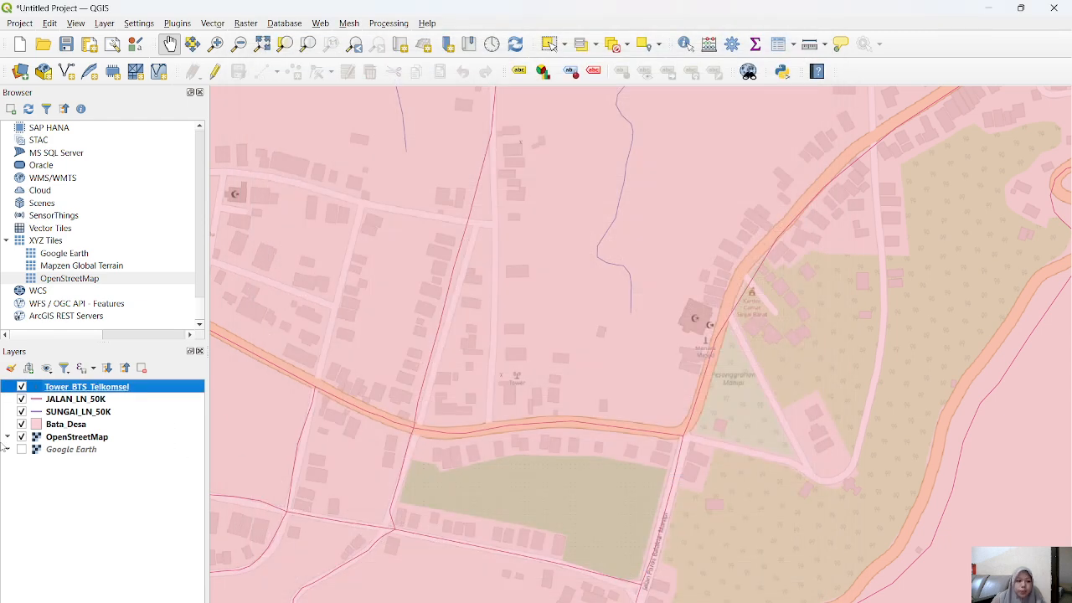
Step: Set the Tower_BTS_Telkomsel marker size to 6 millimeters and apply it
{"action": "double_click", "coordinate": [71, 389]}
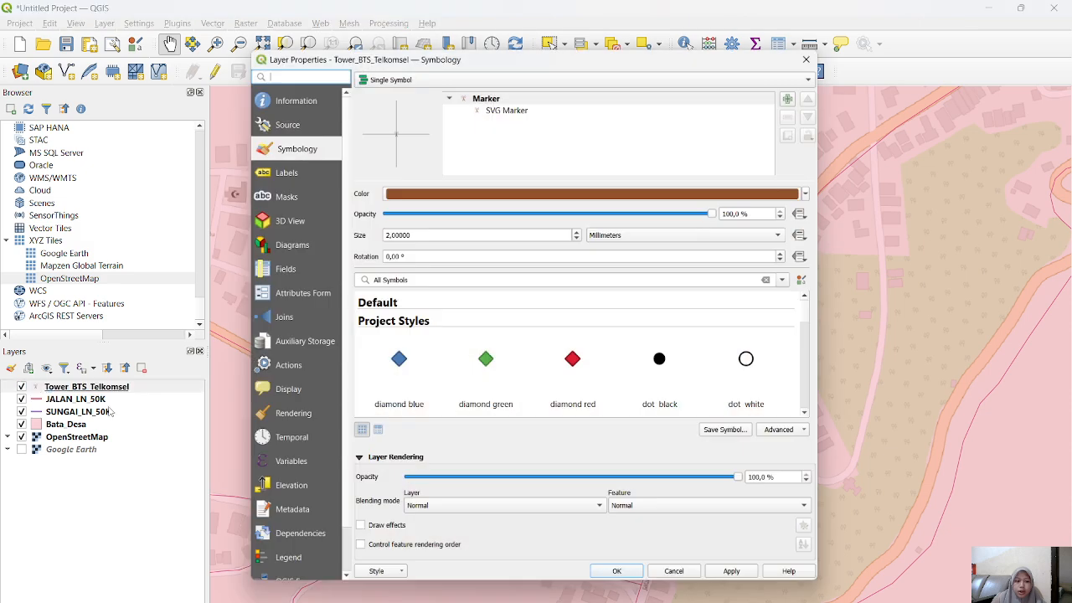
{"action": "left_click", "coordinate": [385, 235]}
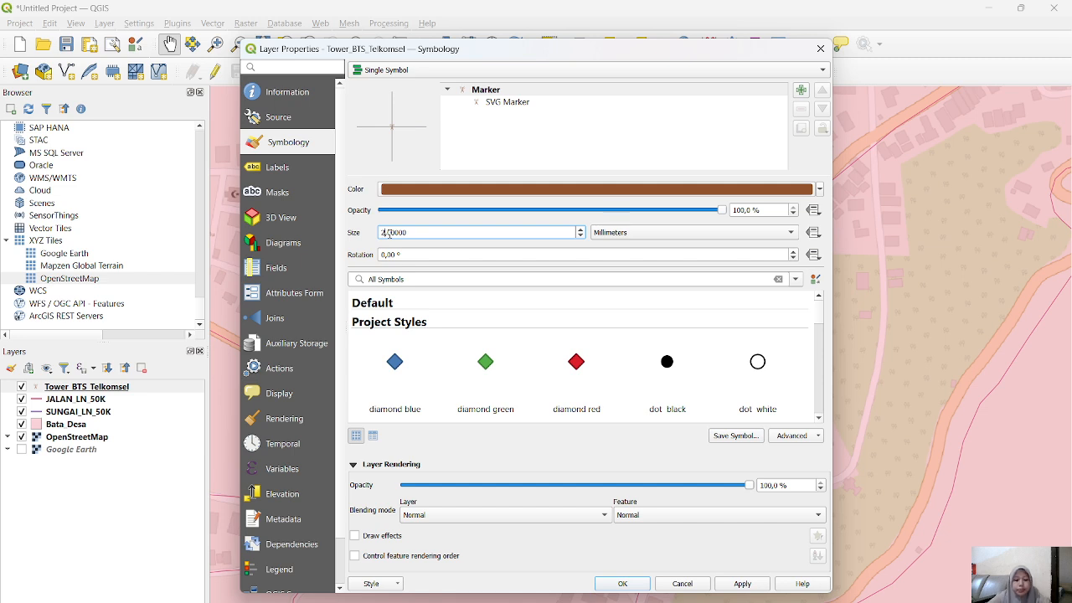
{"action": "double_click", "coordinate": [389, 233]}
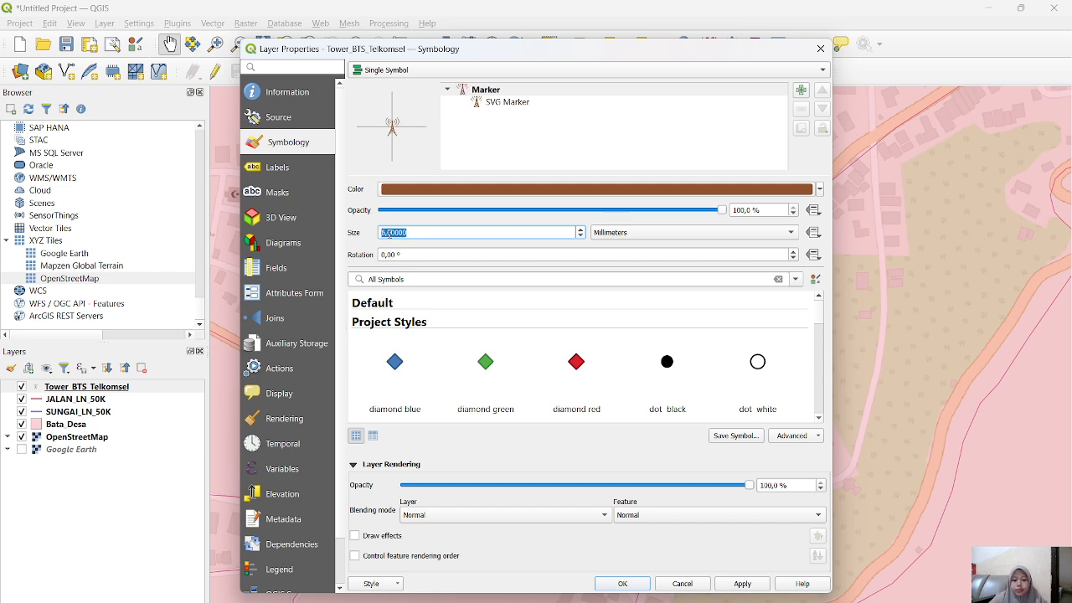
{"action": "left_click", "coordinate": [633, 587]}
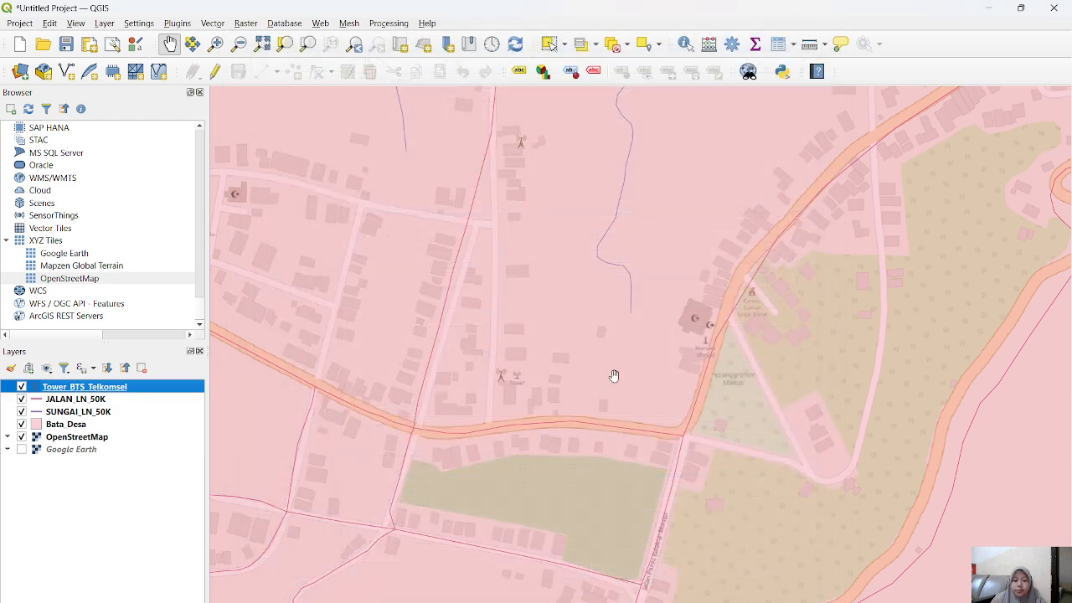
Step: Change the Tower_BTS_Telkomsel marker color to dark red and apply it
{"action": "scroll", "coordinate": [555, 402], "scroll_direction": "down", "scroll_amount": 2}
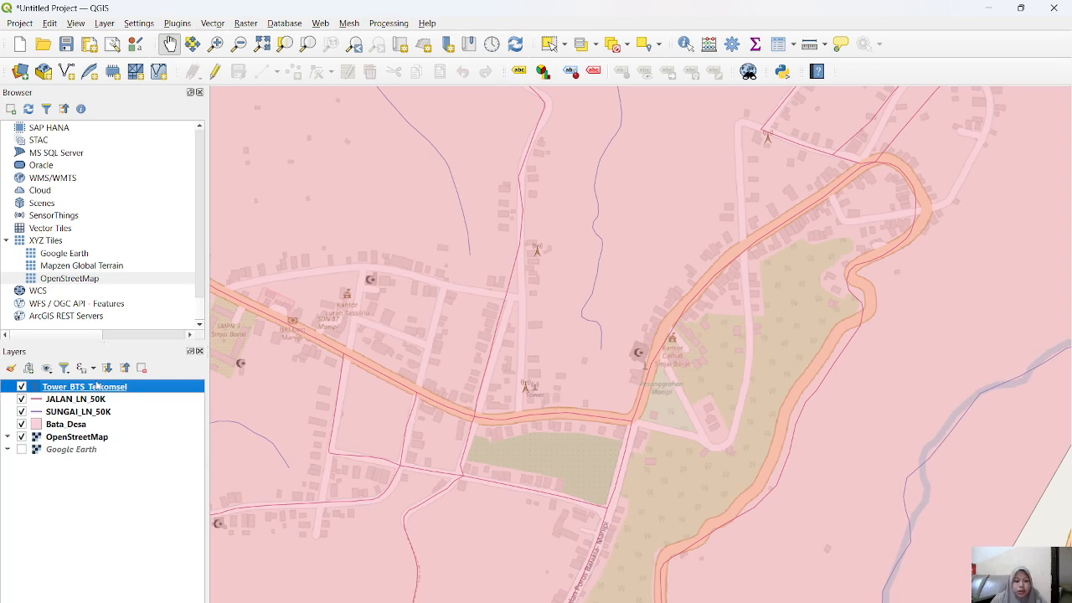
{"action": "double_click", "coordinate": [100, 387]}
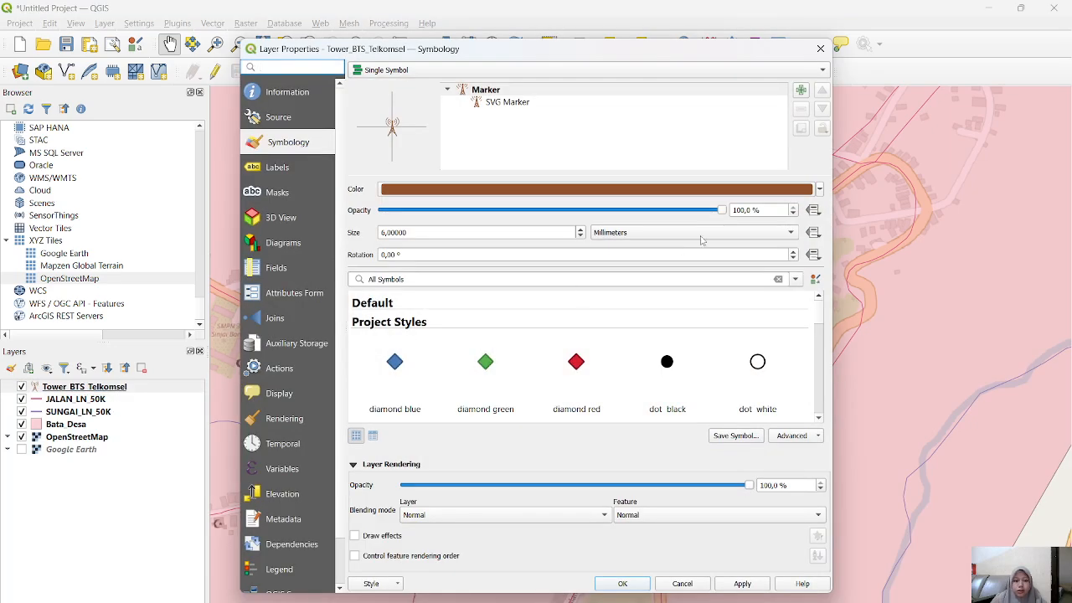
{"action": "left_click", "coordinate": [820, 189]}
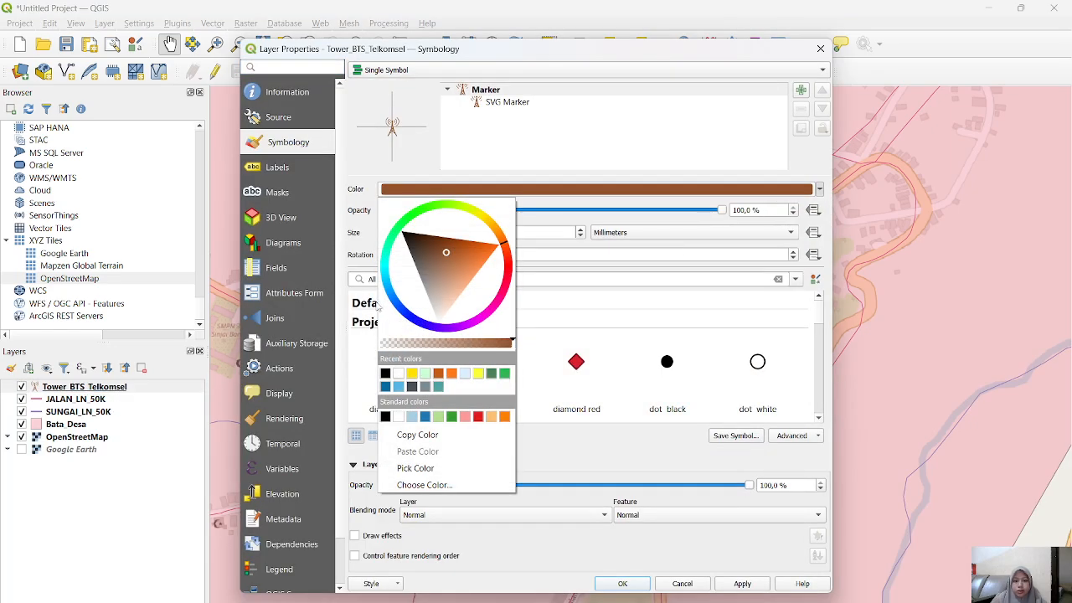
{"action": "left_click", "coordinate": [506, 264]}
{"action": "left_click_drag", "start_coordinate": [505, 265], "coordinate": [506, 272]}
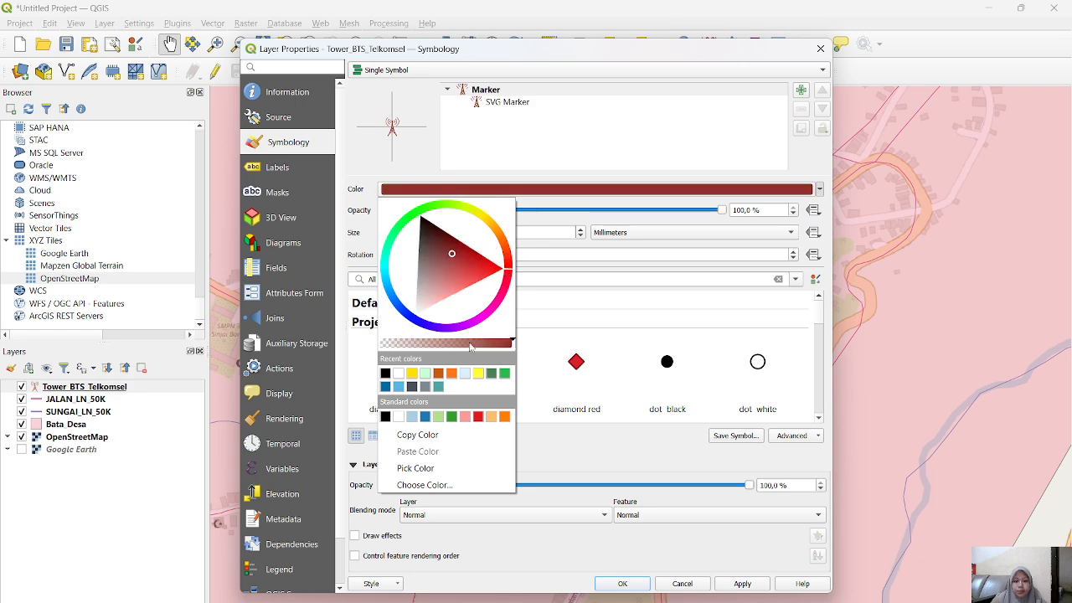
{"action": "left_click", "coordinate": [632, 583]}
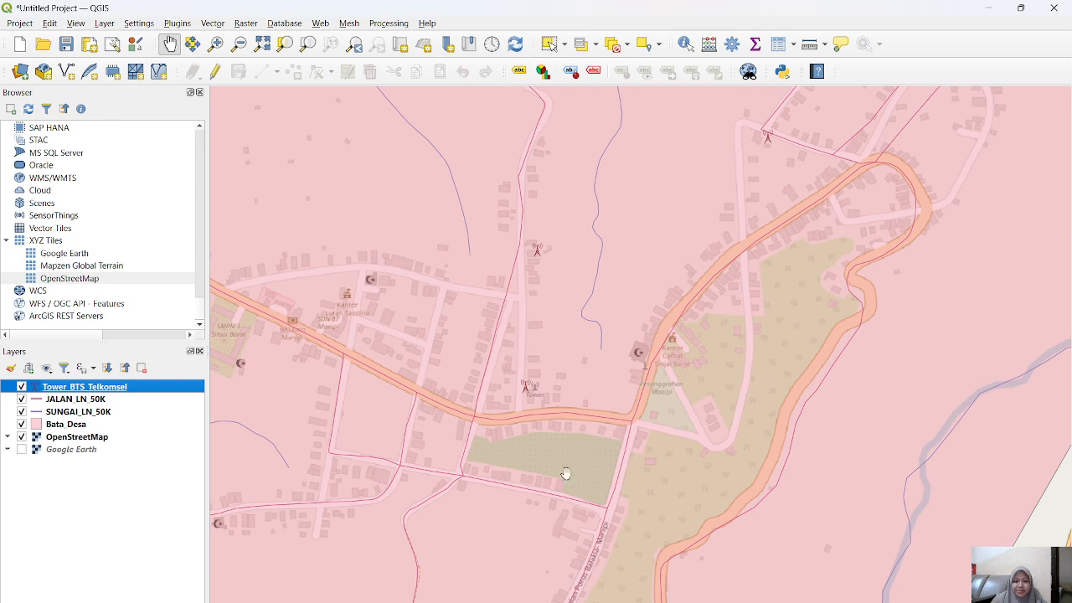
{"action": "left_click_drag", "start_coordinate": [565, 474], "coordinate": [489, 488]}
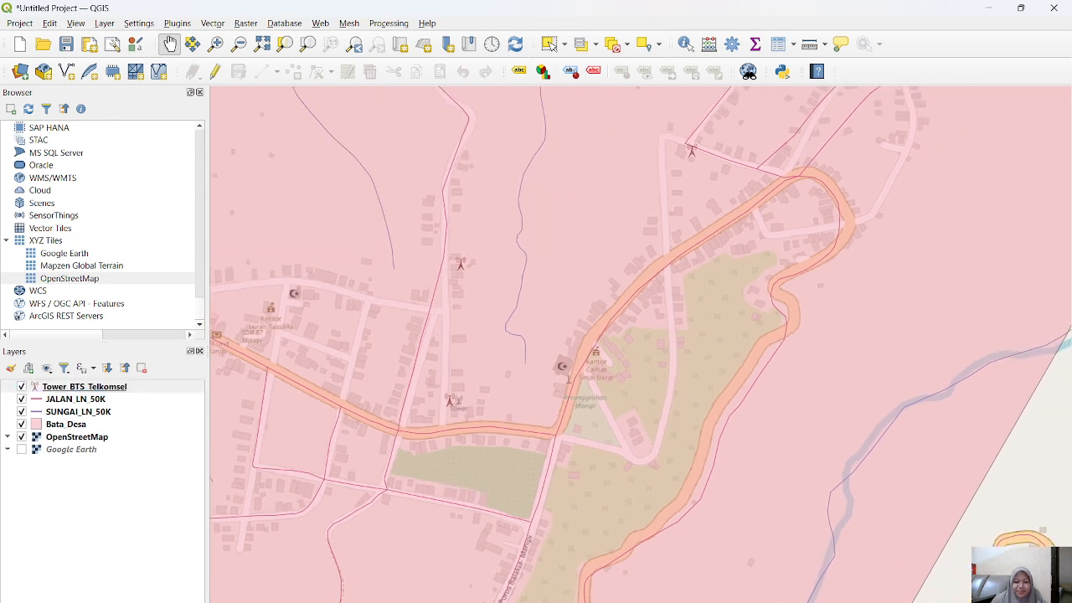
{"action": "left_click_drag", "start_coordinate": [476, 414], "coordinate": [511, 441]}
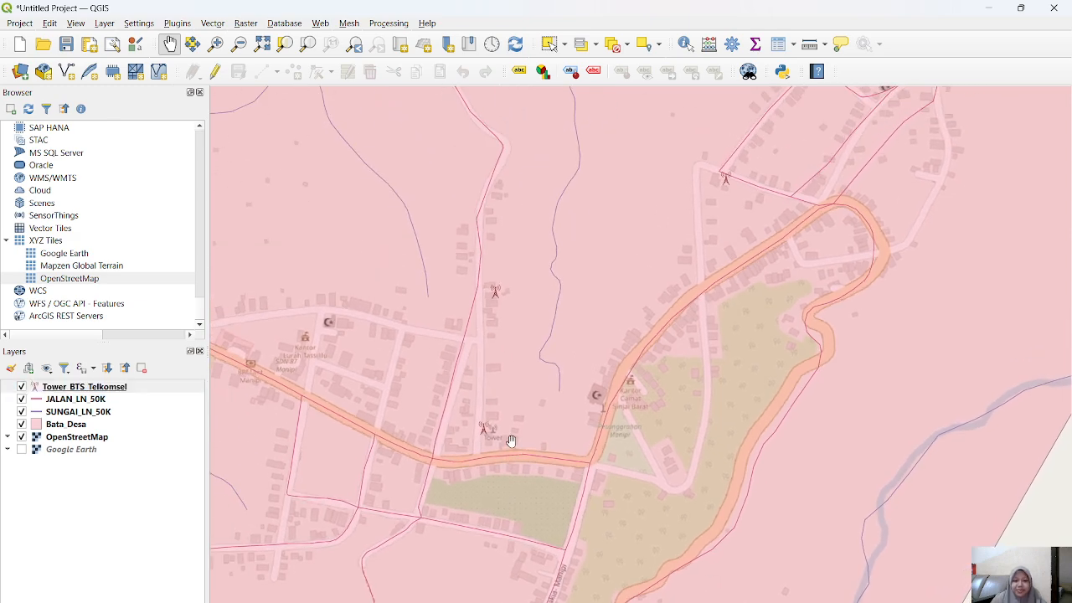
{"action": "scroll", "coordinate": [511, 440], "scroll_direction": "up", "scroll_amount": 1}
{"action": "scroll", "coordinate": [510, 441], "scroll_direction": "down", "scroll_amount": 3}
{"action": "scroll", "coordinate": [507, 448], "scroll_direction": "up", "scroll_amount": 2}
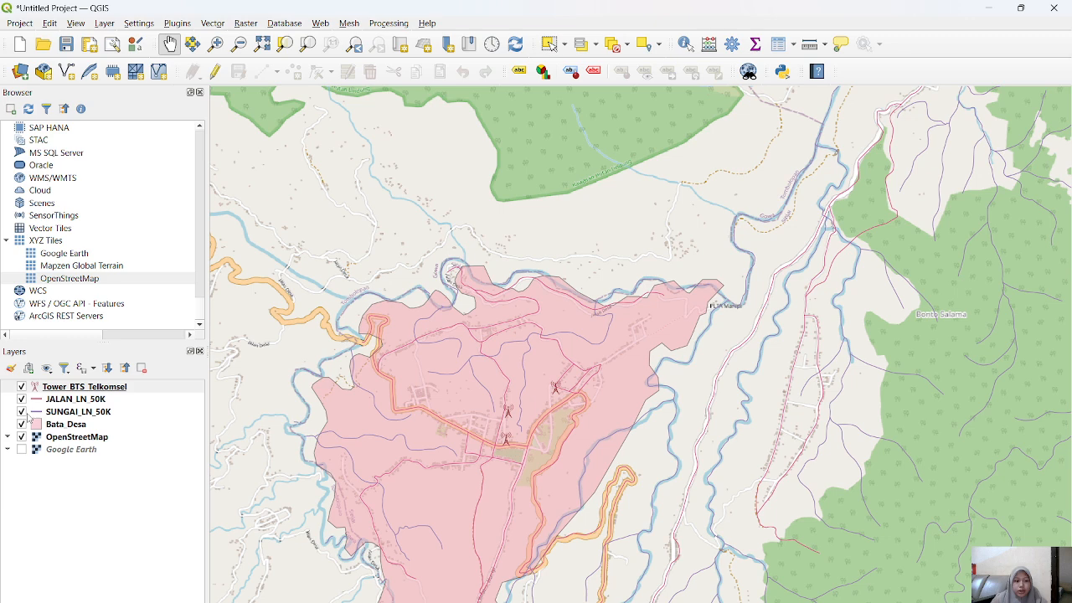
Step: Start a new shapefile layer above JALAN_LN_50K and set its file to Jalan_Desa in the PETA WILAYA folder within Downloads
{"action": "left_click", "coordinate": [76, 401]}
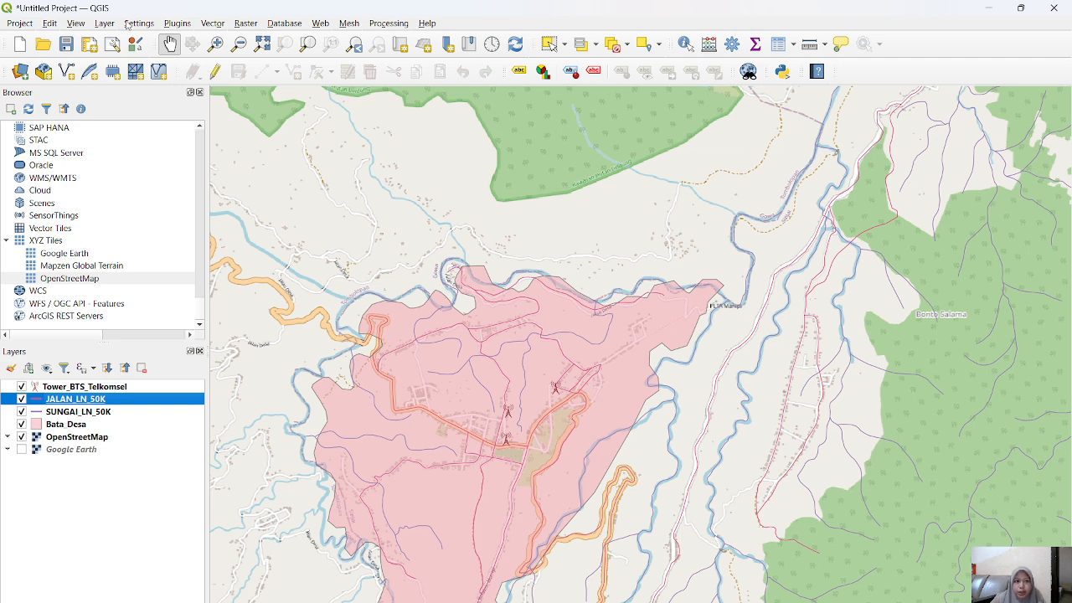
{"action": "left_click", "coordinate": [106, 25]}
{"action": "mouse_move", "coordinate": [139, 61]}
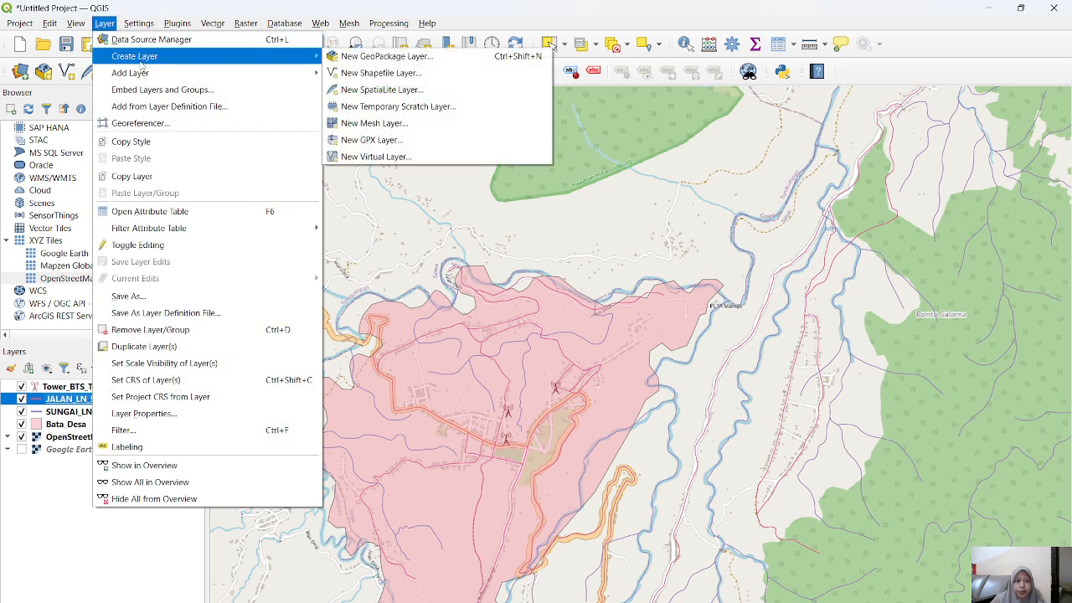
{"action": "left_click", "coordinate": [381, 73]}
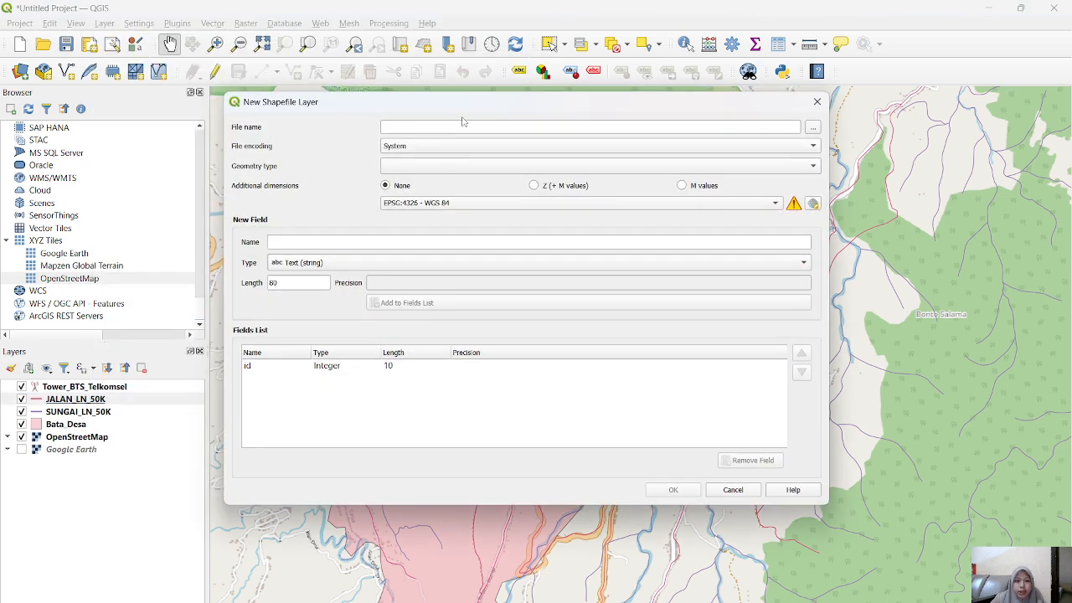
{"action": "type", "text": "Jal"}
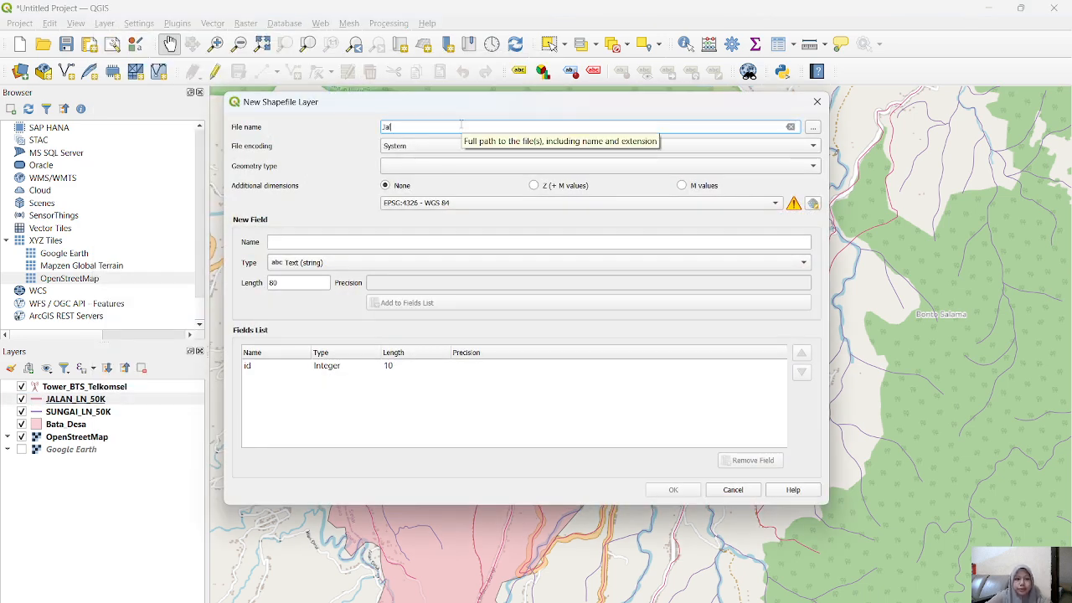
{"action": "type", "text": "an_Desa"}
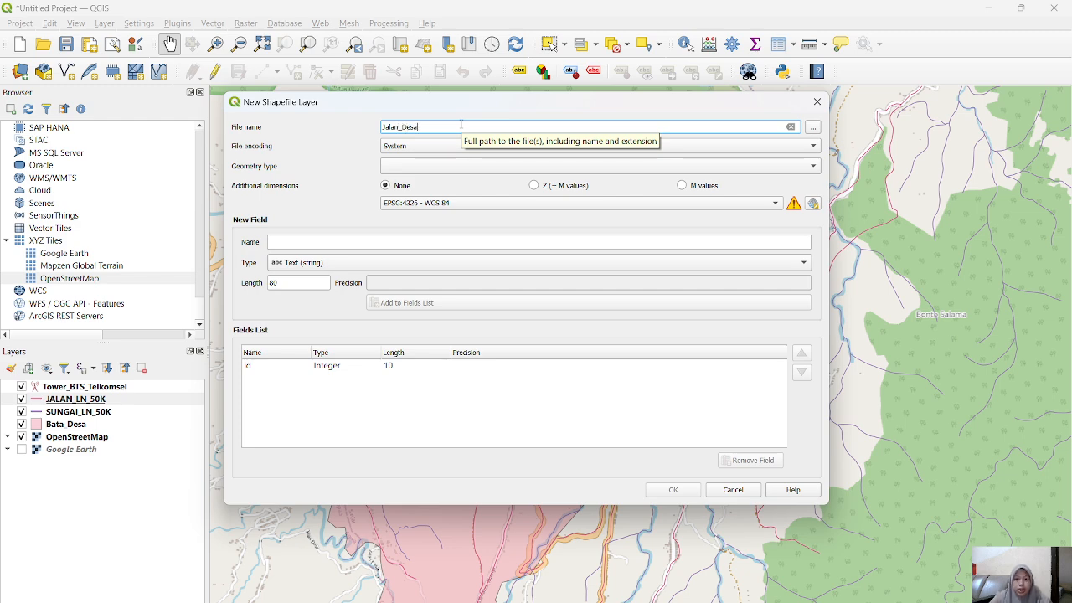
{"action": "left_click", "coordinate": [812, 128]}
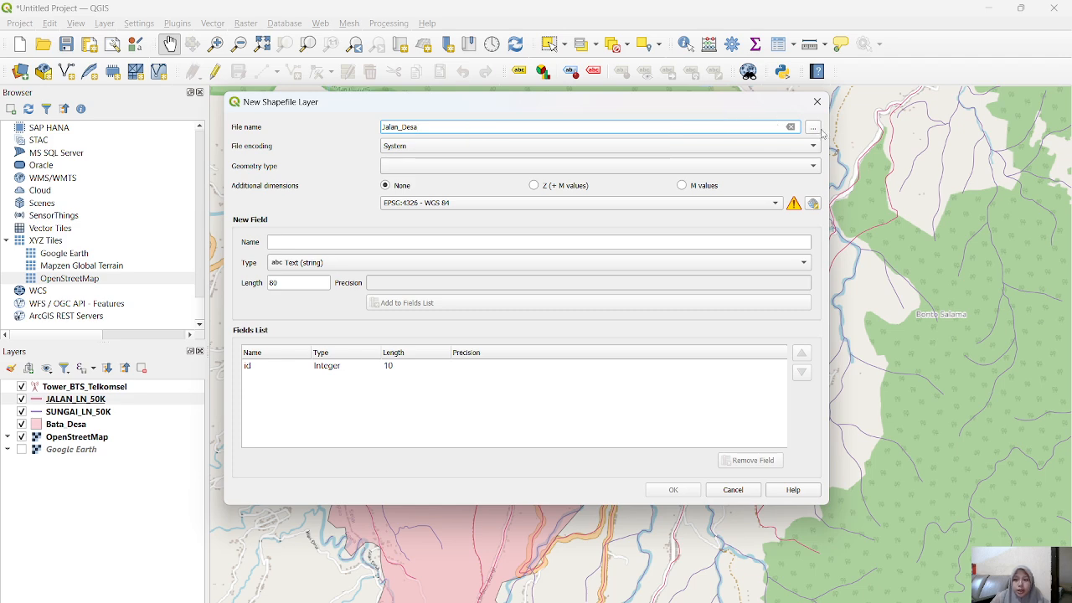
{"action": "left_click", "coordinate": [273, 270]}
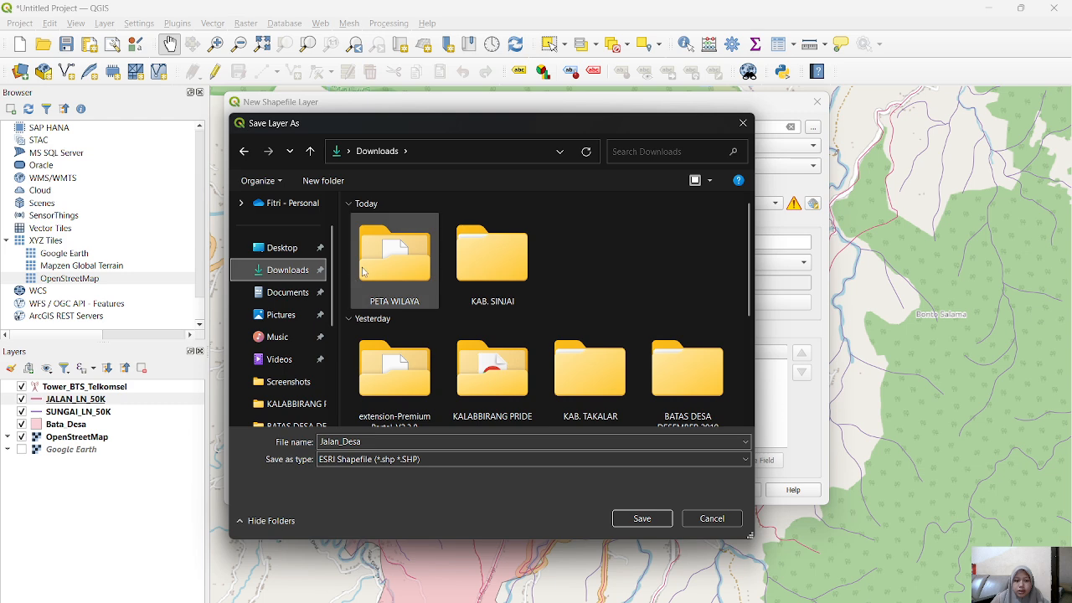
{"action": "double_click", "coordinate": [394, 255]}
{"action": "left_click", "coordinate": [641, 518]}
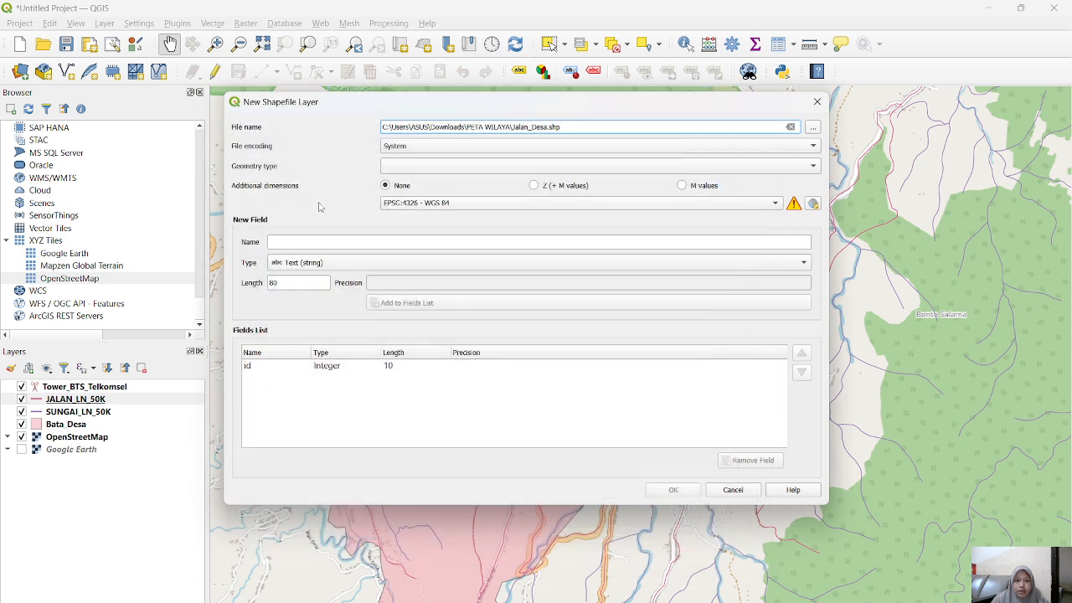
Step: Set the geometry type to LineString, add text fields Nama and Jenis with length 80, and create the layer
{"action": "left_click", "coordinate": [401, 166]}
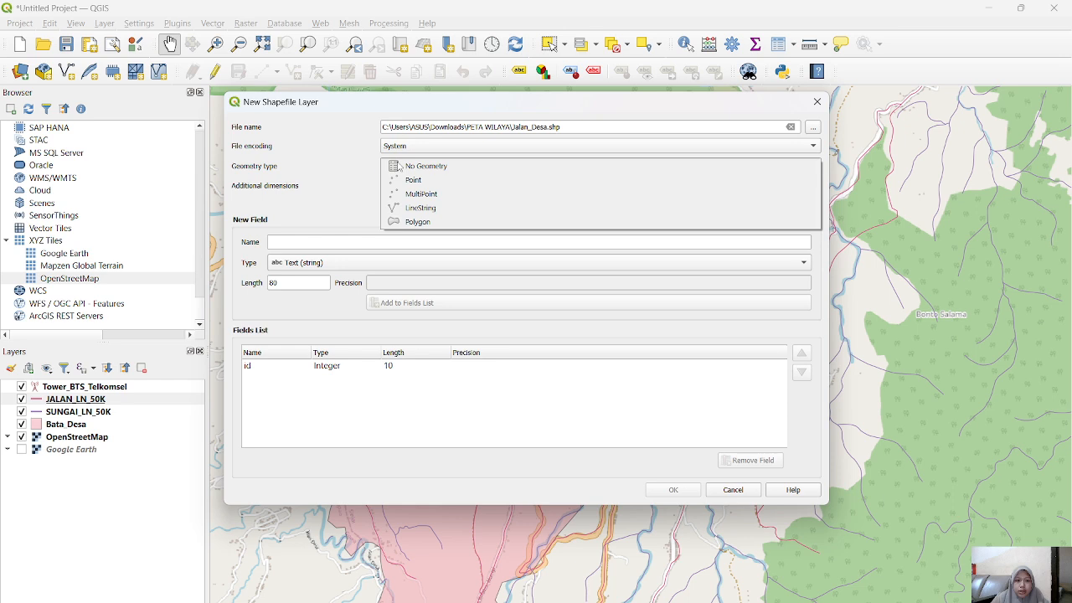
{"action": "left_click", "coordinate": [444, 207]}
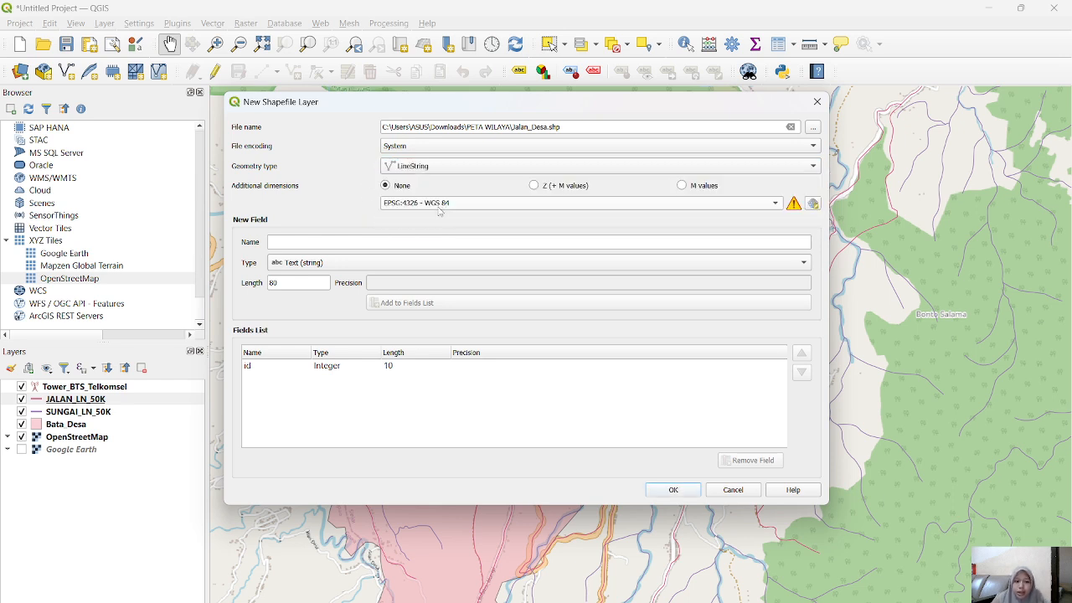
{"action": "left_click", "coordinate": [306, 242]}
{"action": "type", "text": "Nama"}
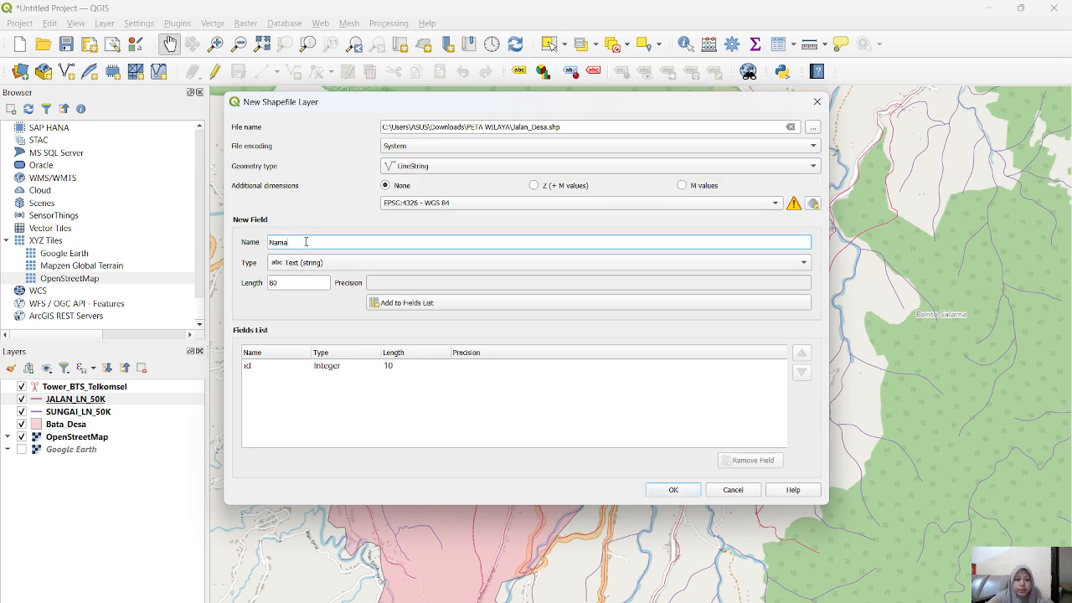
{"action": "key", "text": "Return"}
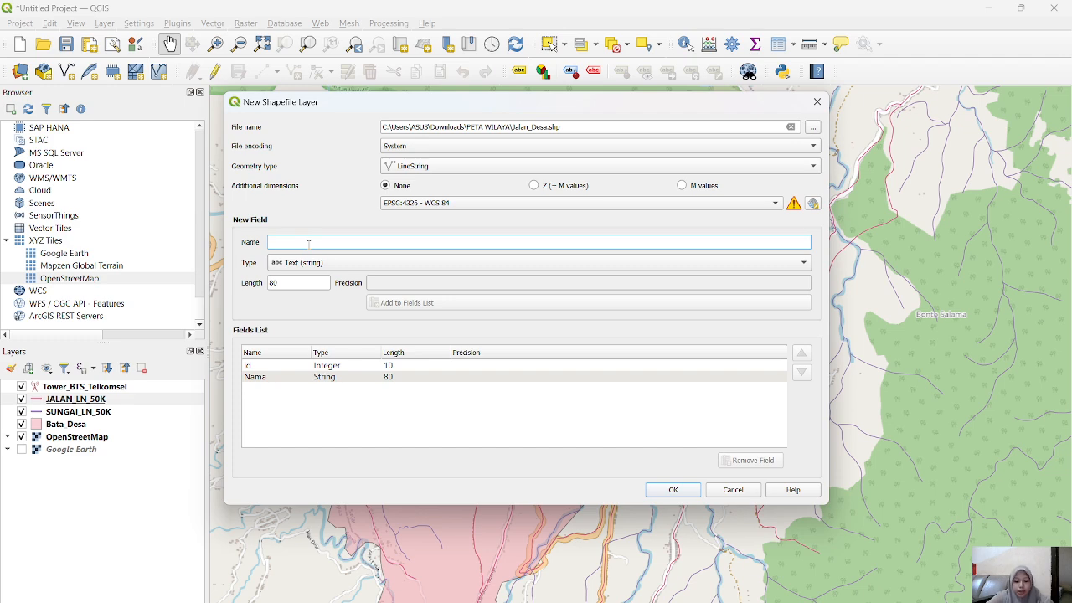
{"action": "type", "text": "Jenis"}
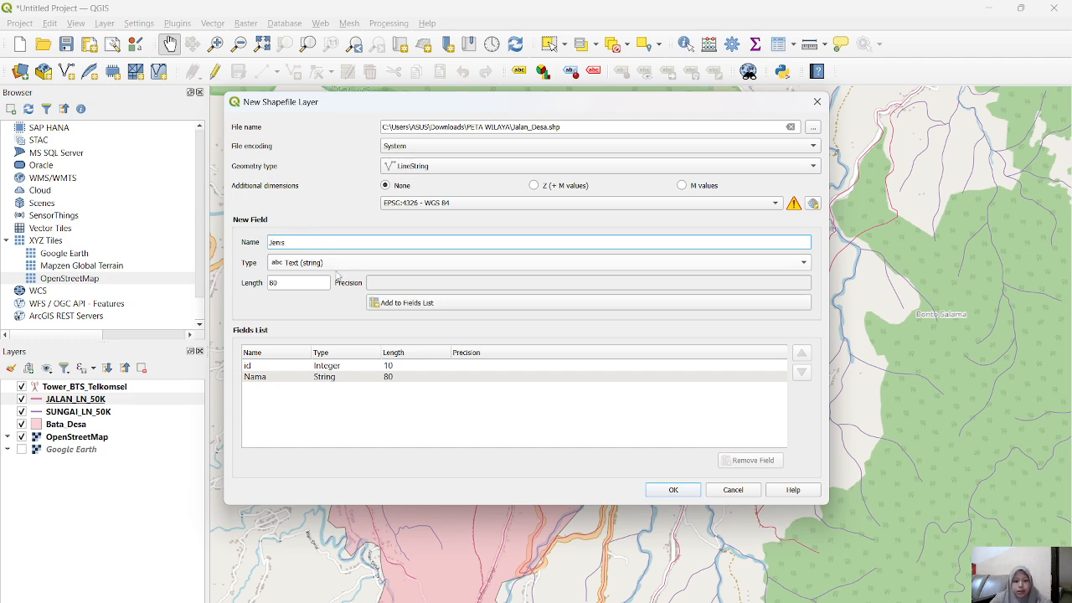
{"action": "left_click", "coordinate": [372, 303]}
{"action": "left_click", "coordinate": [674, 490]}
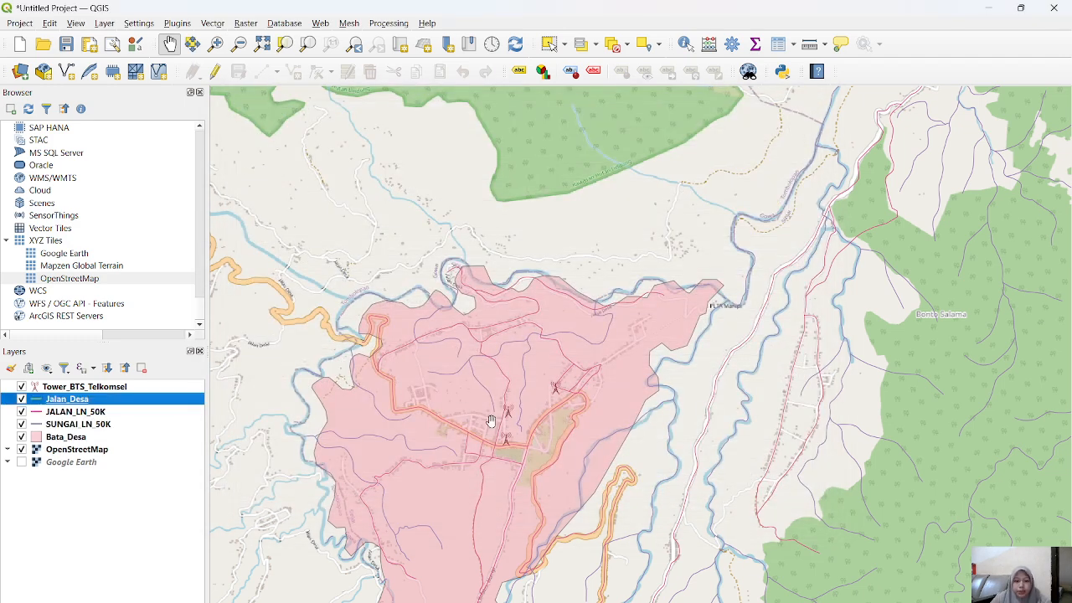
Step: Start editing Jalan_Desa and digitize a line along the main orange road around the hairpin bend near the northwestern village boundary
{"action": "scroll", "coordinate": [332, 406], "scroll_direction": "up", "scroll_amount": 3}
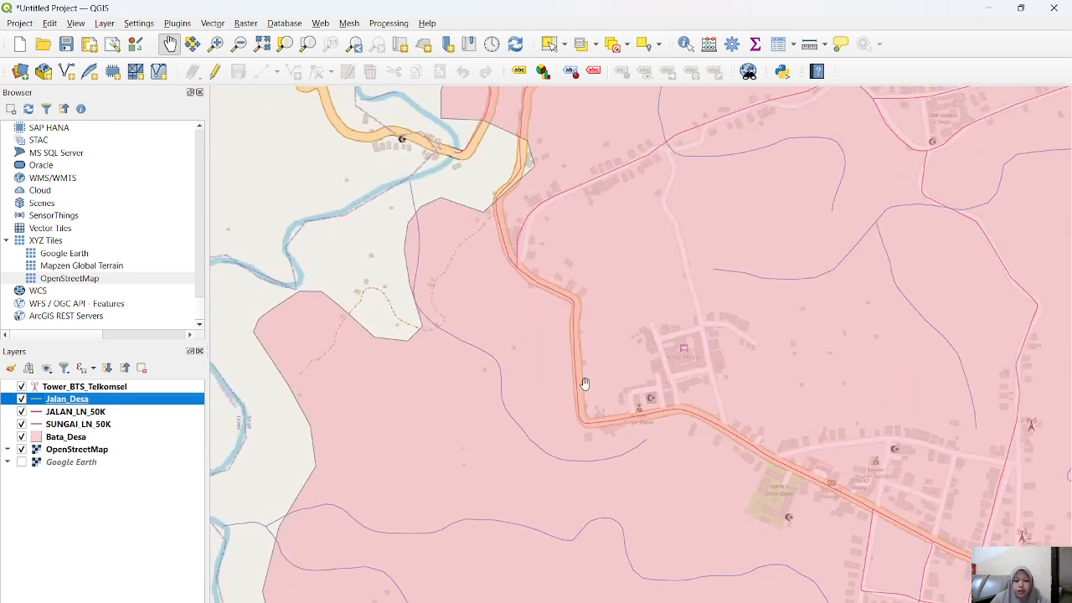
{"action": "scroll", "coordinate": [310, 359], "scroll_direction": "down", "scroll_amount": 1}
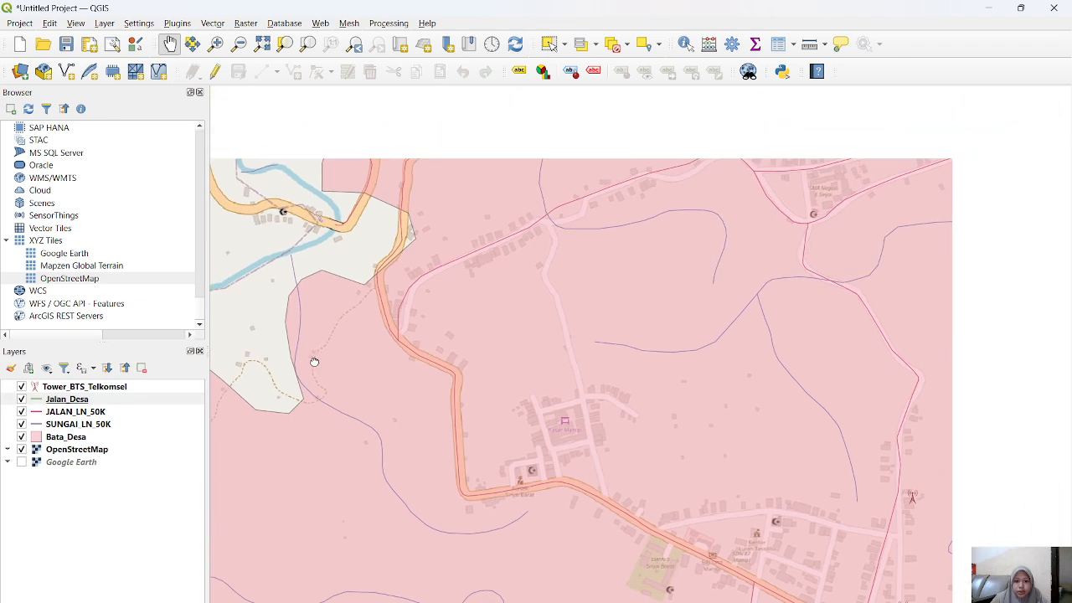
{"action": "scroll", "coordinate": [492, 306], "scroll_direction": "down", "scroll_amount": 1}
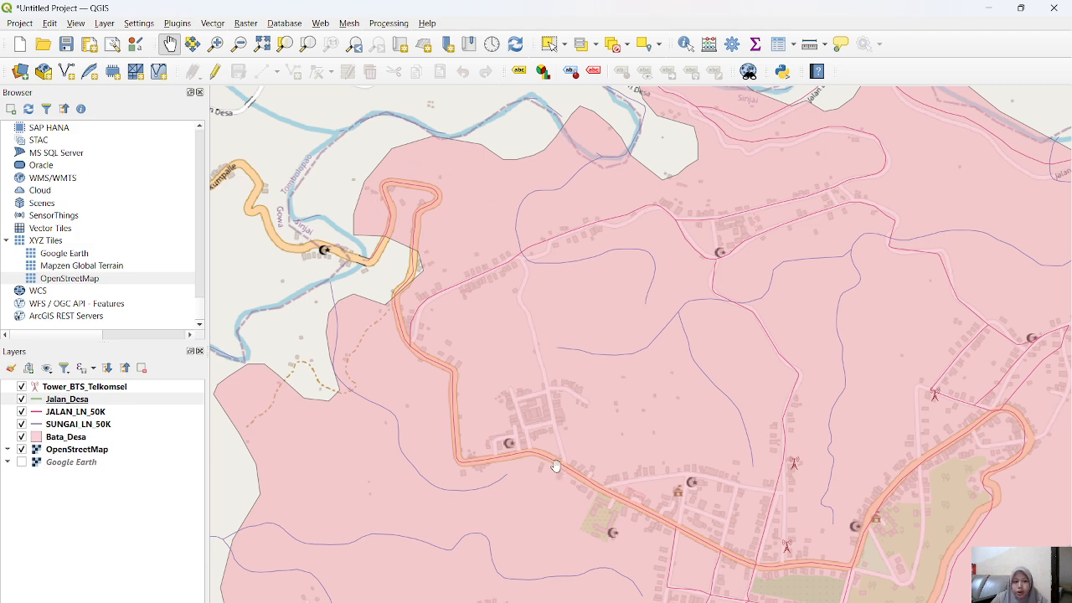
{"action": "left_click", "coordinate": [214, 73]}
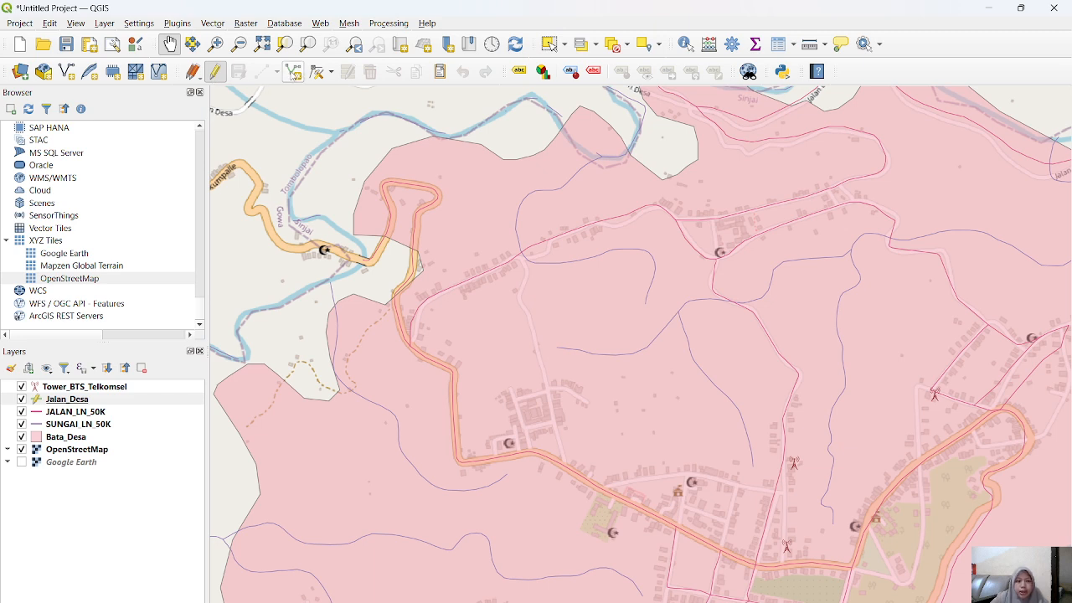
{"action": "left_click", "coordinate": [264, 71]}
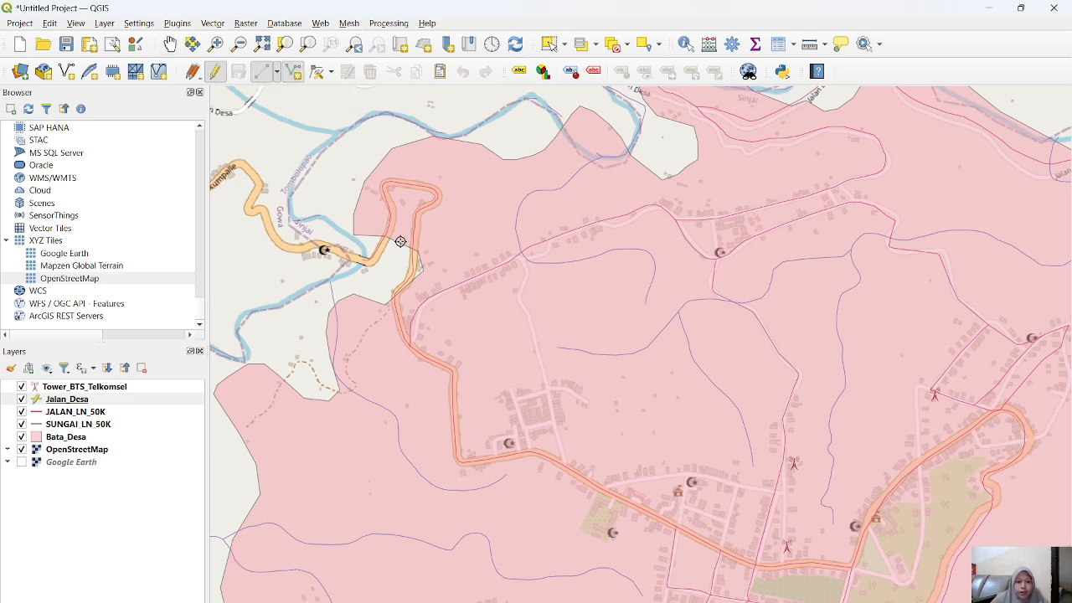
{"action": "left_click", "coordinate": [381, 181]}
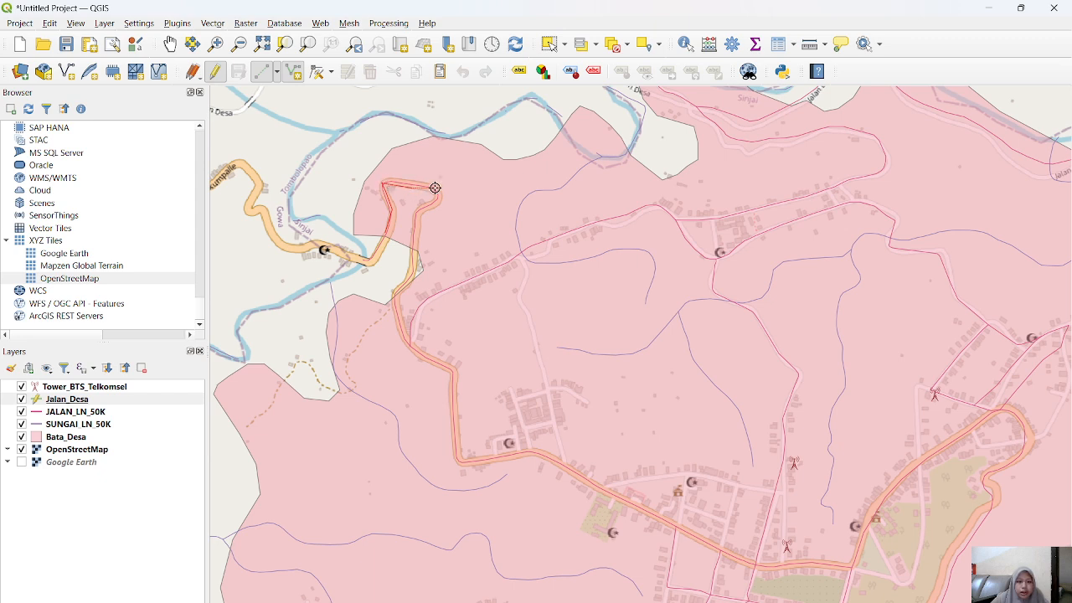
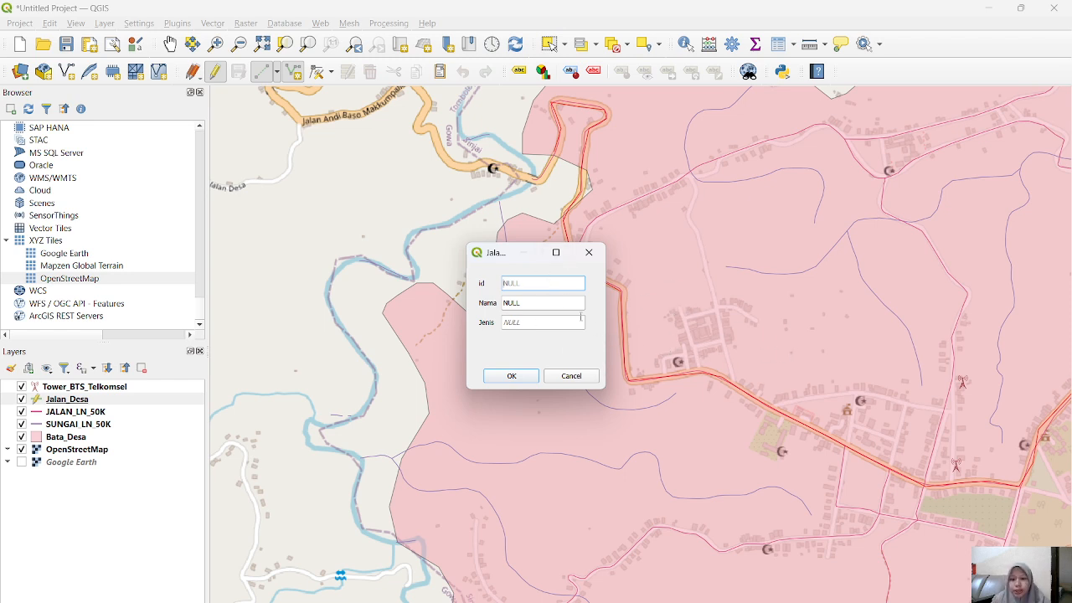
Step: Give the new road line id 1, Nama Jalan Andi Baso Makumppere and Jenis Jalan, and accept the attributes
{"action": "type", "text": "1"}
{"action": "left_click", "coordinate": [521, 303]}
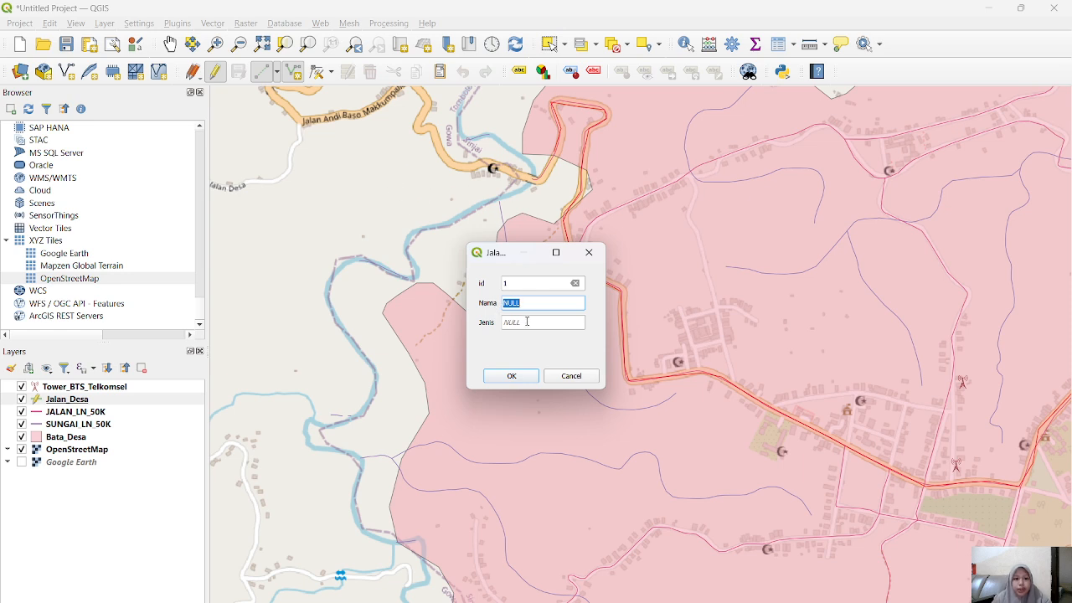
{"action": "type", "text": "Jalan Andi Baso"}
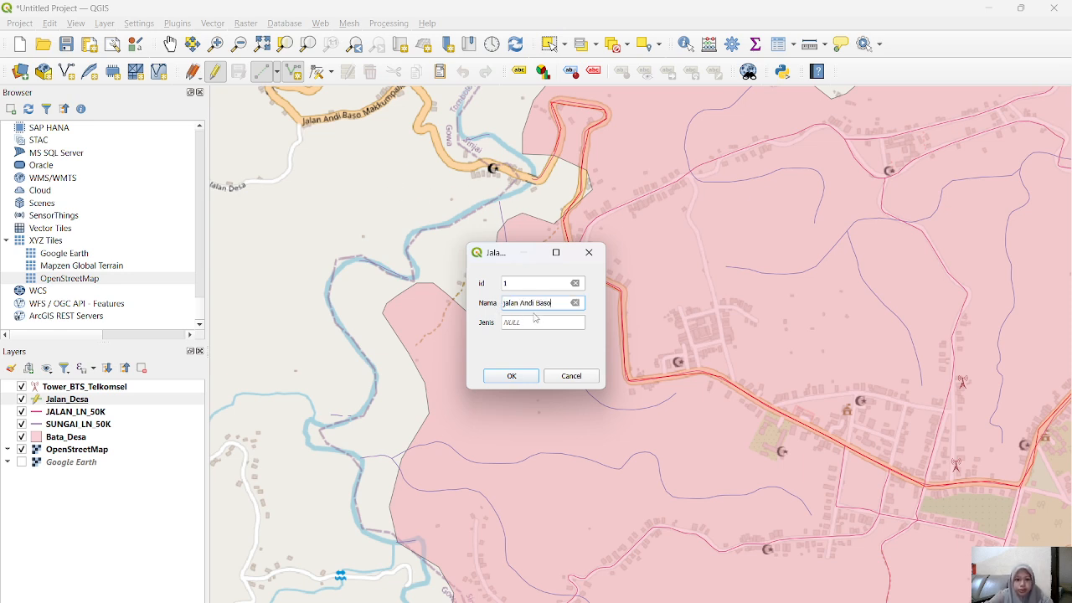
{"action": "type", "text": " Maku"}
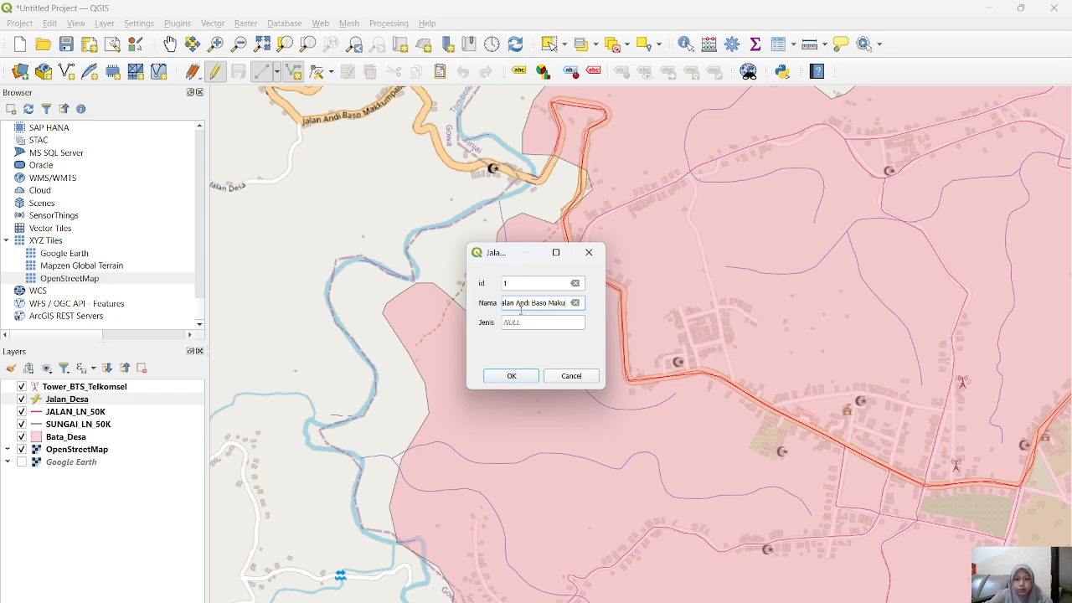
{"action": "type", "text": "mppere"}
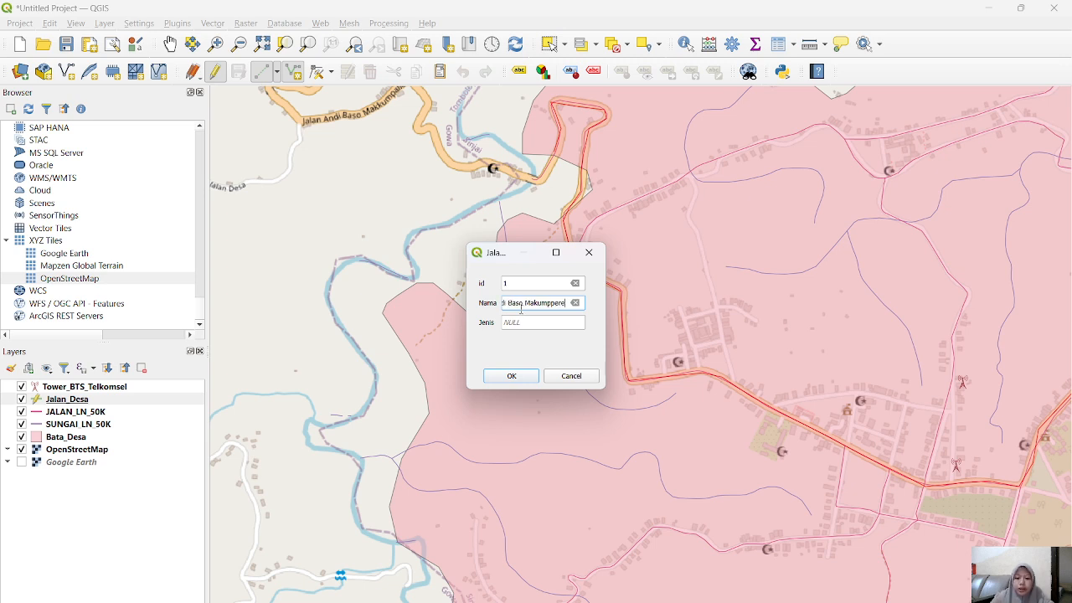
{"action": "left_click", "coordinate": [525, 324]}
{"action": "type", "text": "Jalan"}
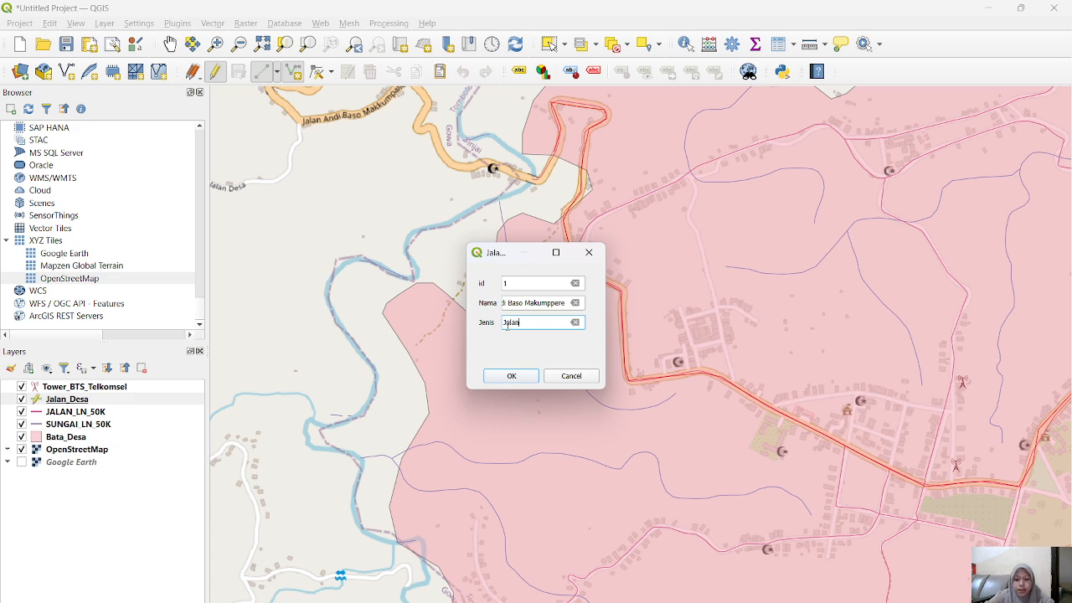
{"action": "left_click", "coordinate": [512, 375]}
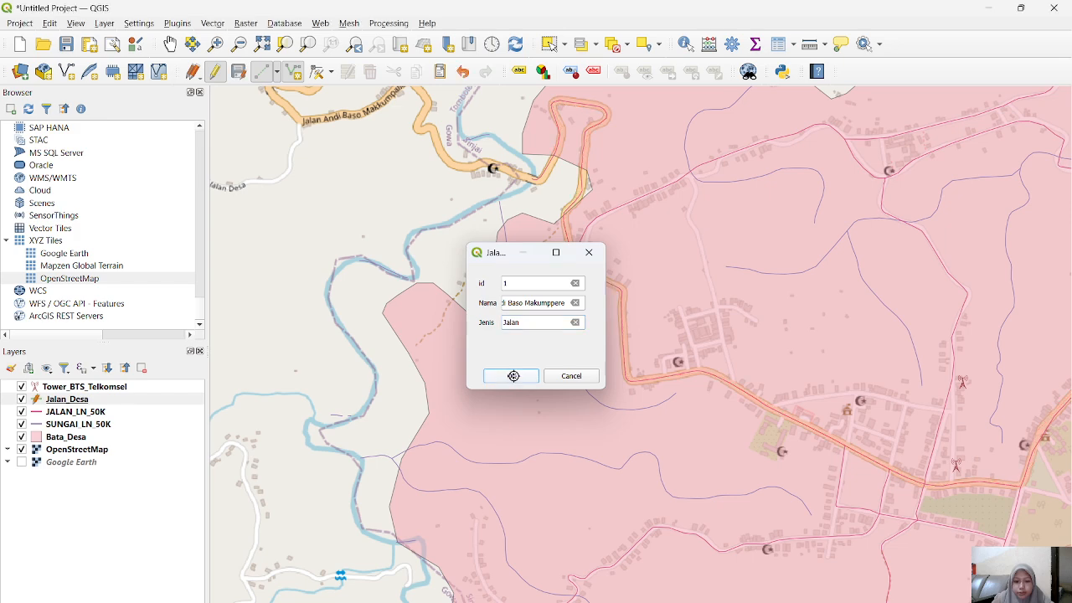
Step: Stop editing the Jalan_Desa layer and save its changes
{"action": "left_click_drag", "start_coordinate": [712, 435], "coordinate": [355, 190]}
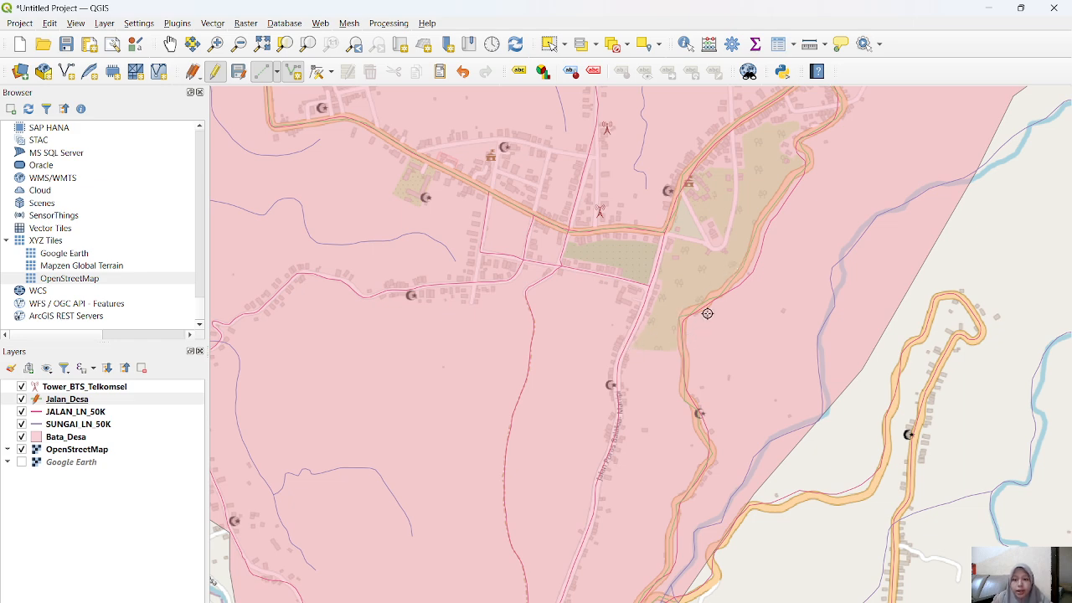
{"action": "left_click_drag", "start_coordinate": [710, 308], "coordinate": [638, 415]}
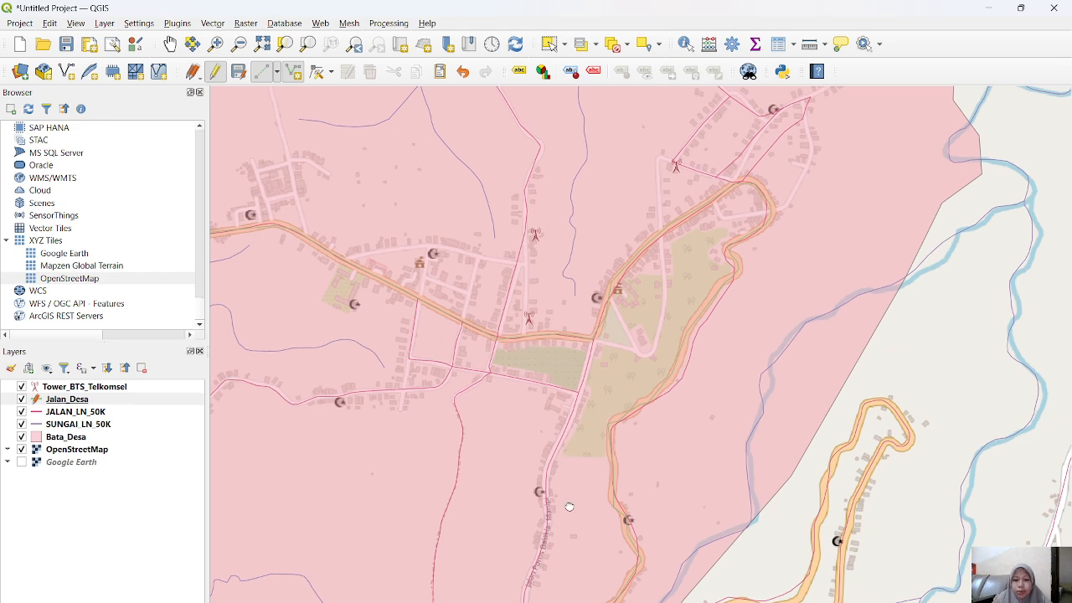
{"action": "left_click_drag", "start_coordinate": [567, 504], "coordinate": [641, 390]}
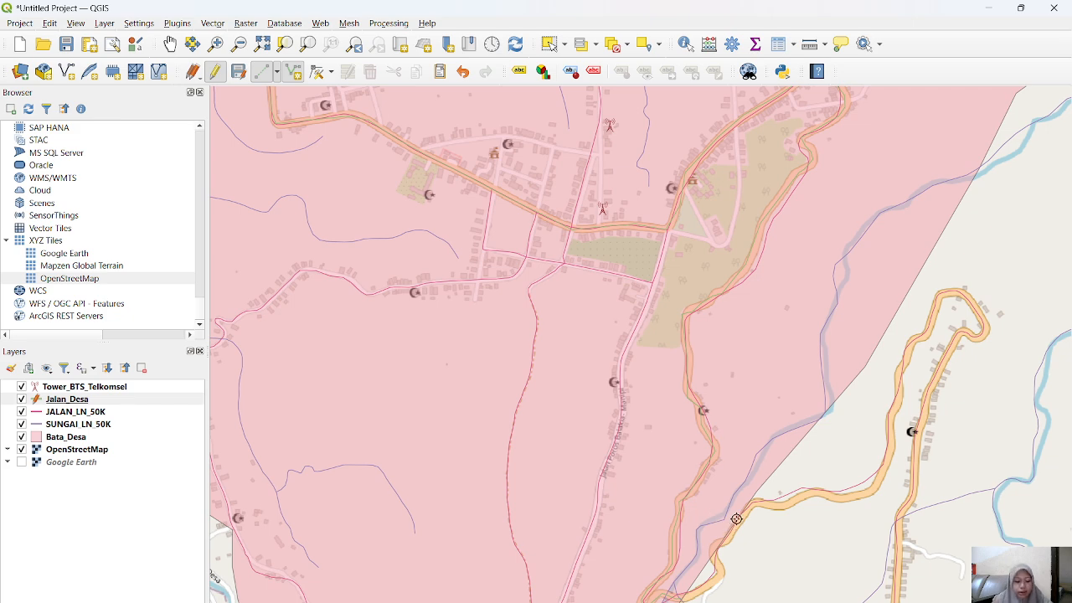
{"action": "left_click_drag", "start_coordinate": [929, 232], "coordinate": [730, 296]}
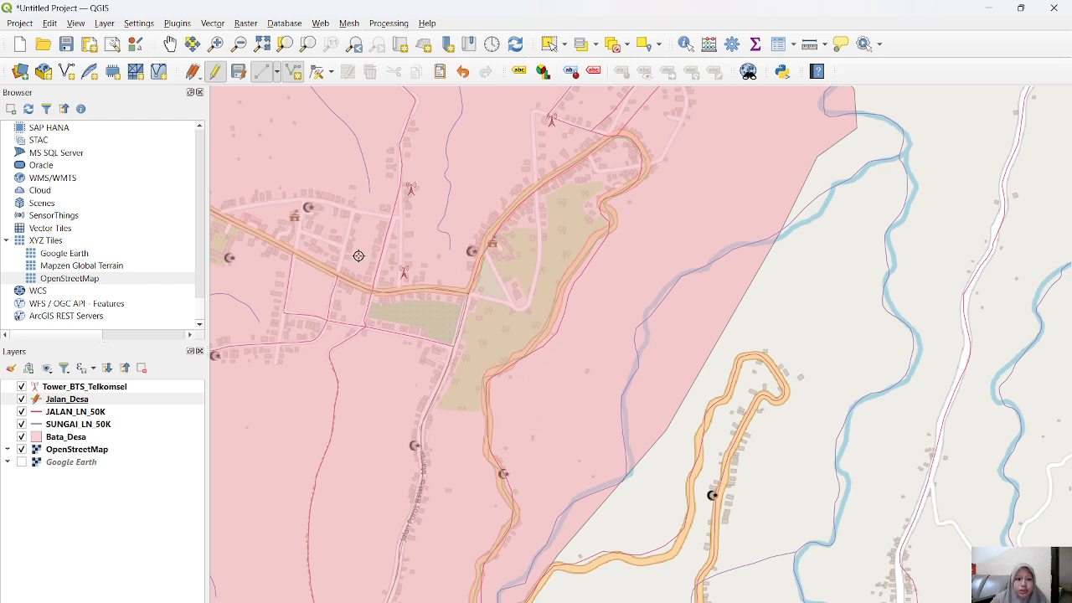
{"action": "left_click", "coordinate": [215, 72]}
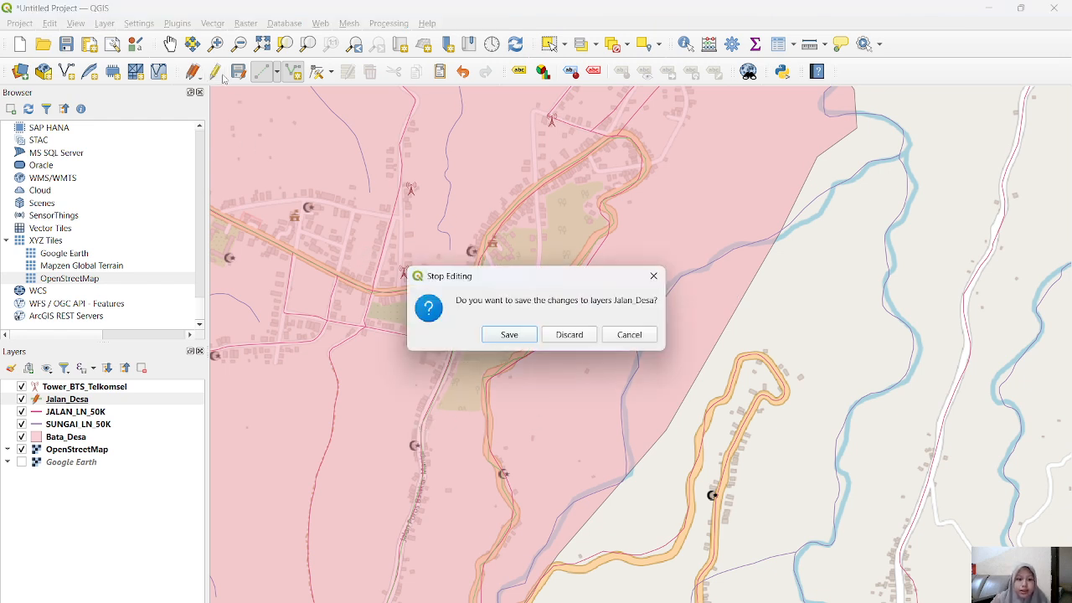
{"action": "left_click", "coordinate": [509, 335]}
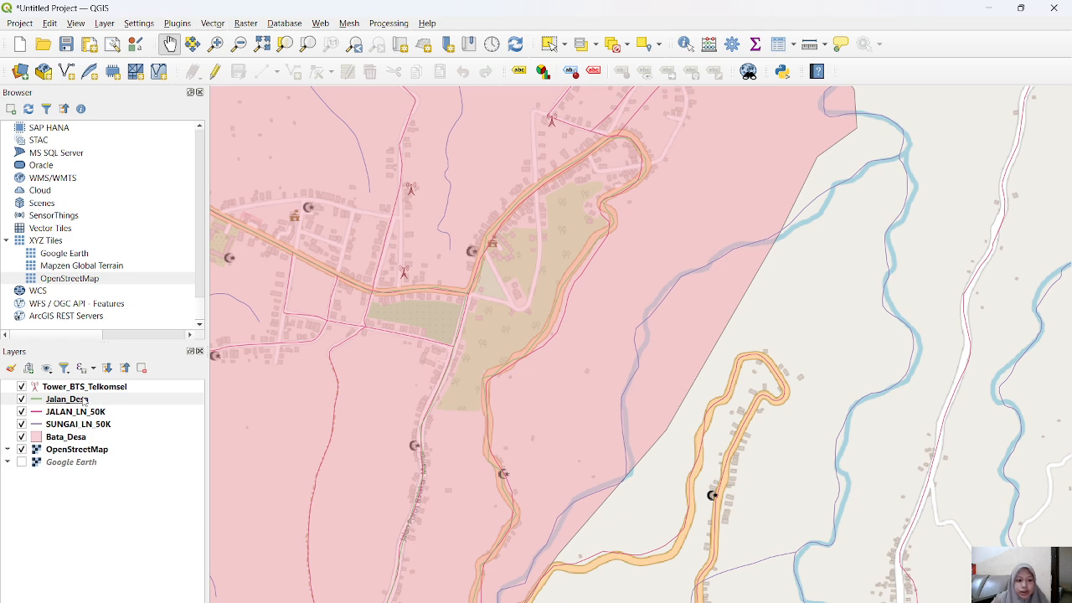
Step: Remove the JALAN_LN_50K layer from the project
{"action": "right_click", "coordinate": [65, 417]}
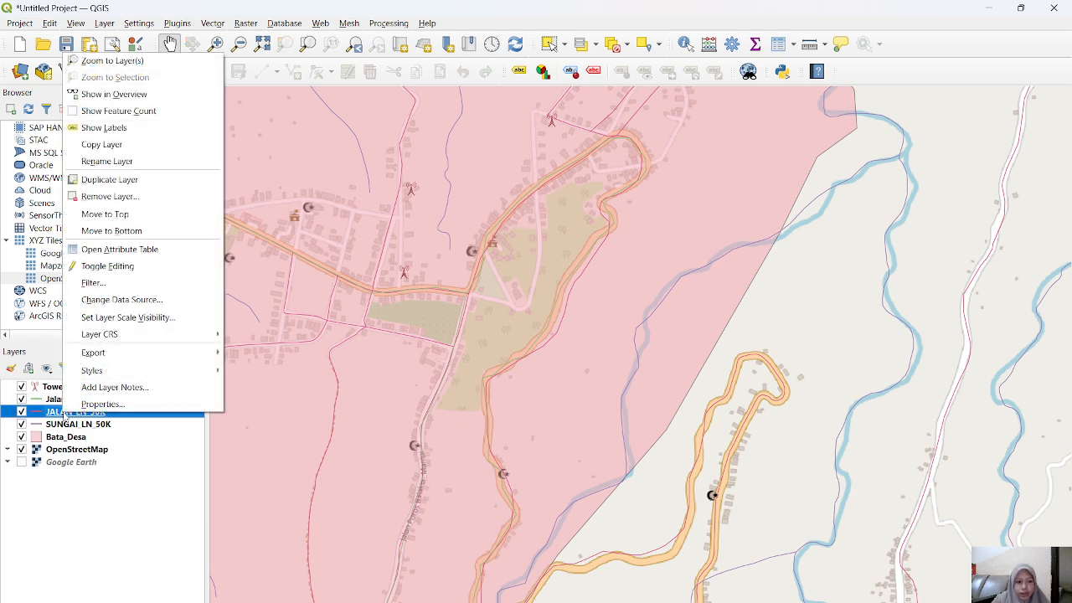
{"action": "left_click", "coordinate": [111, 197]}
{"action": "left_click", "coordinate": [506, 349]}
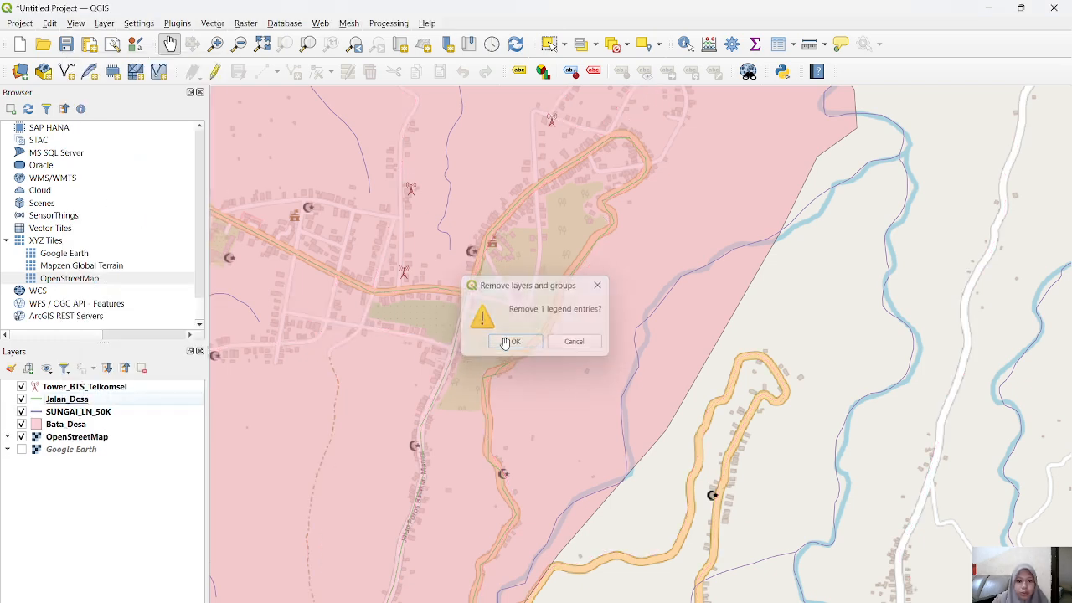
Step: Style the Jalan_Desa line with a width of 1.66 mm and a strong yellow color, and apply the symbology
{"action": "left_click", "coordinate": [76, 400]}
{"action": "double_click", "coordinate": [76, 401]}
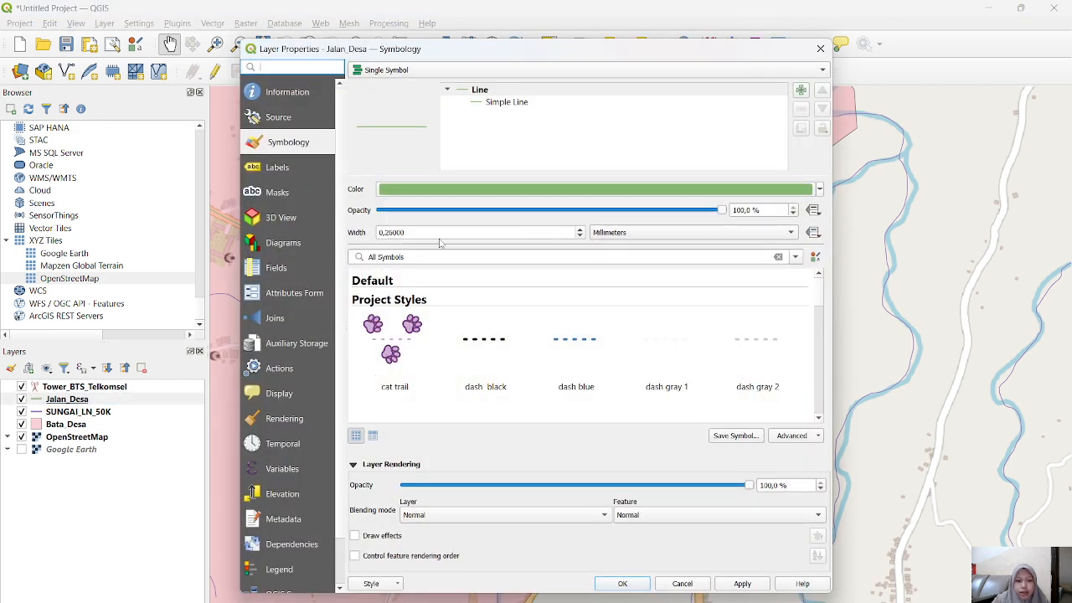
{"action": "left_click", "coordinate": [579, 229]}
{"action": "left_click", "coordinate": [580, 230]}
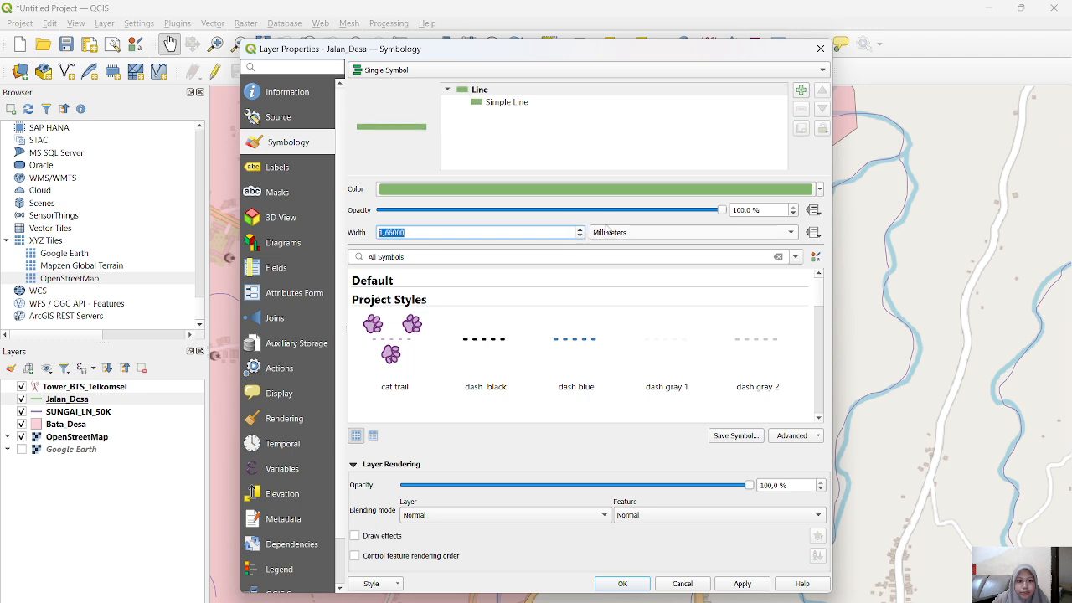
{"action": "left_click", "coordinate": [818, 189]}
{"action": "mouse_move", "coordinate": [494, 225]}
{"action": "left_mouse_down"}
{"action": "mouse_move", "coordinate": [498, 234]}
{"action": "mouse_move", "coordinate": [484, 210]}
{"action": "left_mouse_up"}
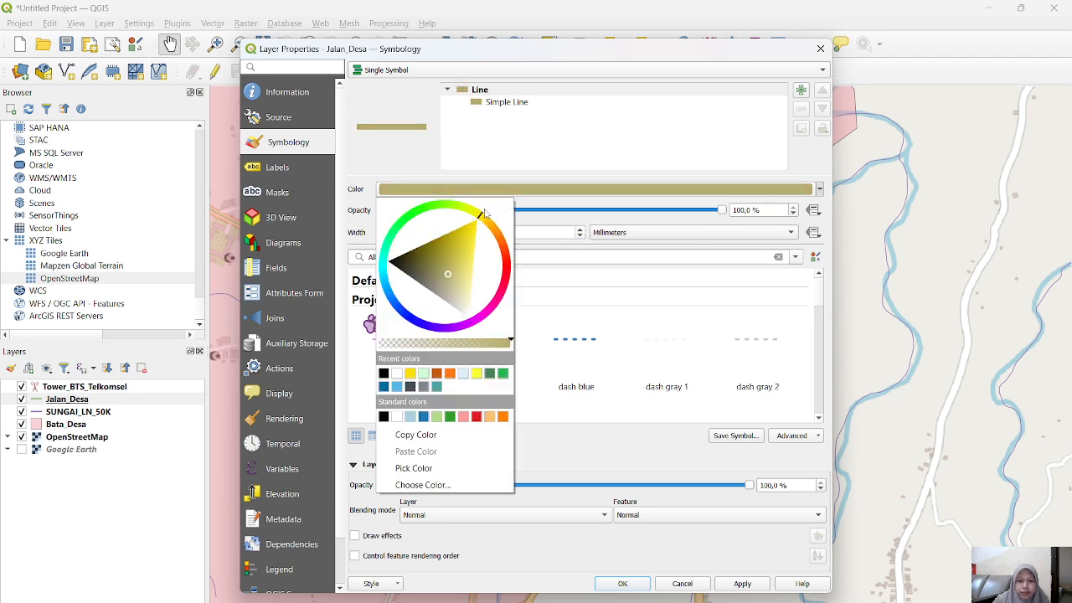
{"action": "left_click_drag", "start_coordinate": [445, 254], "coordinate": [468, 233]}
{"action": "left_click", "coordinate": [635, 584]}
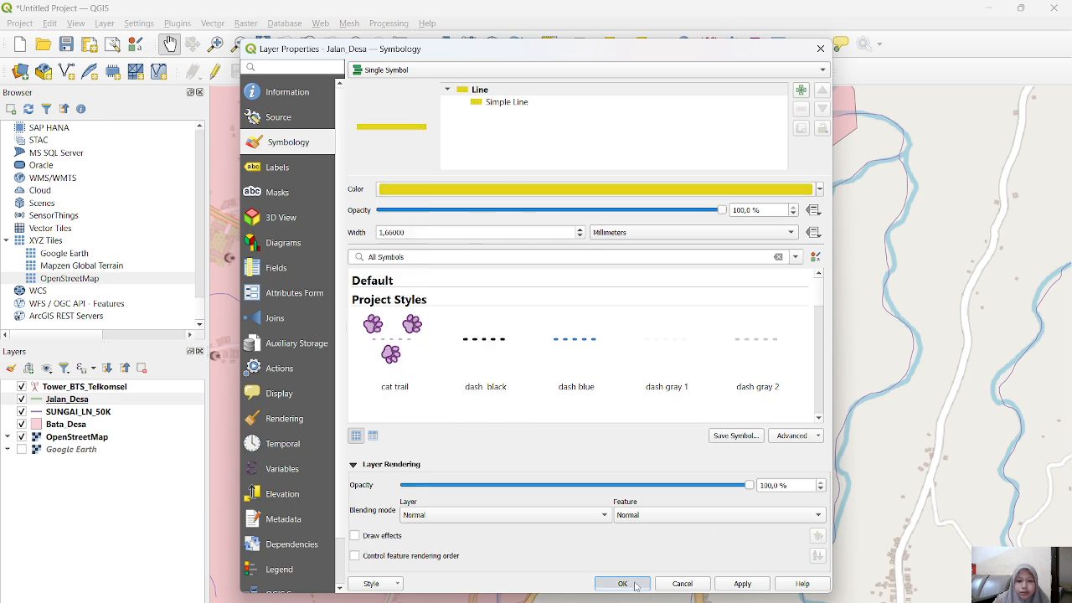
{"action": "left_click", "coordinate": [634, 585]}
{"action": "mouse_move", "coordinate": [477, 359]}
{"action": "left_mouse_down"}
{"action": "mouse_move", "coordinate": [548, 365]}
{"action": "mouse_move", "coordinate": [680, 413]}
{"action": "left_mouse_up"}
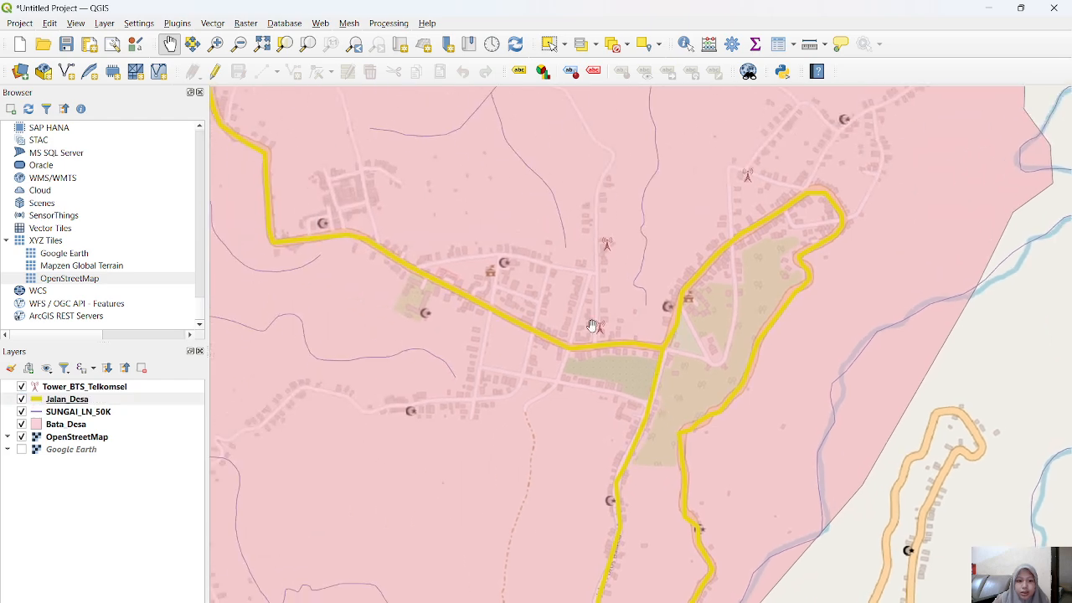
{"action": "left_click_drag", "start_coordinate": [536, 408], "coordinate": [468, 234]}
{"action": "left_click_drag", "start_coordinate": [590, 260], "coordinate": [502, 210]}
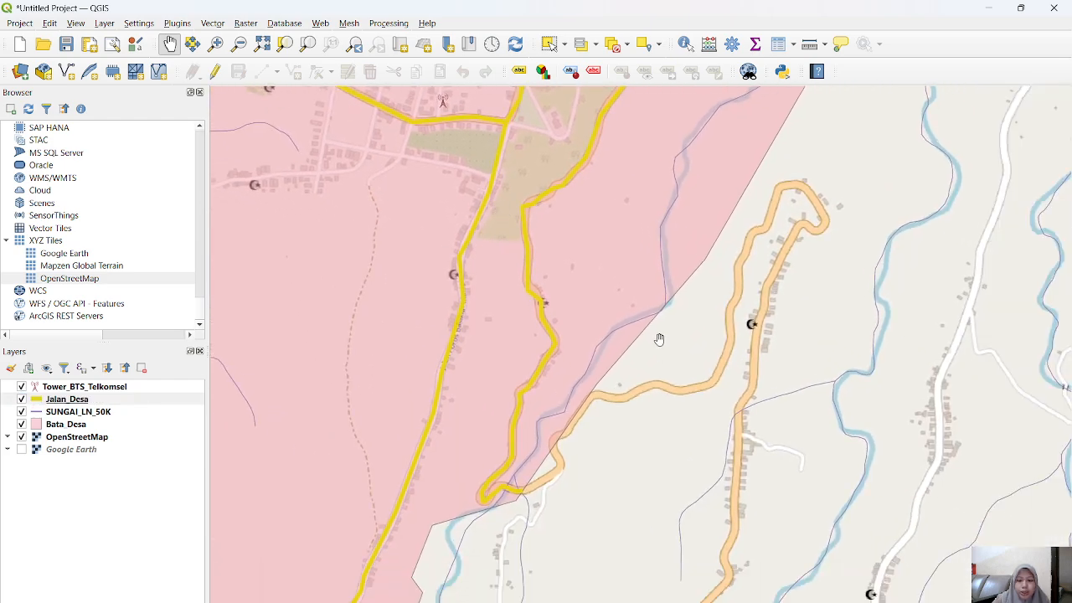
{"action": "left_click_drag", "start_coordinate": [658, 337], "coordinate": [596, 365]}
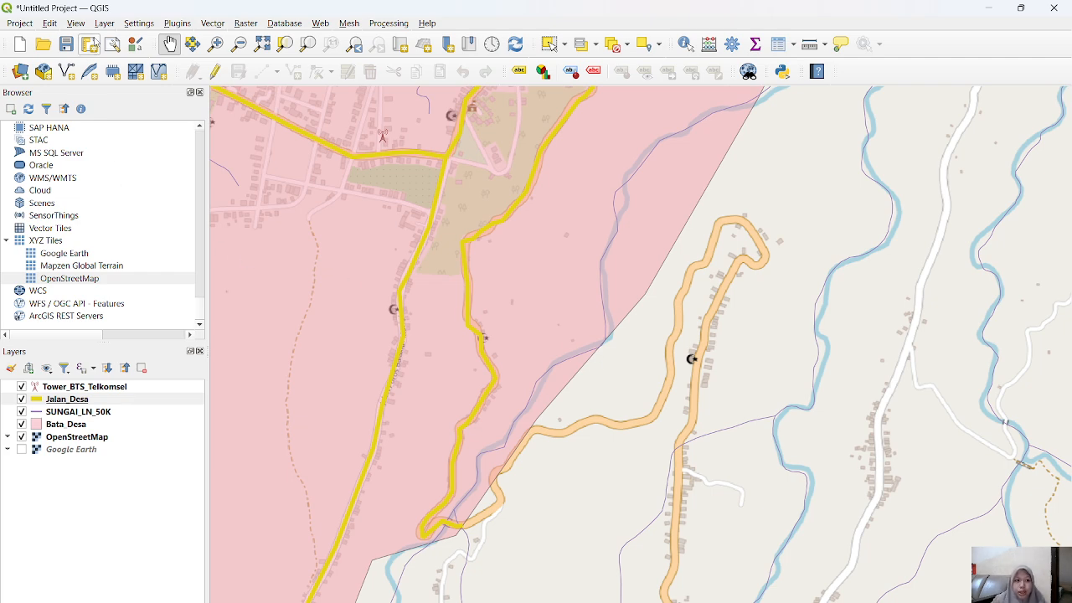
Step: Start a new shapefile layer and set its geometry type to Polygon
{"action": "left_click", "coordinate": [102, 23]}
{"action": "mouse_move", "coordinate": [134, 56]}
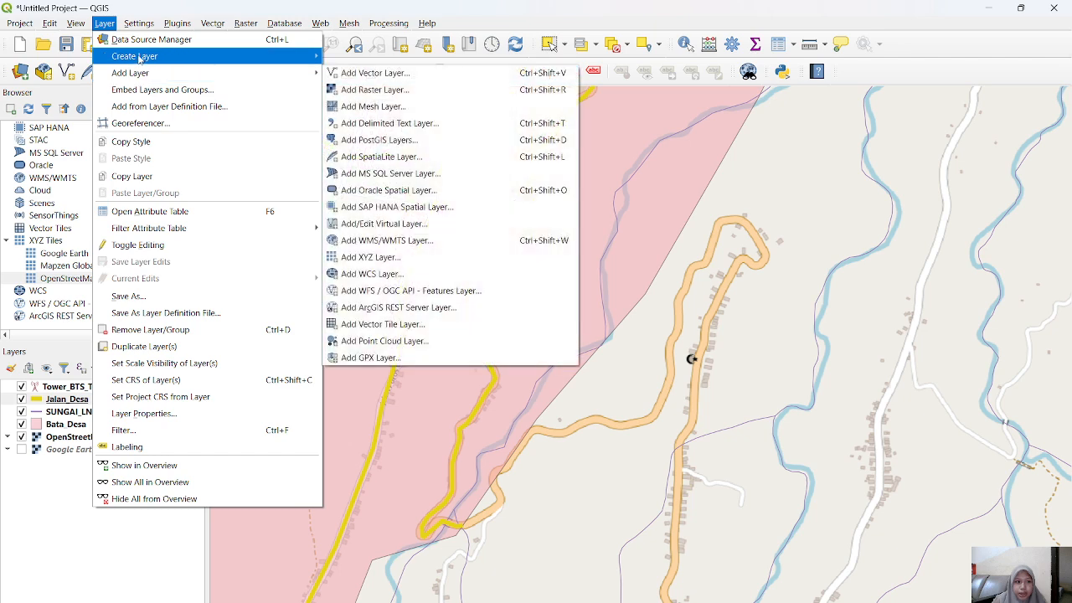
{"action": "left_click", "coordinate": [376, 74]}
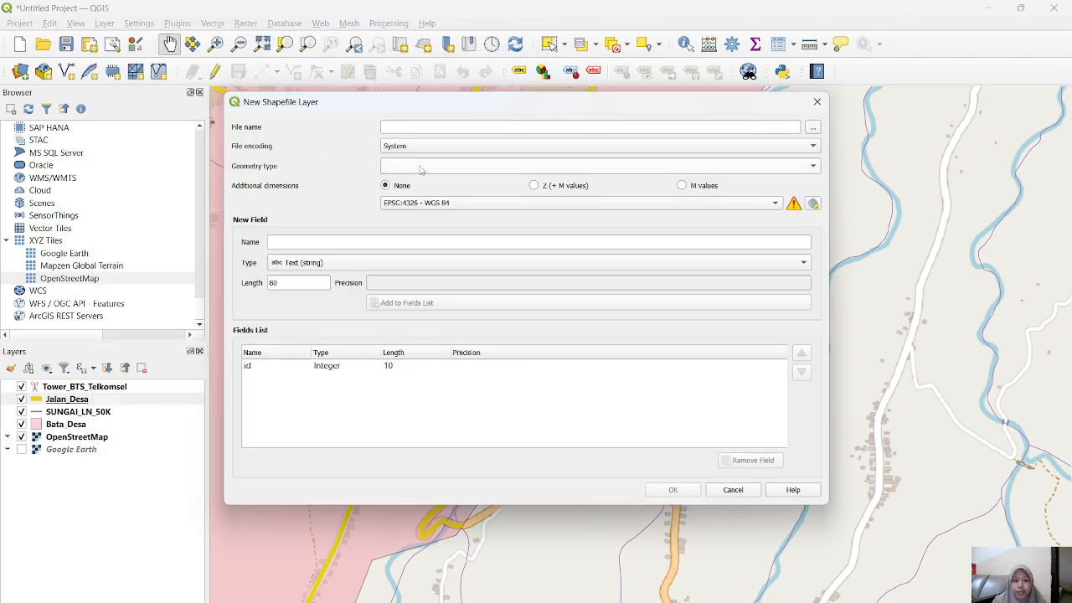
{"action": "left_click", "coordinate": [421, 166]}
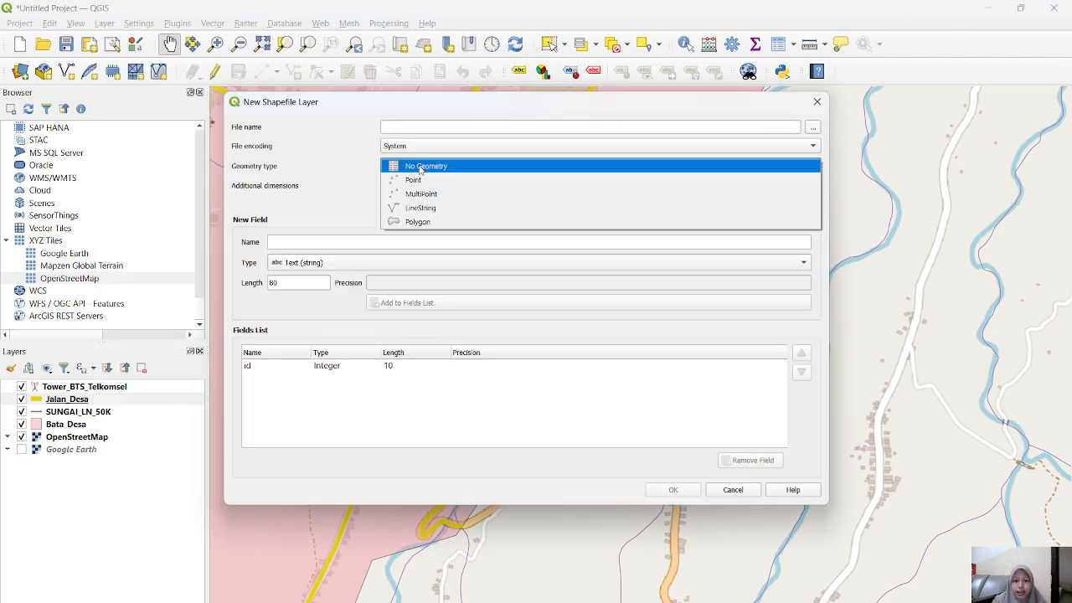
{"action": "left_click", "coordinate": [432, 222]}
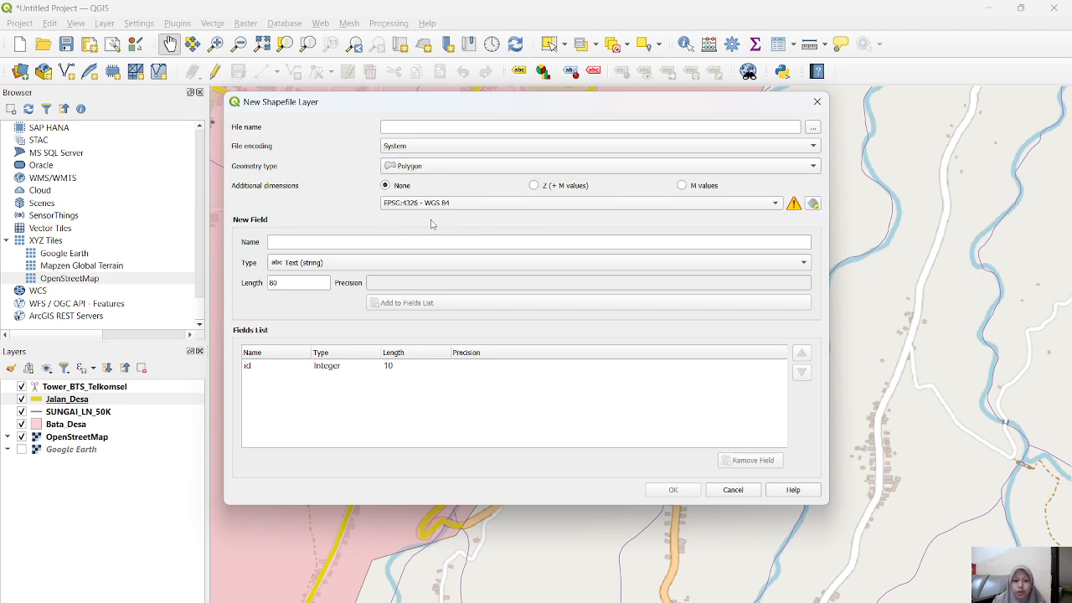
Step: Set the new shapefile's name to Sungai in the PETA WILAYA folder within Downloads and create the layer
{"action": "left_click", "coordinate": [471, 130]}
{"action": "type", "text": "Sun"}
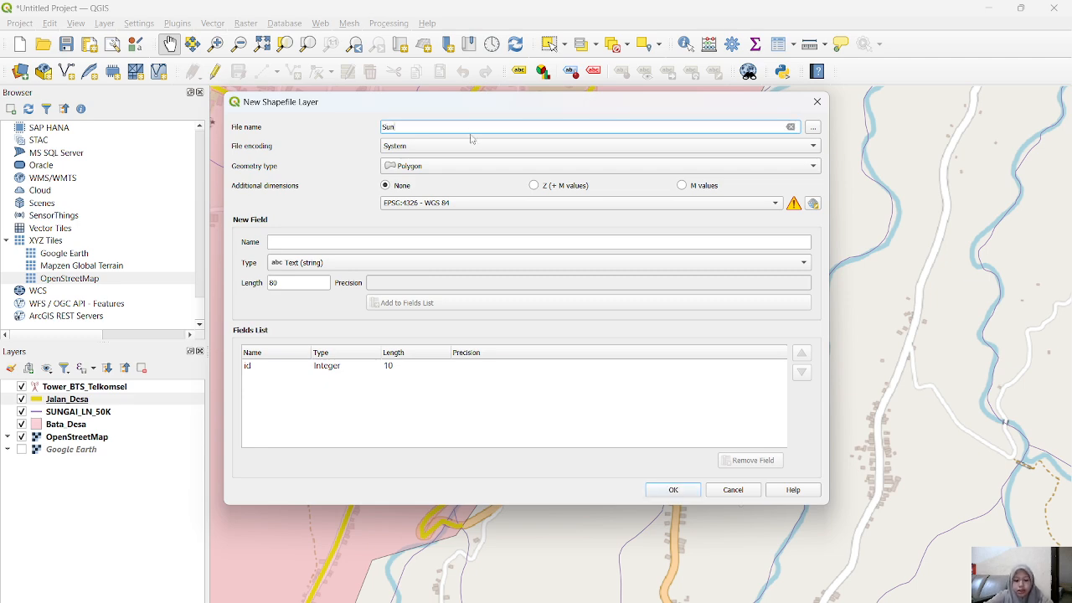
{"action": "type", "text": "gai"}
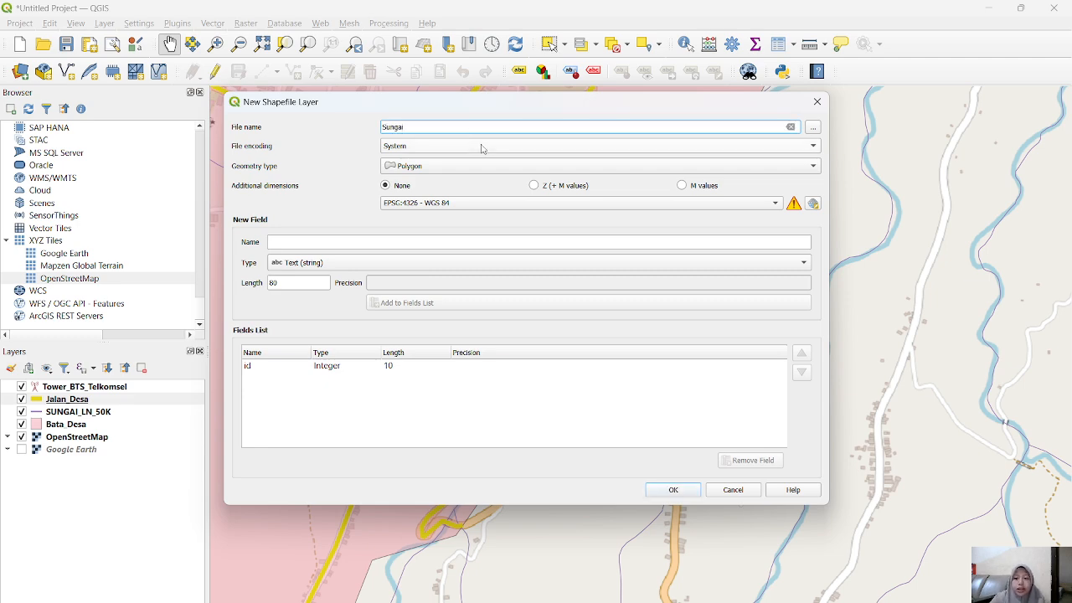
{"action": "left_click", "coordinate": [813, 126]}
{"action": "left_click", "coordinate": [285, 269]}
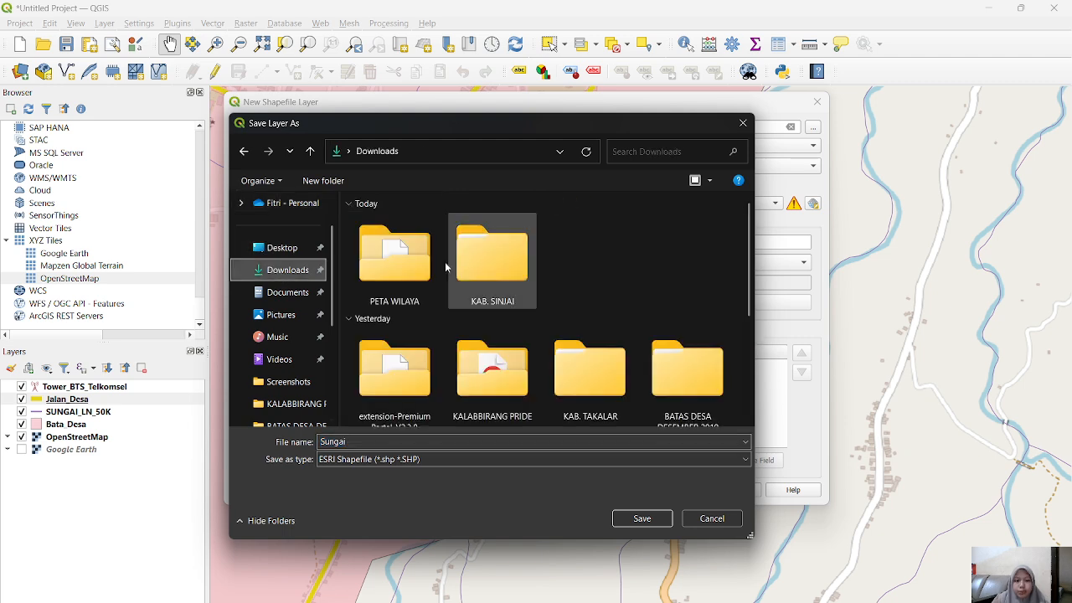
{"action": "double_click", "coordinate": [381, 254]}
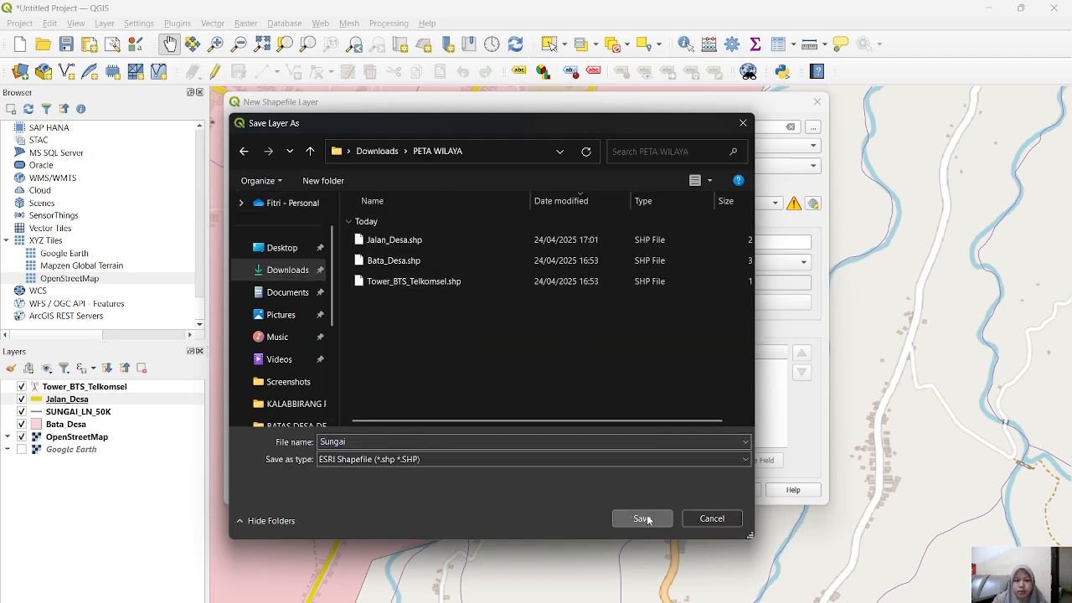
{"action": "left_click", "coordinate": [641, 518]}
{"action": "left_click", "coordinate": [669, 490]}
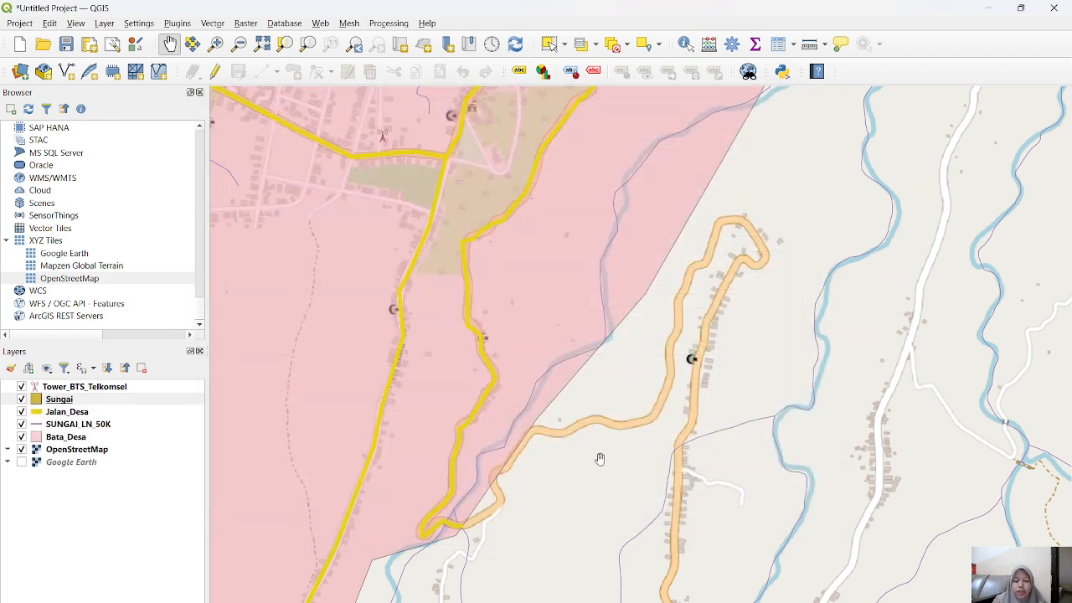
{"action": "left_click_drag", "start_coordinate": [626, 367], "coordinate": [591, 527]}
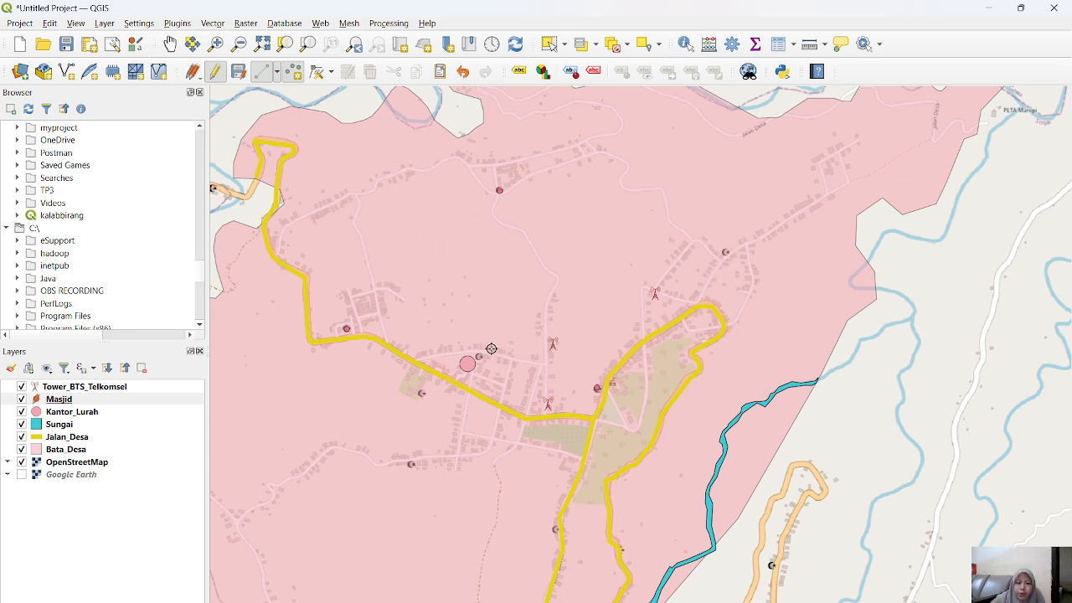
Step: Add a Masjid point beside the village office marker with id 4, Nama Masjid Nur Wahyu and Jenis Masjid, and save the layer edits
{"action": "left_click", "coordinate": [475, 360]}
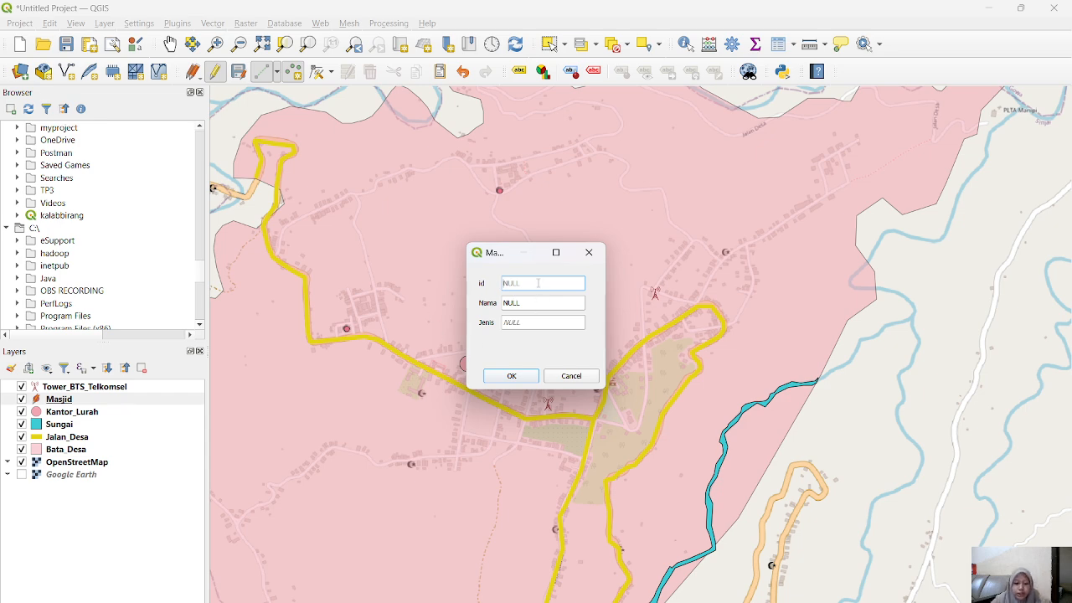
{"action": "type", "text": "4"}
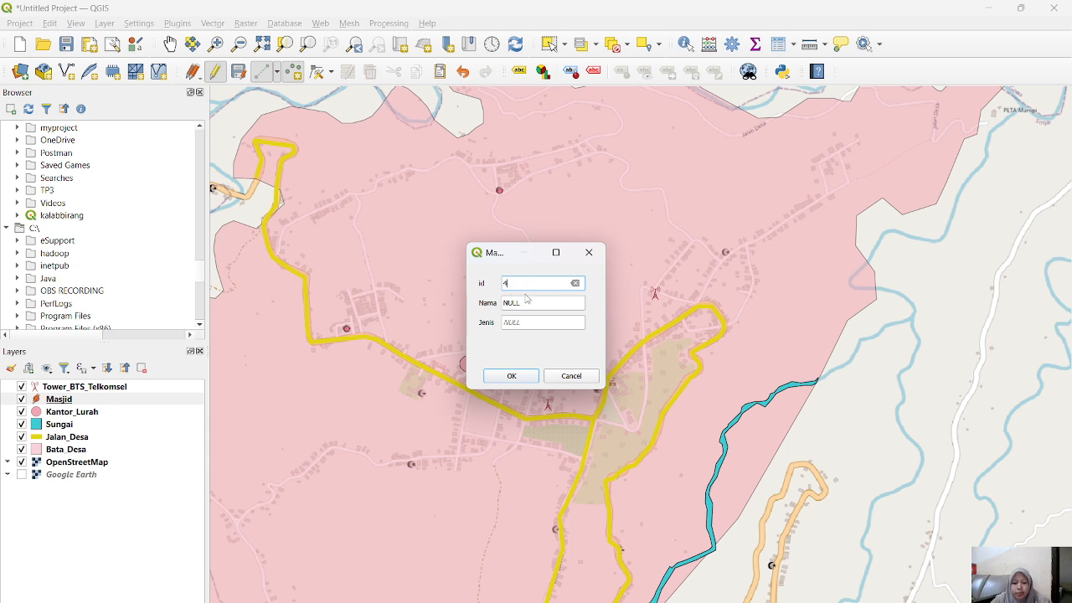
{"action": "key", "text": "Tab"}
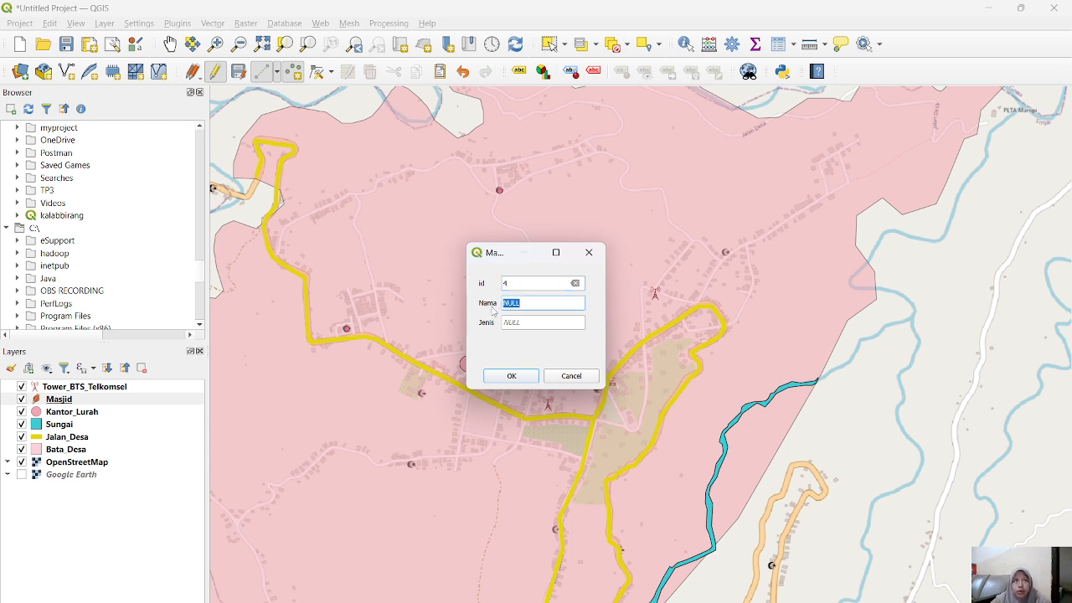
{"action": "type", "text": "Masjid Nur Wahyu"}
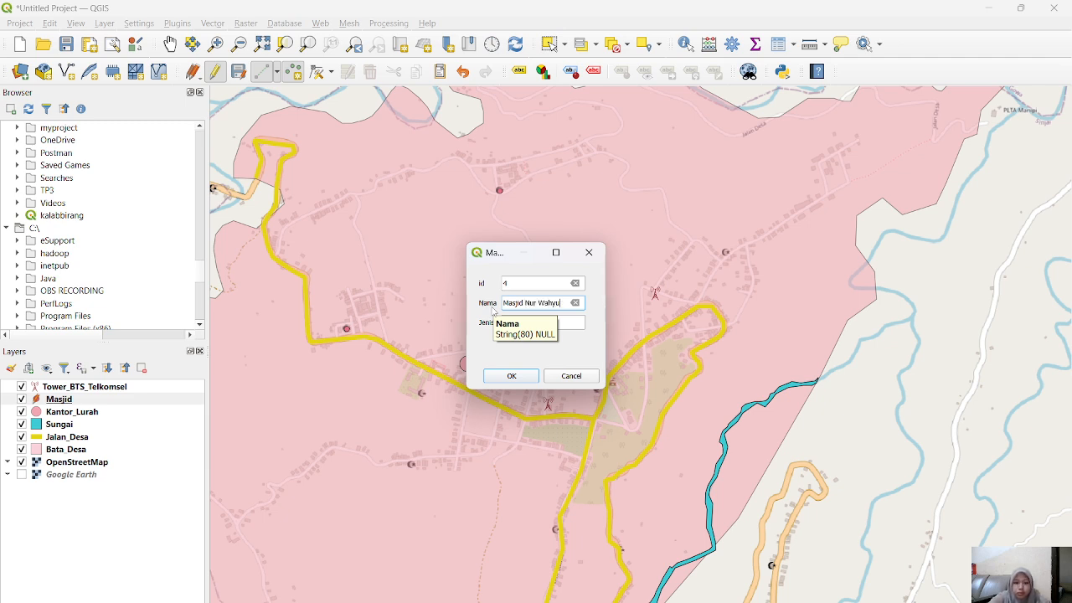
{"action": "left_click", "coordinate": [538, 323]}
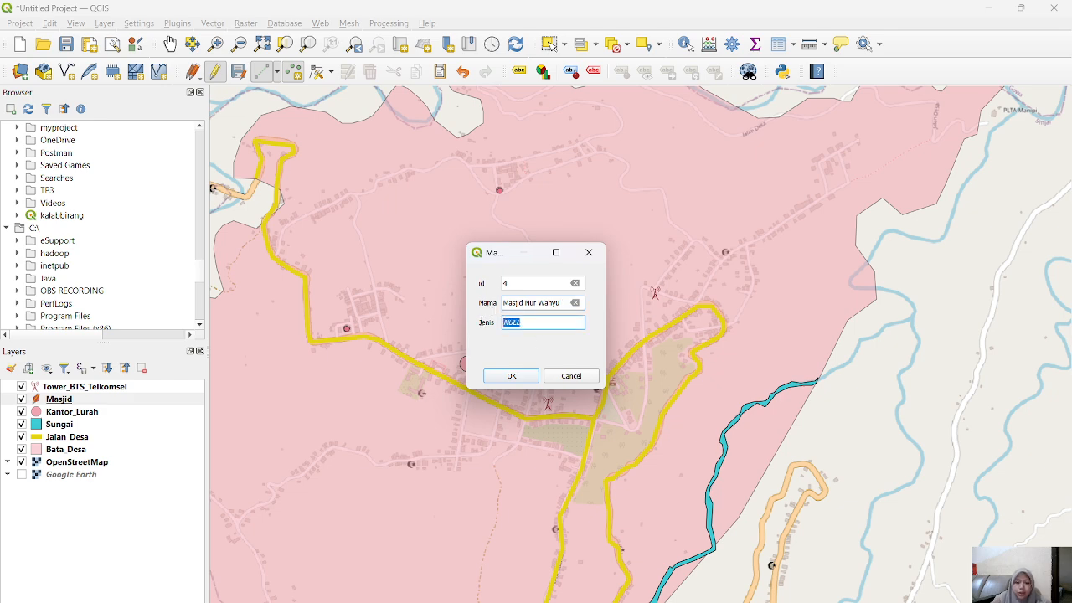
{"action": "type", "text": "Masj"}
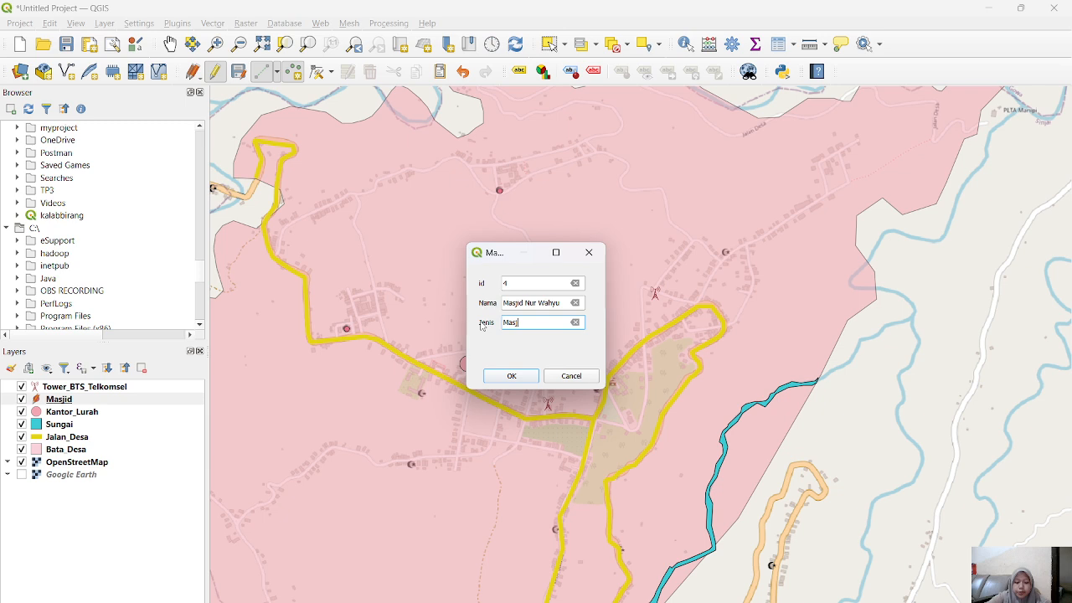
{"action": "type", "text": "id"}
{"action": "left_click", "coordinate": [498, 378]}
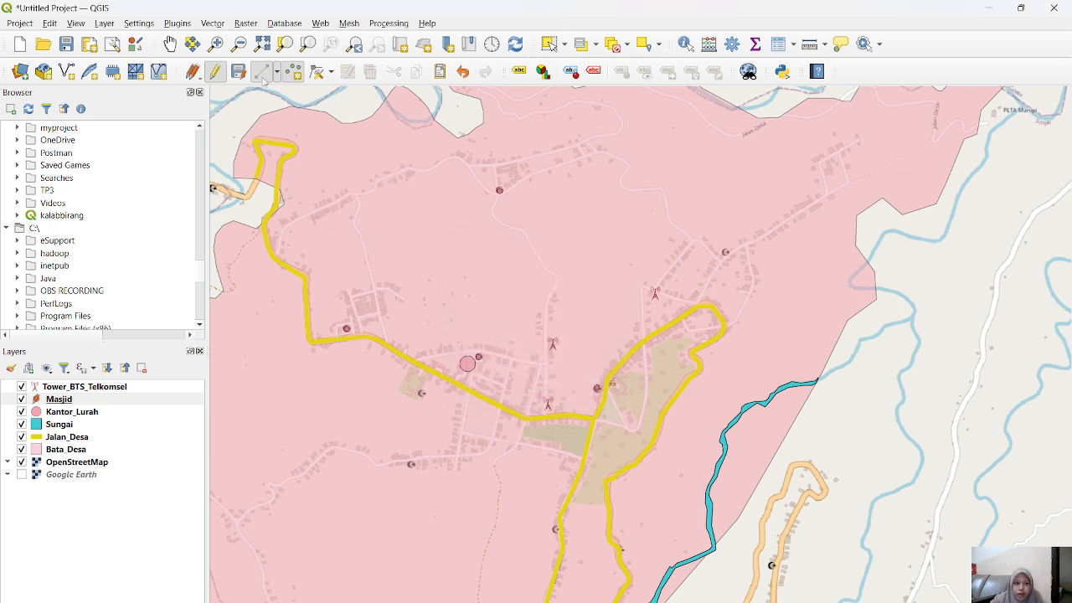
{"action": "left_click", "coordinate": [215, 76]}
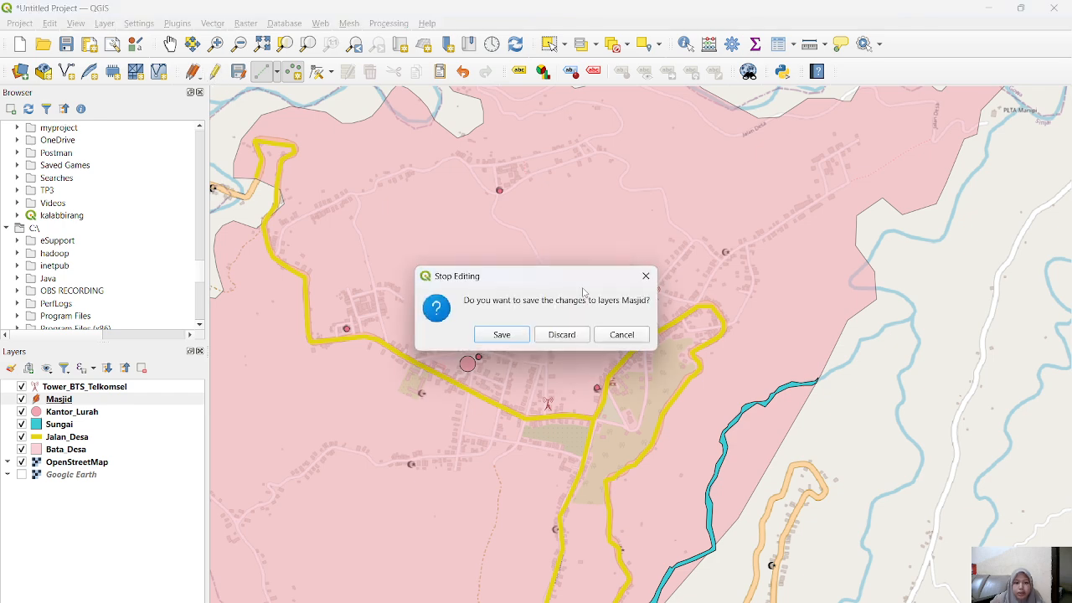
{"action": "left_click", "coordinate": [520, 336]}
Step: Change the Masjid layer's symbol to an SVG marker with the crescent-and-star image and apply it
{"action": "left_click", "coordinate": [65, 400]}
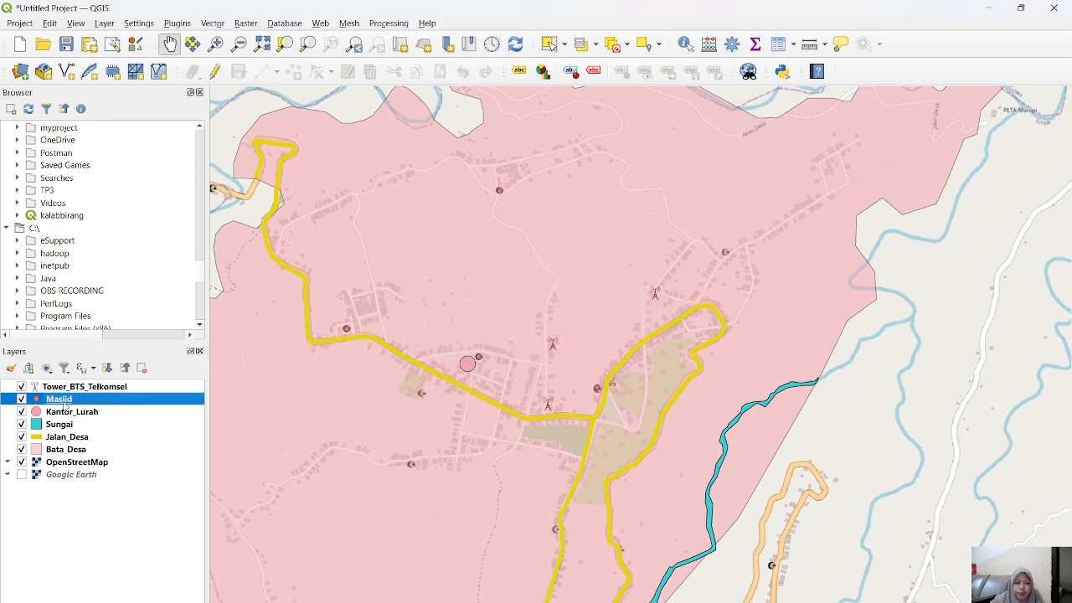
{"action": "double_click", "coordinate": [64, 401]}
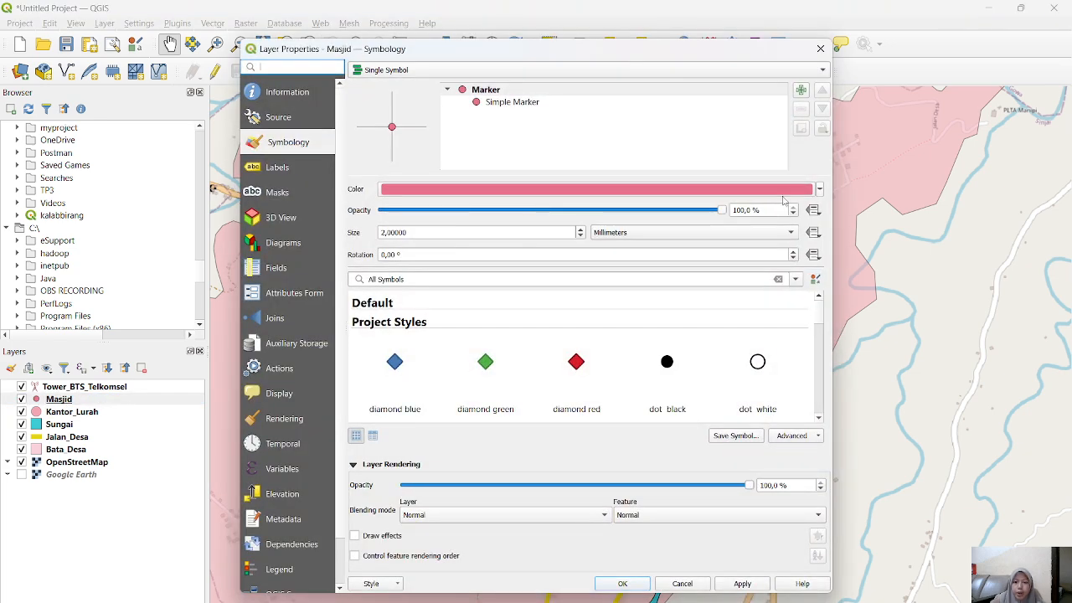
{"action": "left_click", "coordinate": [491, 102]}
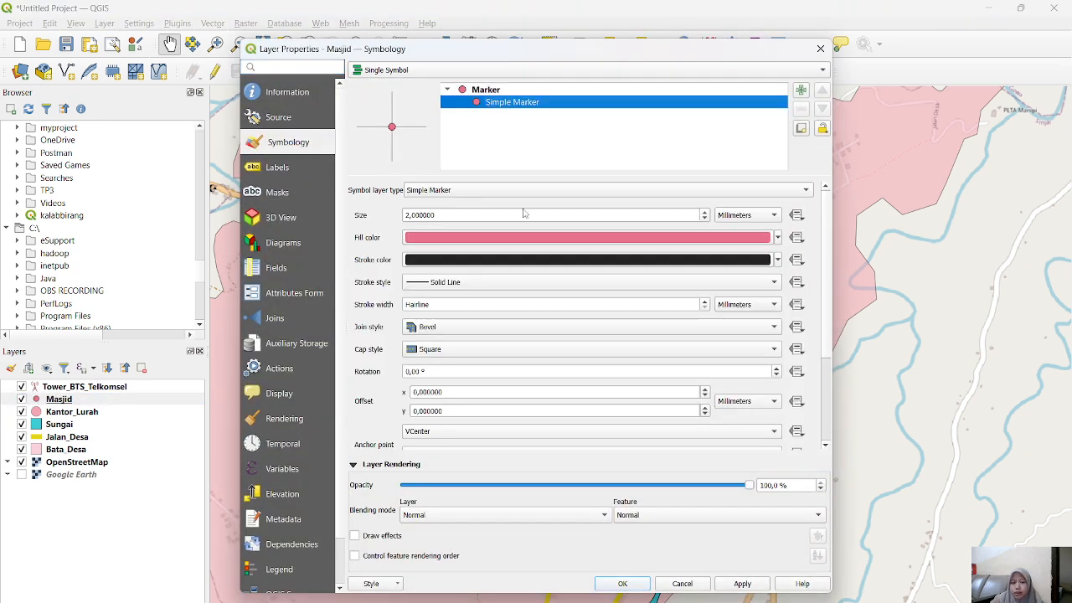
{"action": "left_click", "coordinate": [607, 192]}
{"action": "left_click", "coordinate": [457, 203]}
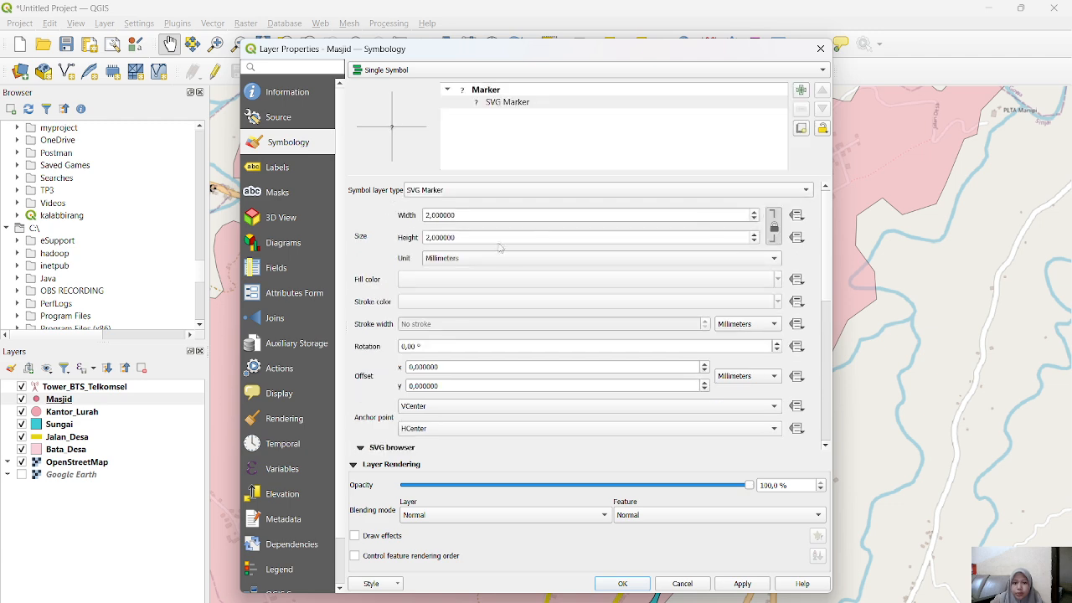
{"action": "scroll", "coordinate": [362, 327], "scroll_direction": "down", "scroll_amount": 3}
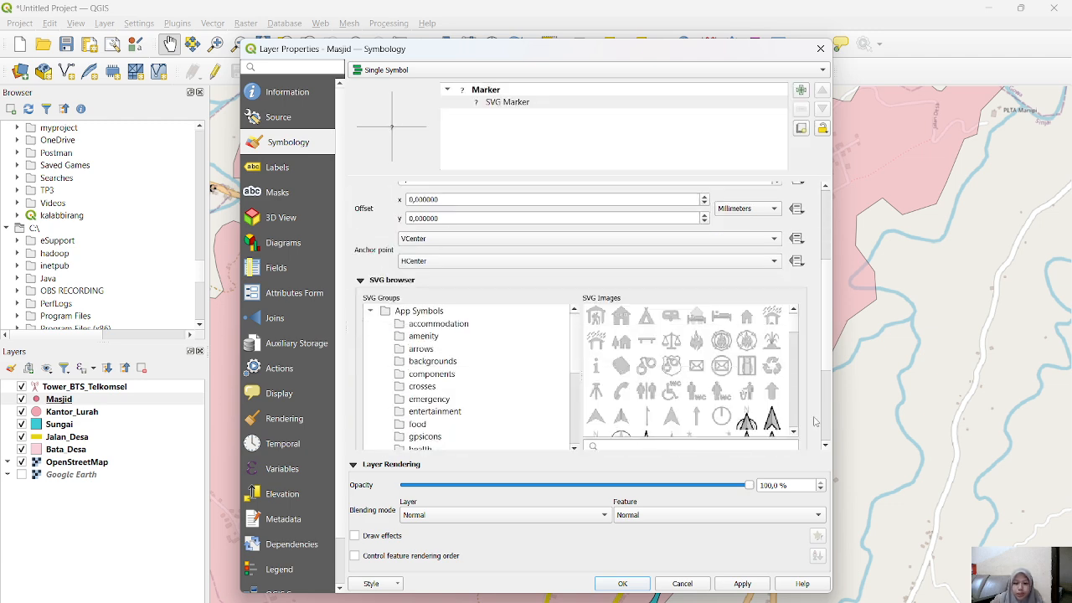
{"action": "scroll", "coordinate": [732, 390], "scroll_direction": "down", "scroll_amount": 5}
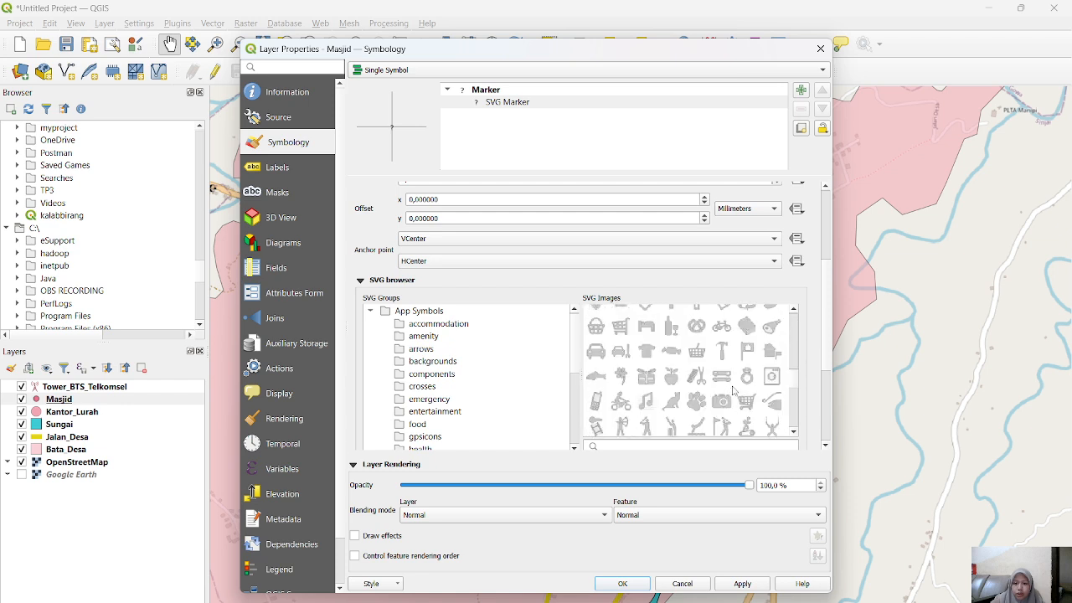
{"action": "left_click", "coordinate": [773, 329]}
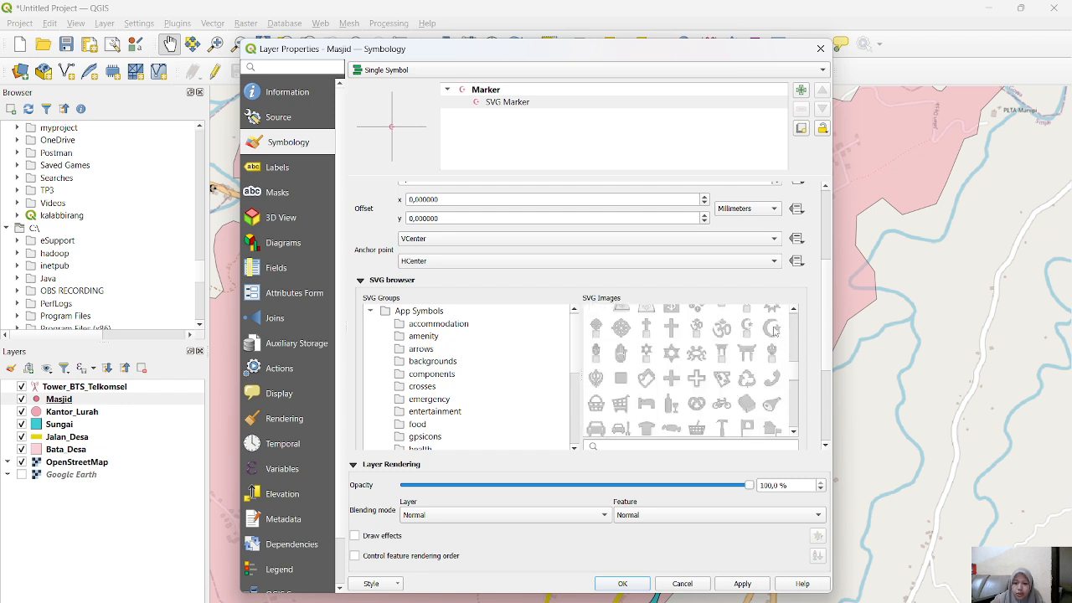
{"action": "left_click", "coordinate": [743, 585]}
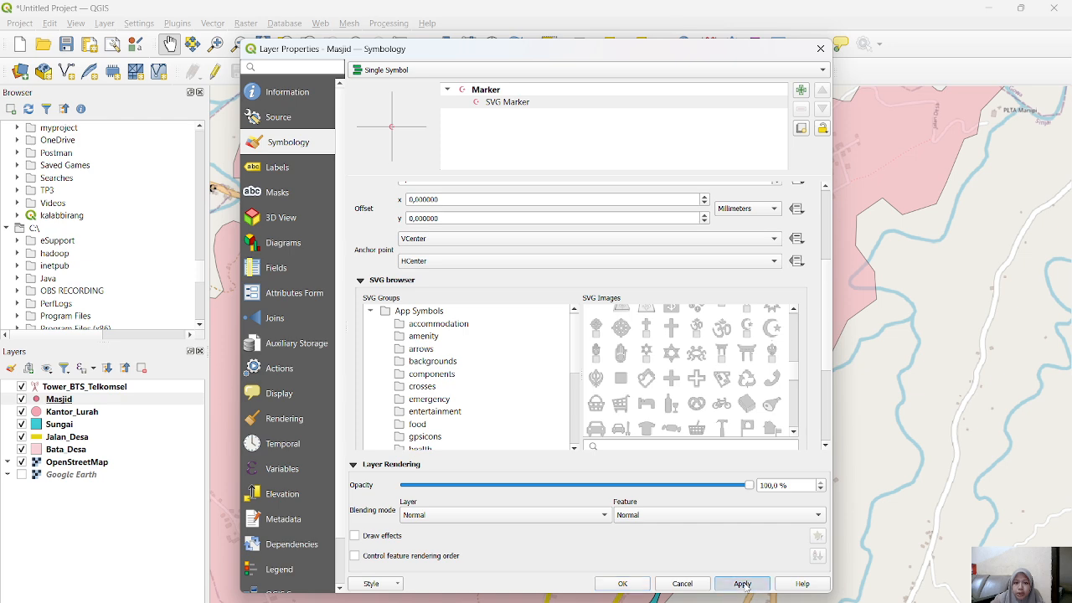
{"action": "left_click", "coordinate": [622, 584]}
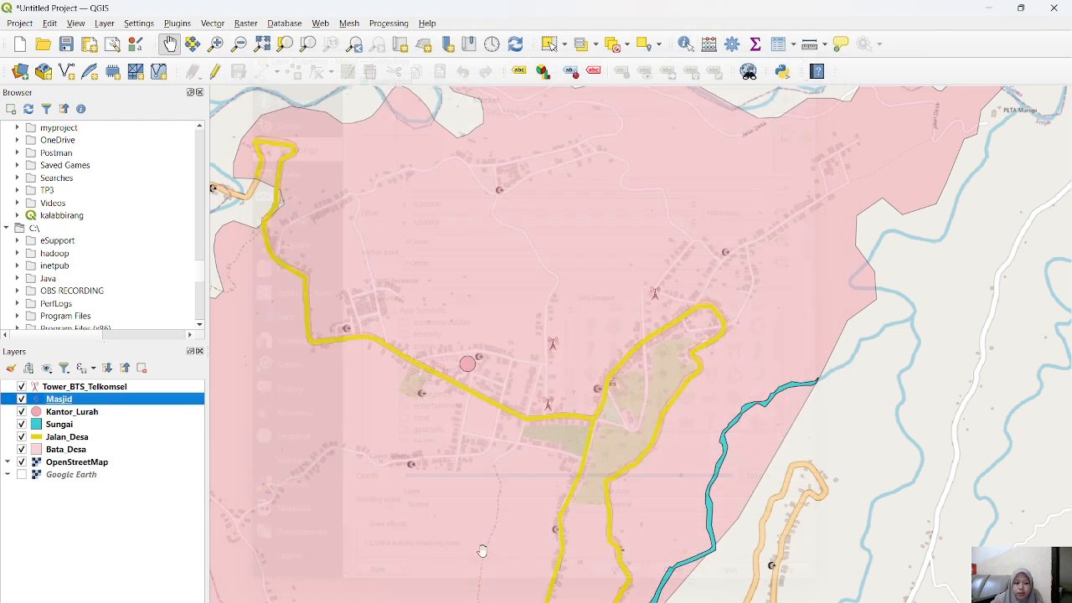
Step: Set the Masjid layer's marker size to 6 mm
{"action": "double_click", "coordinate": [59, 400]}
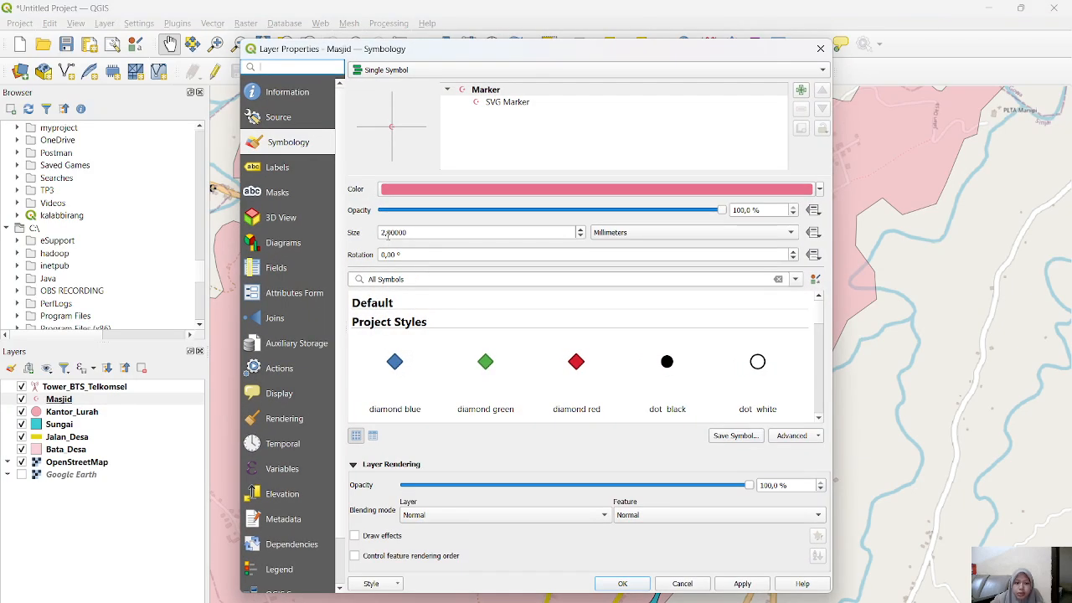
{"action": "left_click", "coordinate": [384, 232]}
{"action": "key", "text": "BackSpace"}
{"action": "type", "text": "6"}
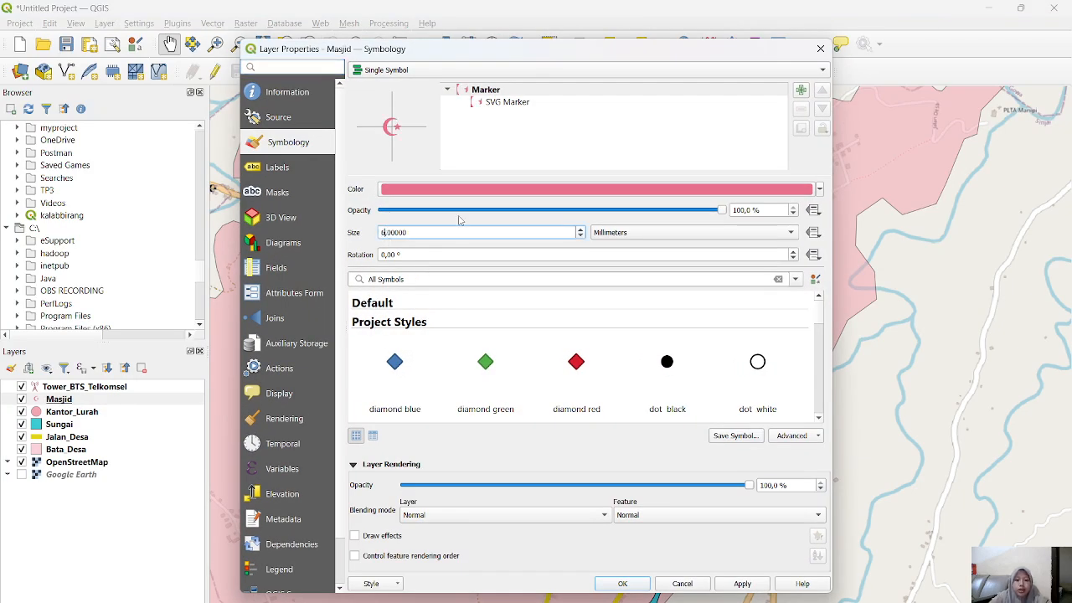
{"action": "left_click", "coordinate": [624, 583]}
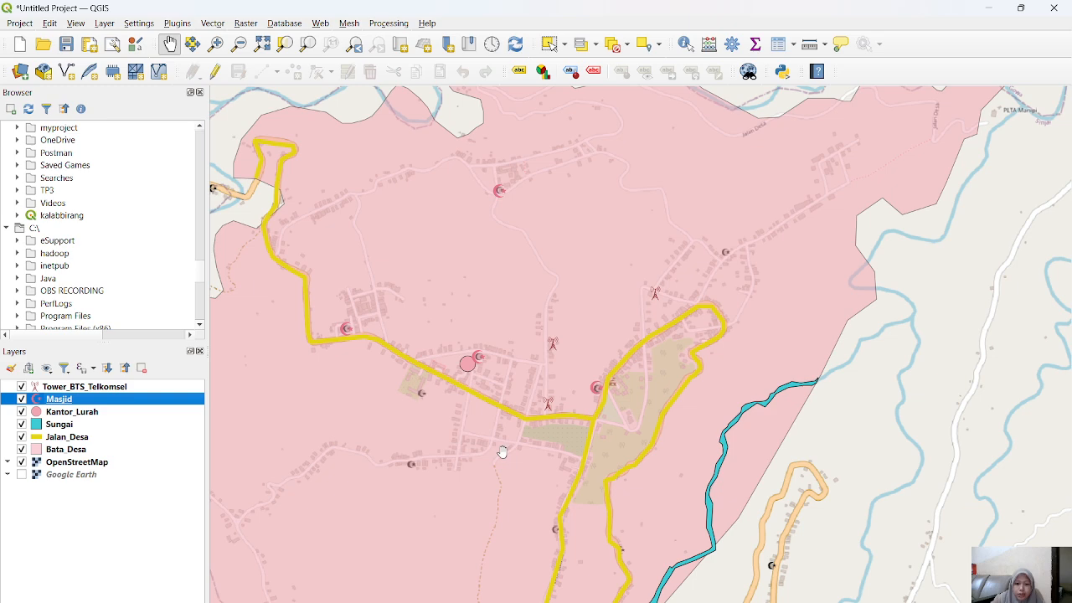
Step: Switch the basemap by showing the Google Earth layer and hiding OpenStreetMap
{"action": "scroll", "coordinate": [502, 452], "scroll_direction": "down", "scroll_amount": 2}
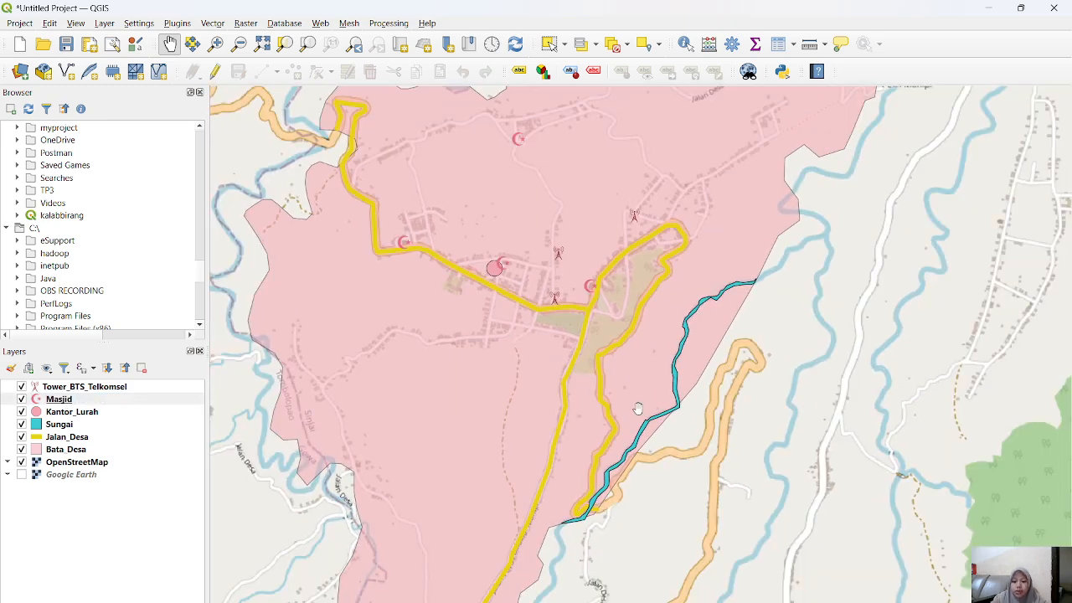
{"action": "scroll", "coordinate": [604, 408], "scroll_direction": "down", "scroll_amount": 1}
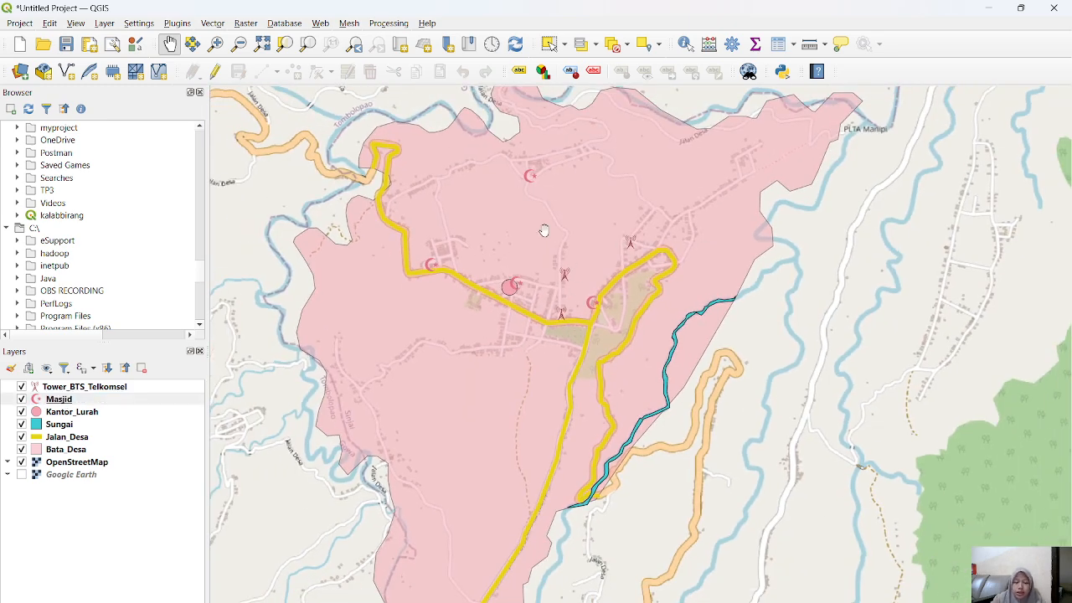
{"action": "left_click_drag", "start_coordinate": [527, 304], "coordinate": [516, 412]}
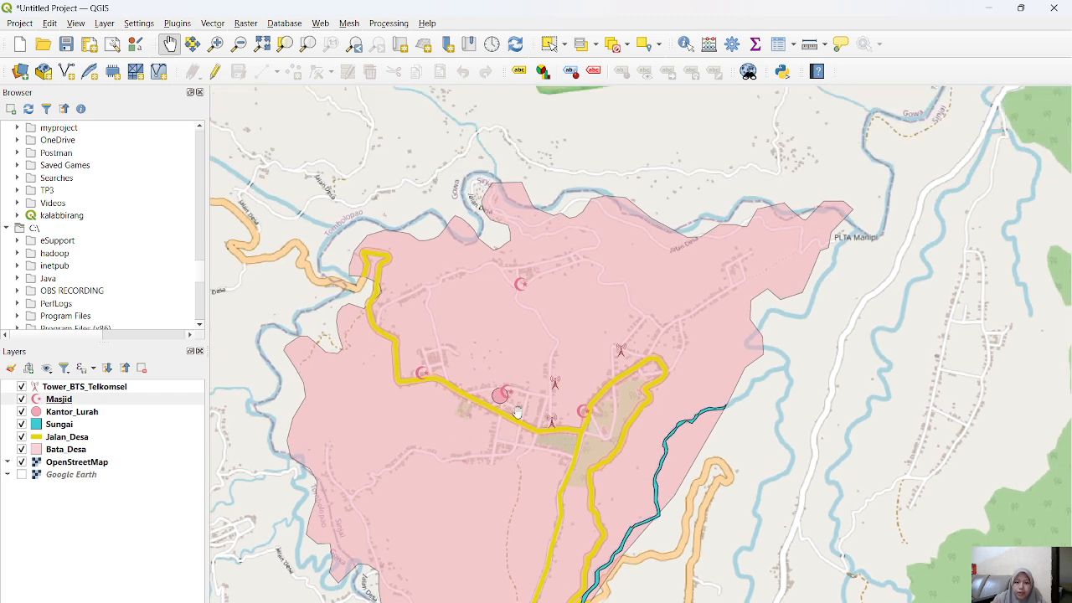
{"action": "left_click_drag", "start_coordinate": [466, 494], "coordinate": [495, 347]}
{"action": "left_click", "coordinate": [22, 475]}
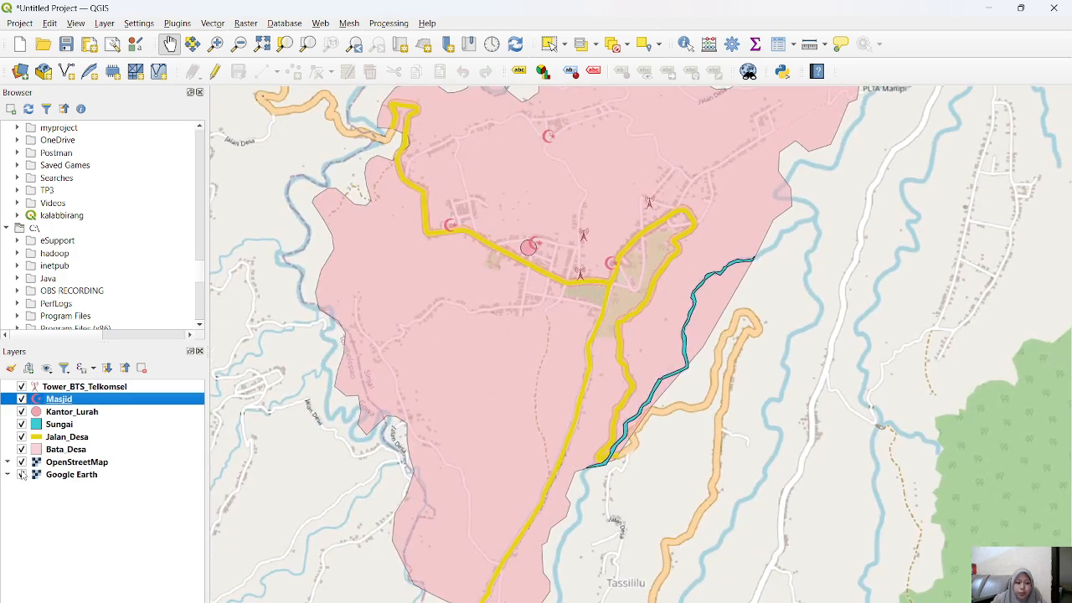
{"action": "left_click", "coordinate": [21, 462]}
{"action": "left_click_drag", "start_coordinate": [545, 277], "coordinate": [531, 339]}
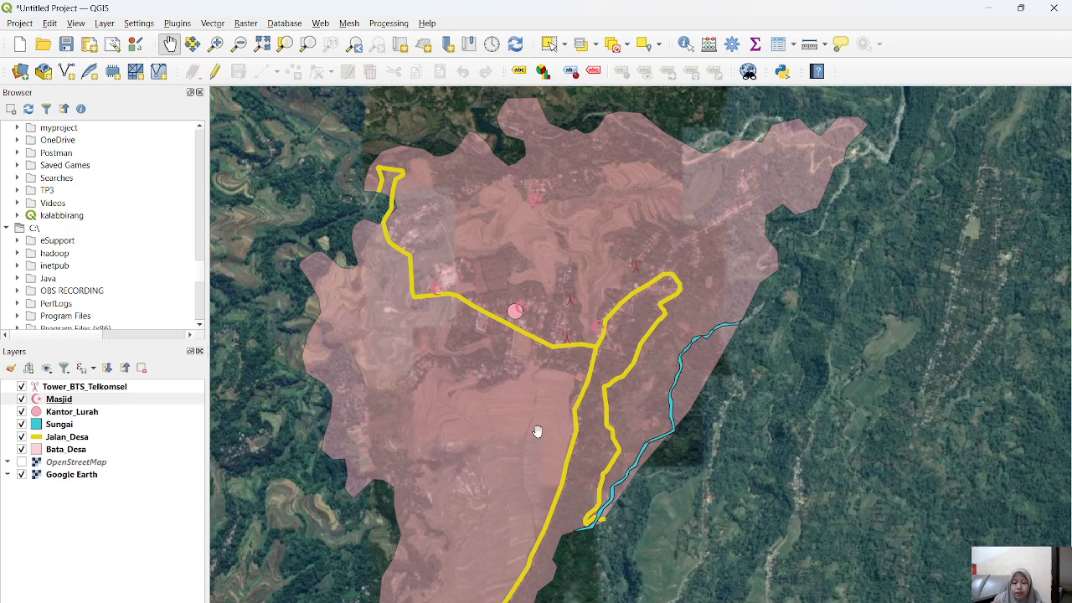
{"action": "left_click_drag", "start_coordinate": [537, 431], "coordinate": [541, 382]}
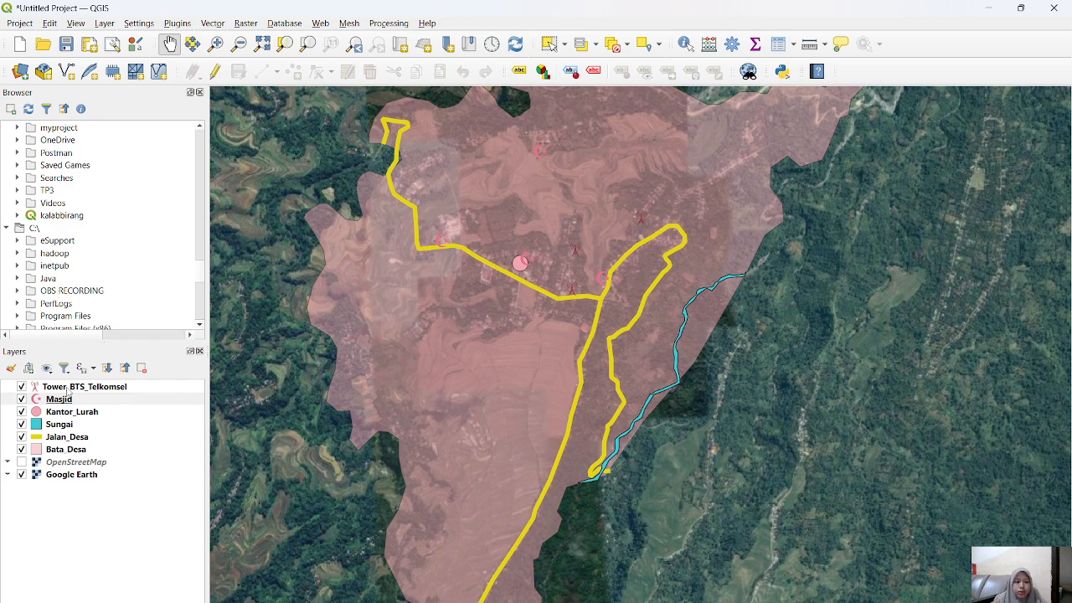
Step: Enable single labels for the Tower_BTS_Telkomsel layer using the Nama field as the label value
{"action": "left_click", "coordinate": [67, 389]}
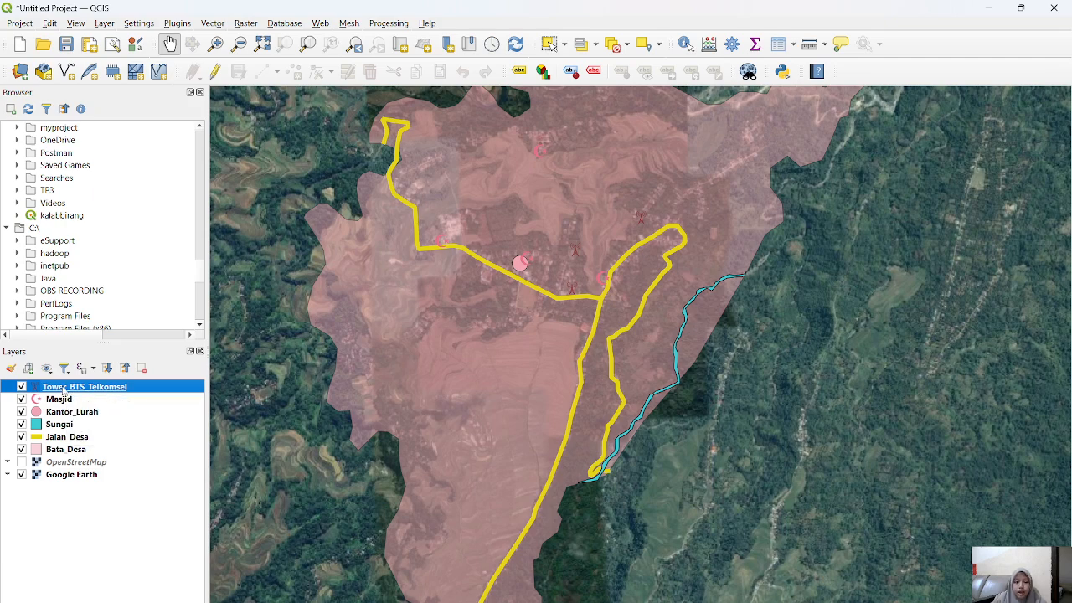
{"action": "double_click", "coordinate": [66, 388]}
{"action": "left_click", "coordinate": [280, 170]}
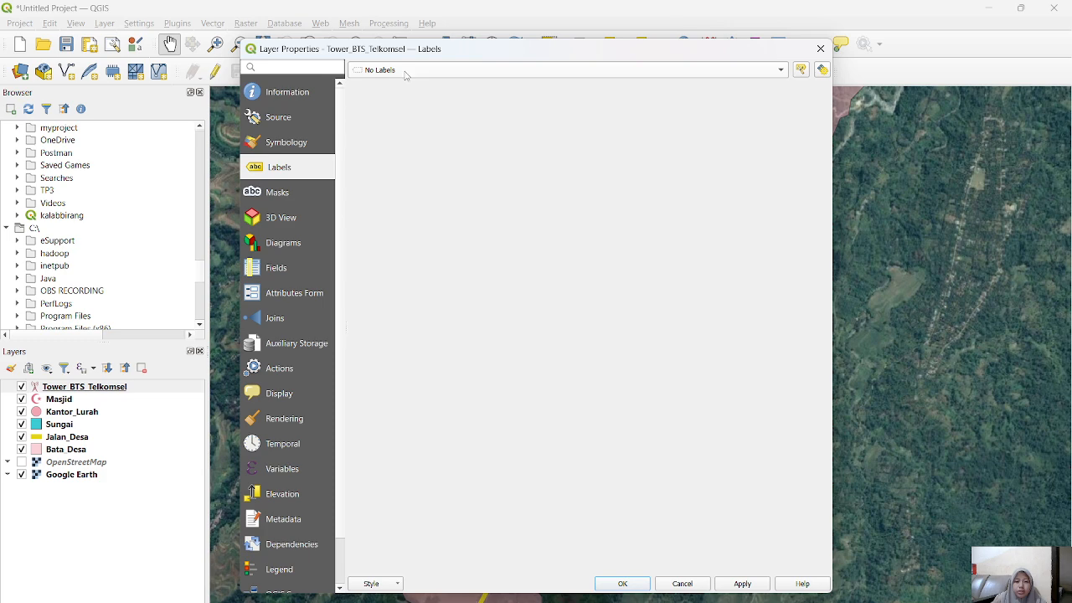
{"action": "left_click", "coordinate": [405, 74]}
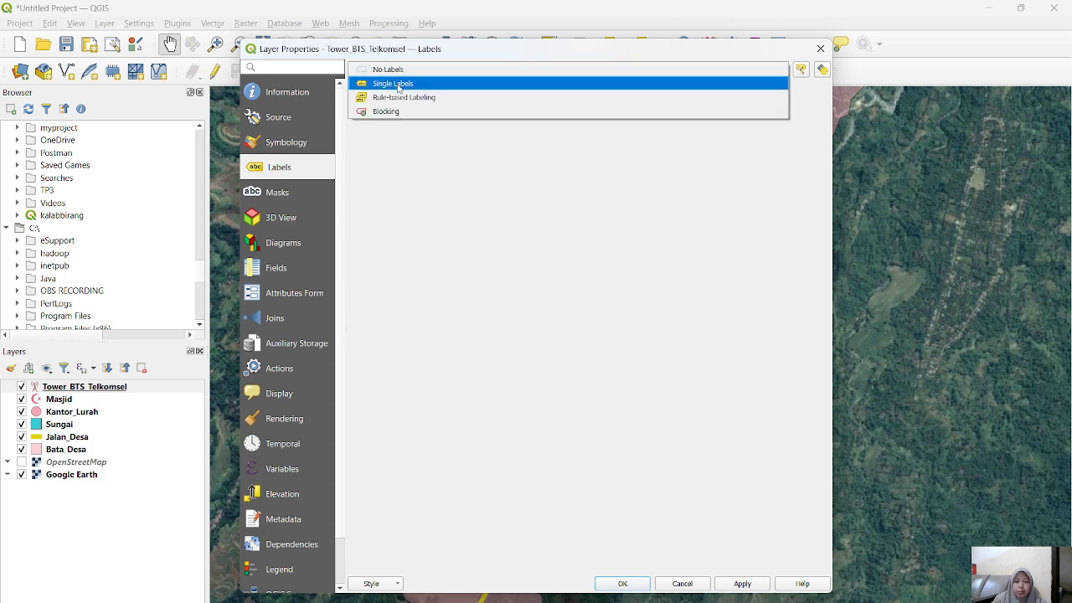
{"action": "left_click", "coordinate": [406, 84]}
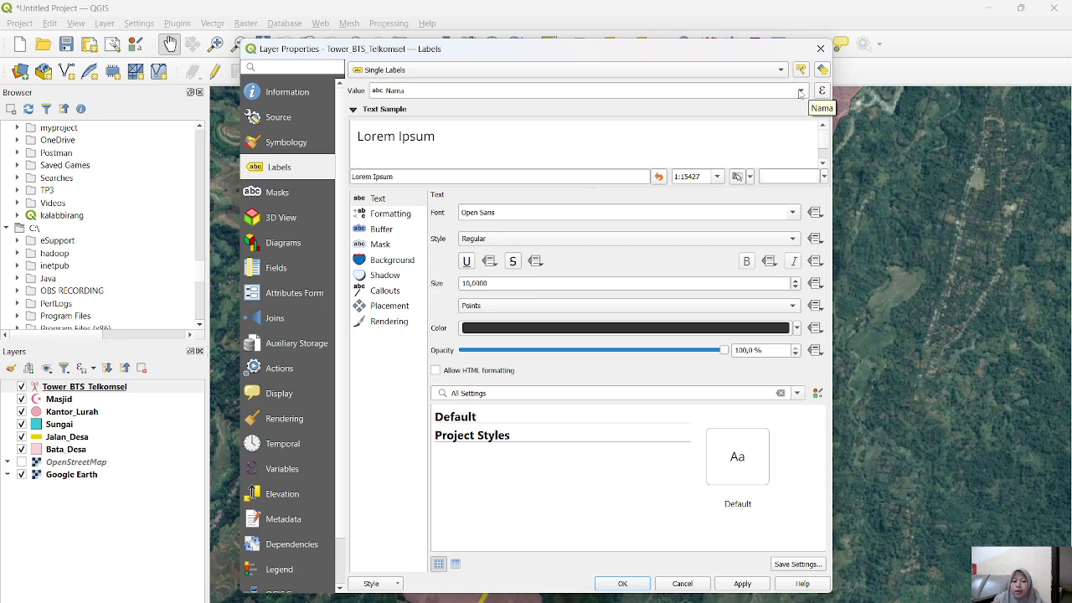
{"action": "left_click", "coordinate": [800, 92]}
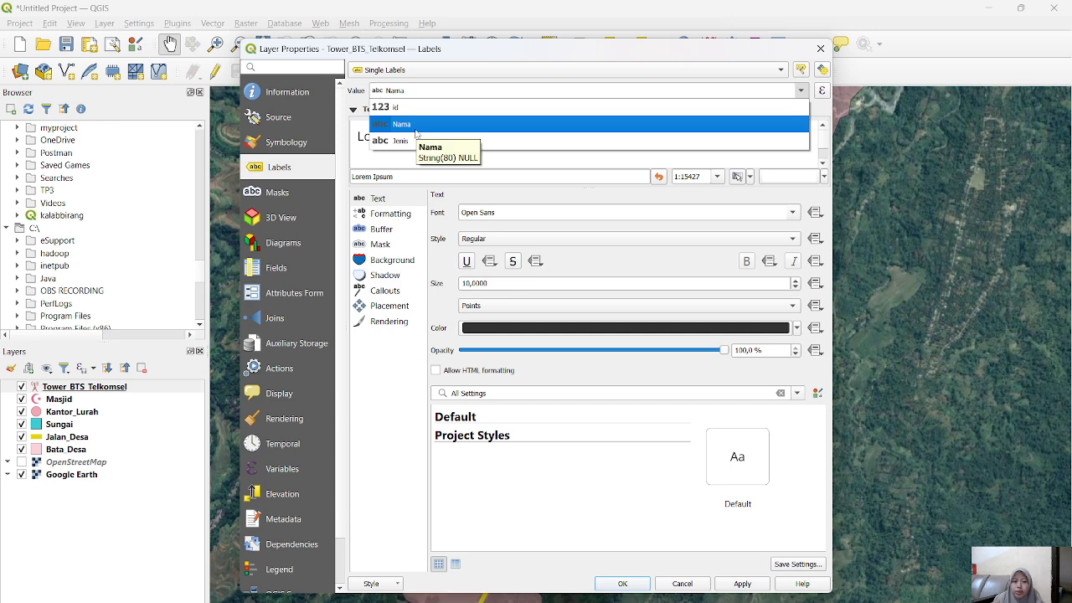
{"action": "left_click", "coordinate": [416, 126]}
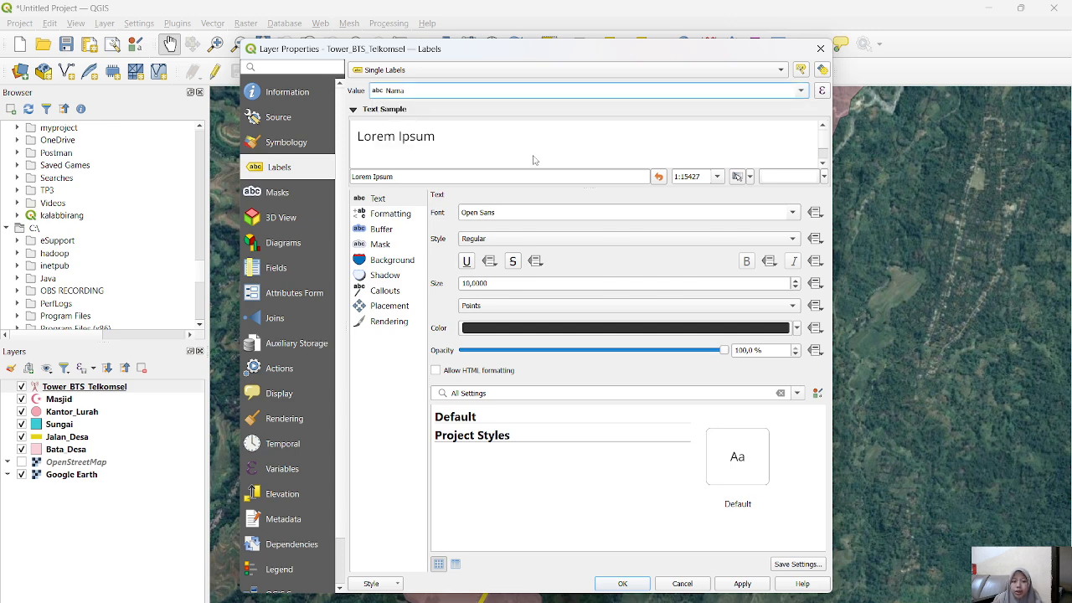
Step: Set the Tower_BTS_Telkomsel label font to Times New Roman in Bold style and apply it
{"action": "left_click", "coordinate": [792, 215]}
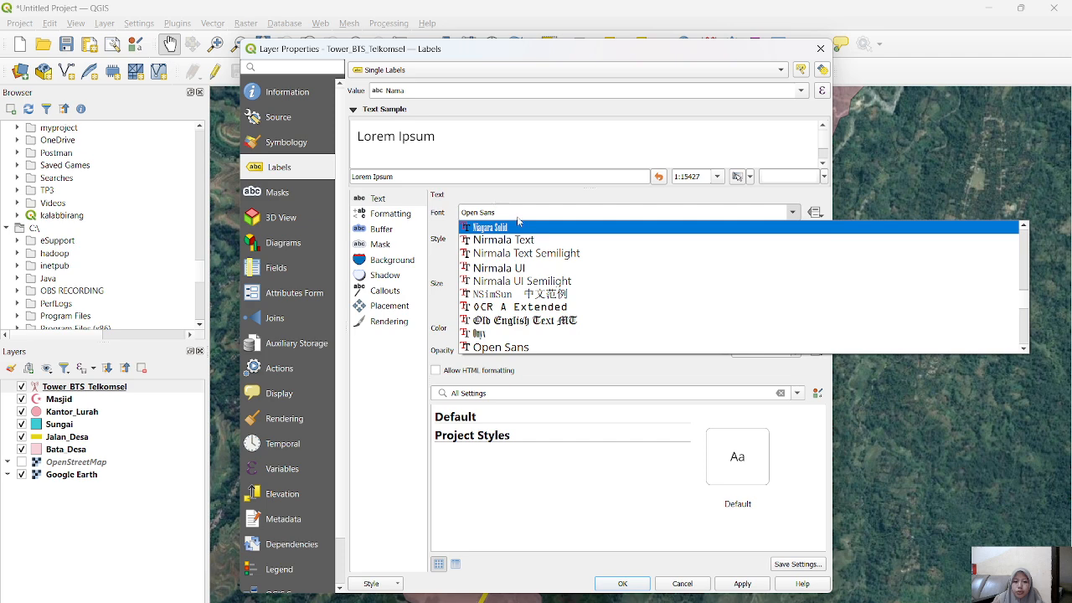
{"action": "left_click", "coordinate": [452, 209]}
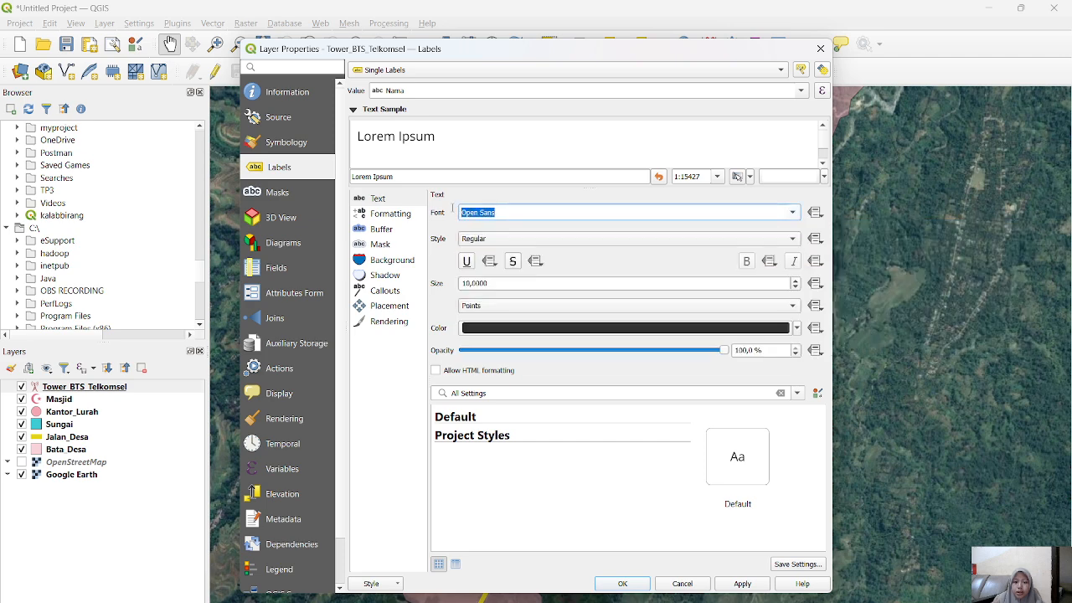
{"action": "type", "text": "times New Roman"}
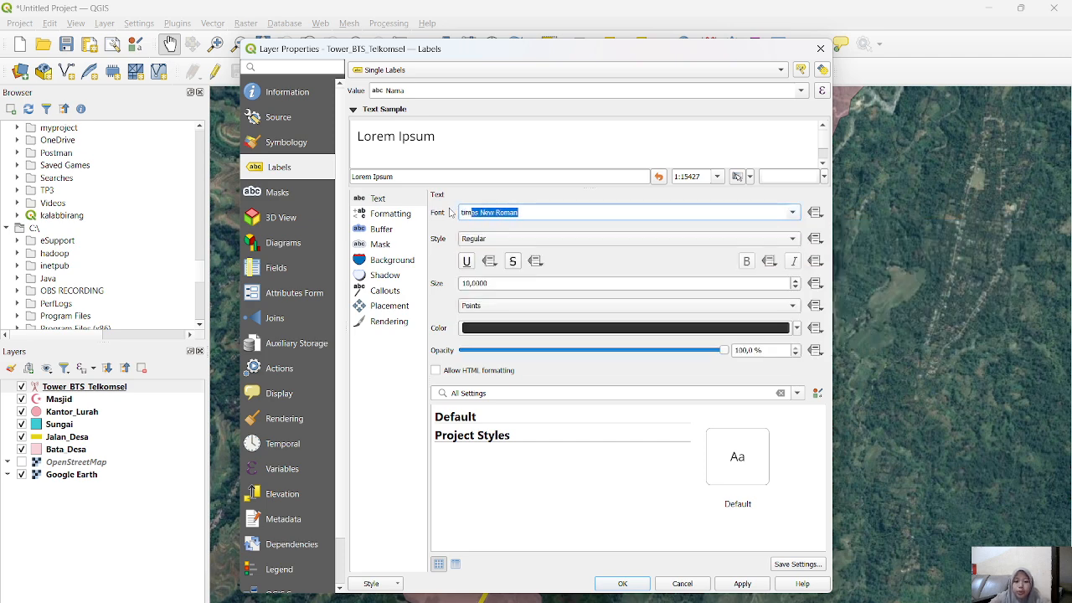
{"action": "key", "text": "Return"}
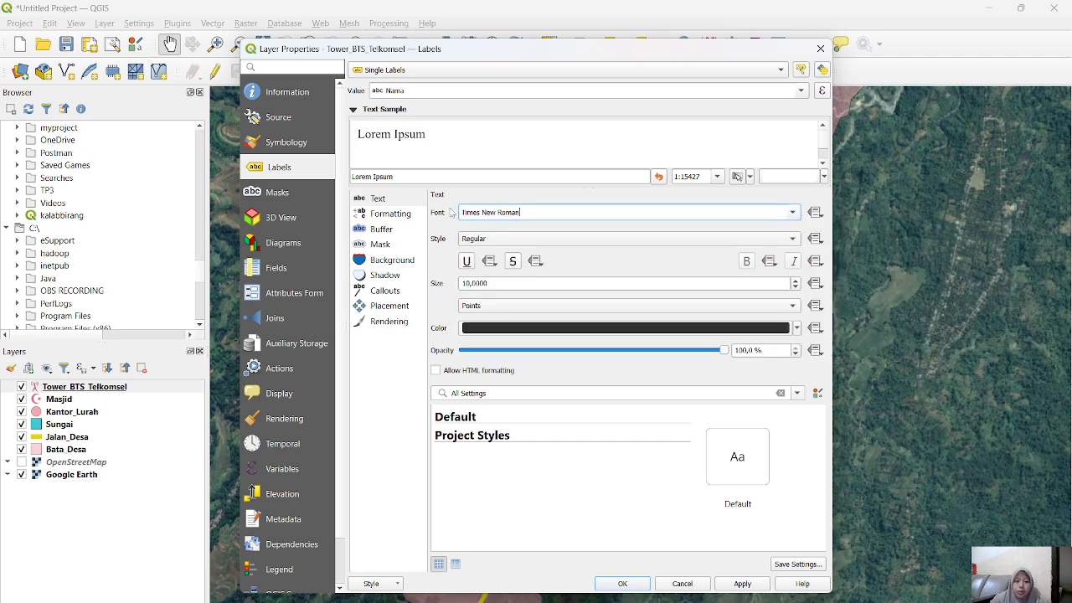
{"action": "left_click", "coordinate": [486, 239]}
{"action": "left_click", "coordinate": [494, 253]}
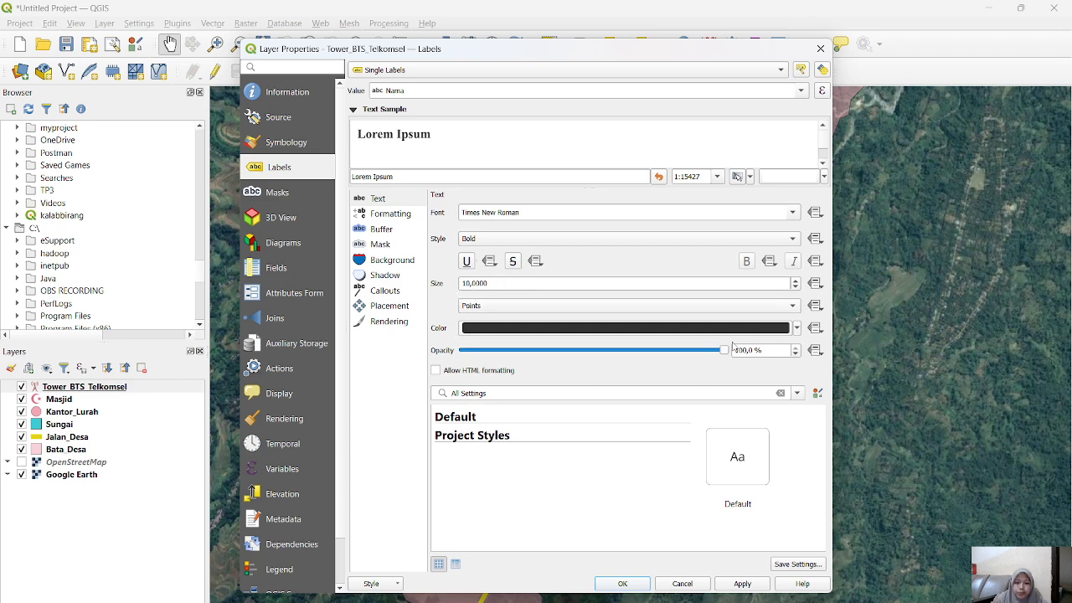
{"action": "left_click", "coordinate": [630, 584]}
Step: Enable single labels for the Masjid layer using the Nama field as the label value
{"action": "left_click_drag", "start_coordinate": [642, 297], "coordinate": [617, 355]}
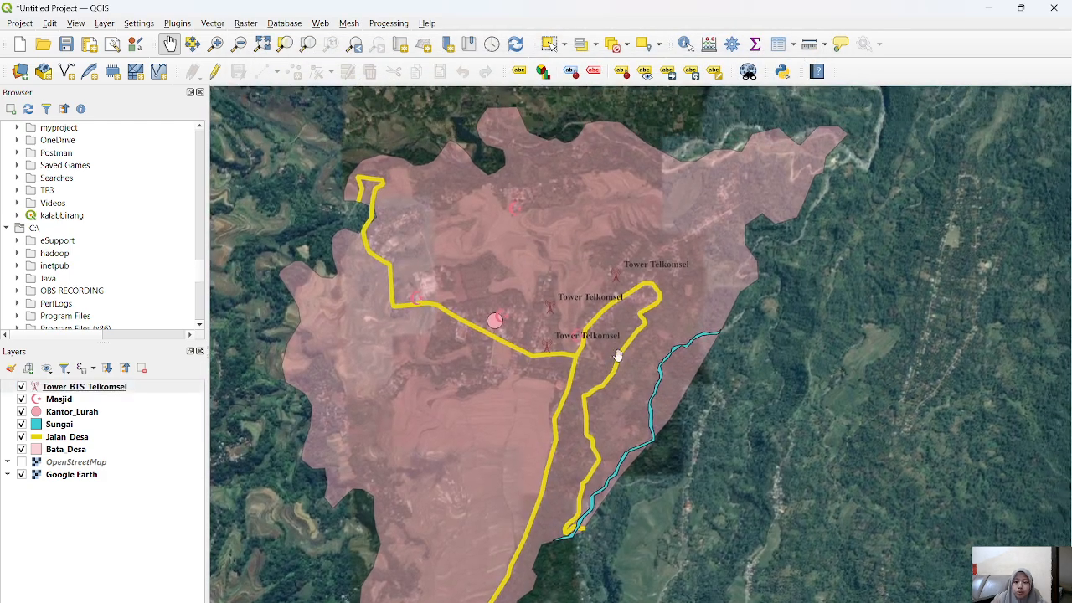
{"action": "scroll", "coordinate": [575, 328], "scroll_direction": "down", "scroll_amount": 3}
{"action": "scroll", "coordinate": [574, 328], "scroll_direction": "up", "scroll_amount": 2}
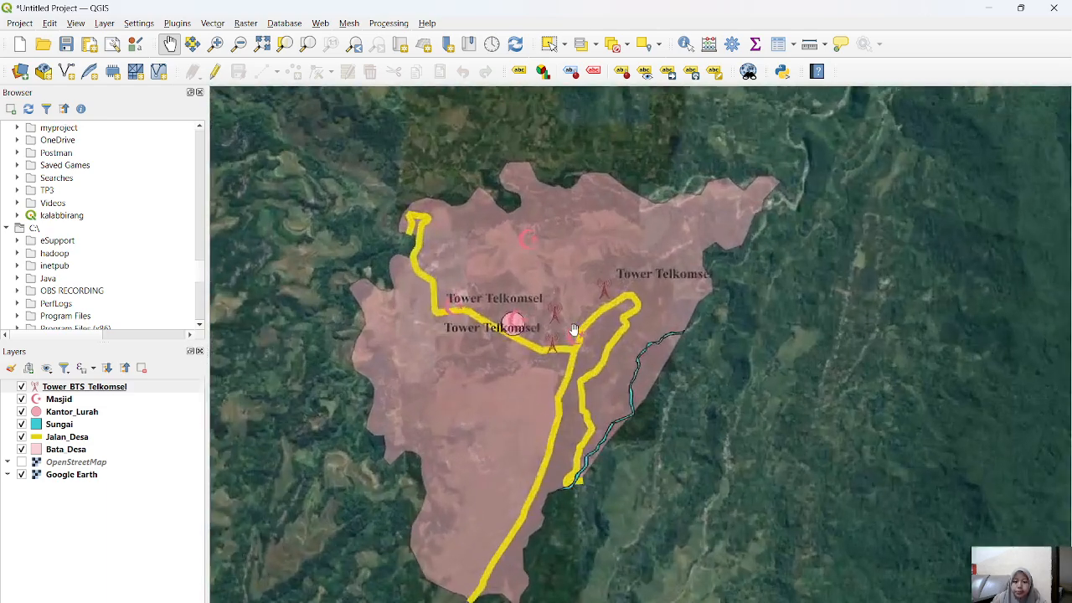
{"action": "scroll", "coordinate": [574, 328], "scroll_direction": "up", "scroll_amount": 1}
{"action": "left_click", "coordinate": [78, 401]}
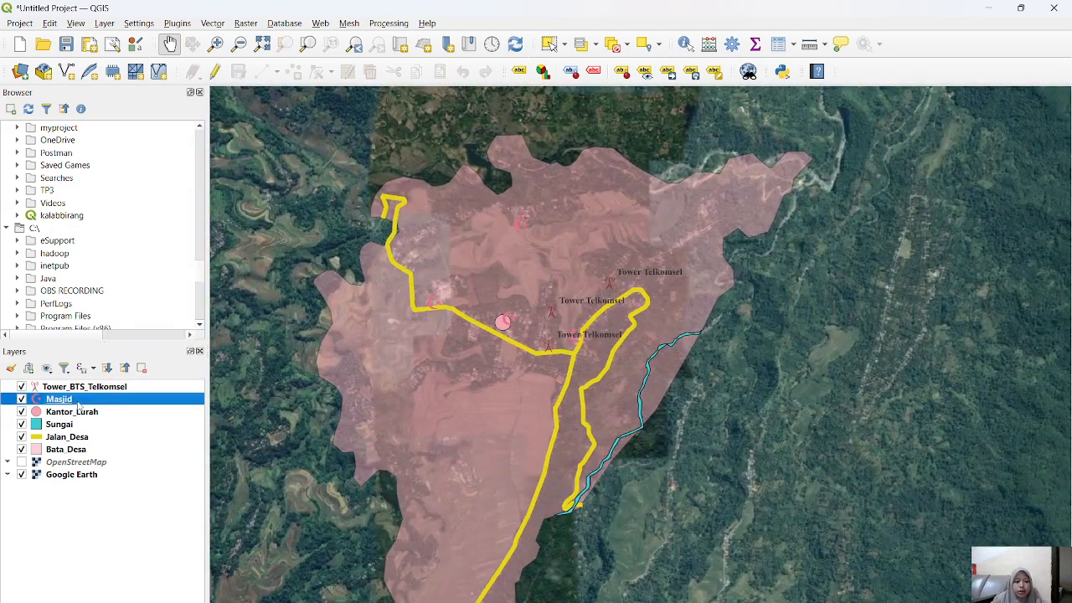
{"action": "double_click", "coordinate": [78, 401]}
{"action": "left_click", "coordinate": [464, 70]}
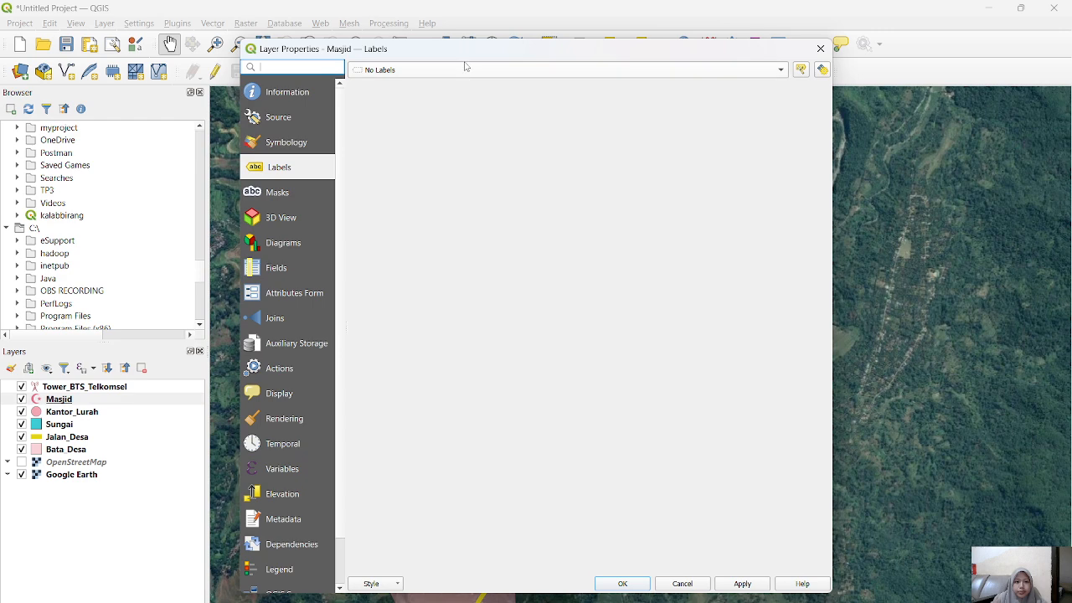
{"action": "left_click", "coordinate": [444, 82]}
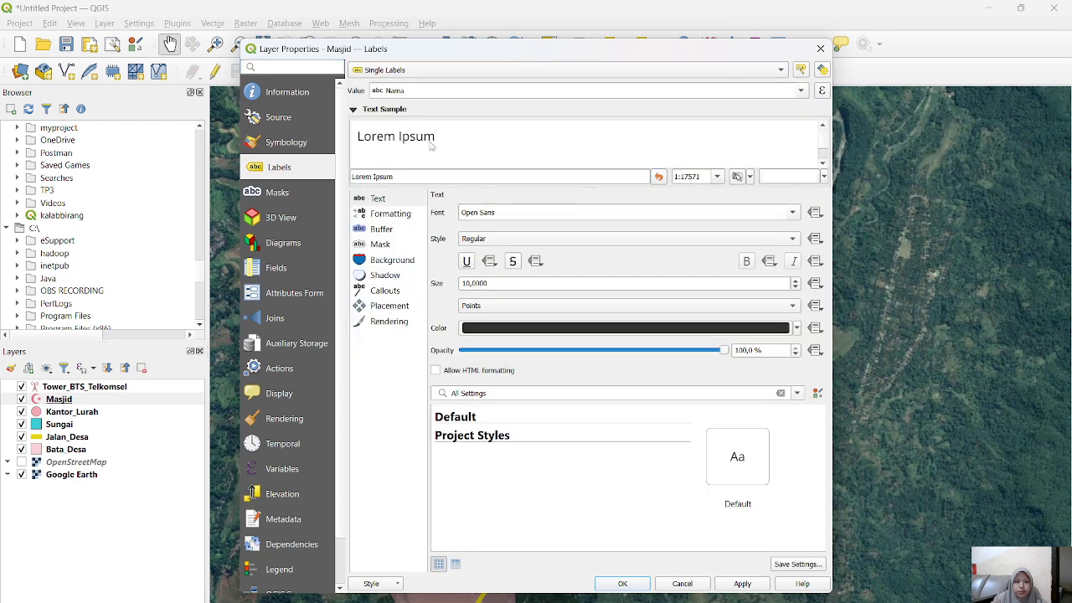
Step: Set the Masjid label font to Times New Roman in Bold style and apply it
{"action": "left_click", "coordinate": [508, 238]}
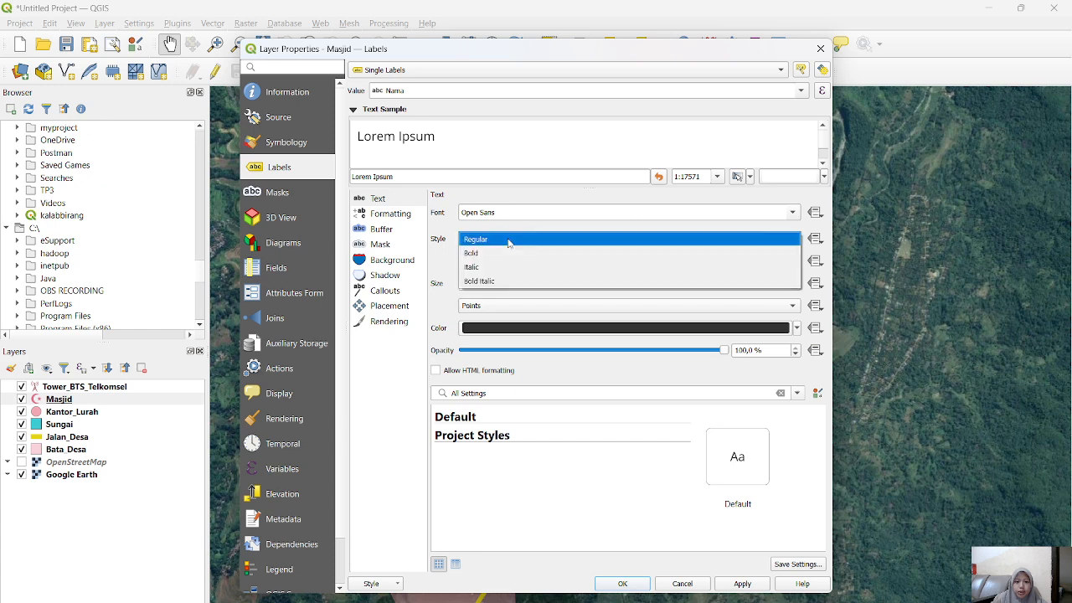
{"action": "left_click", "coordinate": [509, 254]}
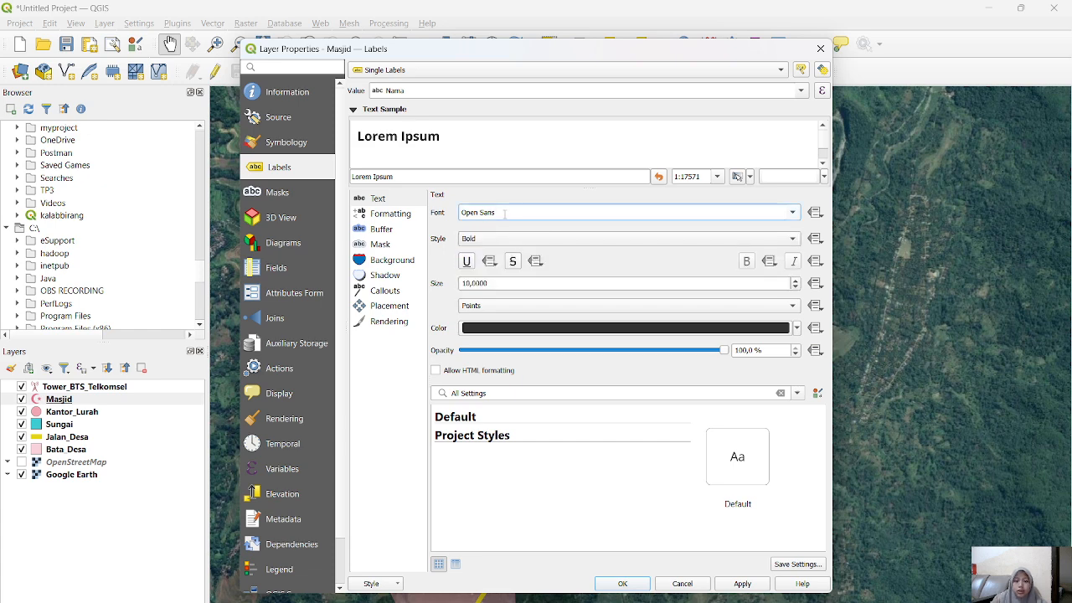
{"action": "key", "text": "BackSpace"}
{"action": "type", "text": "Times New Roman"}
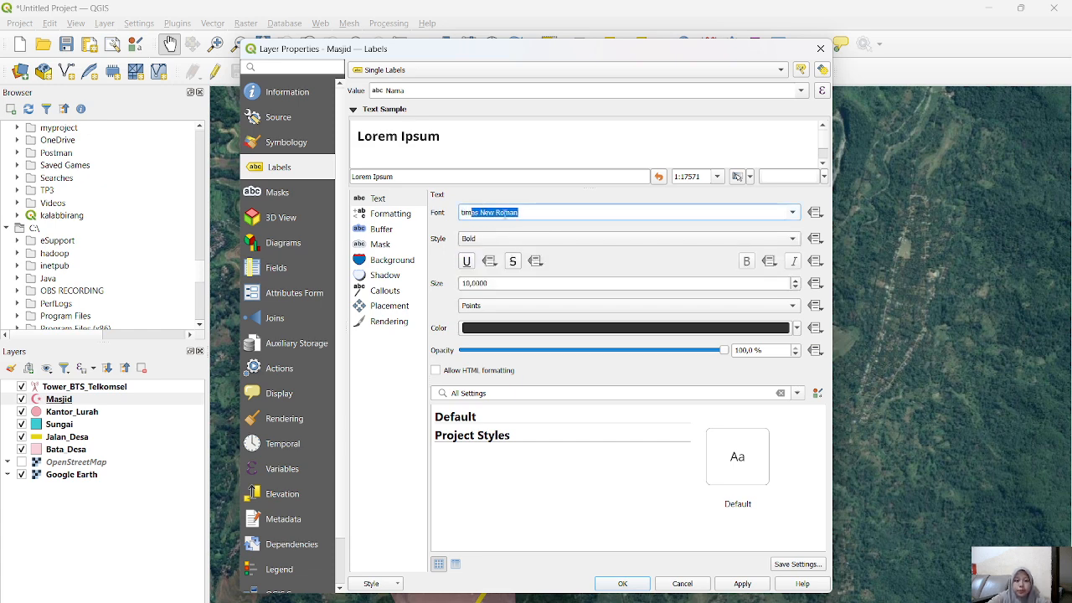
{"action": "key", "text": "Return"}
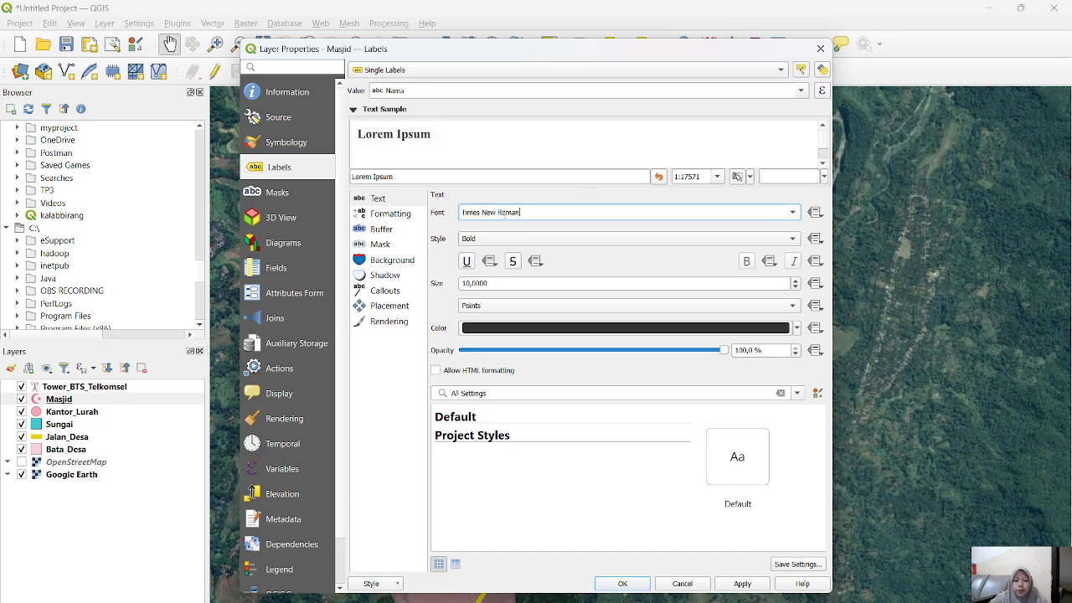
{"action": "left_click", "coordinate": [623, 583]}
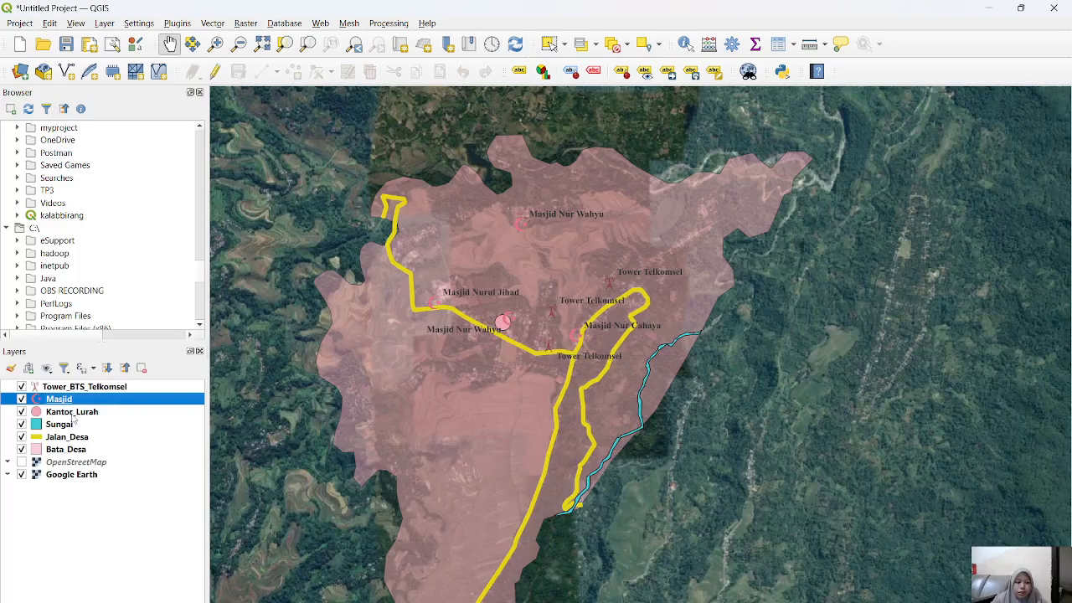
Step: Enable single labels for the Kantor_Lurah layer with the id field as the label value and apply them
{"action": "double_click", "coordinate": [72, 412]}
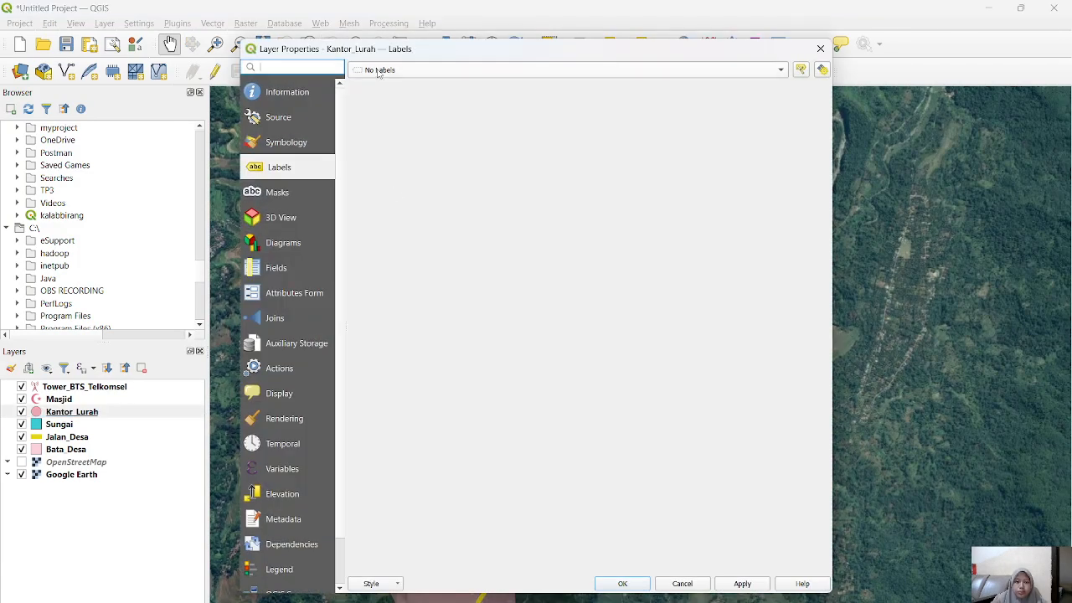
{"action": "left_click", "coordinate": [379, 73]}
{"action": "left_click", "coordinate": [385, 81]}
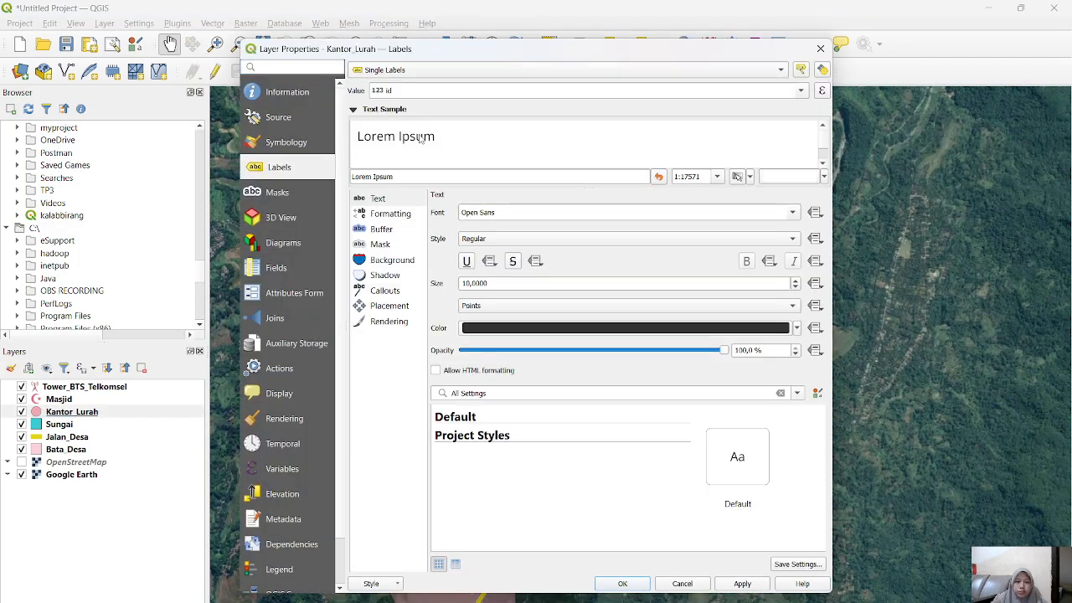
{"action": "left_click", "coordinate": [432, 92]}
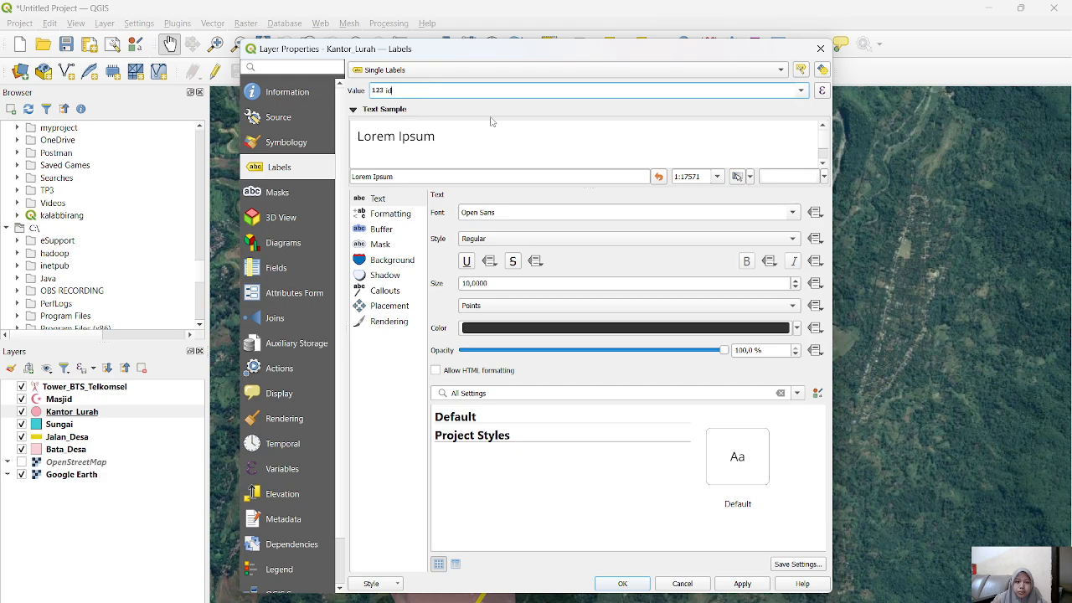
{"action": "left_click", "coordinate": [622, 583]}
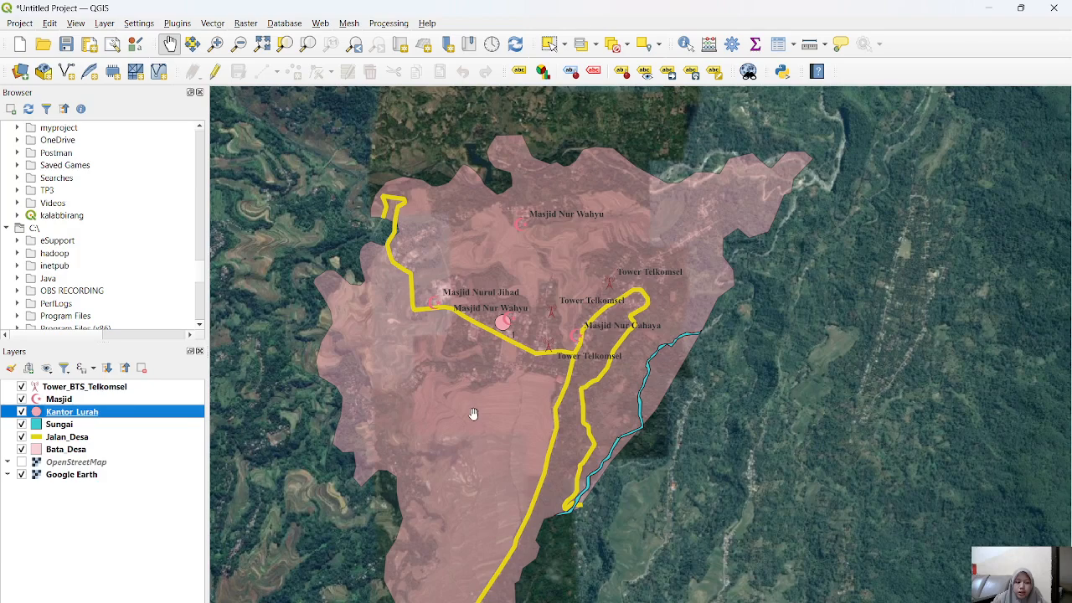
{"action": "left_click_drag", "start_coordinate": [472, 411], "coordinate": [478, 347]}
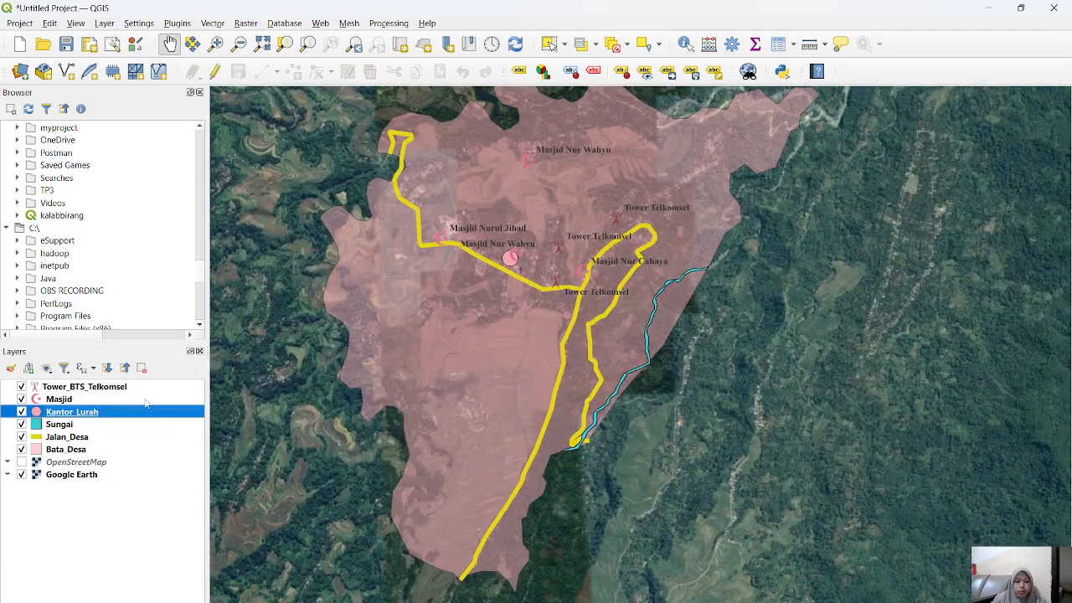
{"action": "double_click", "coordinate": [67, 411]}
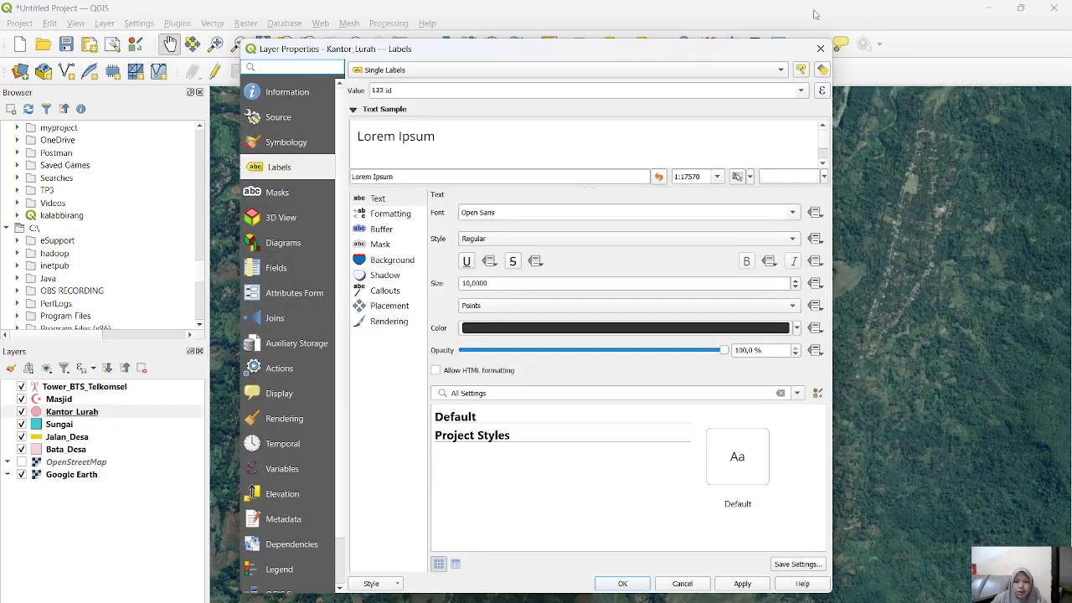
{"action": "left_click_drag", "start_coordinate": [733, 56], "coordinate": [657, 384]}
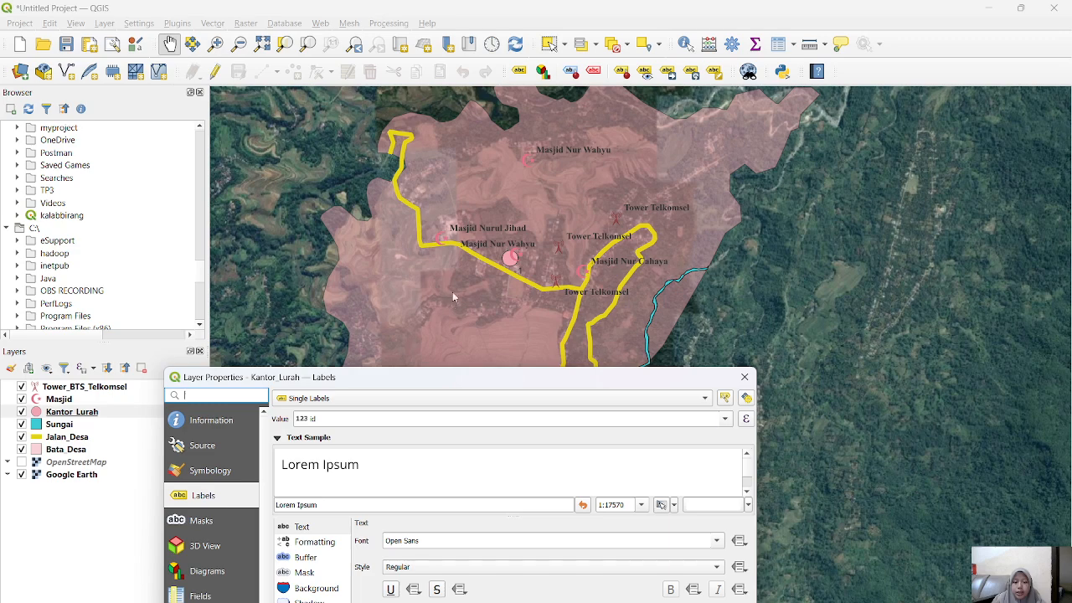
{"action": "left_click", "coordinate": [745, 377]}
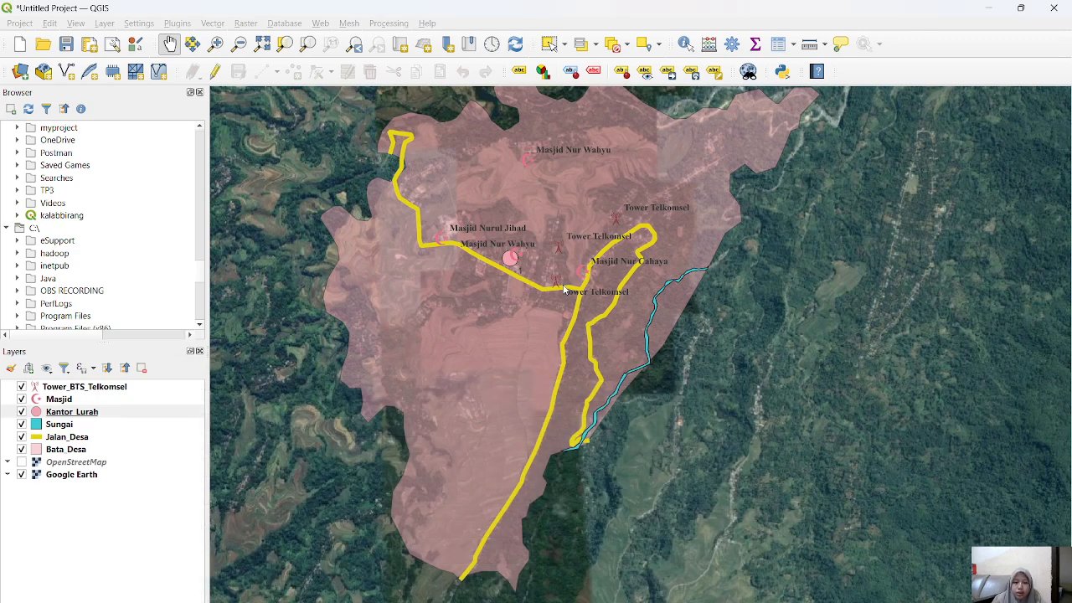
Step: Enable single labels for the Jalan_Desa layer using the Nama field as the label value
{"action": "scroll", "coordinate": [531, 288], "scroll_direction": "down", "scroll_amount": 2}
{"action": "scroll", "coordinate": [531, 288], "scroll_direction": "up", "scroll_amount": 3}
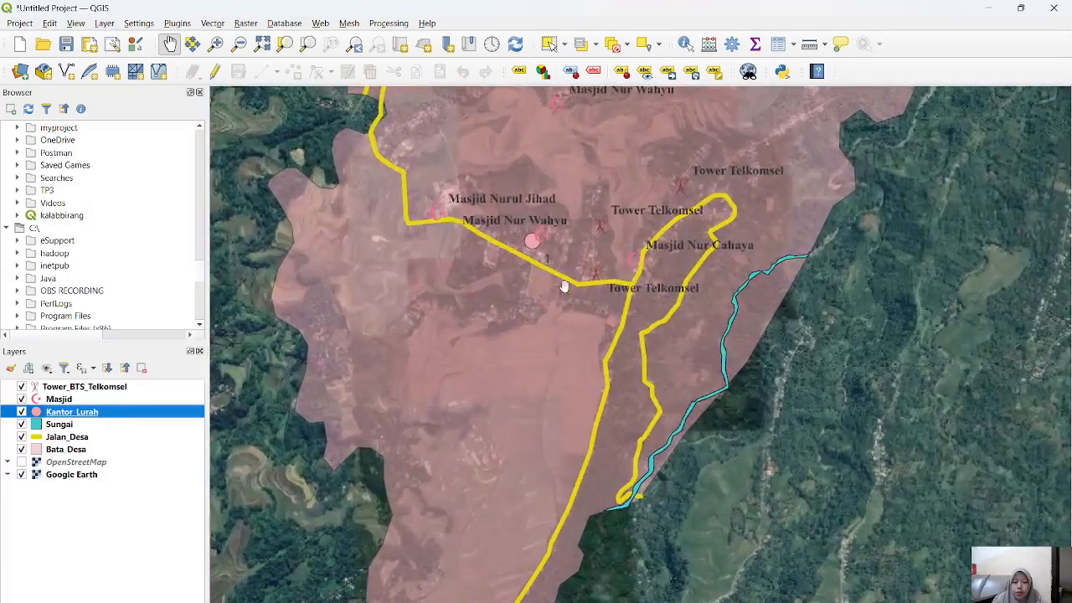
{"action": "left_click_drag", "start_coordinate": [561, 303], "coordinate": [529, 262]}
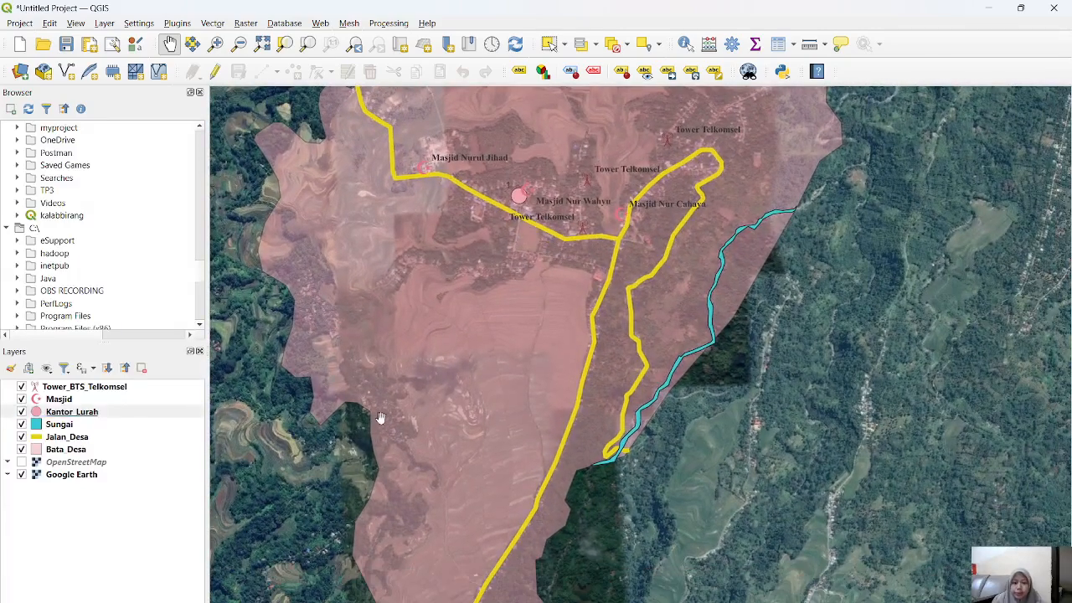
{"action": "left_click", "coordinate": [73, 439]}
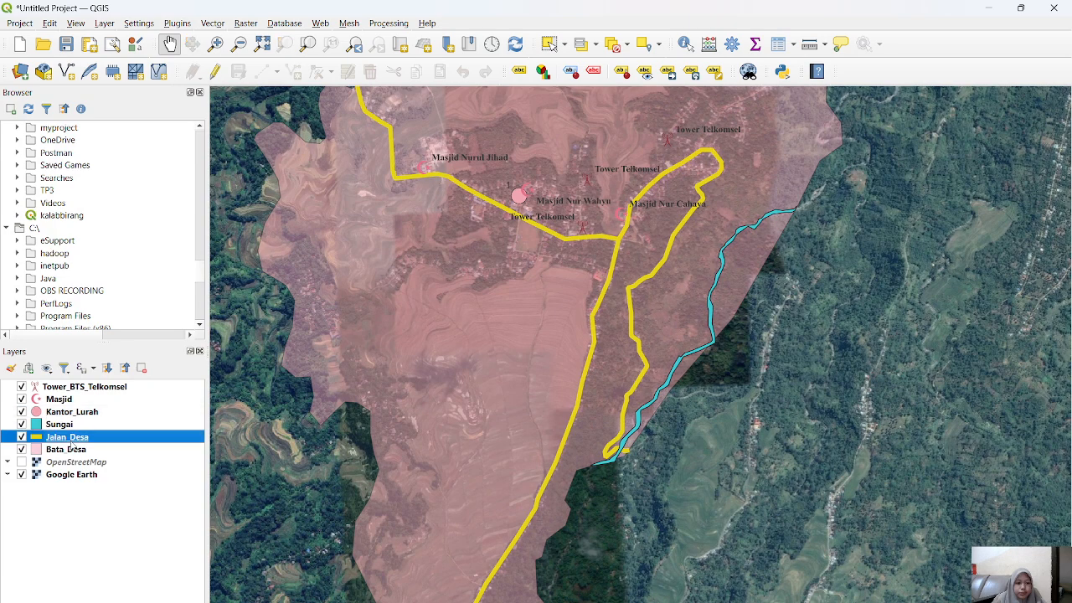
{"action": "double_click", "coordinate": [73, 439]}
{"action": "left_click", "coordinate": [310, 398]}
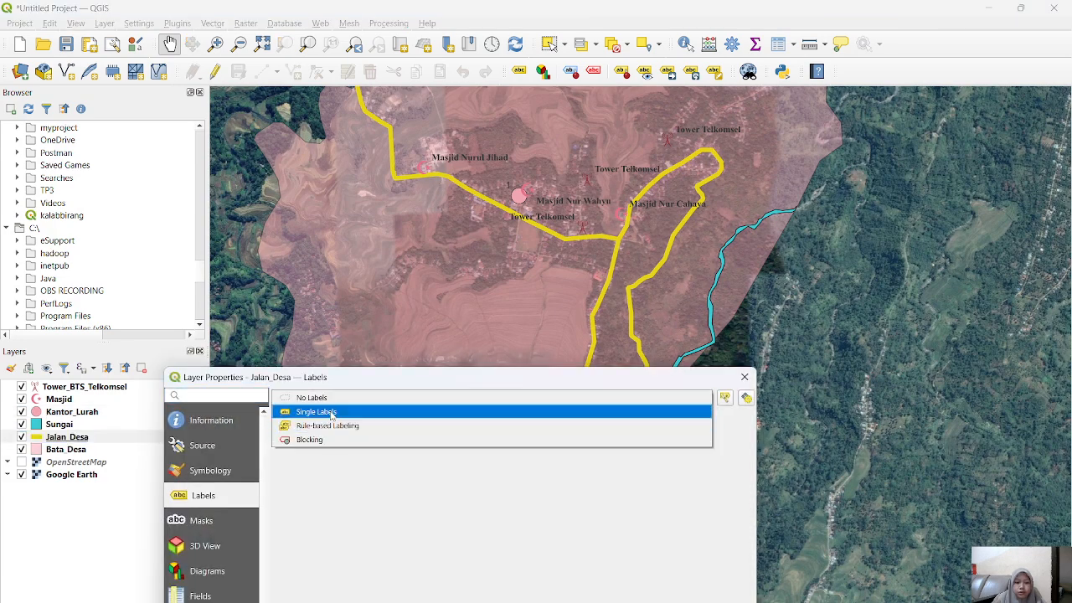
{"action": "left_click", "coordinate": [331, 412]}
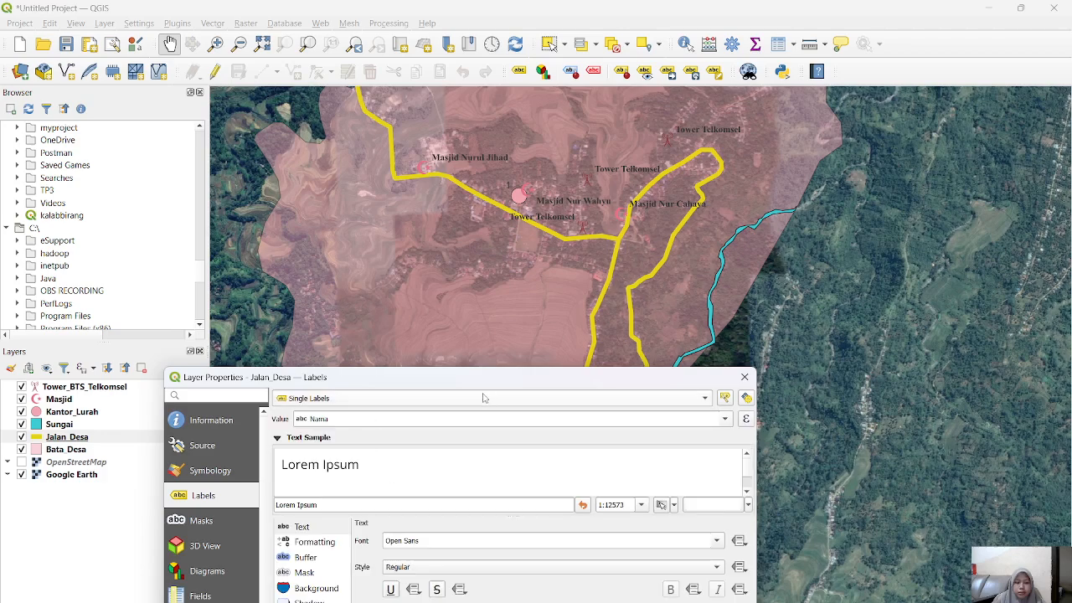
Step: Set the Jalan_Desa label font to Times New Roman in Bold style and apply it
{"action": "left_click_drag", "start_coordinate": [486, 377], "coordinate": [491, 115]}
{"action": "left_click", "coordinate": [470, 304]}
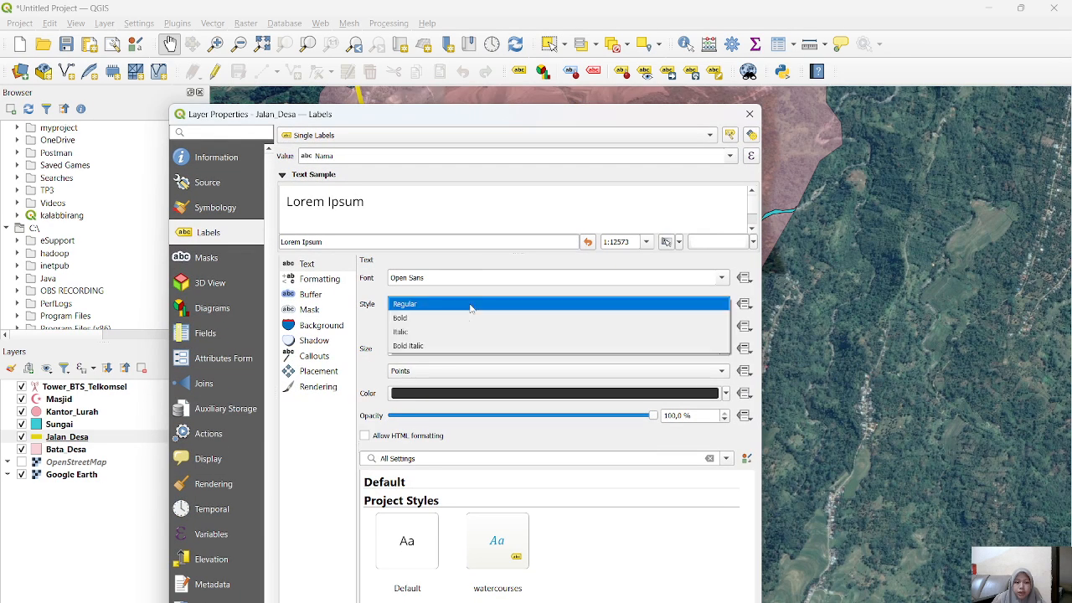
{"action": "left_click", "coordinate": [467, 319]}
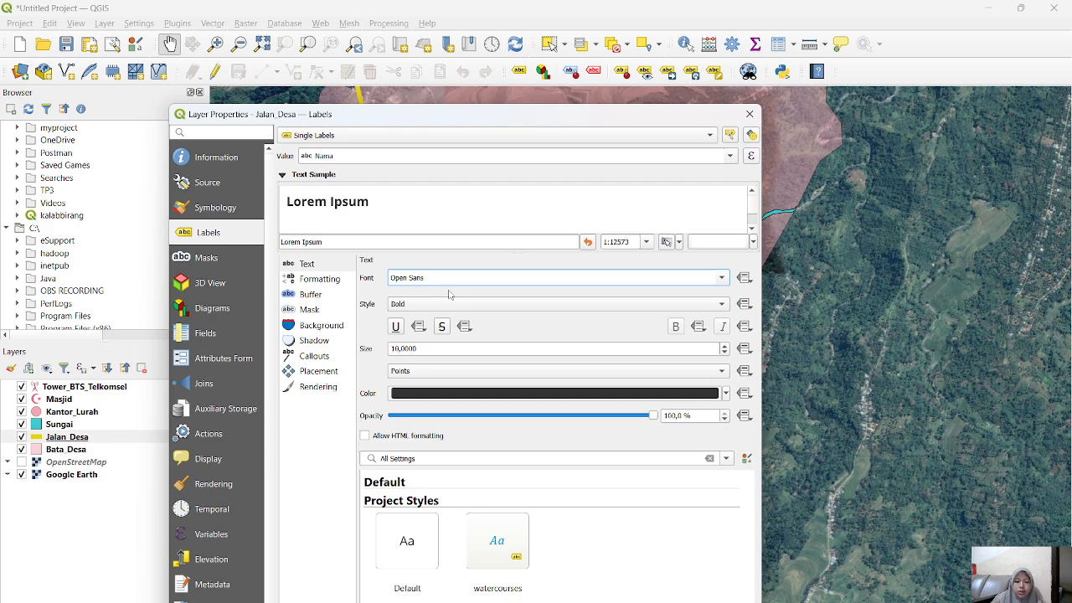
{"action": "key", "text": "BackSpace"}
{"action": "type", "text": "Times New Roman"}
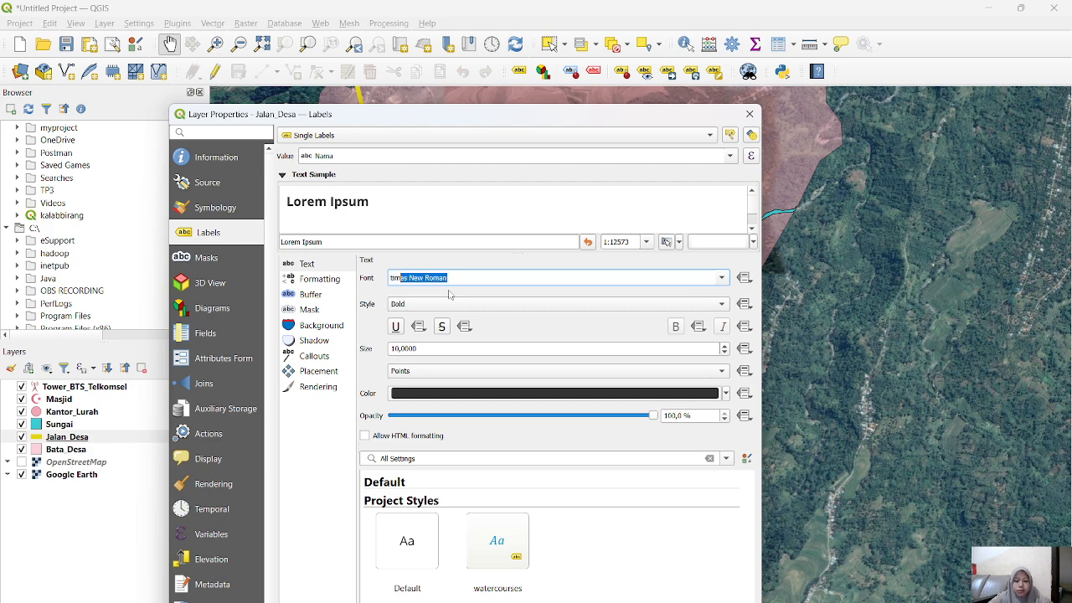
{"action": "key", "text": "Return"}
{"action": "left_click_drag", "start_coordinate": [473, 117], "coordinate": [488, 43]}
{"action": "left_click", "coordinate": [566, 574]}
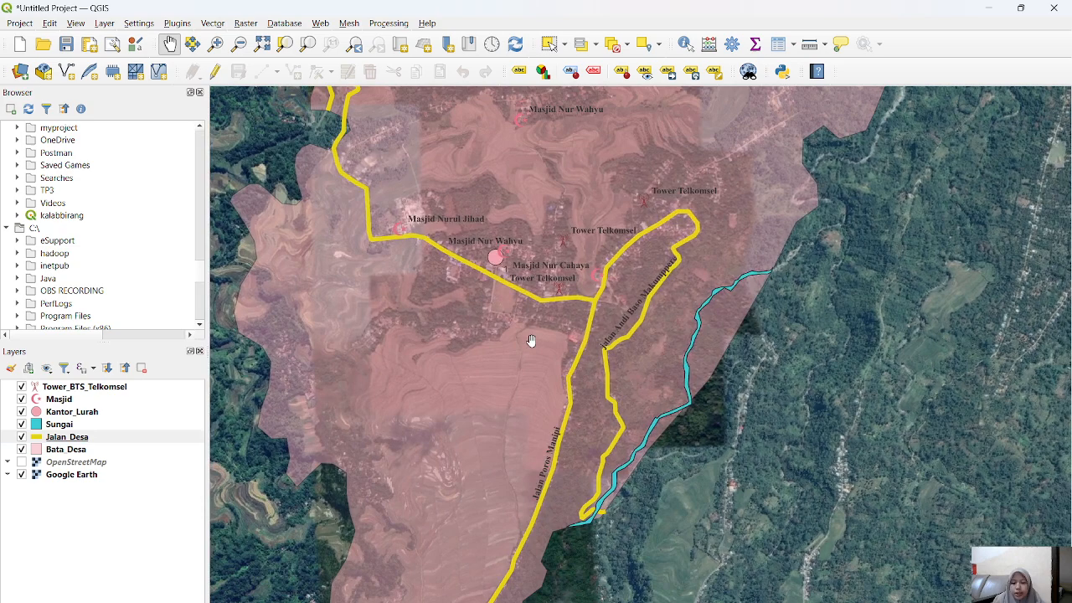
Step: Fit the whole village in the map view and create a print layout titled "Peta tassiliu"
{"action": "scroll", "coordinate": [530, 338], "scroll_direction": "down", "scroll_amount": 1}
{"action": "scroll", "coordinate": [530, 338], "scroll_direction": "down", "scroll_amount": 1}
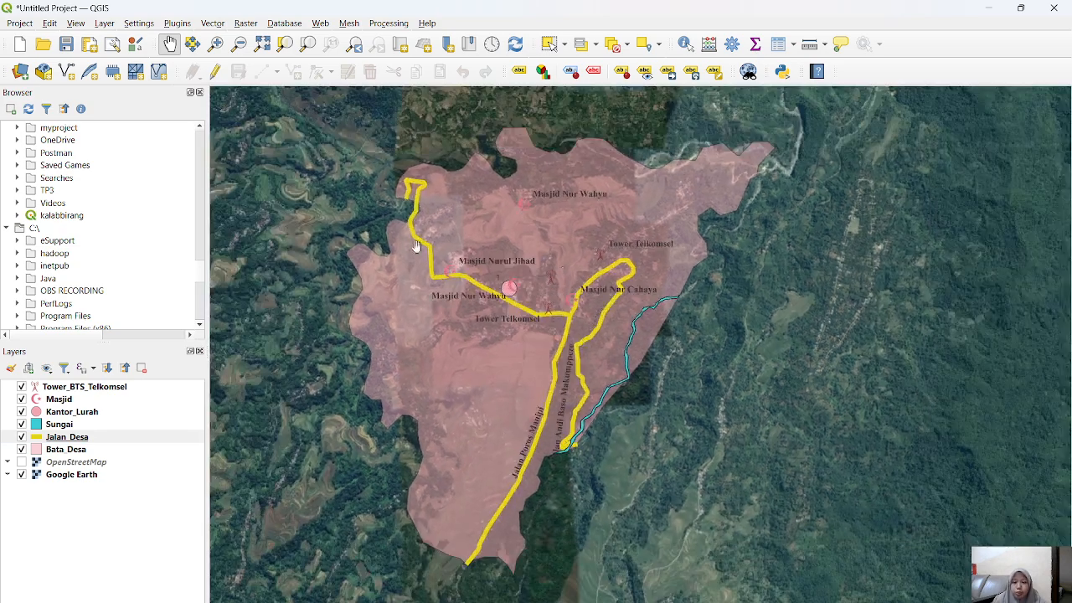
{"action": "left_click_drag", "start_coordinate": [564, 266], "coordinate": [574, 294]}
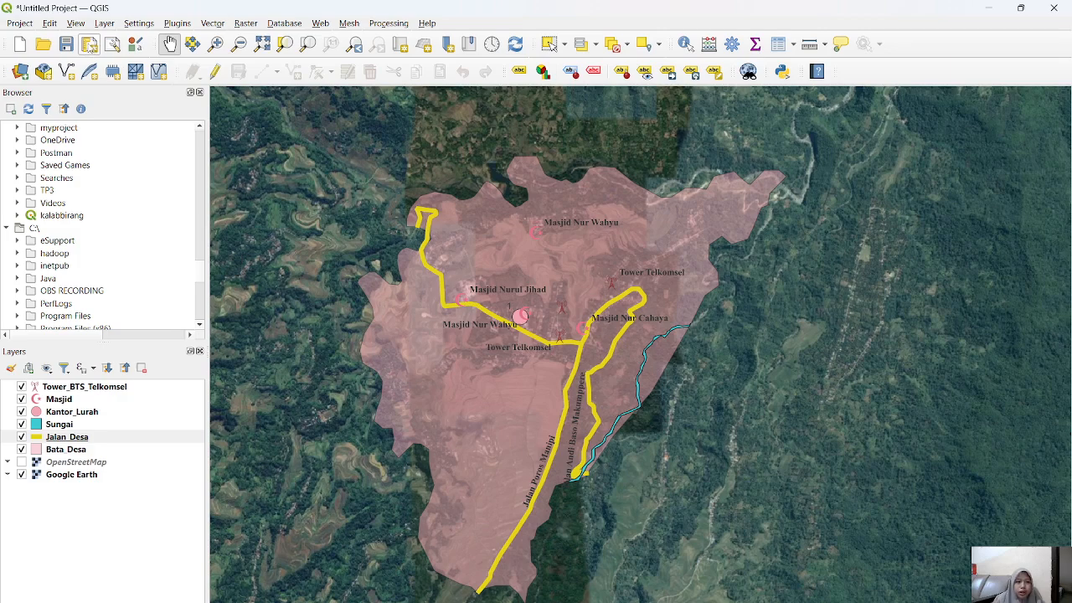
{"action": "left_click", "coordinate": [89, 44]}
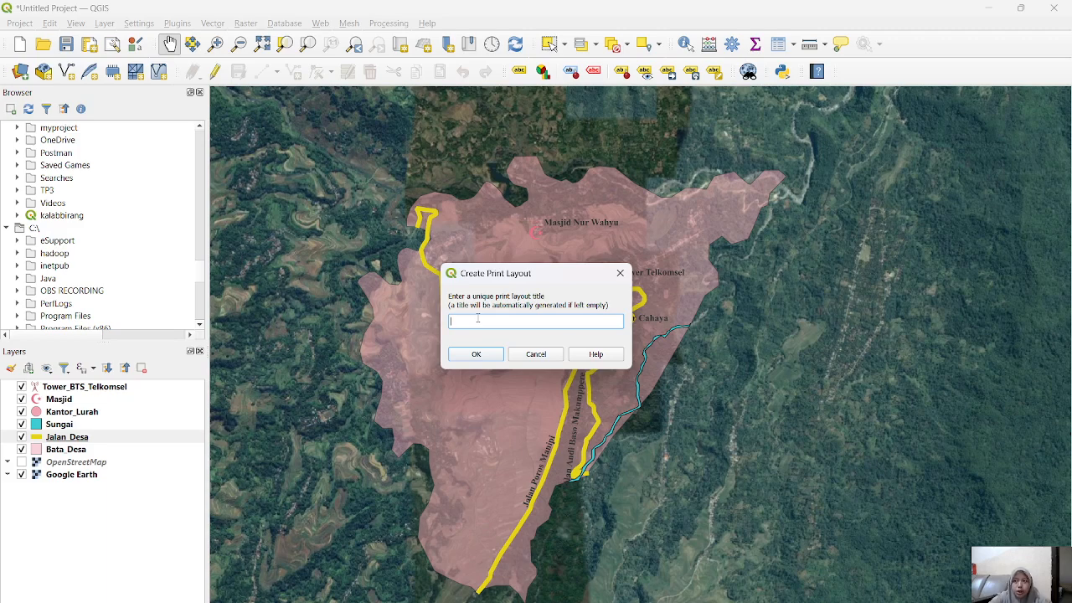
{"action": "type", "text": "Pl"}
{"action": "type", "text": "ta tas"}
{"action": "type", "text": "sililu"}
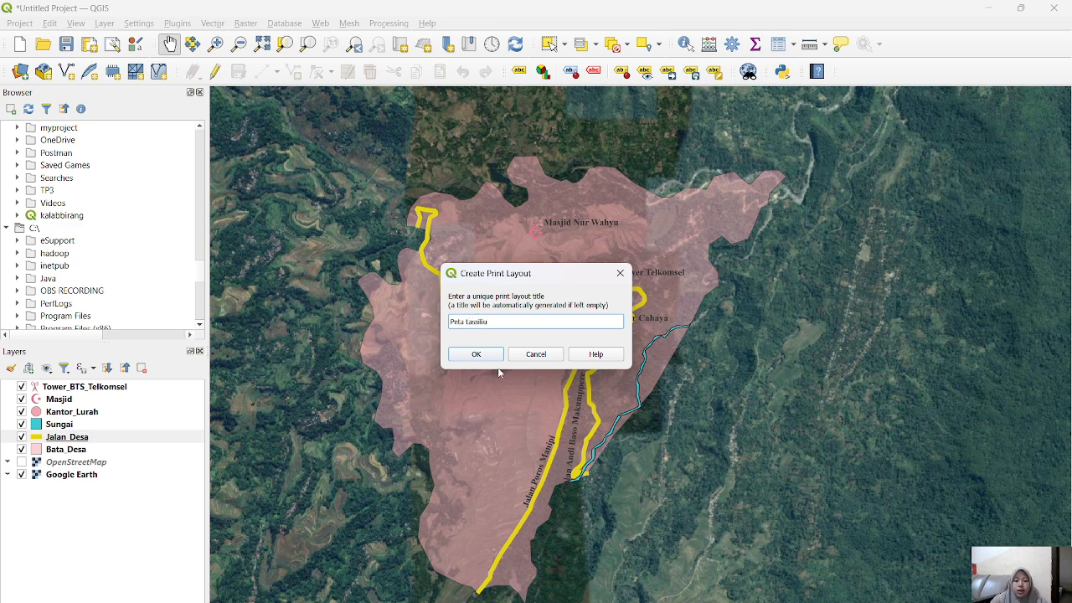
{"action": "left_click", "coordinate": [476, 355]}
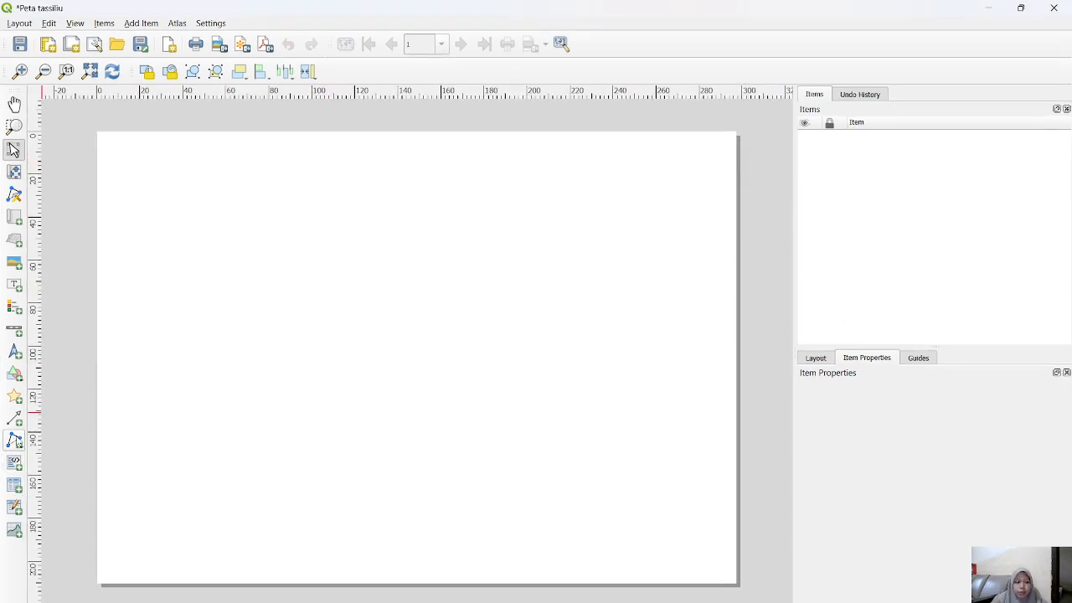
Step: Draw two adjoining full-height rectangles that cover the page, meeting about 175 mm from its left edge
{"action": "left_click", "coordinate": [16, 379]}
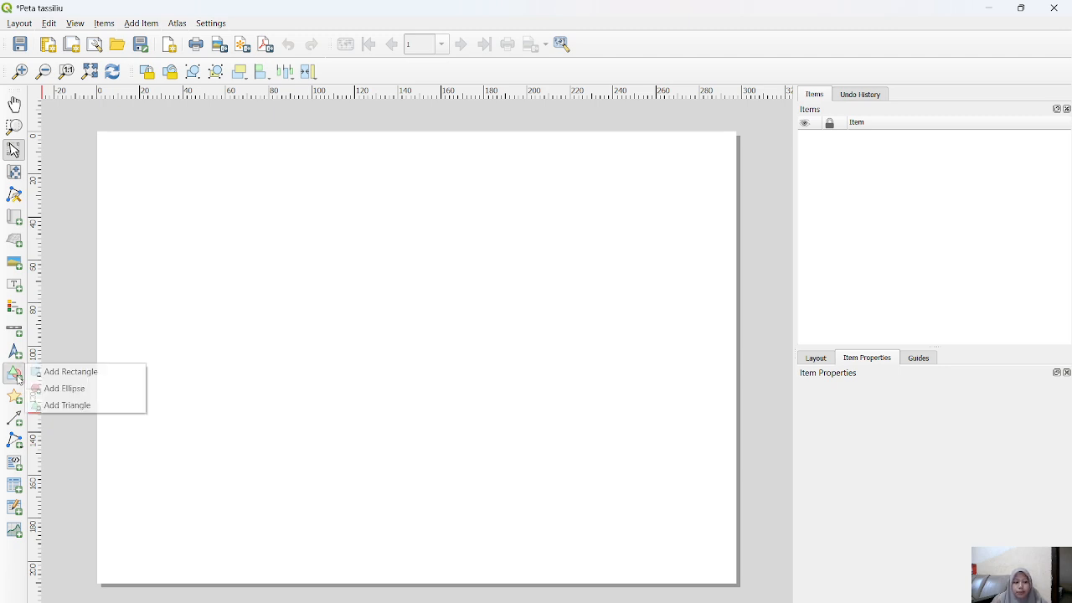
{"action": "left_click", "coordinate": [65, 374]}
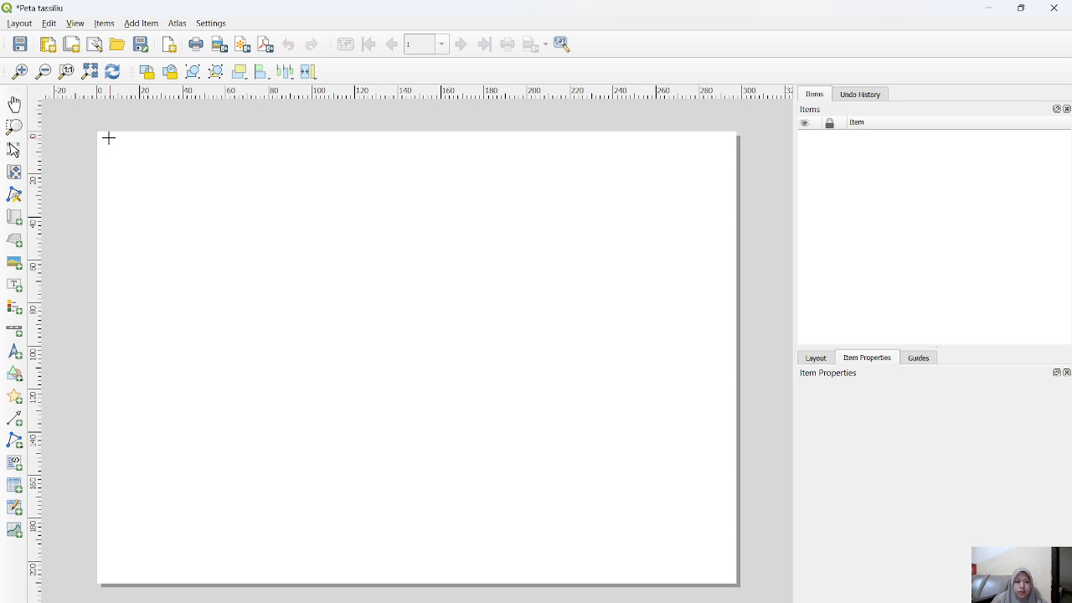
{"action": "left_click_drag", "start_coordinate": [98, 133], "coordinate": [475, 581]}
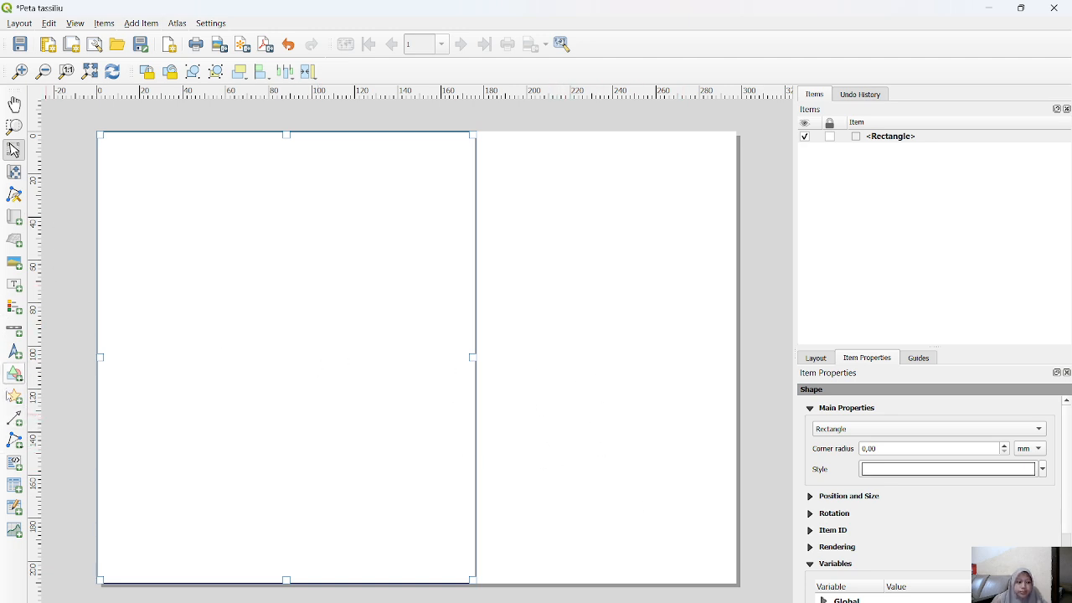
{"action": "left_click", "coordinate": [13, 374]}
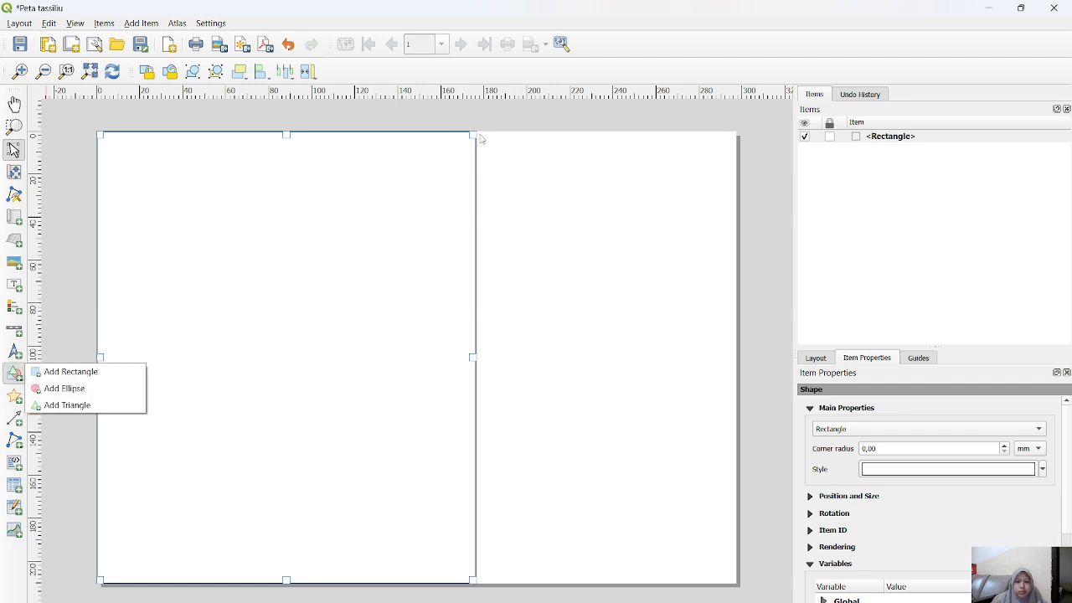
{"action": "left_click", "coordinate": [98, 371]}
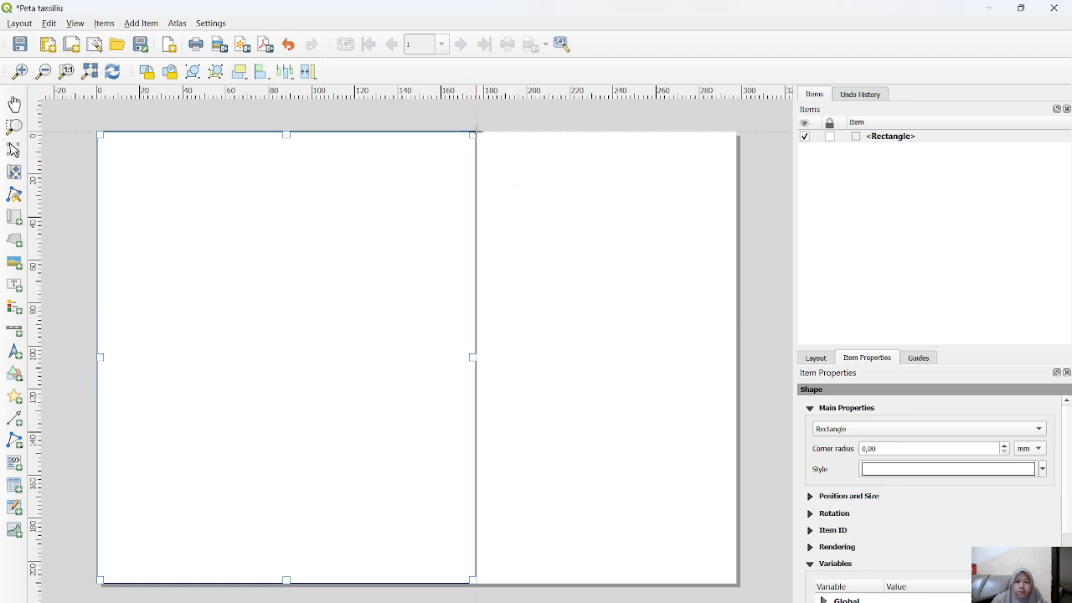
{"action": "left_click_drag", "start_coordinate": [474, 132], "coordinate": [734, 581]}
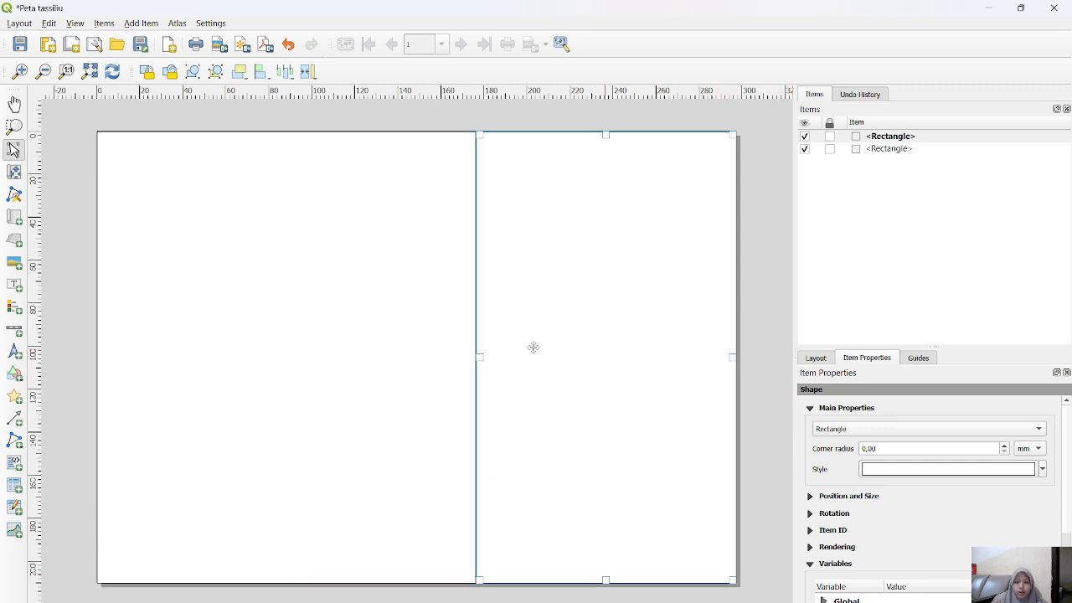
Step: Resize both rectangles so their shared edge lies about 195 mm from the page's left edge
{"action": "left_click_drag", "start_coordinate": [480, 357], "coordinate": [516, 357]}
{"action": "left_click", "coordinate": [474, 357]}
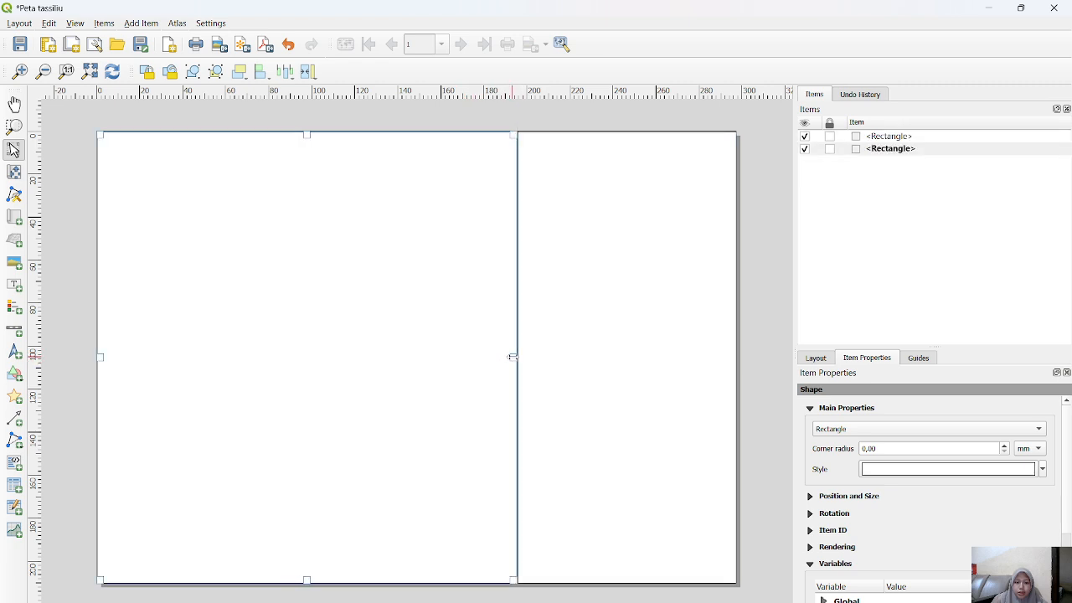
{"action": "left_click", "coordinate": [780, 325]}
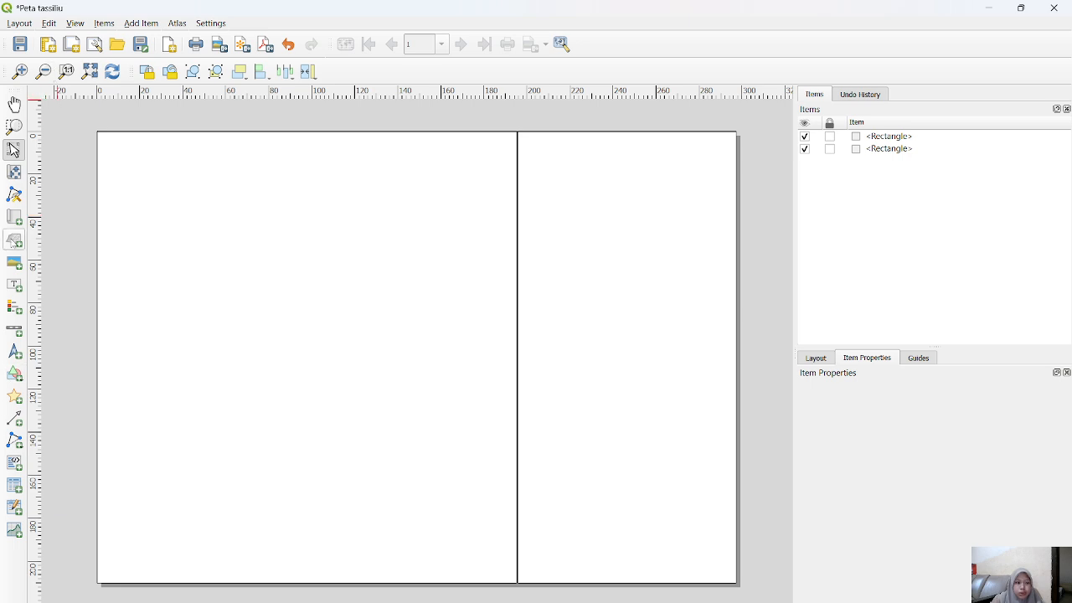
Step: Add a map about 187 by 202 mm inside the larger rectangle, leaving a narrow margin all around
{"action": "left_click", "coordinate": [15, 219]}
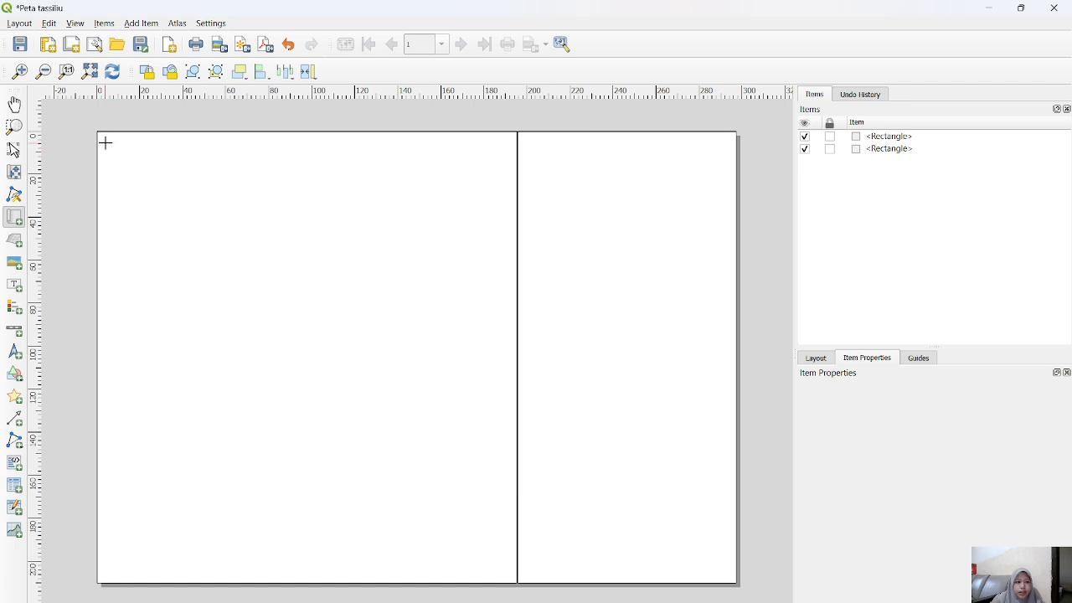
{"action": "left_click_drag", "start_coordinate": [105, 141], "coordinate": [507, 575]}
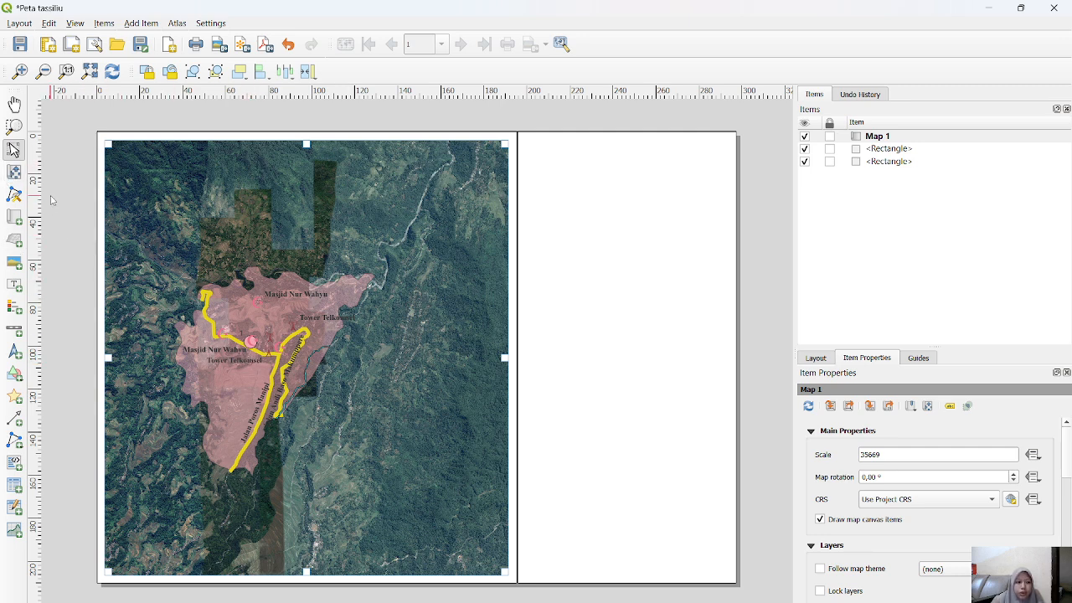
{"action": "scroll", "coordinate": [306, 316], "scroll_direction": "down", "scroll_amount": 1}
{"action": "scroll", "coordinate": [307, 316], "scroll_direction": "up", "scroll_amount": 2}
{"action": "scroll", "coordinate": [306, 316], "scroll_direction": "down", "scroll_amount": 1}
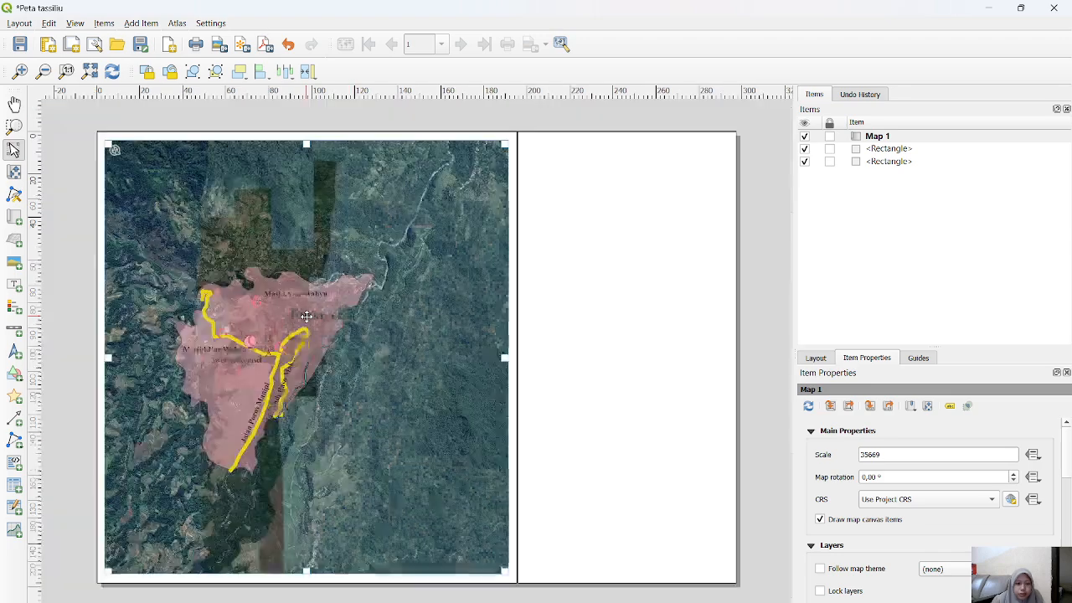
{"action": "scroll", "coordinate": [306, 316], "scroll_direction": "down", "scroll_amount": 1}
{"action": "scroll", "coordinate": [306, 314], "scroll_direction": "up", "scroll_amount": 1}
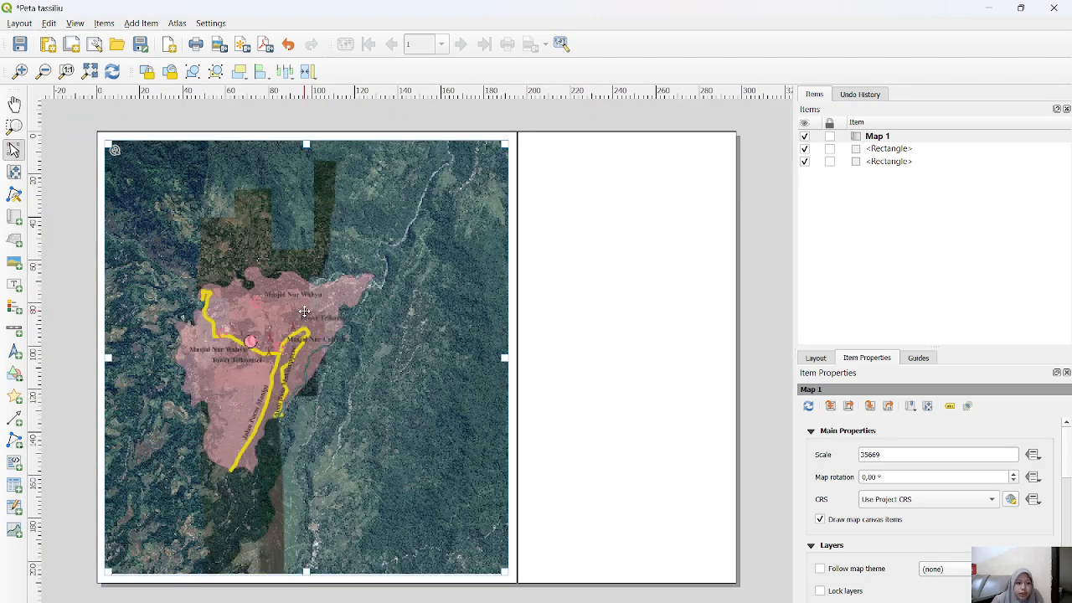
Step: Try to enlarge and reposition the village within the map frame by zooming the map content
{"action": "left_click", "coordinate": [14, 172]}
{"action": "scroll", "coordinate": [334, 278], "scroll_direction": "up", "scroll_amount": 1}
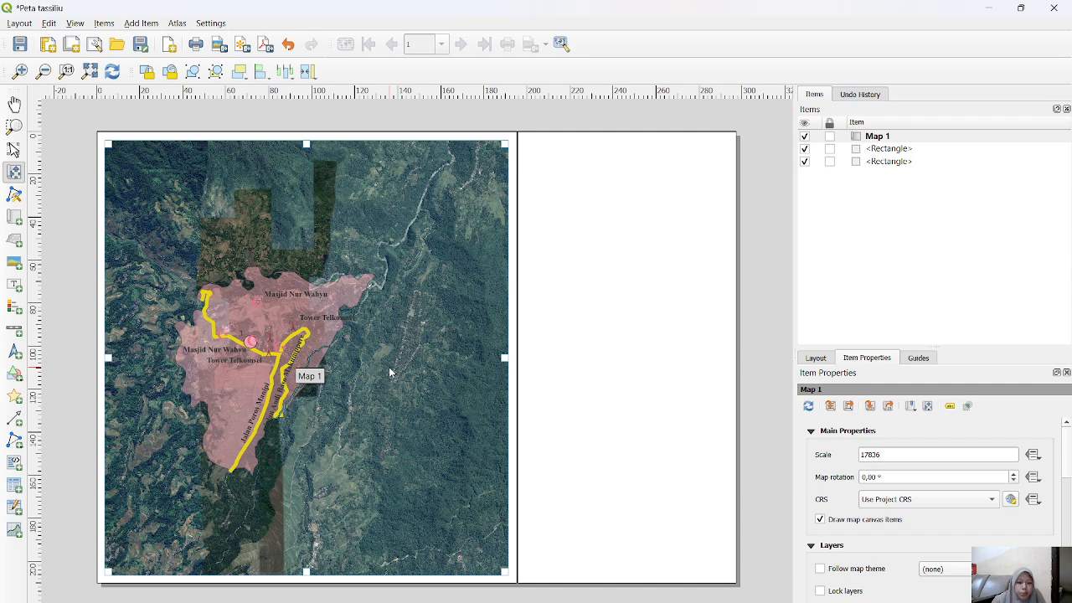
{"action": "scroll", "coordinate": [310, 348], "scroll_direction": "down", "scroll_amount": 2}
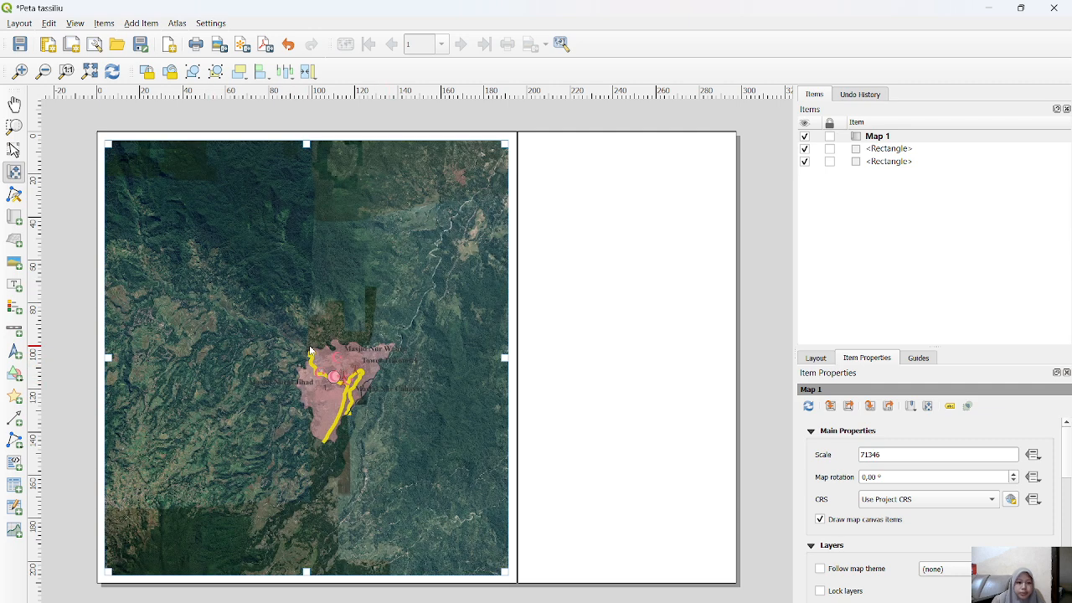
{"action": "scroll", "coordinate": [309, 349], "scroll_direction": "up", "scroll_amount": 3}
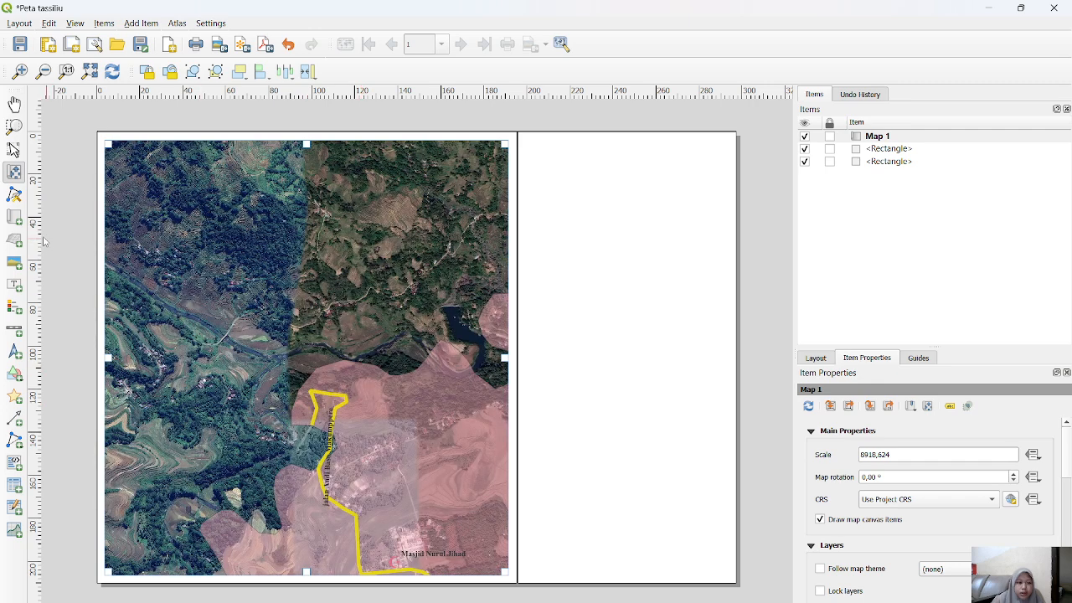
{"action": "left_click", "coordinate": [12, 150]}
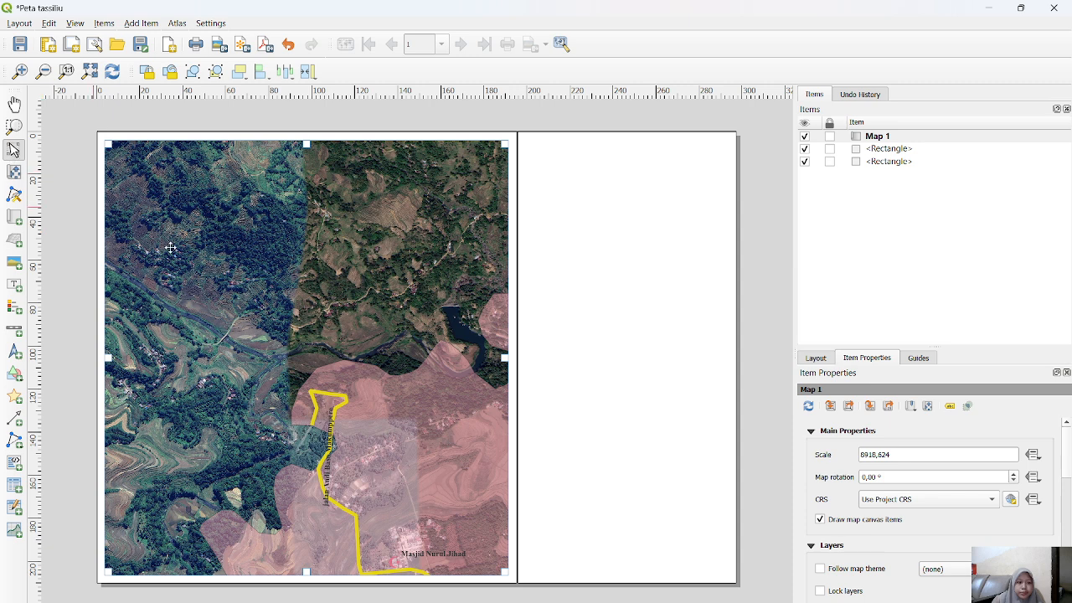
{"action": "left_click", "coordinate": [322, 367]}
{"action": "left_click_drag", "start_coordinate": [326, 361], "coordinate": [318, 363]}
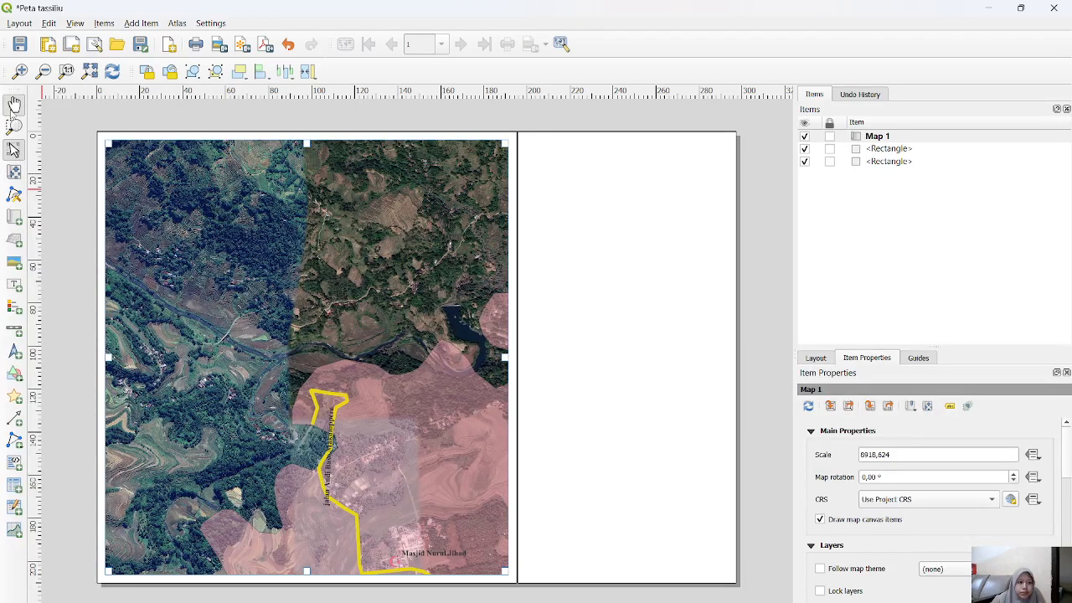
Step: Move and zoom out the map content so the whole village lies near the middle of the frame
{"action": "left_click", "coordinate": [14, 104]}
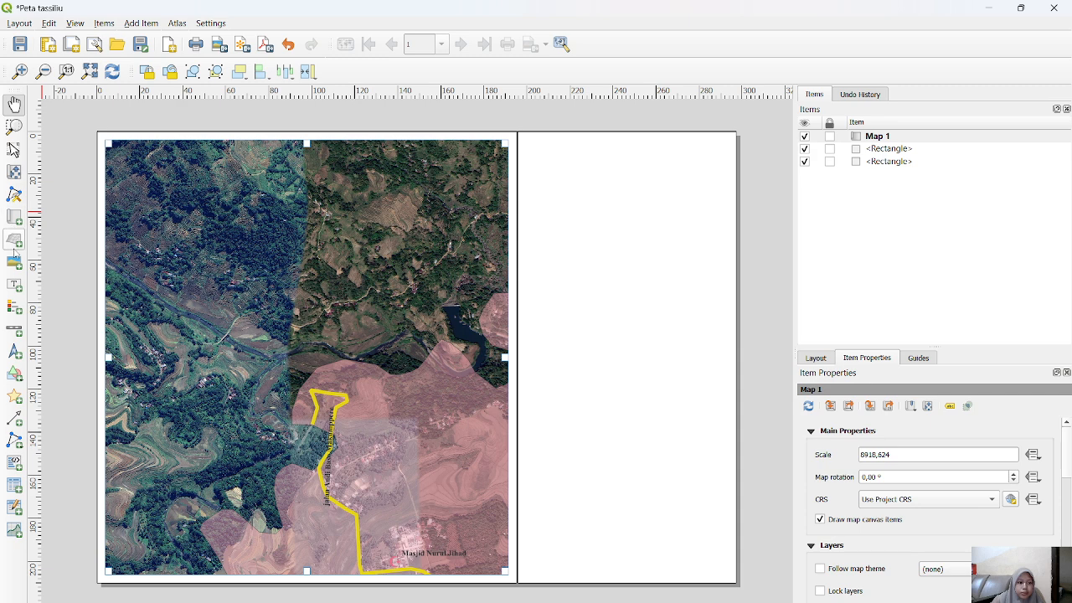
{"action": "left_click", "coordinate": [14, 172]}
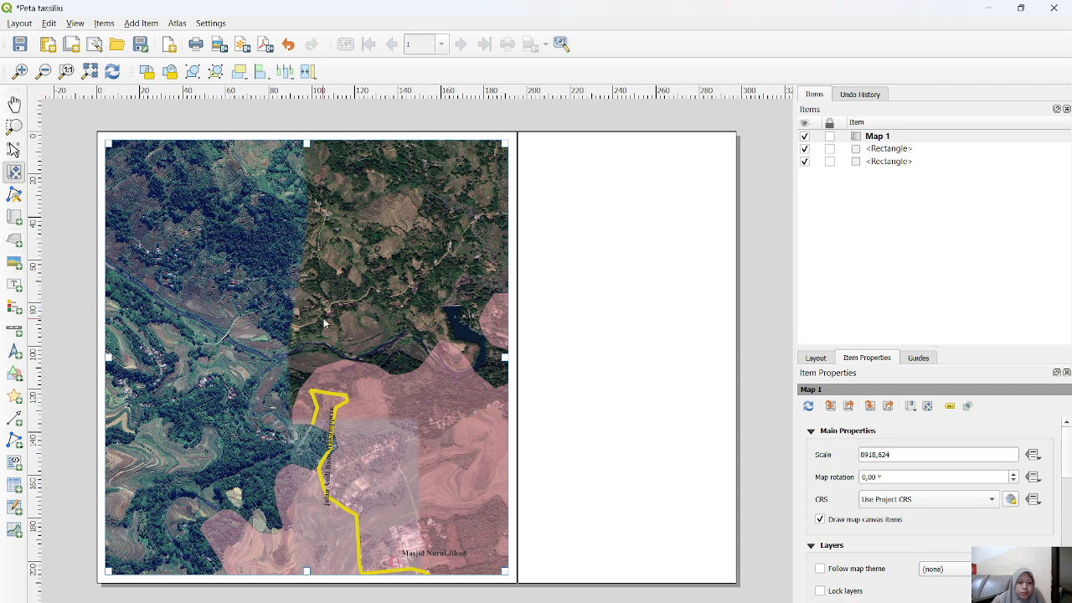
{"action": "left_click_drag", "start_coordinate": [325, 322], "coordinate": [271, 299]}
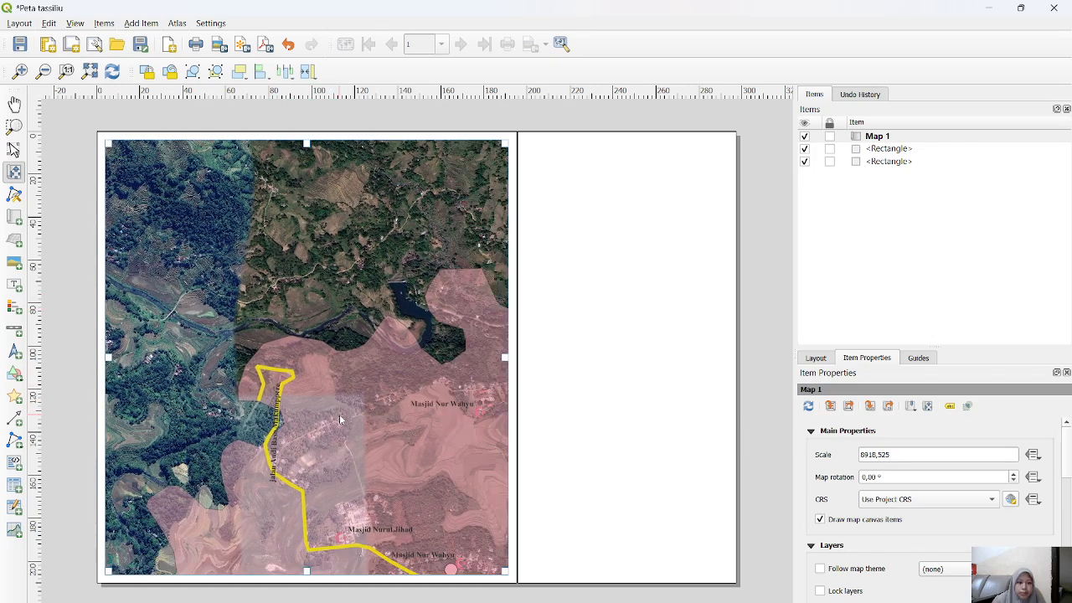
{"action": "left_click_drag", "start_coordinate": [352, 427], "coordinate": [265, 334]}
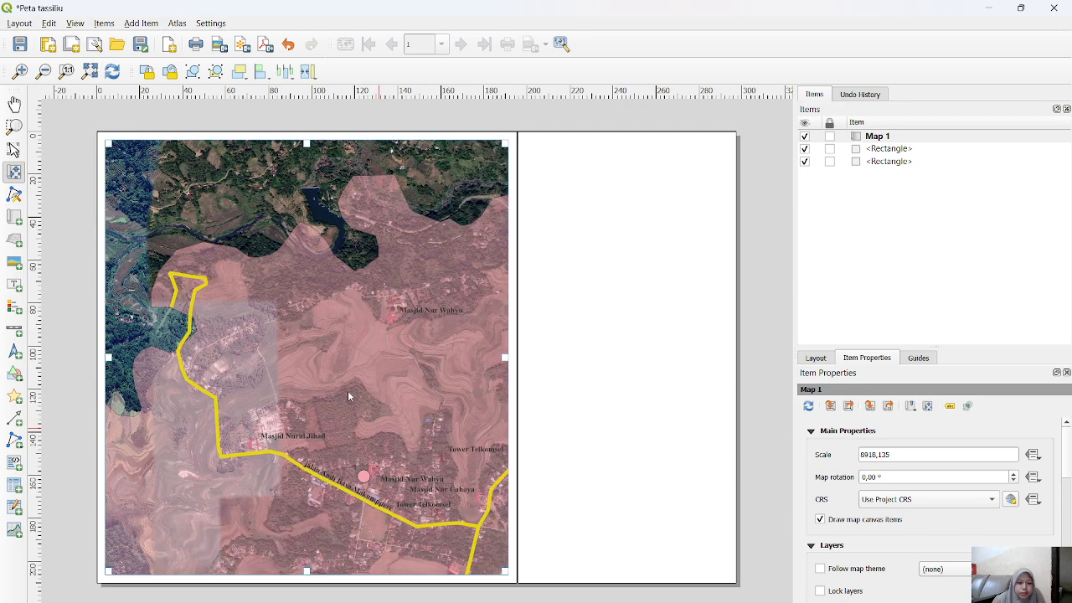
{"action": "scroll", "coordinate": [316, 332], "scroll_direction": "down", "scroll_amount": 2}
{"action": "left_click_drag", "start_coordinate": [339, 423], "coordinate": [314, 395]}
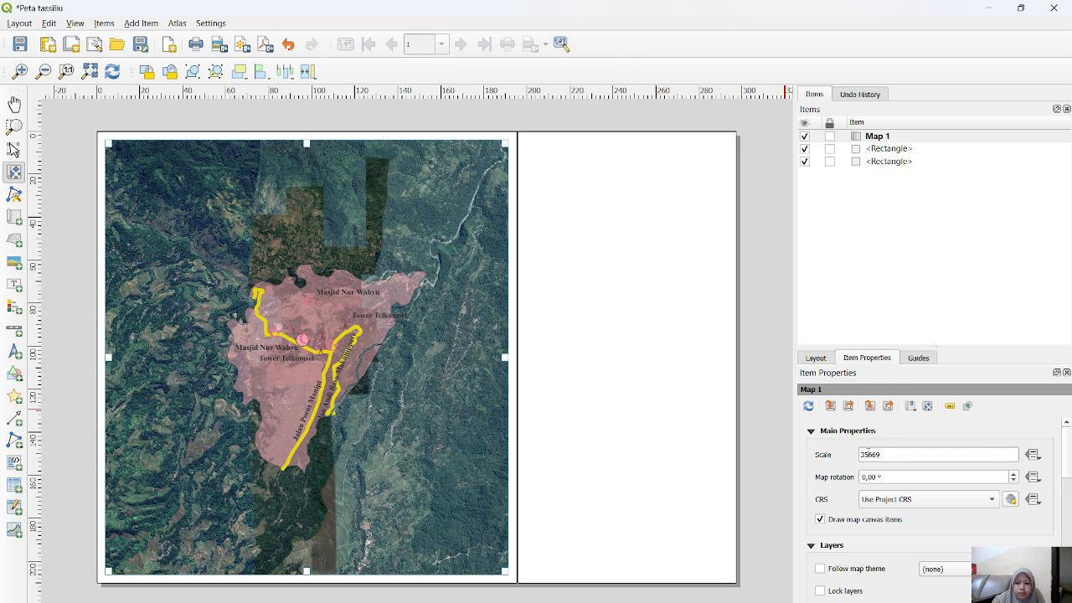
Step: Try map scales of 45000 and 60000 for the village map
{"action": "left_click", "coordinate": [887, 452]}
{"action": "double_click", "coordinate": [887, 454]}
{"action": "type", "text": "45000"}
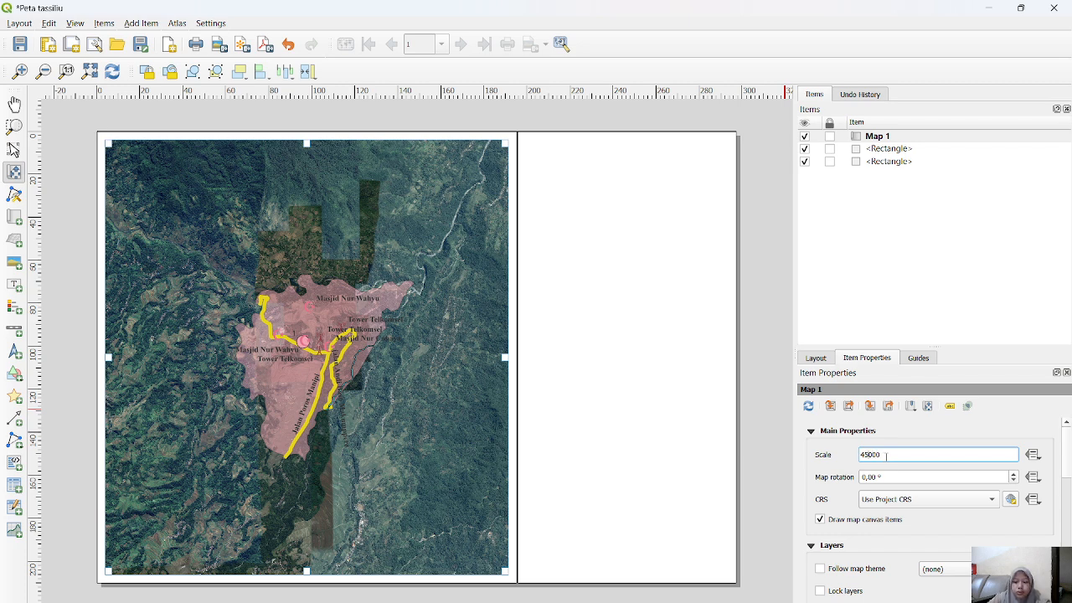
{"action": "type", "text": "6"}
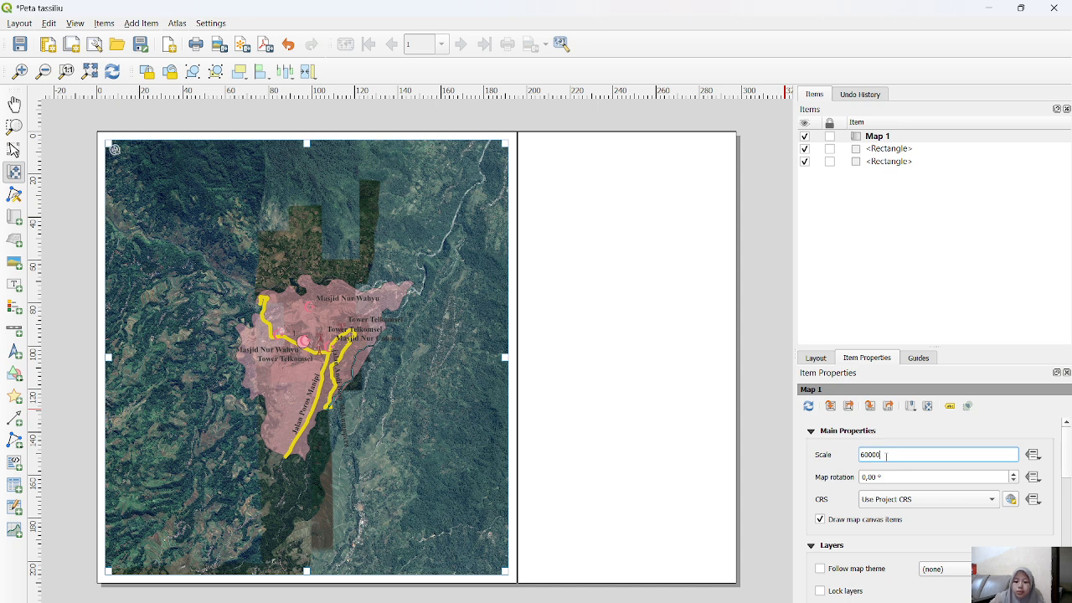
{"action": "key", "text": "Return"}
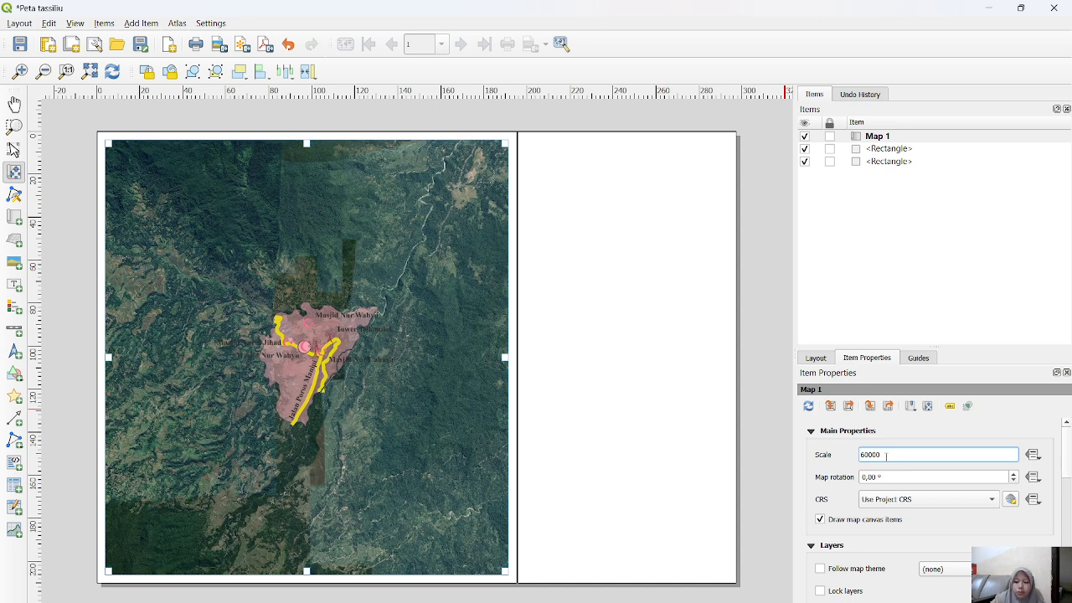
Step: Set the map scale to 20000 and shift the content so the entire village boundary fits inside the frame
{"action": "key", "text": "BackSpace"}
{"action": "key", "text": "BackSpace"}
{"action": "key", "text": "BackSpace"}
{"action": "key", "text": "BackSpace"}
{"action": "type", "text": "2000"}
{"action": "key", "text": "Return"}
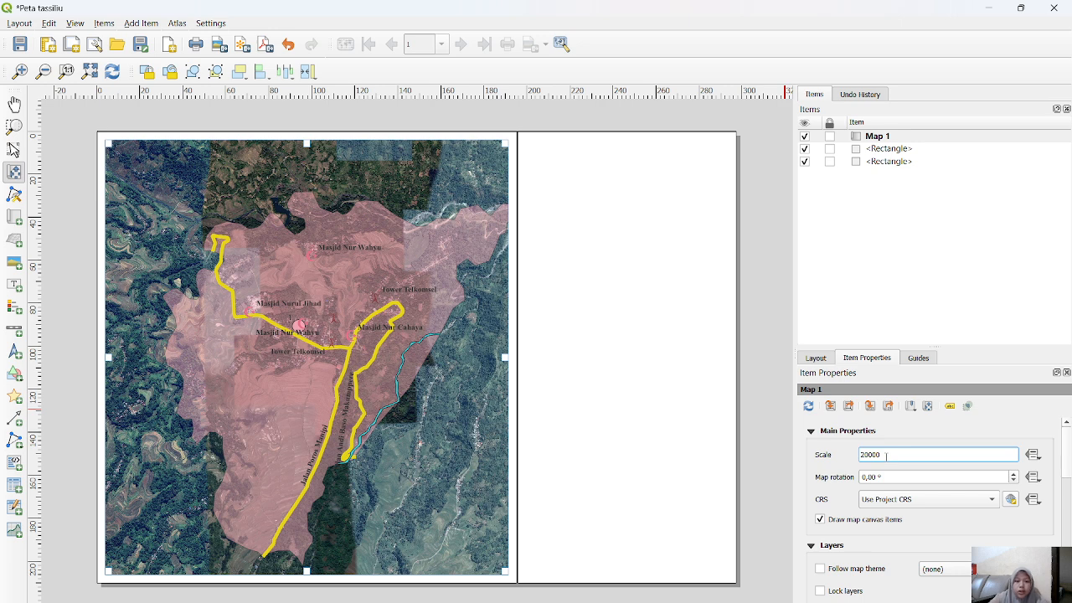
{"action": "left_click_drag", "start_coordinate": [386, 410], "coordinate": [362, 412]}
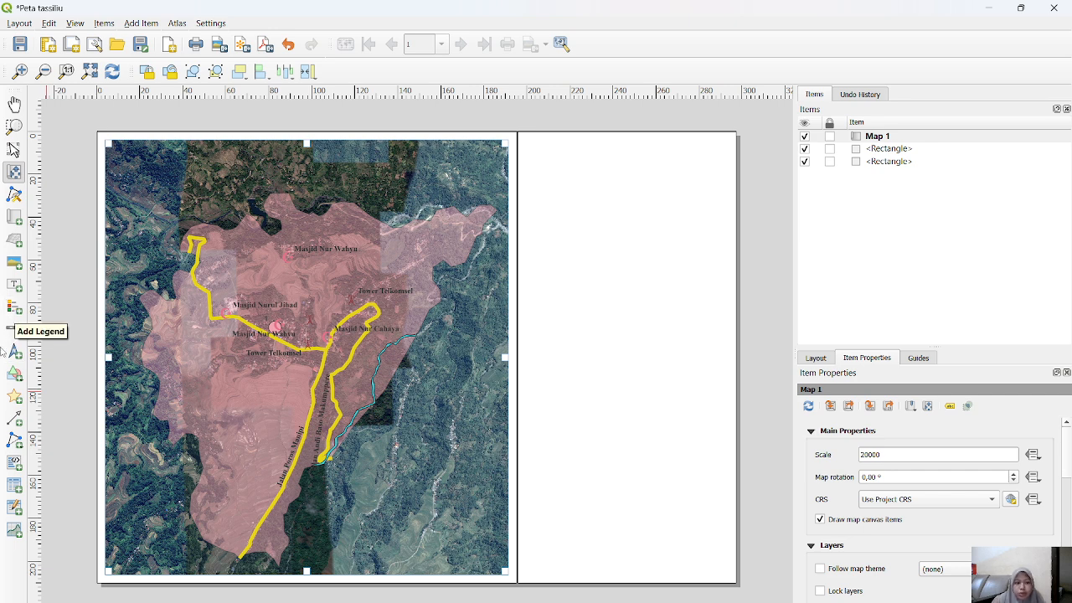
Step: Add a legend for the map in the narrower rectangle and place it in the lower half of that area
{"action": "left_click", "coordinate": [12, 307]}
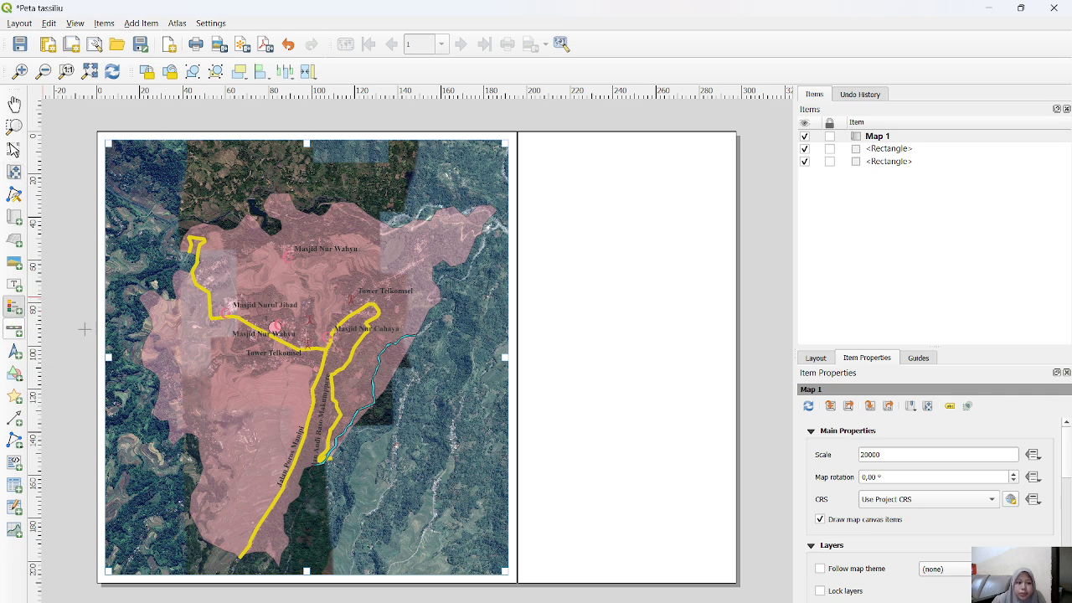
{"action": "left_click_drag", "start_coordinate": [536, 311], "coordinate": [702, 536]}
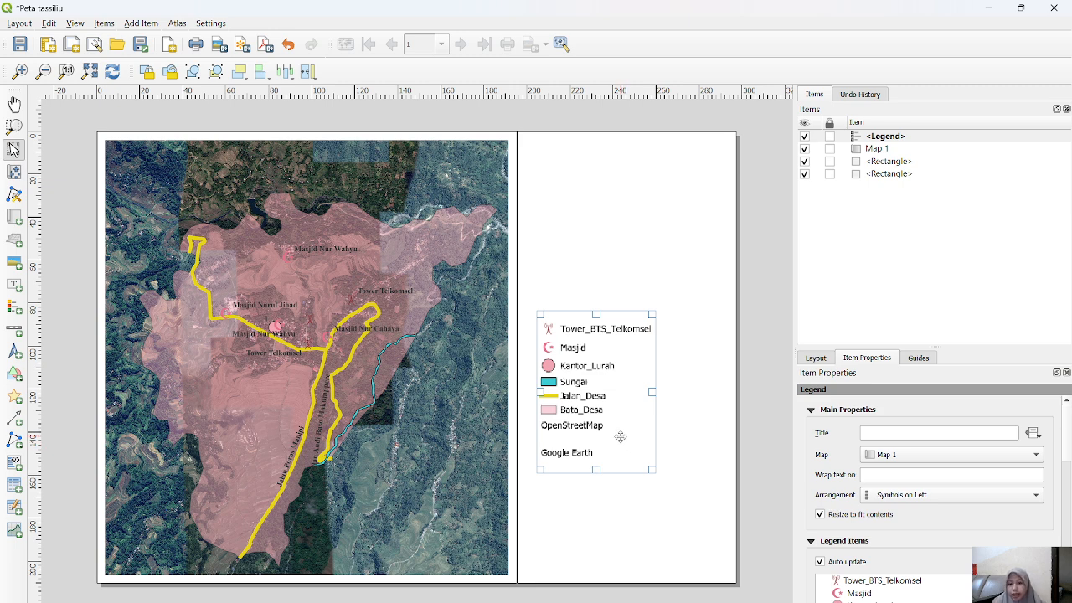
{"action": "left_click_drag", "start_coordinate": [593, 375], "coordinate": [625, 454]}
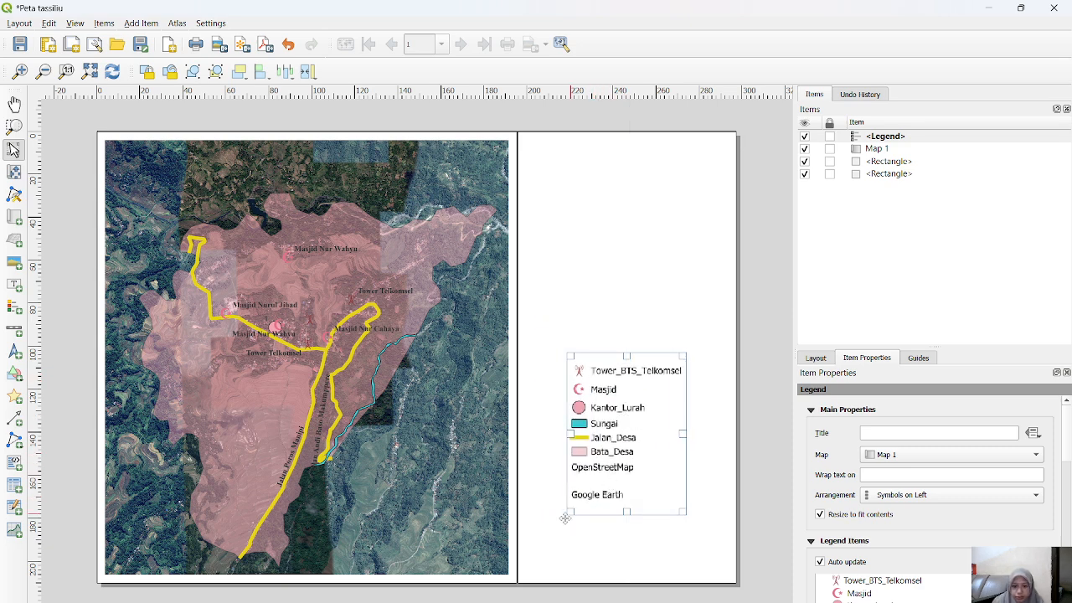
Step: Enlarge the legend frame outward at its lower-left corner so the entries sit farther left, and deselect it
{"action": "left_click_drag", "start_coordinate": [567, 513], "coordinate": [552, 531]}
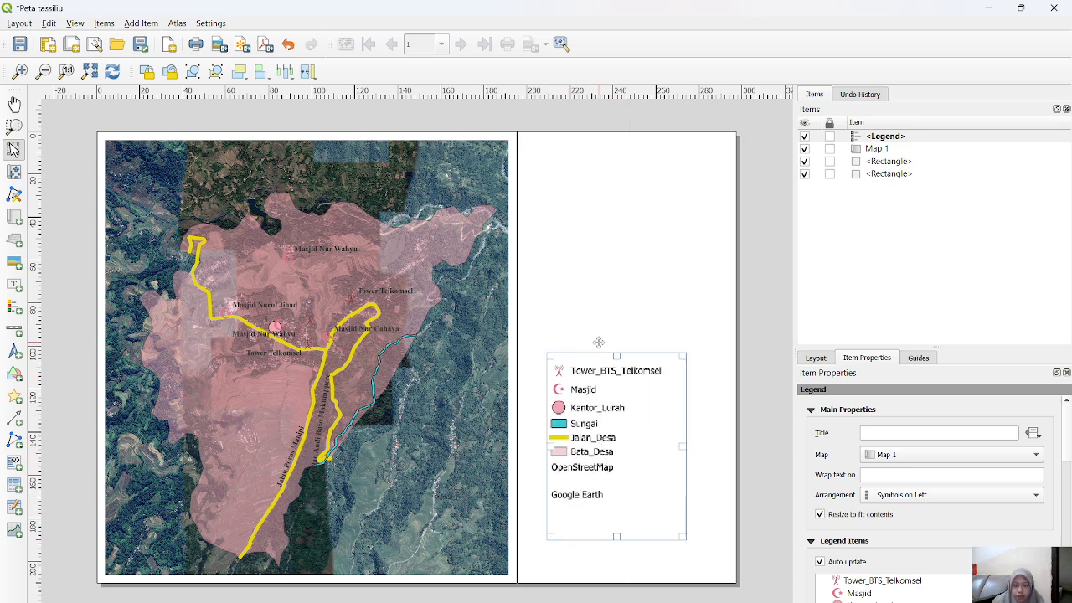
{"action": "left_click", "coordinate": [623, 322]}
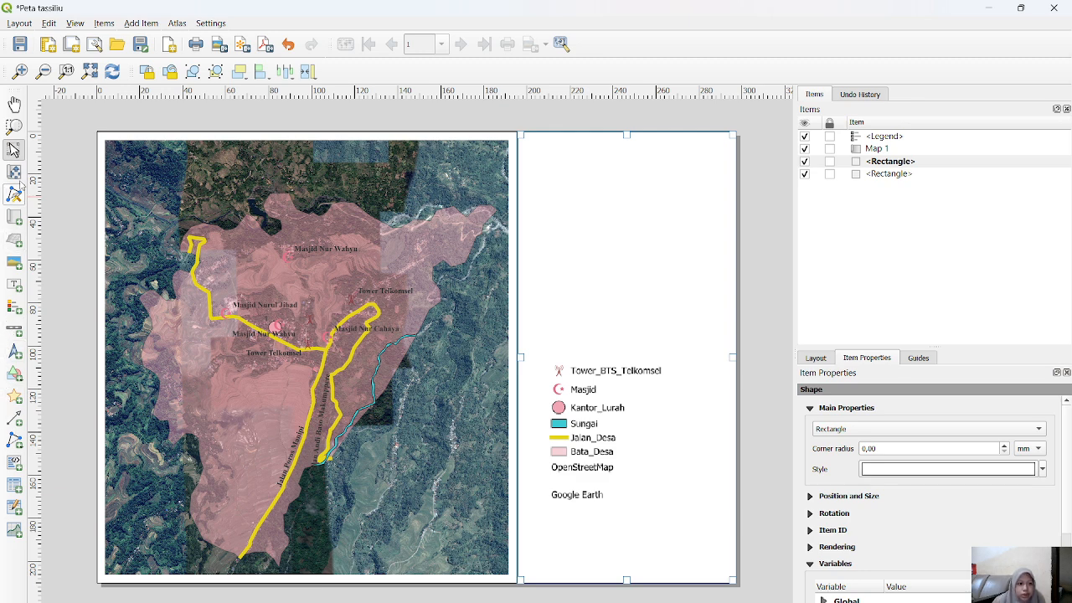
Step: Add a text label across the upper part of the narrower rectangle, reading PETAH WILAYAH SINJAI
{"action": "left_click", "coordinate": [11, 286]}
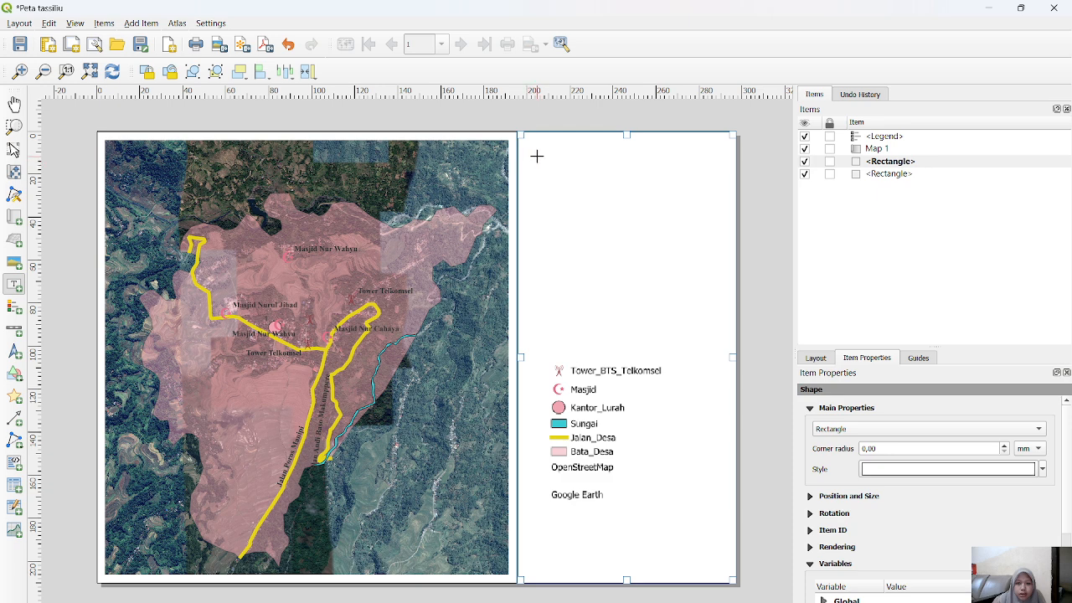
{"action": "left_click_drag", "start_coordinate": [535, 159], "coordinate": [697, 256]}
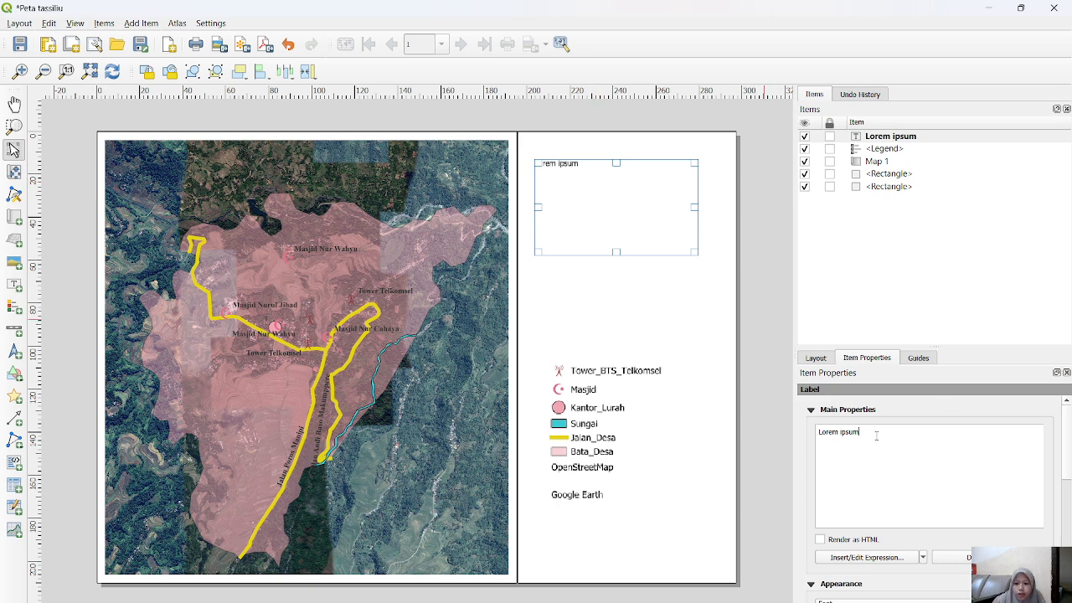
{"action": "left_click_drag", "start_coordinate": [876, 435], "coordinate": [799, 435]}
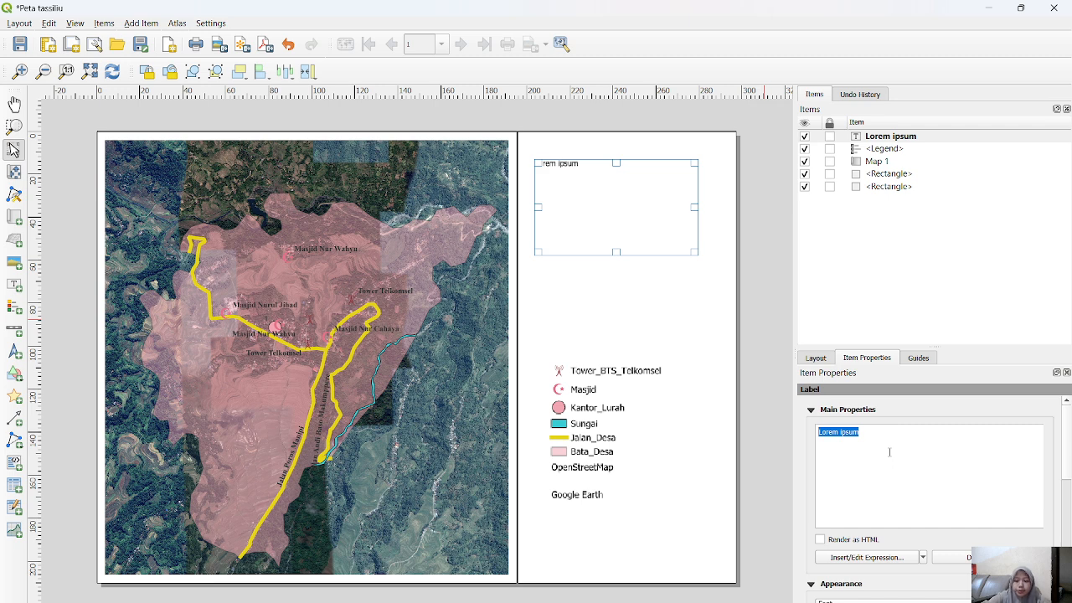
{"action": "type", "text": "P"}
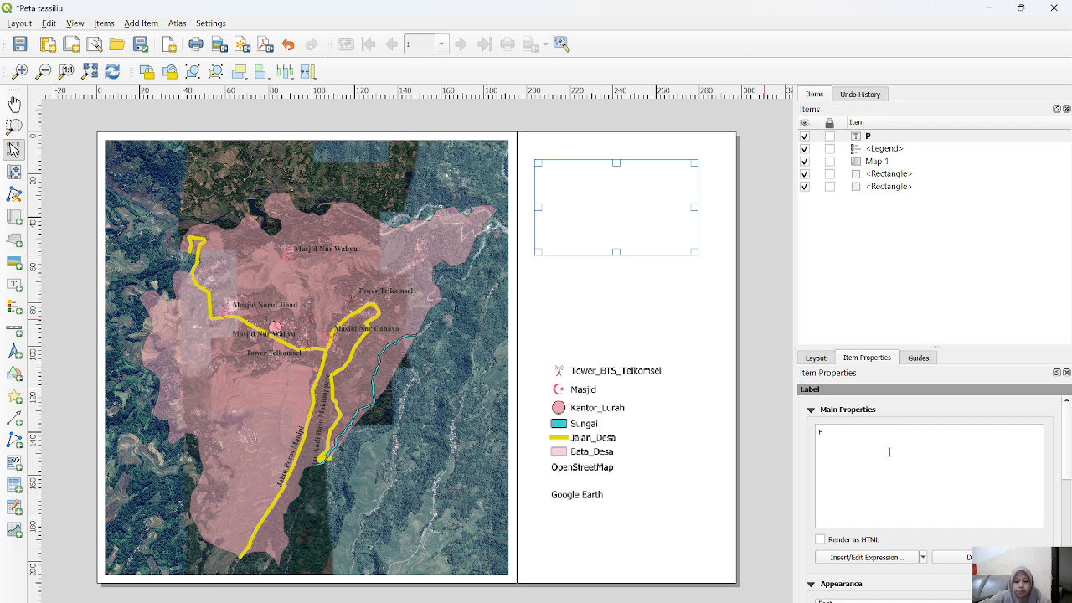
{"action": "type", "text": "ETAH WILA"}
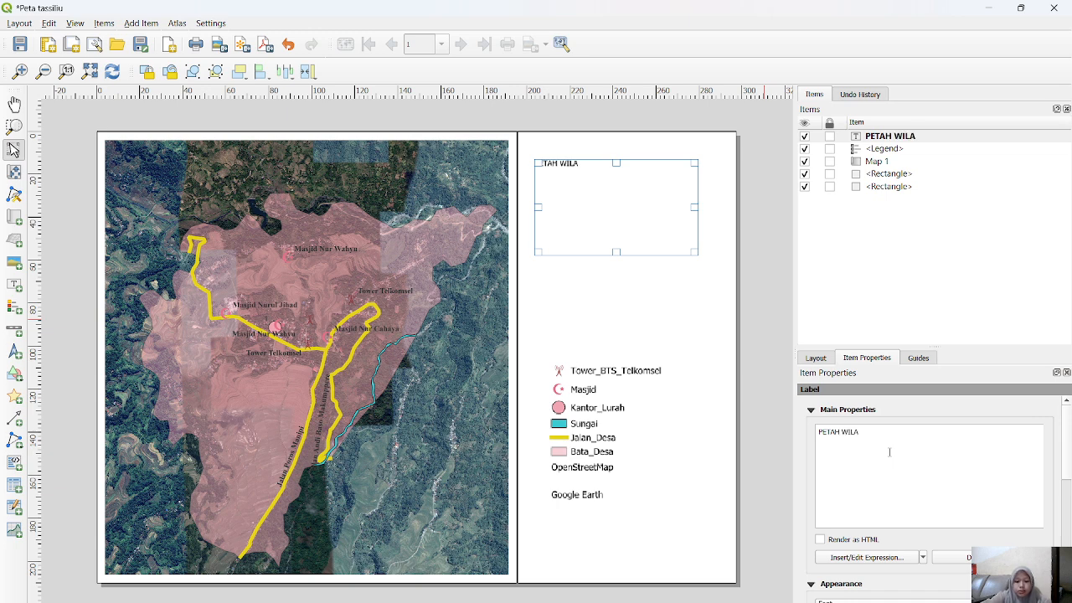
{"action": "type", "text": "YAH SINJAI"}
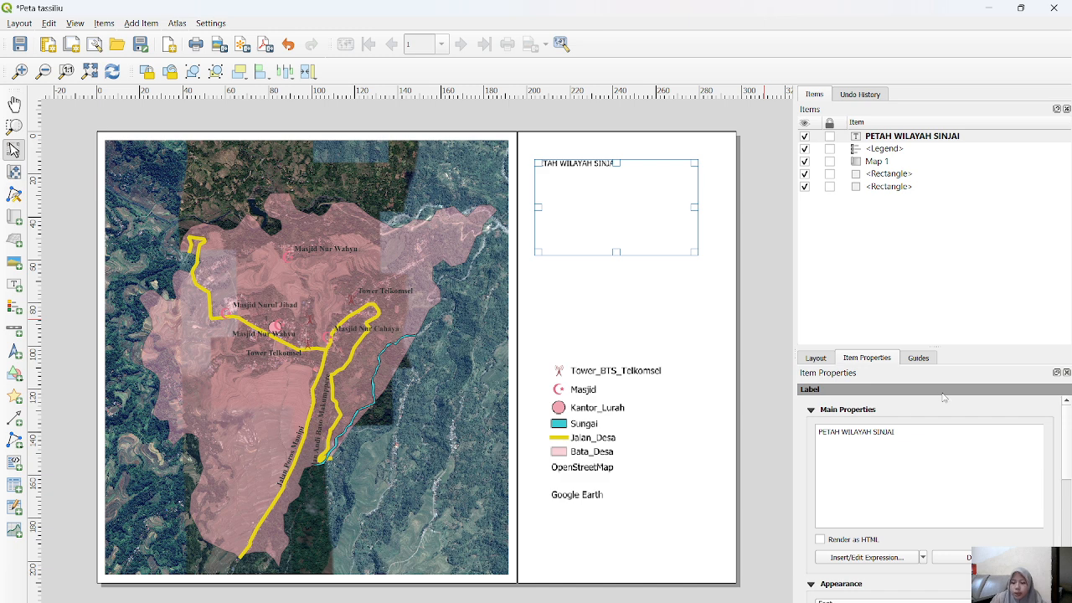
Step: Format the title label's font as bold with a size of 8 points
{"action": "scroll", "coordinate": [921, 452], "scroll_direction": "down", "scroll_amount": 3}
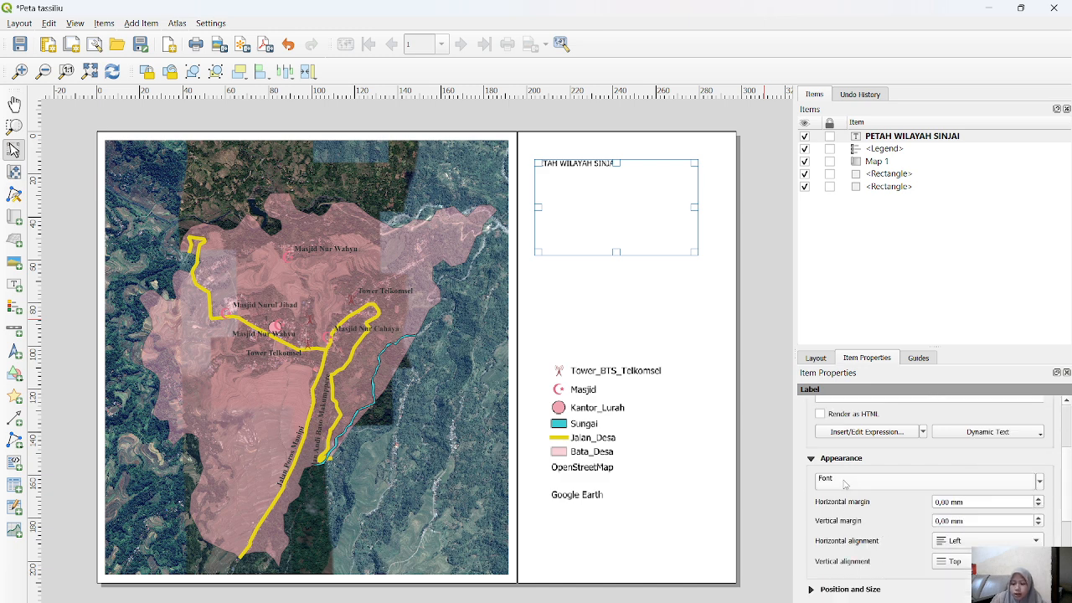
{"action": "left_click", "coordinate": [844, 481]}
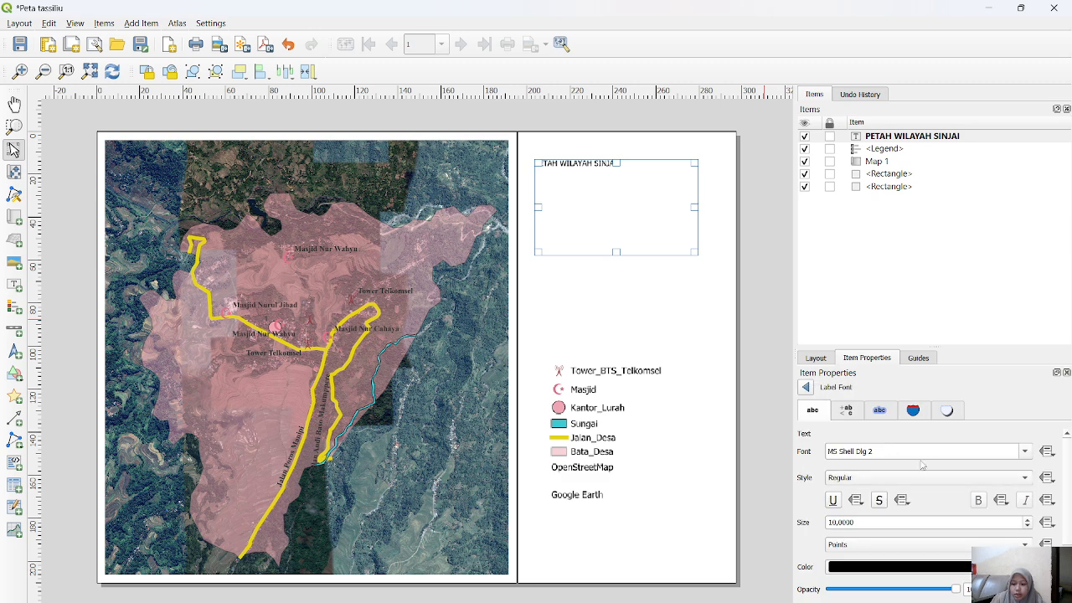
{"action": "left_click", "coordinate": [924, 479]}
{"action": "left_click", "coordinate": [887, 490]}
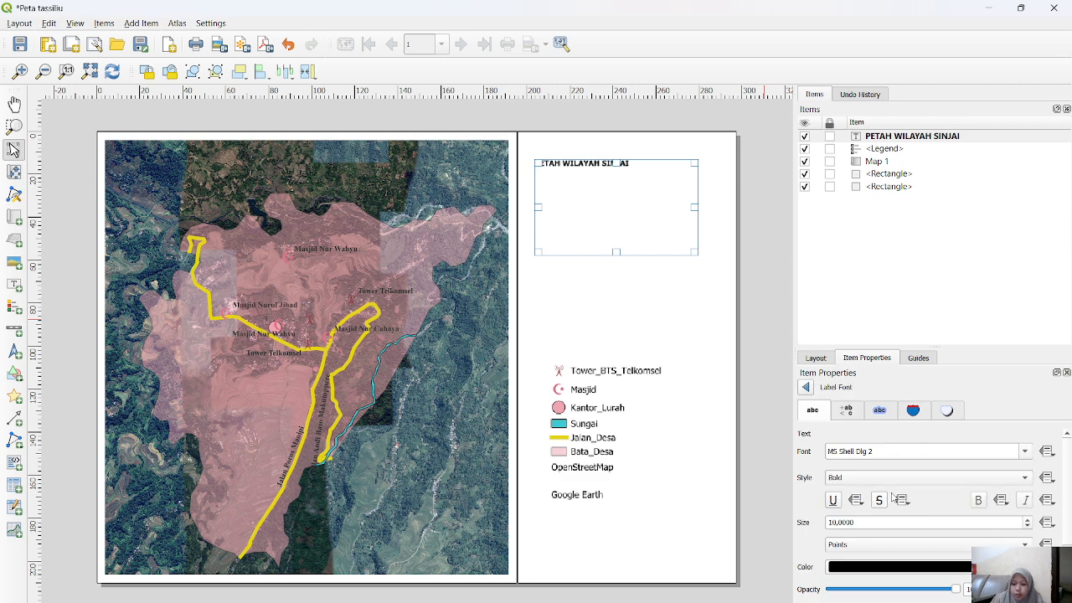
{"action": "scroll", "coordinate": [959, 523], "scroll_direction": "down", "scroll_amount": 2}
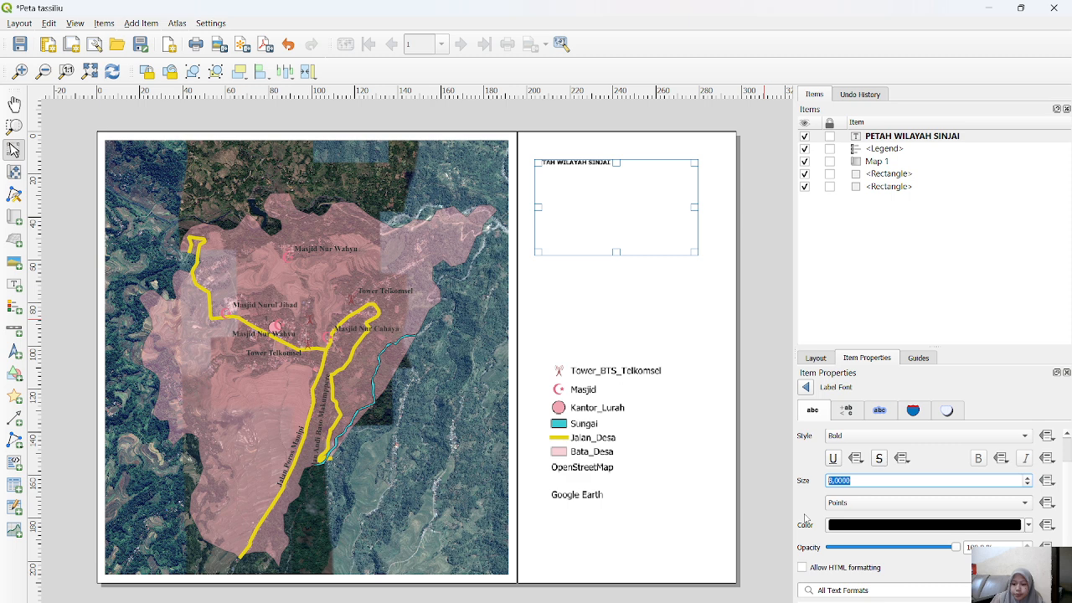
{"action": "scroll", "coordinate": [807, 518], "scroll_direction": "down", "scroll_amount": 2}
{"action": "scroll", "coordinate": [814, 524], "scroll_direction": "down", "scroll_amount": 1}
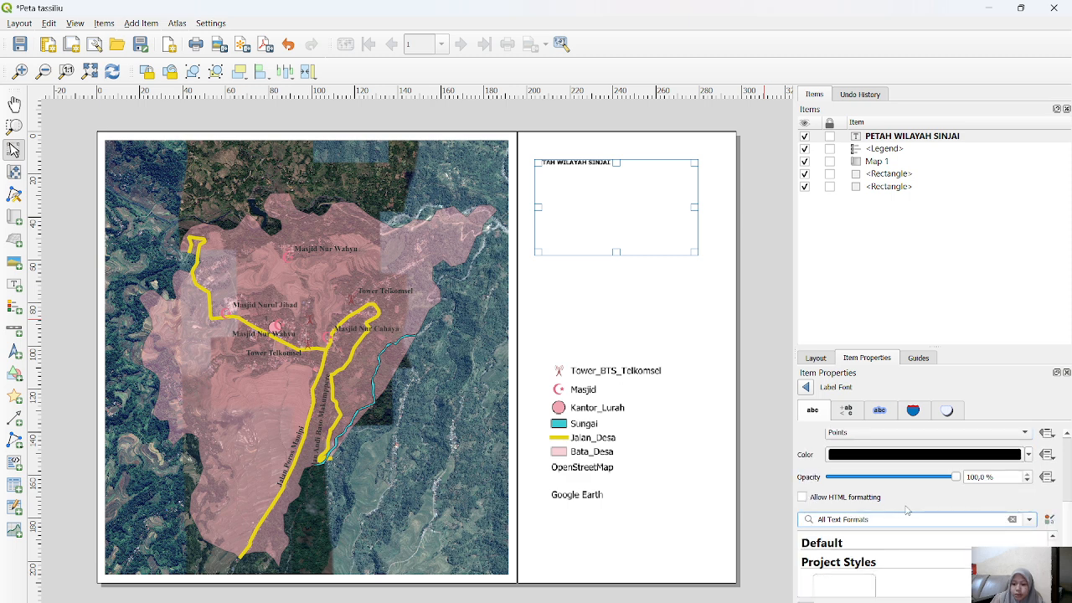
{"action": "scroll", "coordinate": [822, 466], "scroll_direction": "up", "scroll_amount": 3}
{"action": "left_click", "coordinate": [858, 412]}
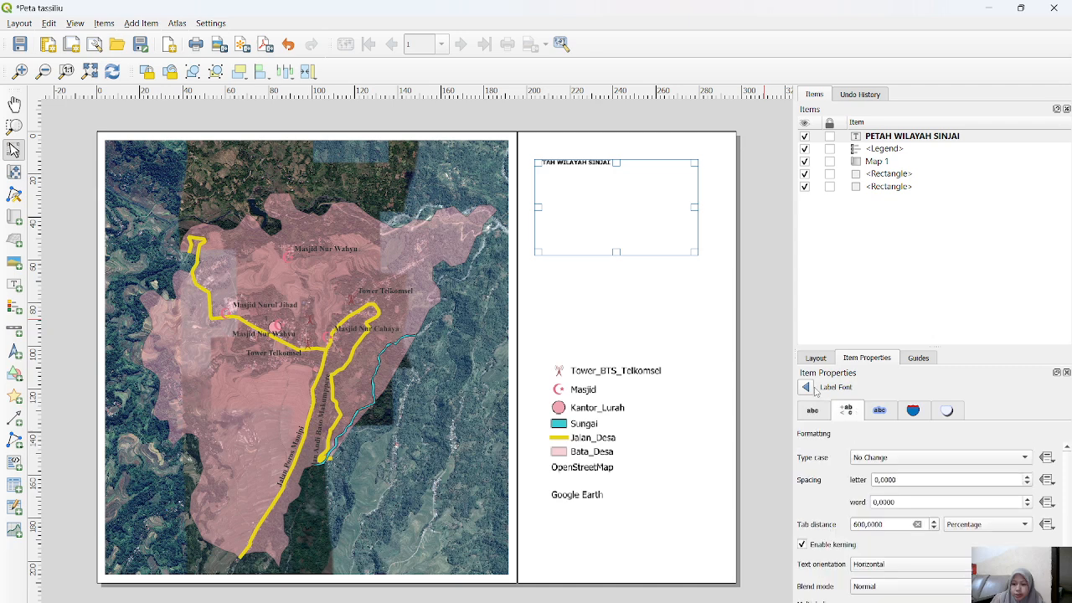
{"action": "left_click", "coordinate": [805, 387]}
Step: Centre the title text horizontally and shorten the label box to about a quarter of its height
{"action": "left_click", "coordinate": [981, 541]}
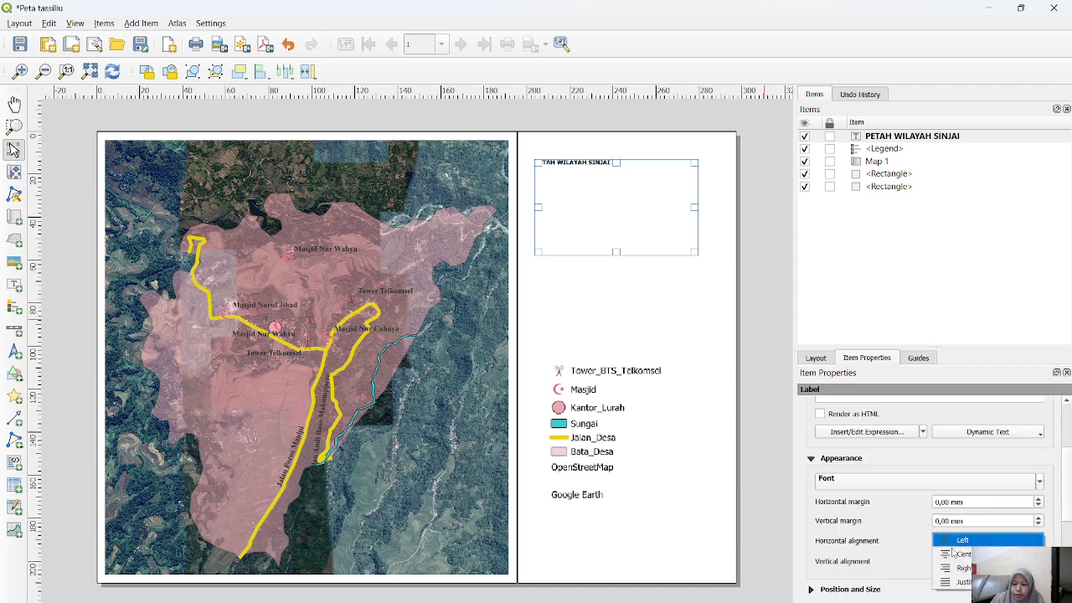
{"action": "left_click", "coordinate": [965, 562]}
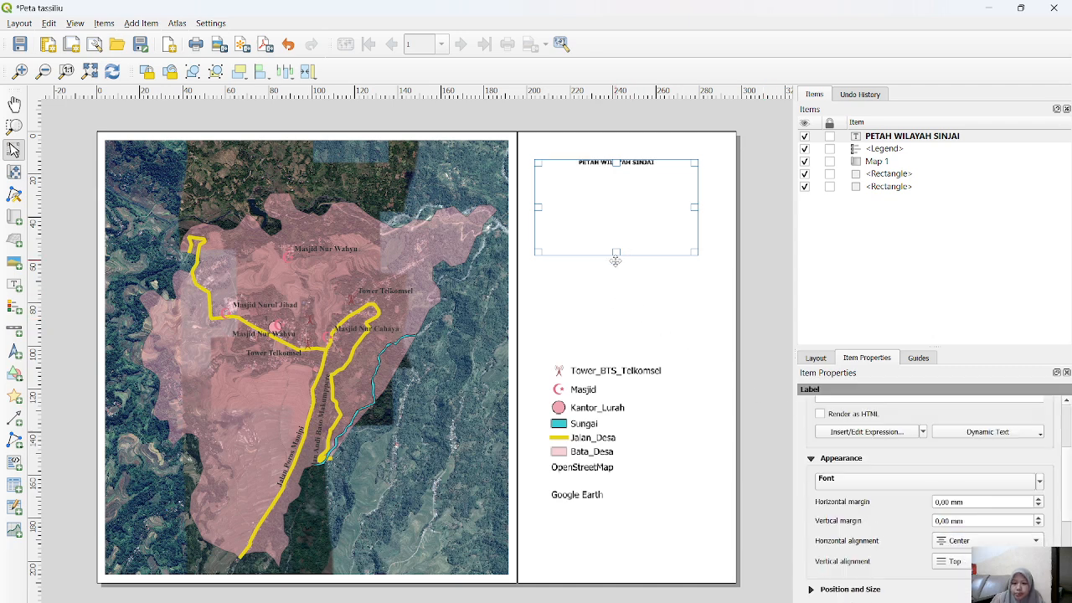
{"action": "left_click_drag", "start_coordinate": [616, 252], "coordinate": [618, 177]}
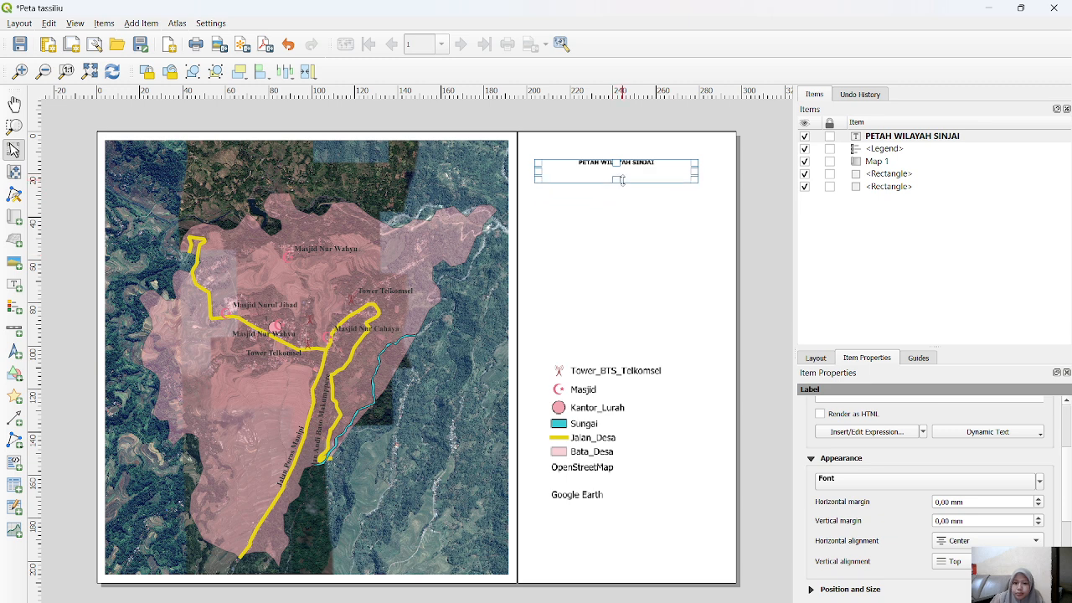
{"action": "left_click", "coordinate": [773, 334]}
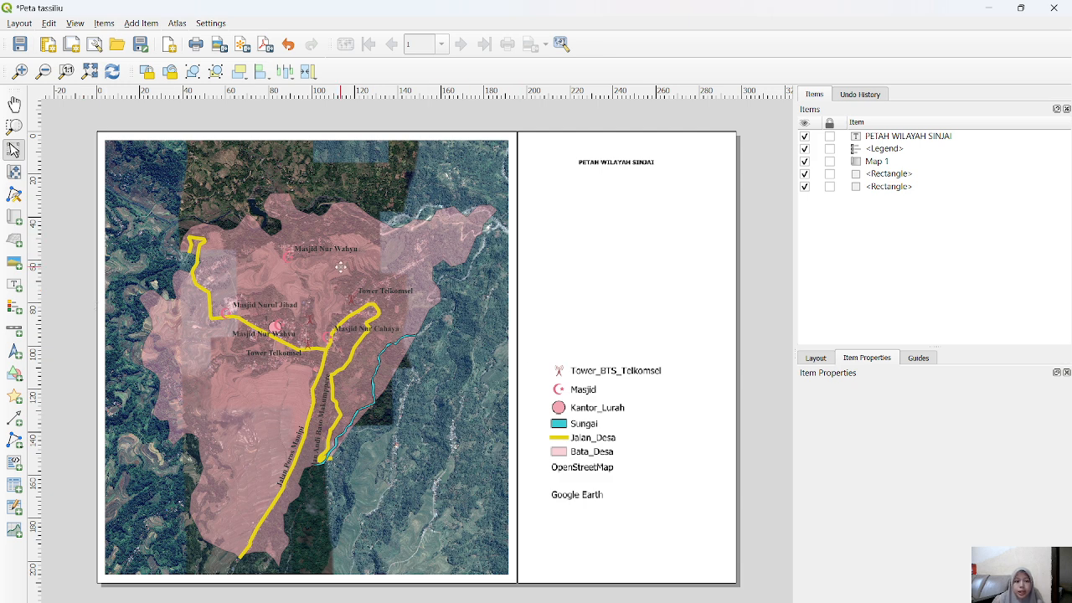
Step: Select the legend and shift it slightly downward in the narrower rectangle
{"action": "left_click", "coordinate": [599, 400]}
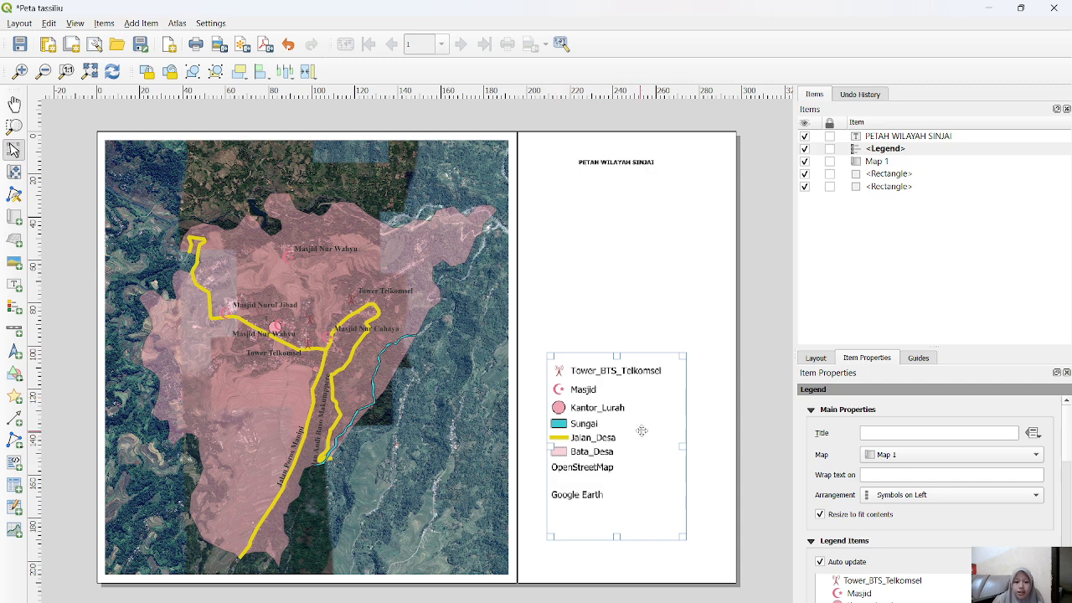
{"action": "left_click_drag", "start_coordinate": [641, 430], "coordinate": [640, 443]}
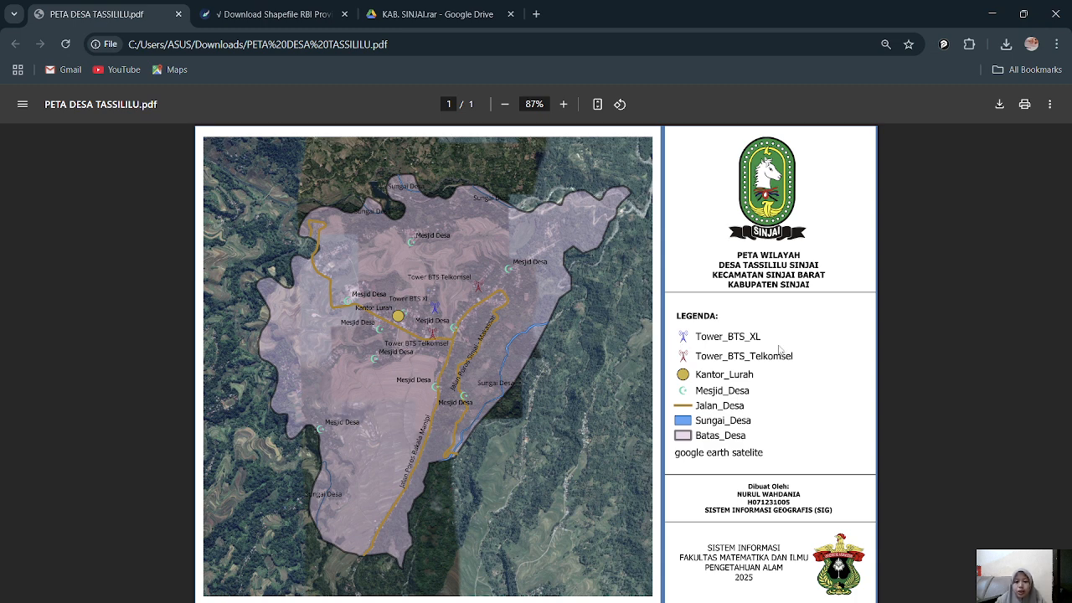
Step: Switch to the browser and examine the map features, legend and title block in PETA DESA TASSILILU.pdf
{"action": "scroll", "coordinate": [452, 323], "scroll_direction": "up", "scroll_amount": 1}
{"action": "scroll", "coordinate": [449, 323], "scroll_direction": "up", "scroll_amount": 1}
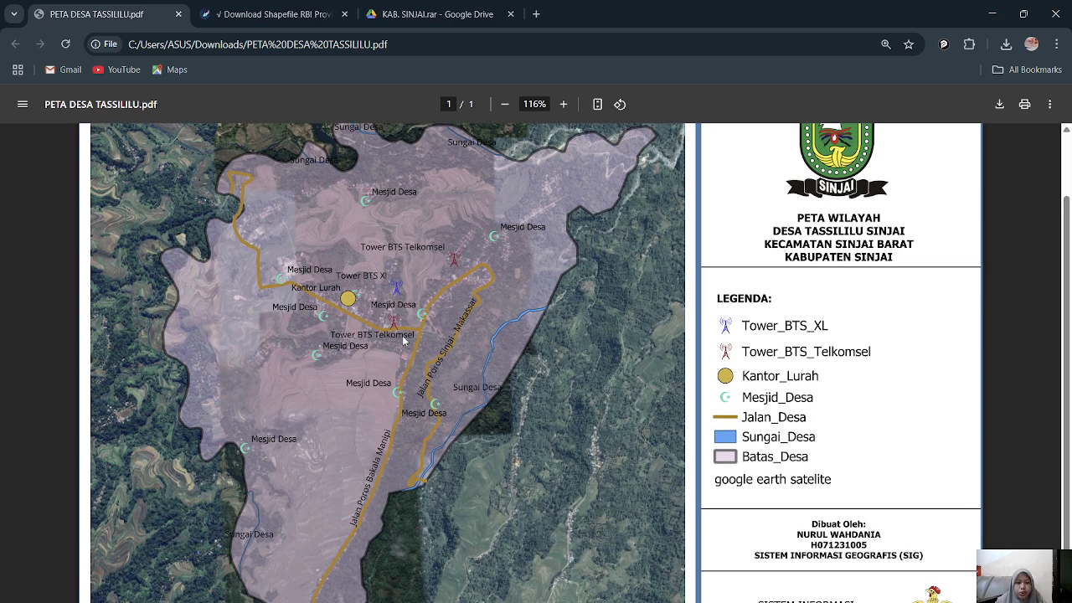
{"action": "scroll", "coordinate": [385, 304], "scroll_direction": "up", "scroll_amount": 3}
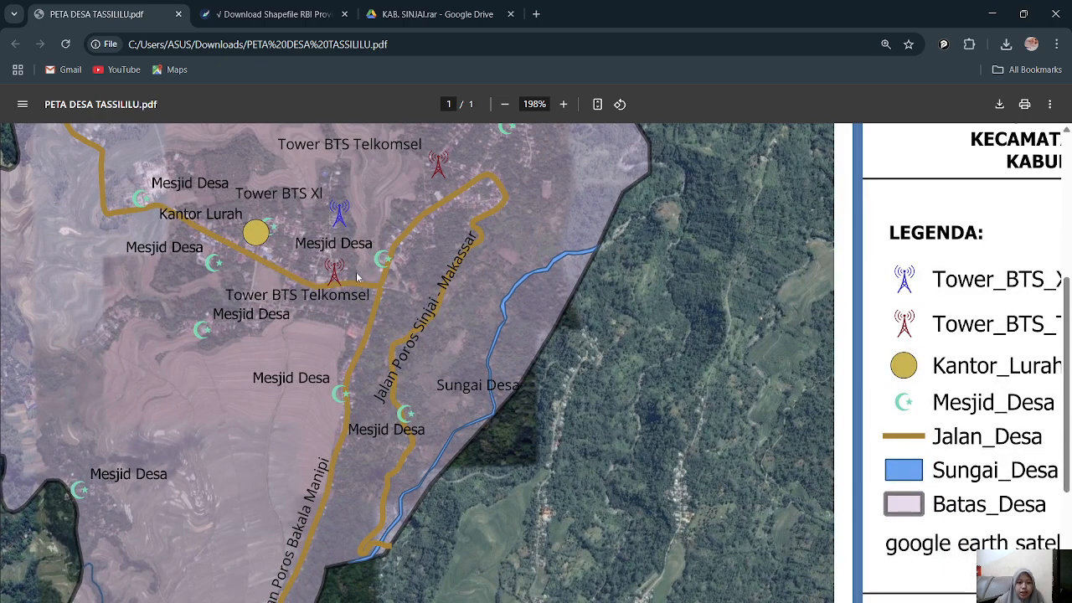
{"action": "scroll", "coordinate": [355, 276], "scroll_direction": "up", "scroll_amount": 1}
{"action": "scroll", "coordinate": [356, 276], "scroll_direction": "down", "scroll_amount": 2}
{"action": "scroll", "coordinate": [355, 276], "scroll_direction": "down", "scroll_amount": 1}
{"action": "scroll", "coordinate": [356, 276], "scroll_direction": "down", "scroll_amount": 4}
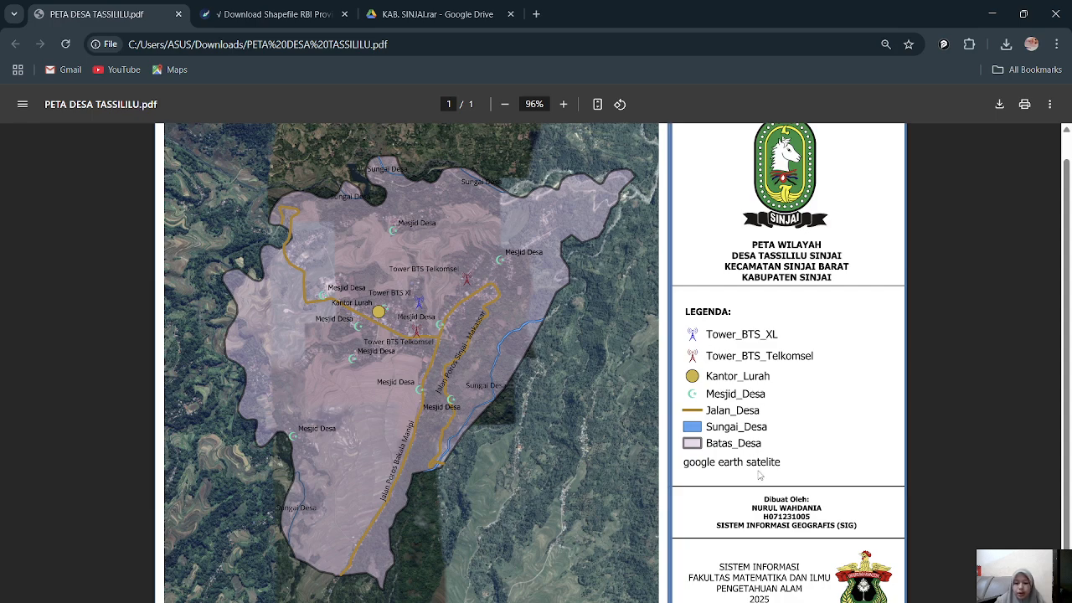
{"action": "scroll", "coordinate": [615, 408], "scroll_direction": "down", "scroll_amount": 2}
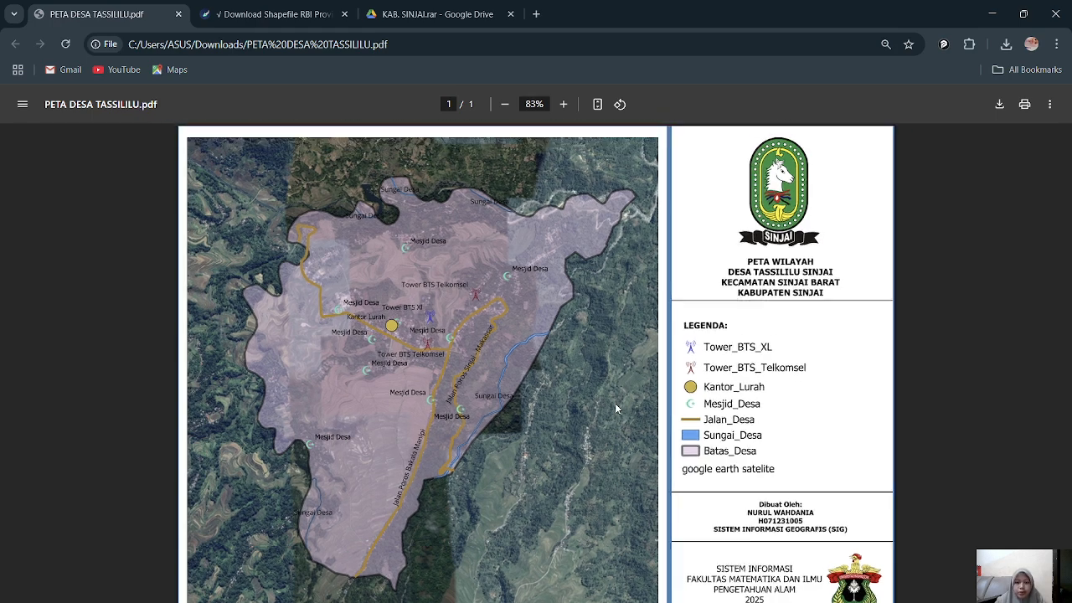
{"action": "scroll", "coordinate": [614, 409], "scroll_direction": "down", "scroll_amount": 1}
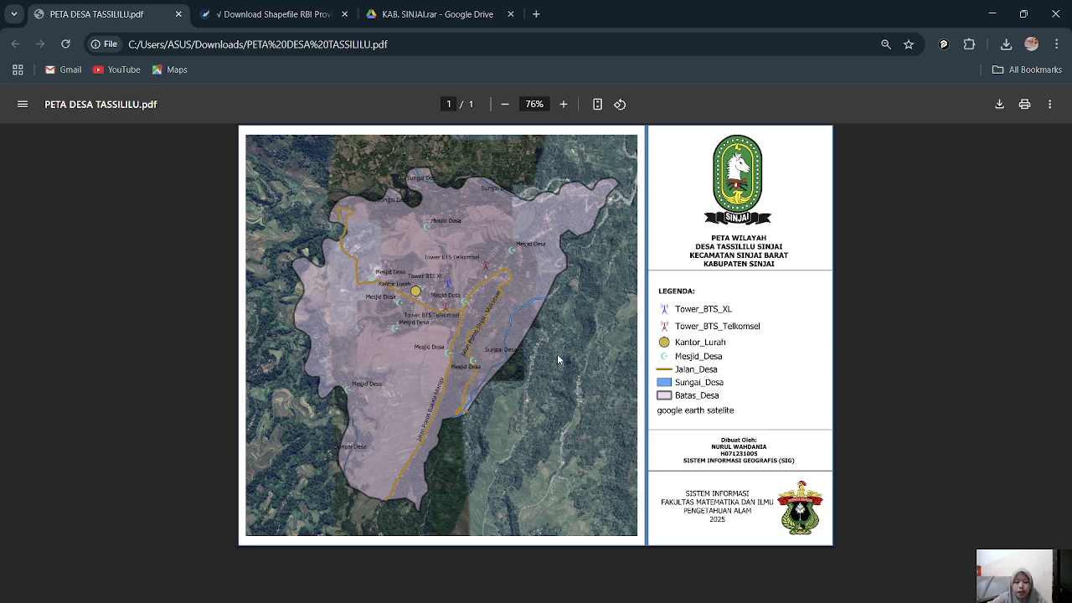
{"action": "scroll", "coordinate": [431, 299], "scroll_direction": "up", "scroll_amount": 5, "text": "ctrl"}
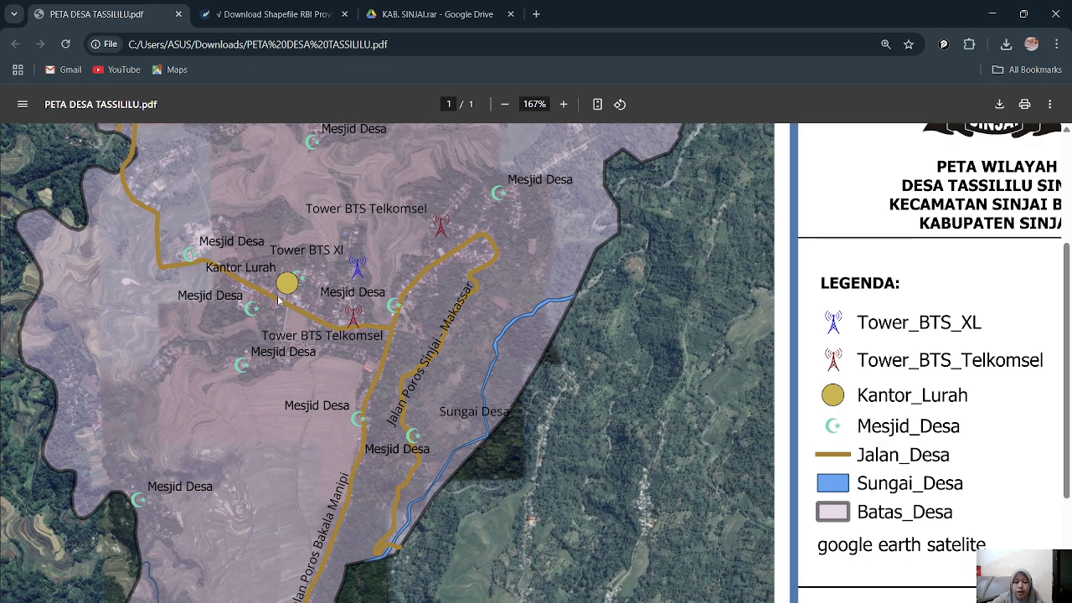
{"action": "scroll", "coordinate": [279, 300], "scroll_direction": "down", "scroll_amount": 5, "text": "ctrl"}
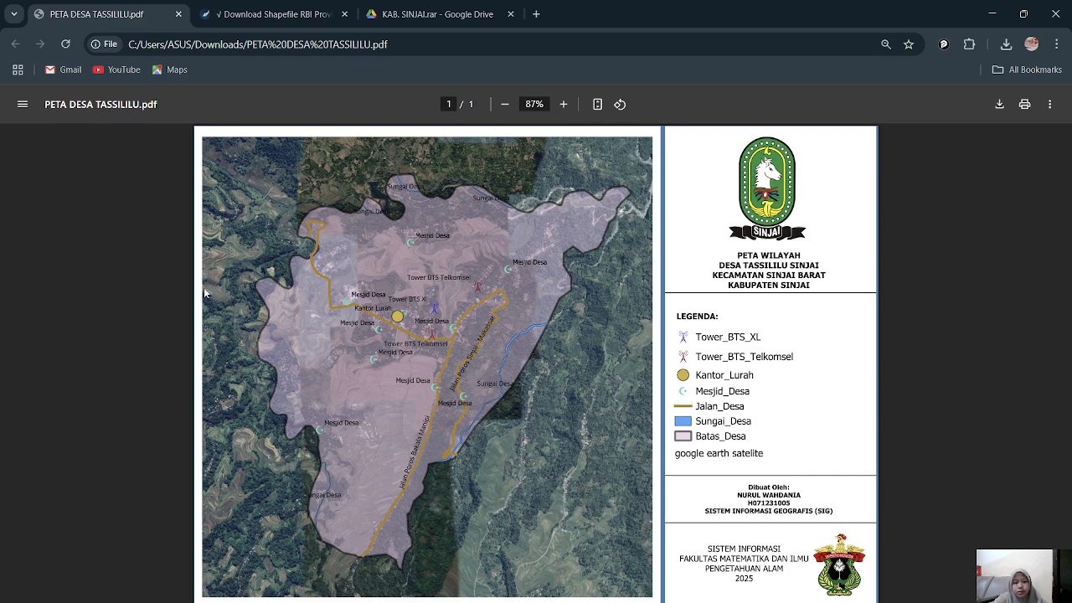
{"action": "scroll", "coordinate": [408, 293], "scroll_direction": "up", "scroll_amount": 5}
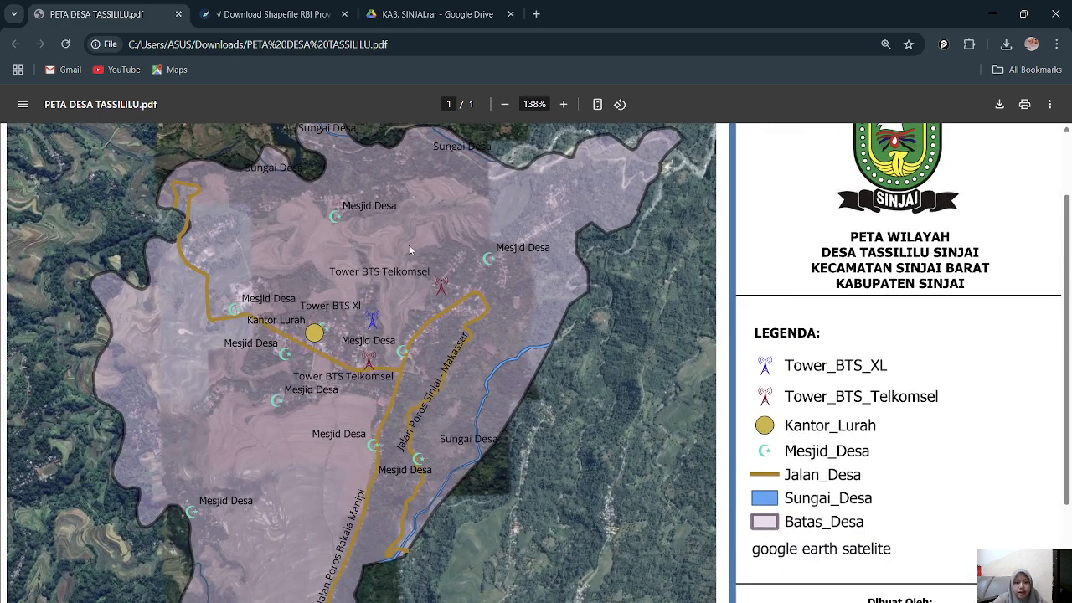
{"action": "scroll", "coordinate": [384, 340], "scroll_direction": "down", "scroll_amount": 5}
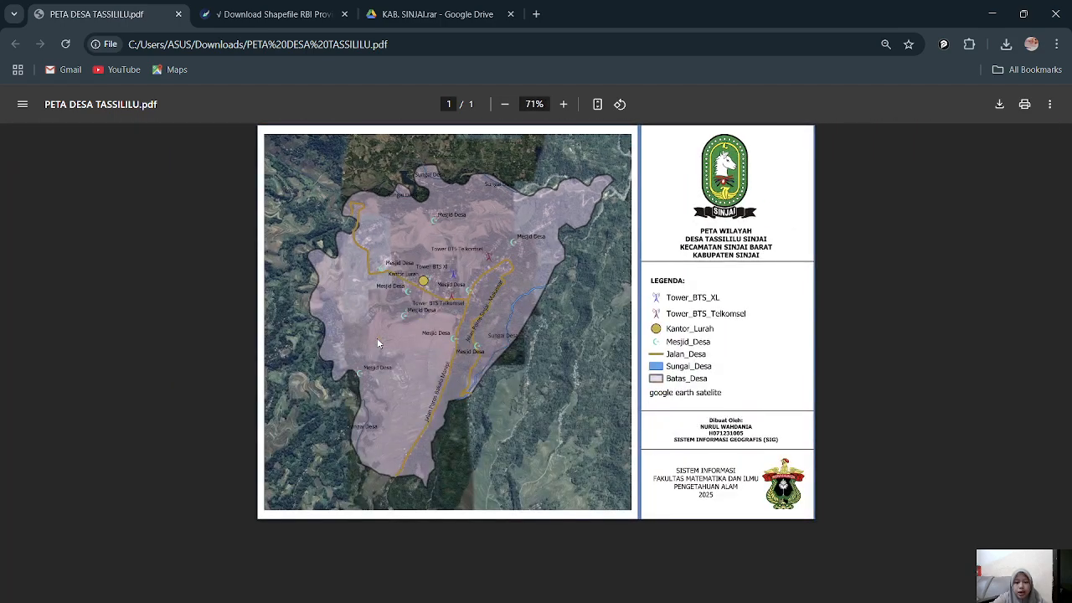
{"action": "scroll", "coordinate": [377, 343], "scroll_direction": "up", "scroll_amount": 3}
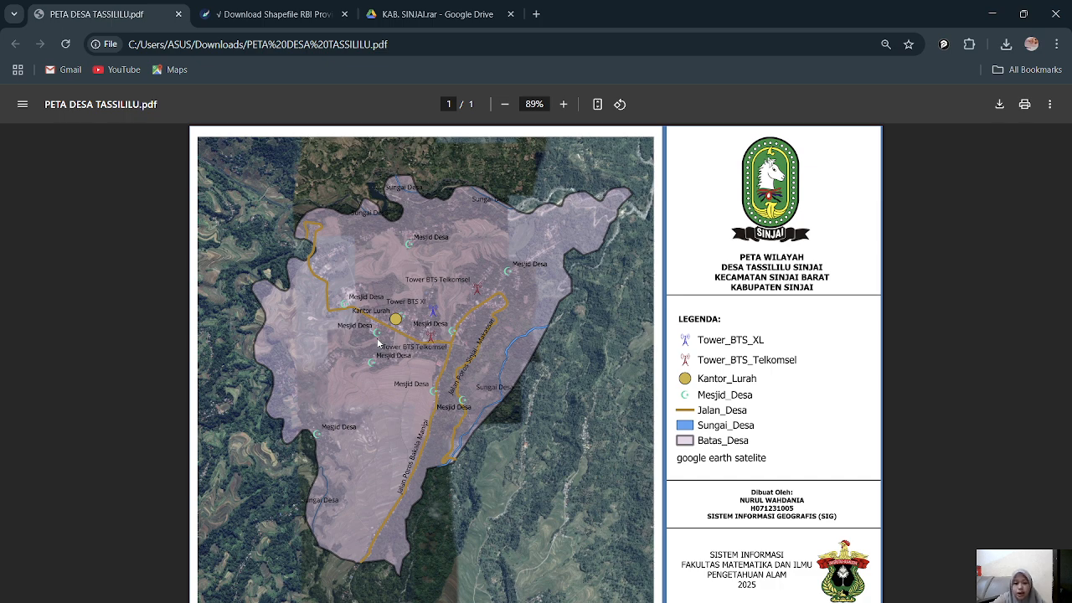
{"action": "scroll", "coordinate": [377, 344], "scroll_direction": "down", "scroll_amount": 3}
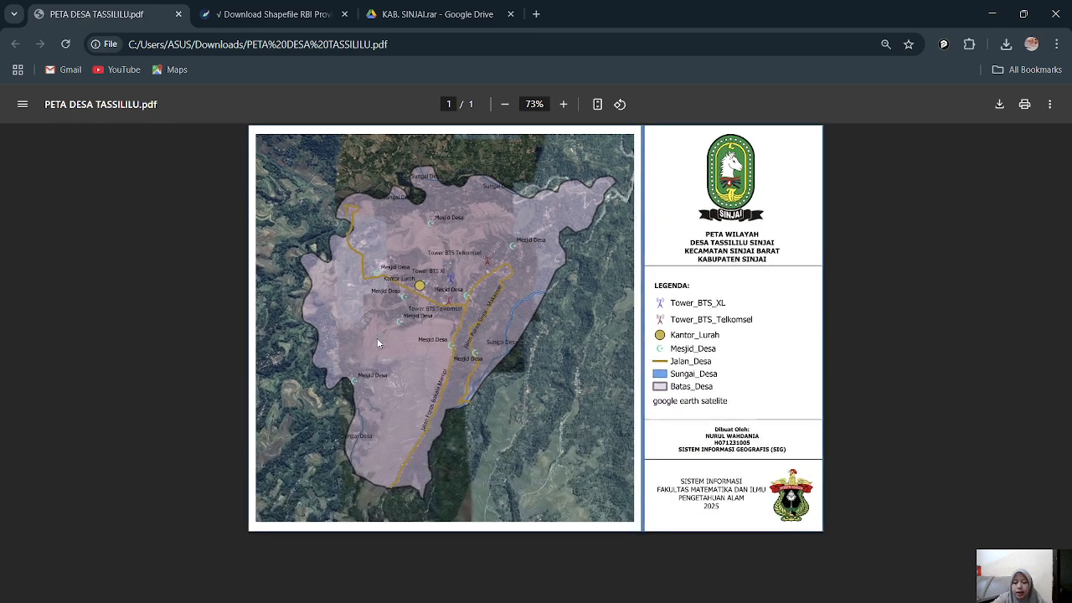